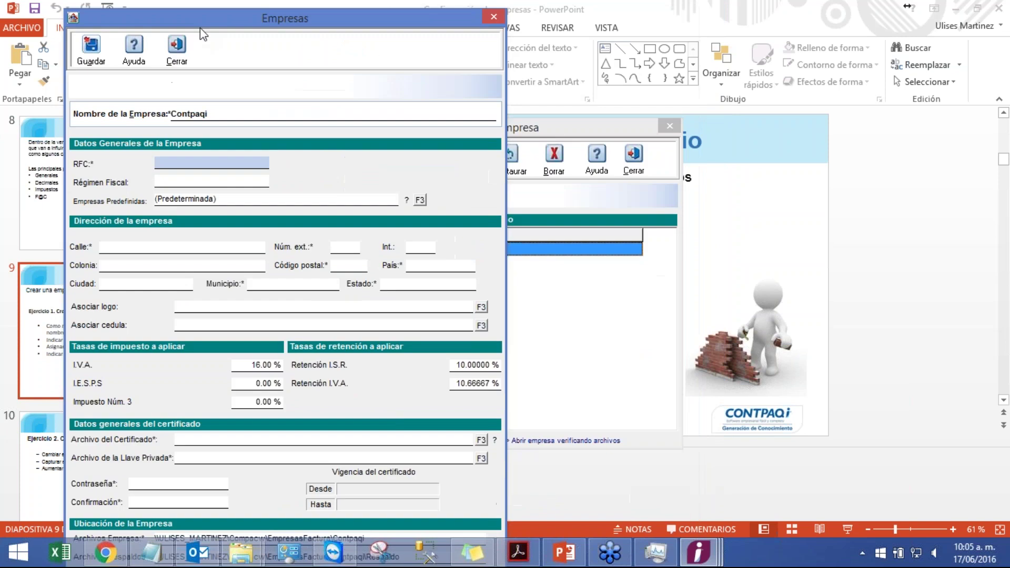
- Bring the Empresas form back and enter the exercise's RFC for company Contpaqi
{"action": "left_click_drag", "start_coordinate": [406, 51], "coordinate": [447, 40]}
{"action": "left_click", "coordinate": [383, 3]}
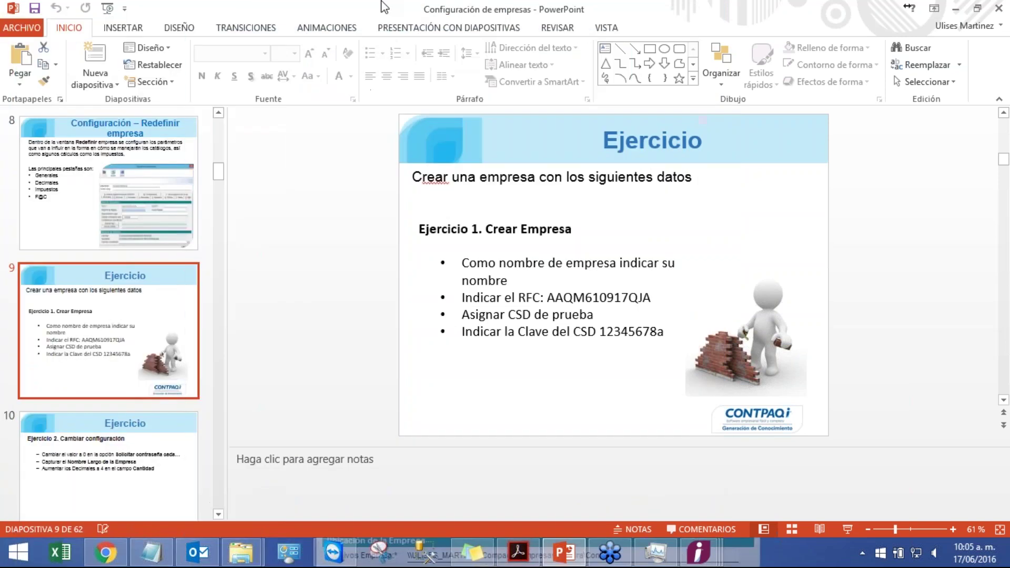
{"action": "mouse_move", "coordinate": [709, 549]}
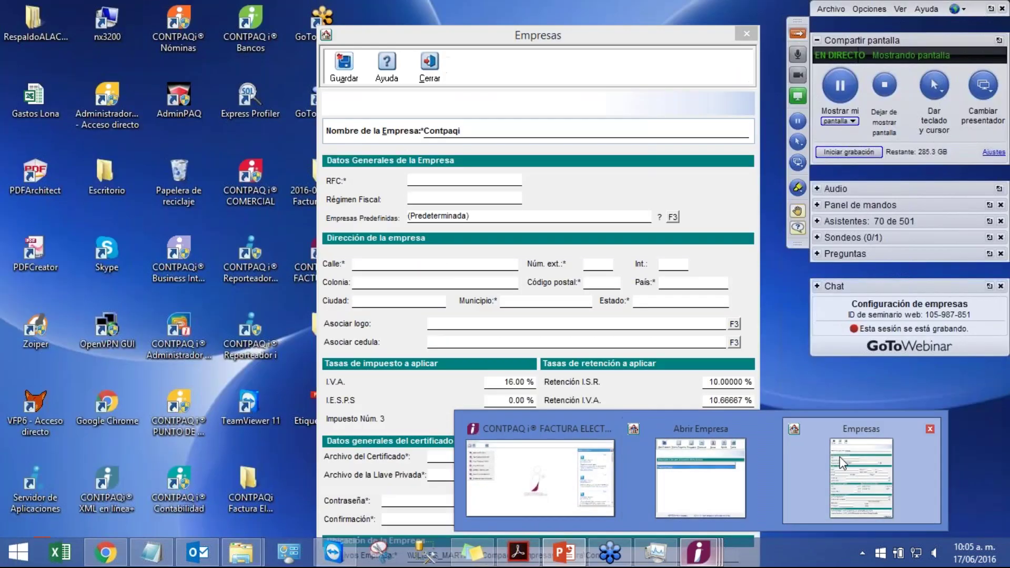
{"action": "left_click", "coordinate": [841, 468]}
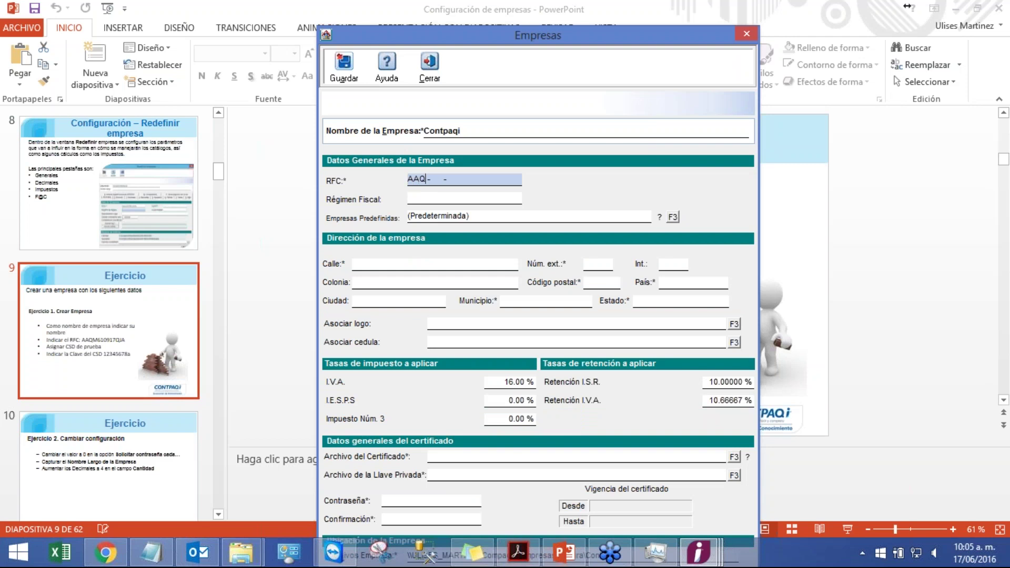
{"action": "left_click", "coordinate": [388, 263]}
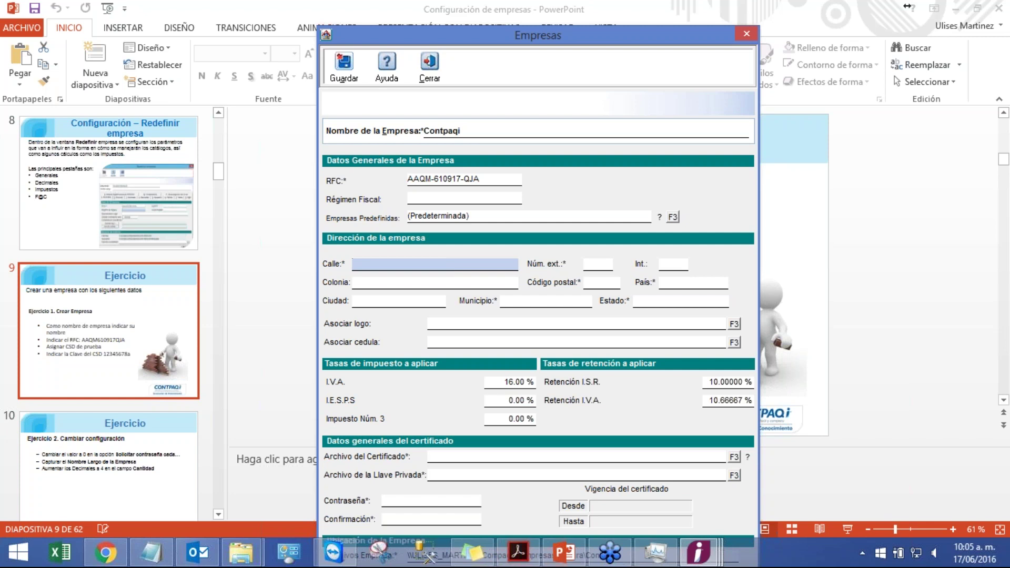
- Fill in the company's street, exterior number, postal code, country, municipality and state from the exercise
{"action": "type", "text": "Pablo Villaseñor"}
{"action": "key", "text": "Tab"}
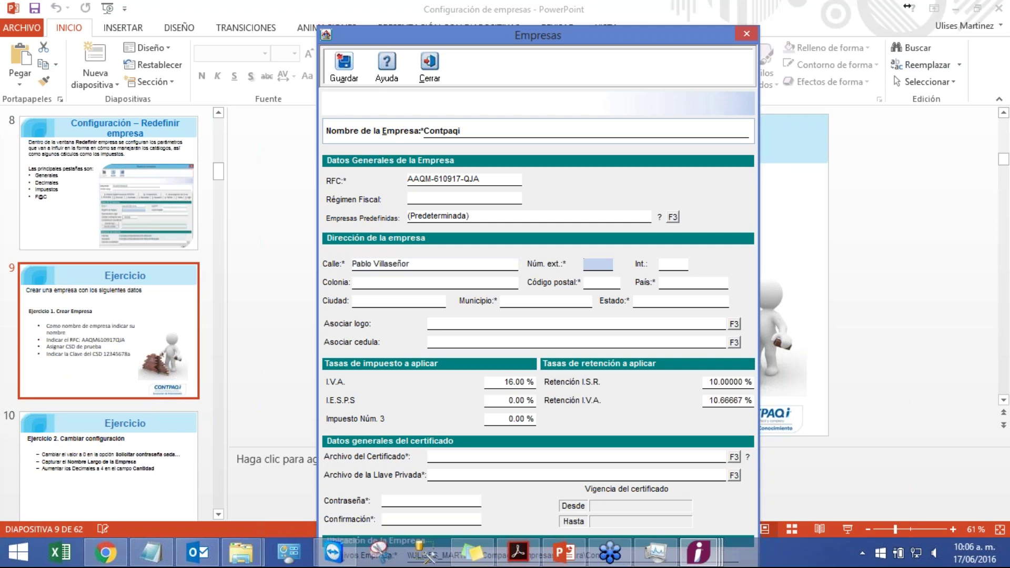
{"action": "type", "text": "435"}
{"action": "left_click", "coordinate": [598, 285]}
{"action": "type", "text": "44000"}
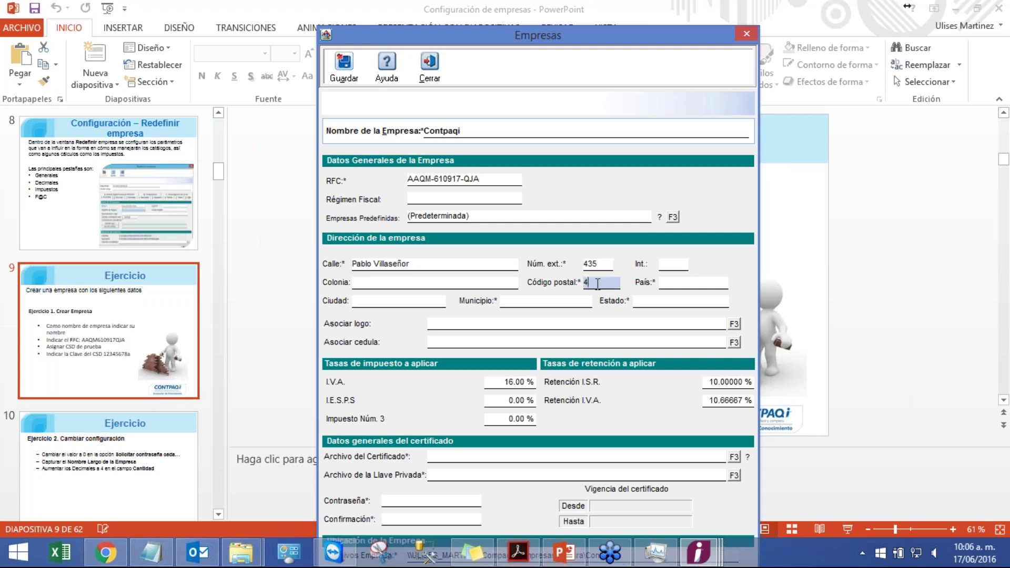
{"action": "left_click", "coordinate": [687, 282]}
{"action": "type", "text": "Mexico"}
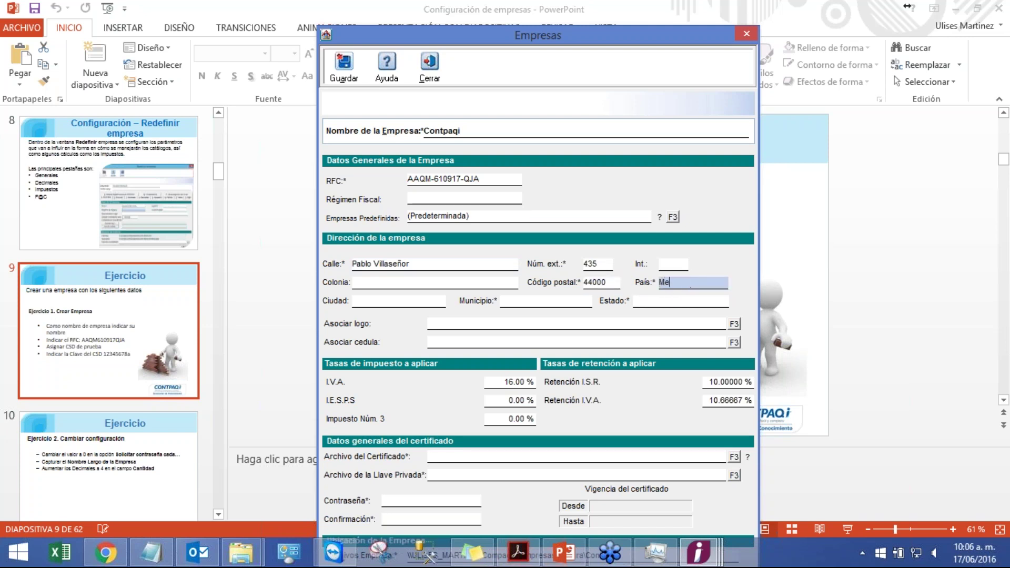
{"action": "key", "text": "Tab"}
{"action": "key", "text": "Tab"}
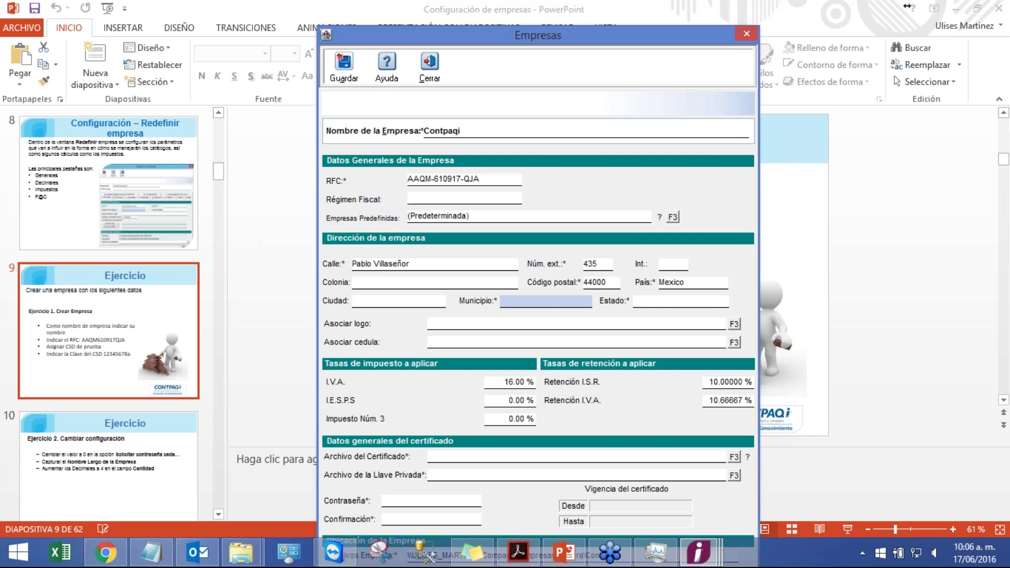
{"action": "type", "text": "Guadalajara"}
{"action": "key", "text": "Tab"}
{"action": "type", "text": "Jalisco"}
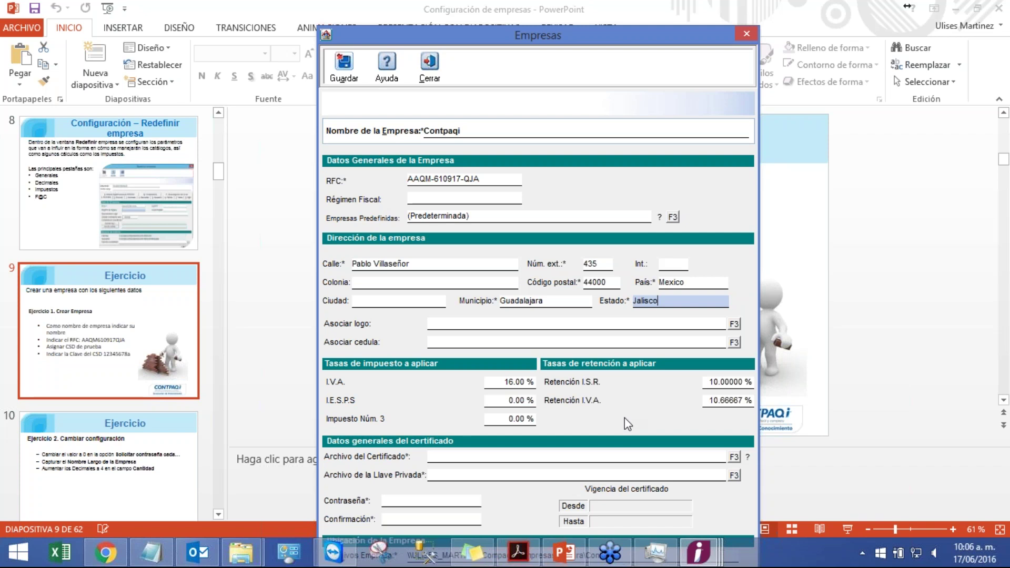
- Attach the test .cer certificate from Documentos > CERTIFICADOS DE PRUEBA as the certificate file
{"action": "left_click", "coordinate": [733, 458]}
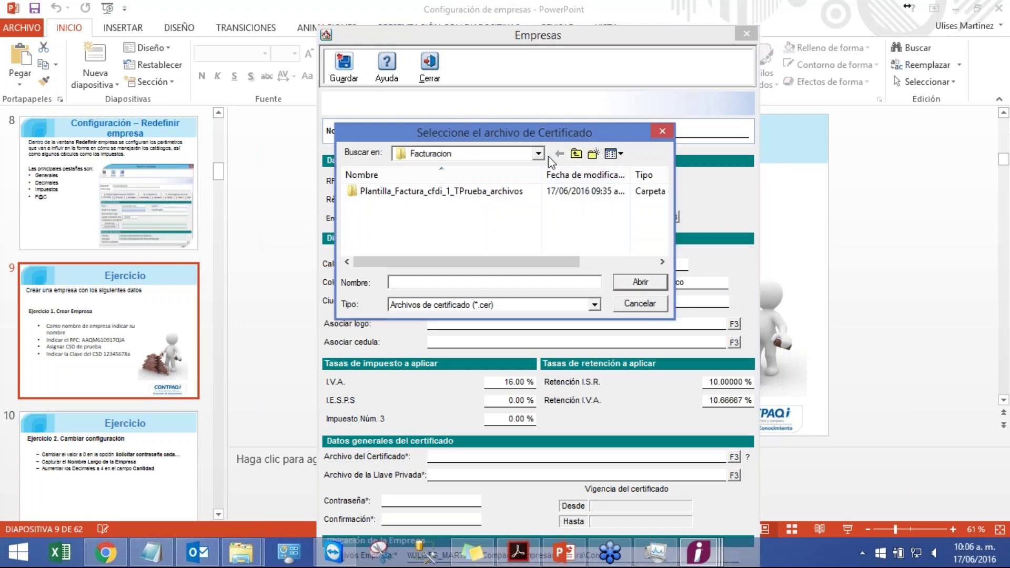
{"action": "left_click", "coordinate": [538, 154]}
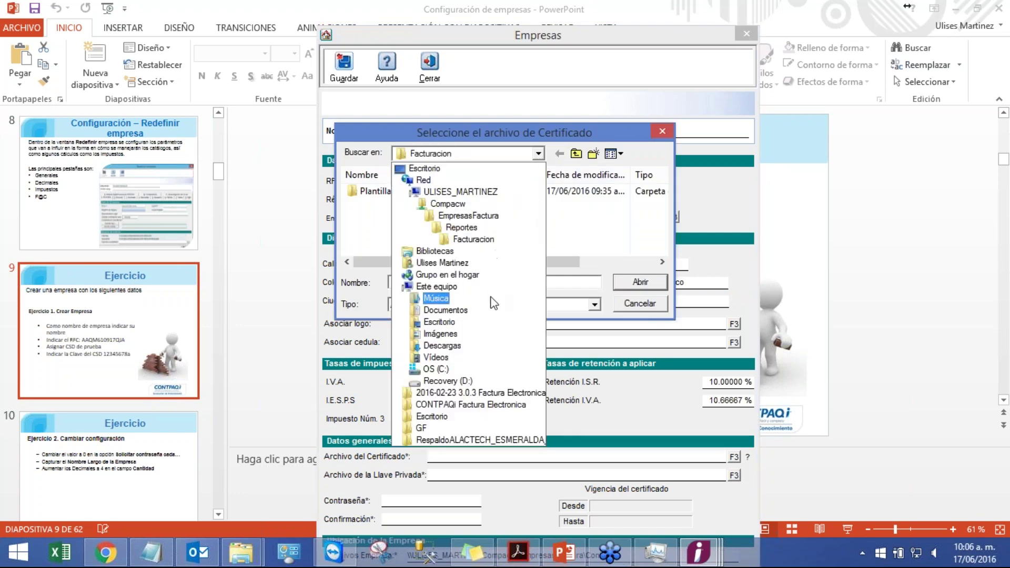
{"action": "left_click", "coordinate": [488, 311]}
{"action": "left_click", "coordinate": [662, 248]}
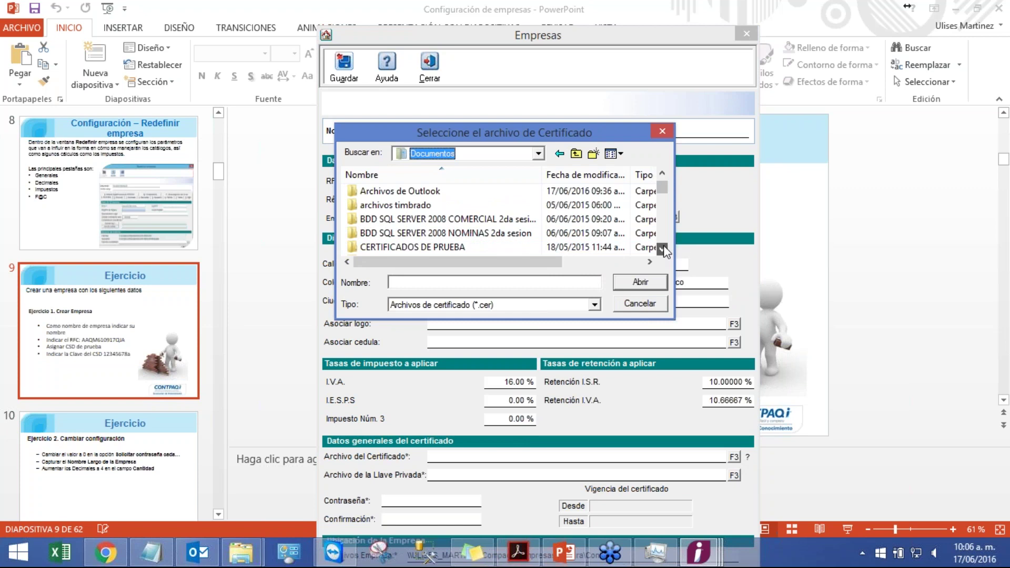
{"action": "left_click", "coordinate": [662, 248]}
{"action": "left_click", "coordinate": [447, 231]}
{"action": "double_click", "coordinate": [447, 231]}
{"action": "left_click", "coordinate": [422, 192]}
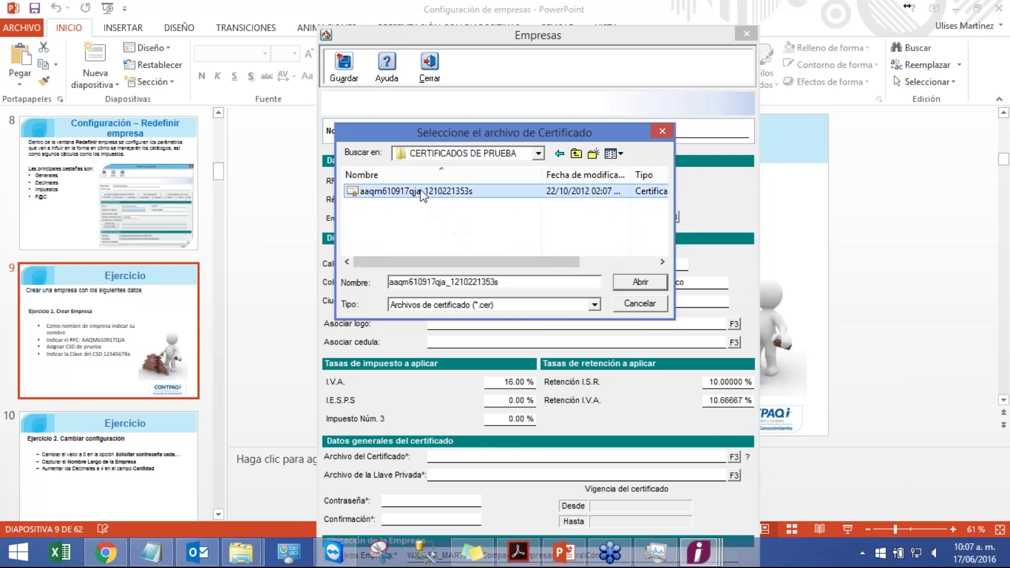
{"action": "double_click", "coordinate": [423, 192]}
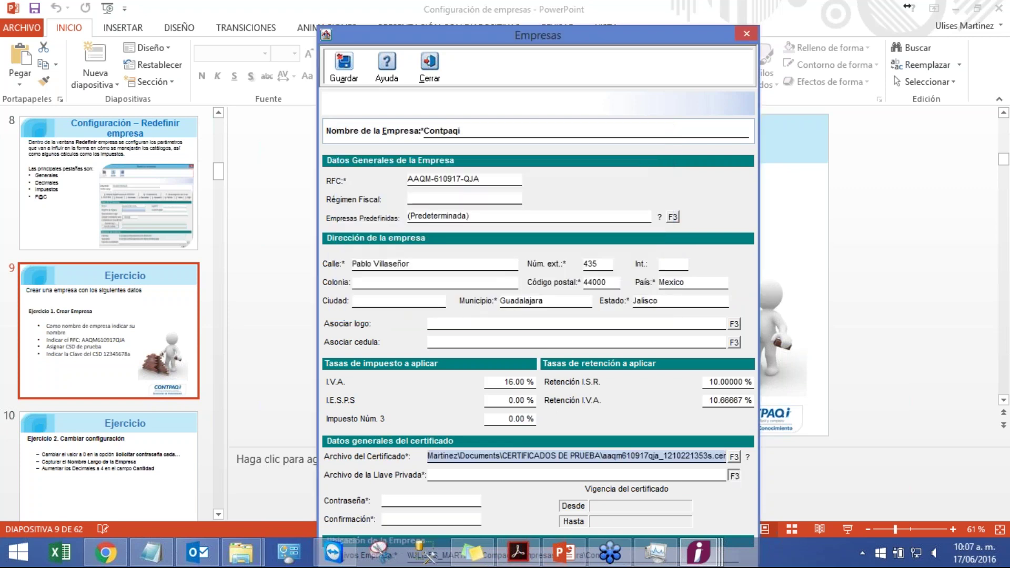
- Attach the test .key private key file from the same CERTIFICADOS DE PRUEBA folder
{"action": "left_click", "coordinate": [734, 475]}
{"action": "left_click", "coordinate": [526, 153]}
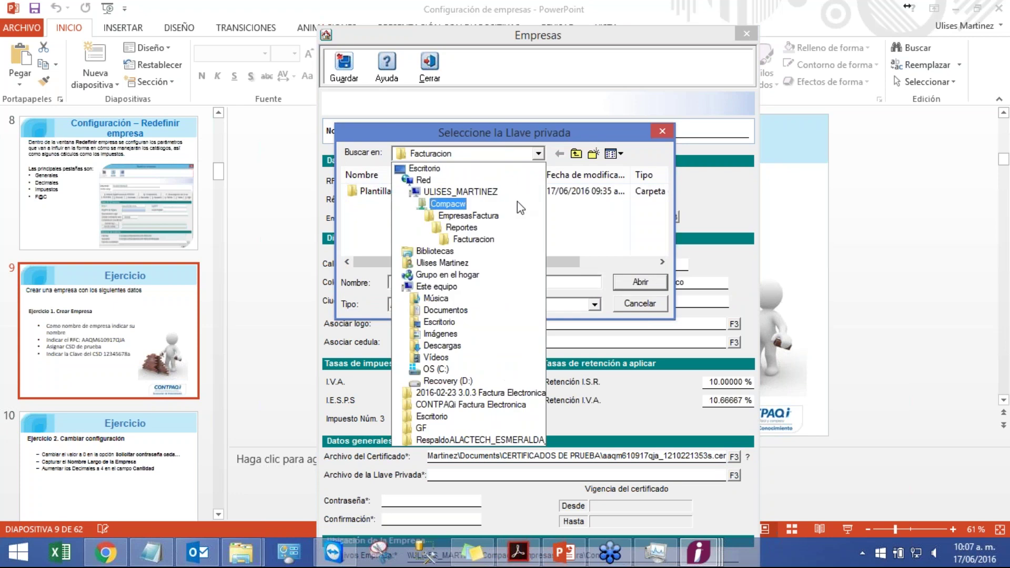
{"action": "left_click", "coordinate": [446, 310]}
{"action": "left_click", "coordinate": [662, 248]}
{"action": "left_click", "coordinate": [662, 248]}
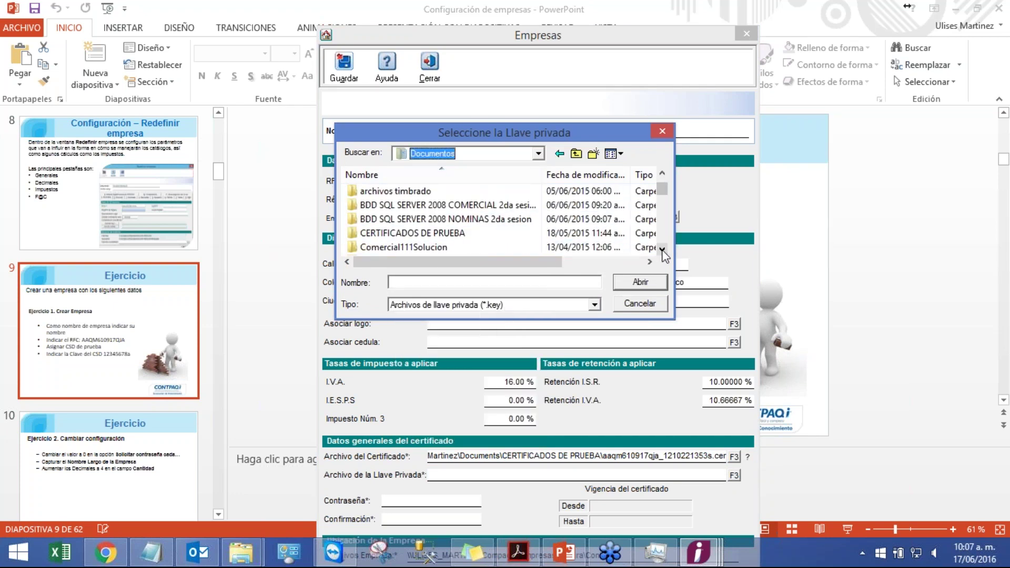
{"action": "double_click", "coordinate": [452, 232]}
{"action": "left_click", "coordinate": [439, 195]}
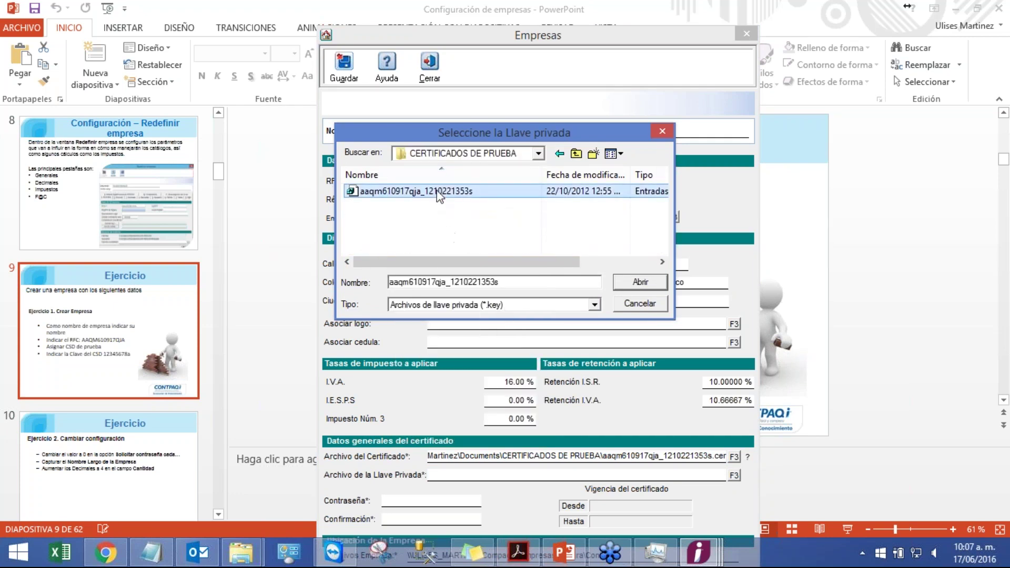
{"action": "double_click", "coordinate": [439, 195]}
{"action": "left_click", "coordinate": [464, 496]}
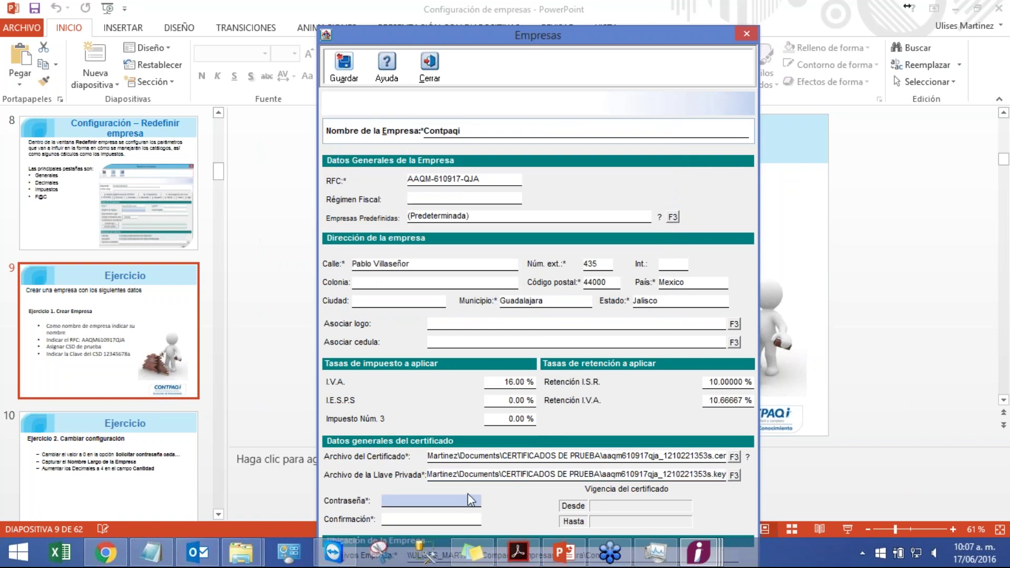
- Enter and confirm the CSD key password, save the company confirming with Sí, and close the form
{"action": "type", "text": "12345678a"}
{"action": "key", "text": "Tab"}
{"action": "type", "text": "1234567"}
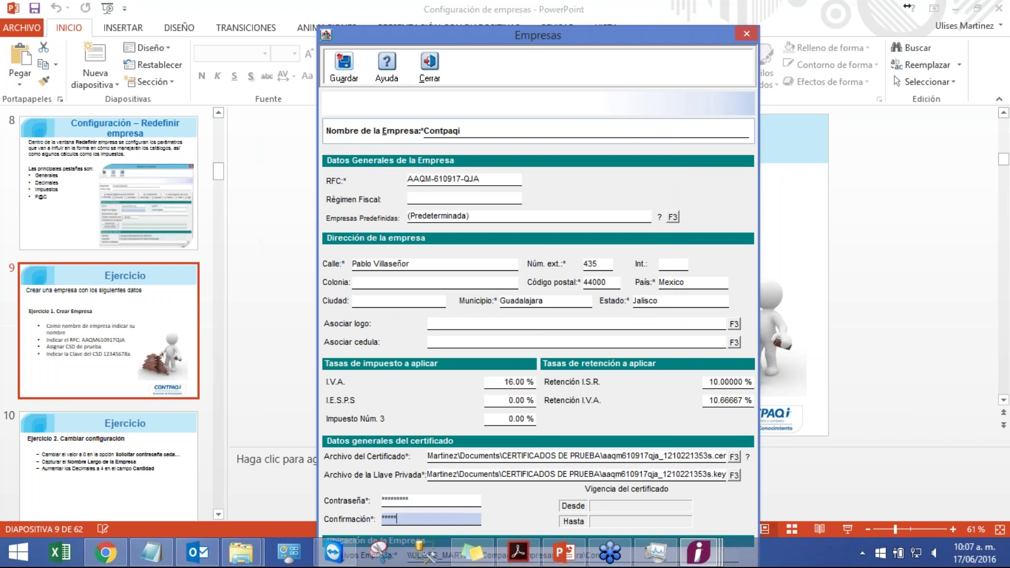
{"action": "type", "text": "8a"}
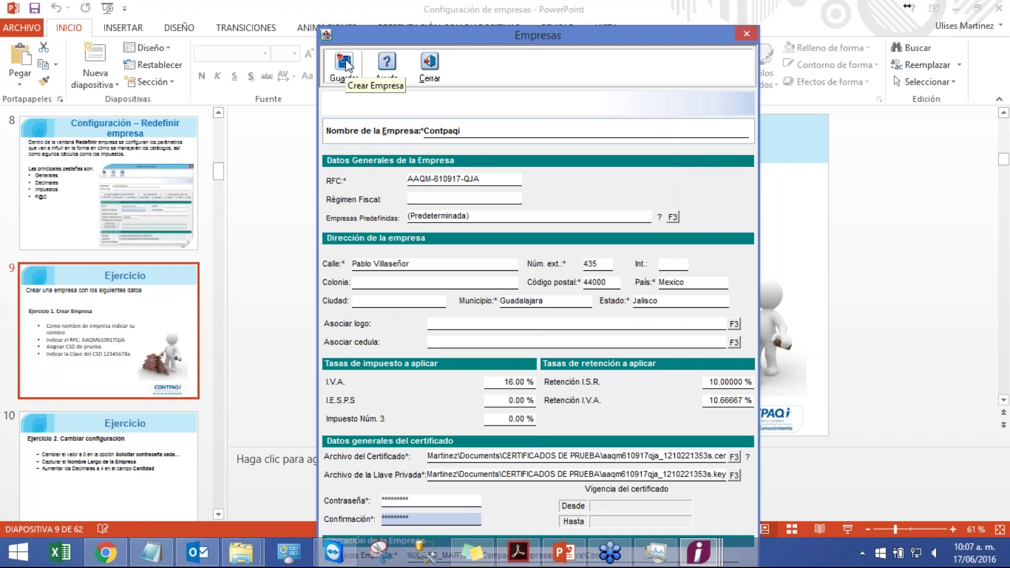
{"action": "left_click", "coordinate": [345, 63]}
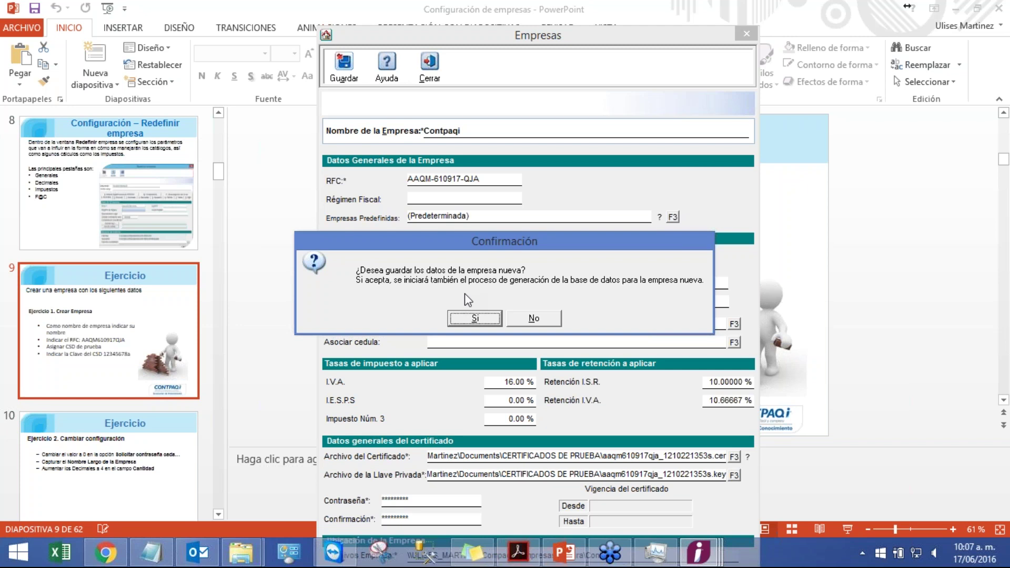
{"action": "left_click", "coordinate": [485, 316]}
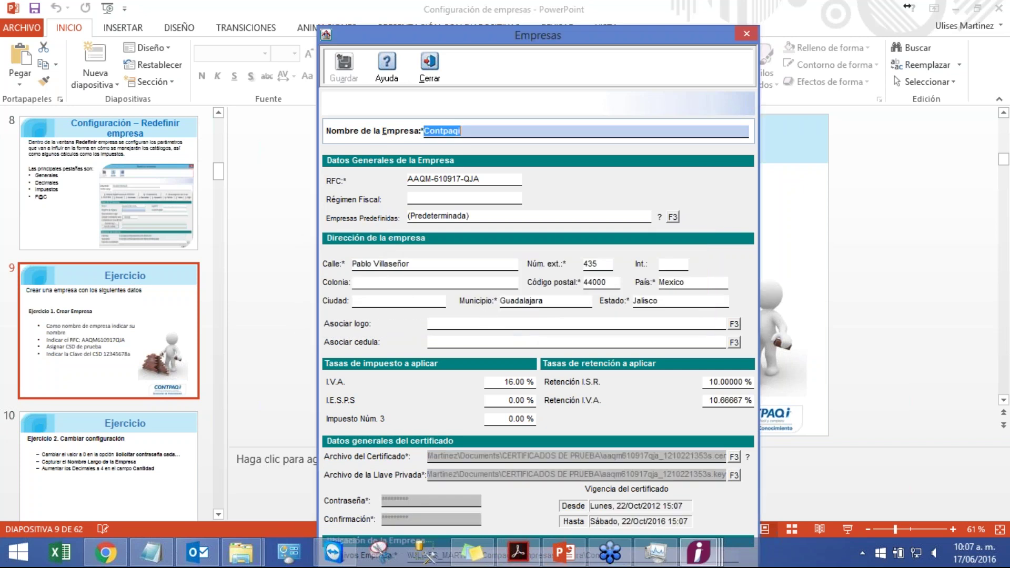
{"action": "left_click", "coordinate": [429, 79]}
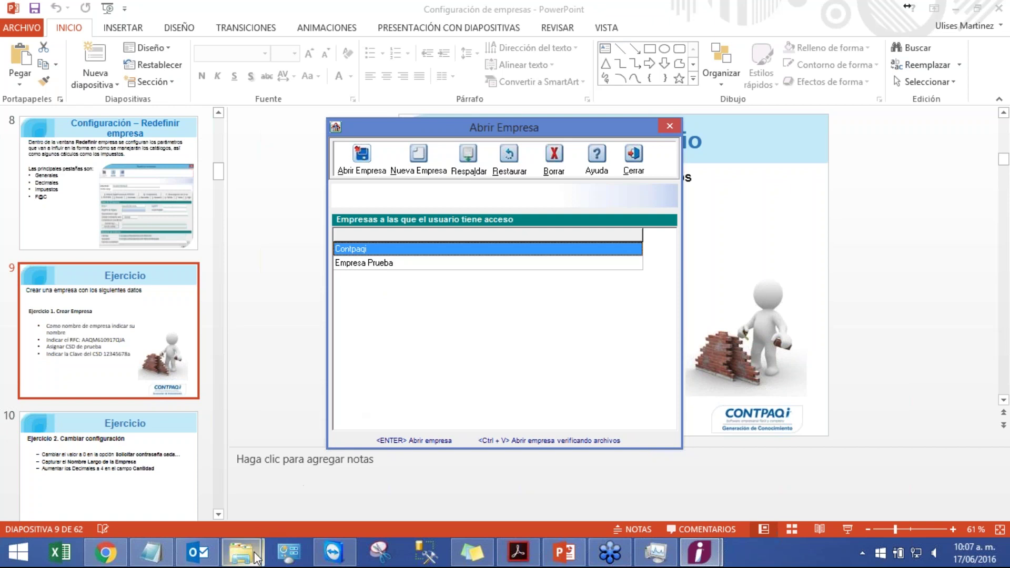
- Browse to C:\Compacw\EmpresasFactura in File Explorer and select the new Contpaqi folder
{"action": "mouse_move", "coordinate": [245, 551]}
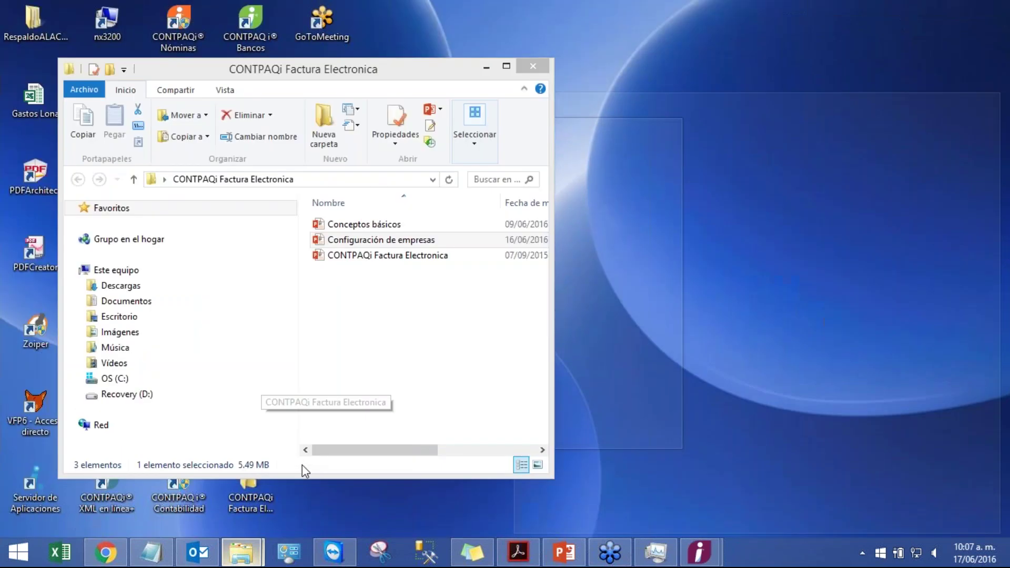
{"action": "left_click", "coordinate": [302, 465]}
{"action": "left_click", "coordinate": [113, 378]}
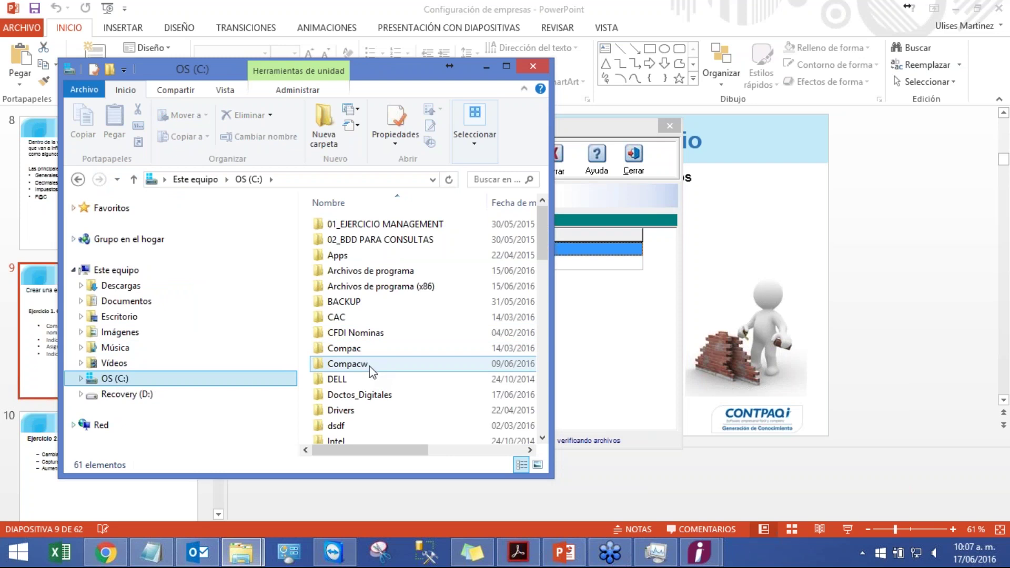
{"action": "left_click", "coordinate": [507, 67]}
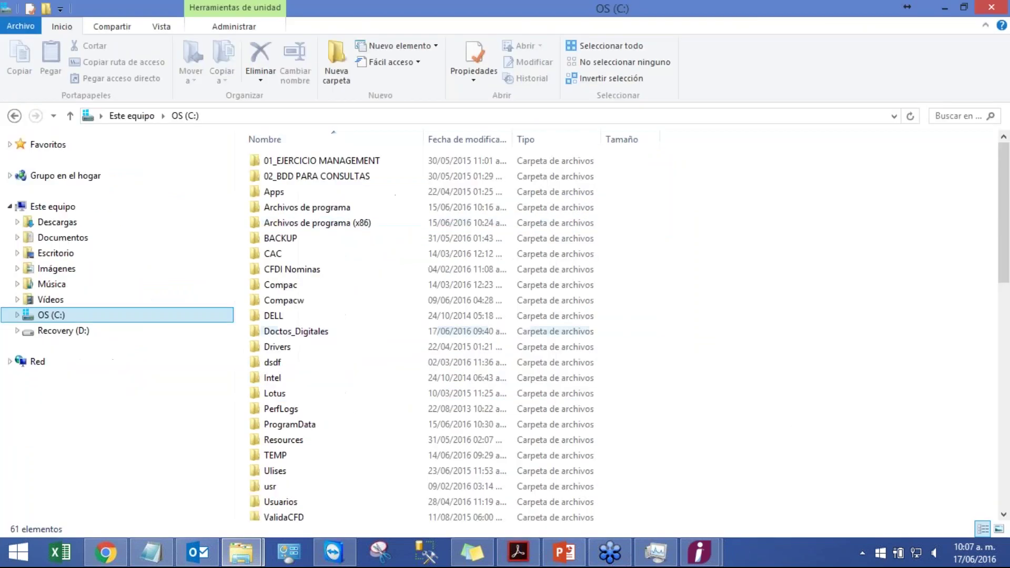
{"action": "left_click", "coordinate": [293, 304]}
{"action": "double_click", "coordinate": [292, 303]}
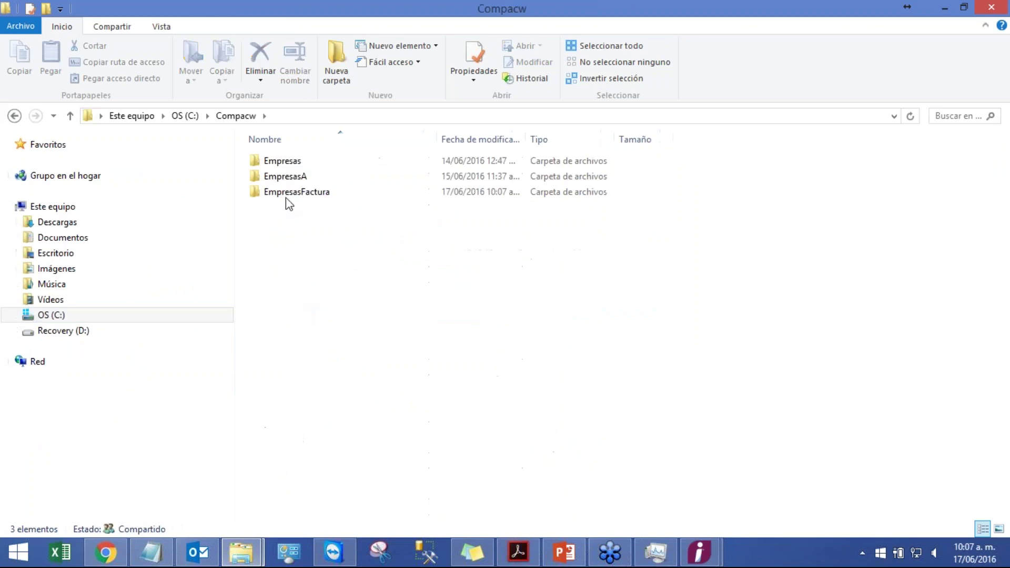
{"action": "double_click", "coordinate": [318, 193]}
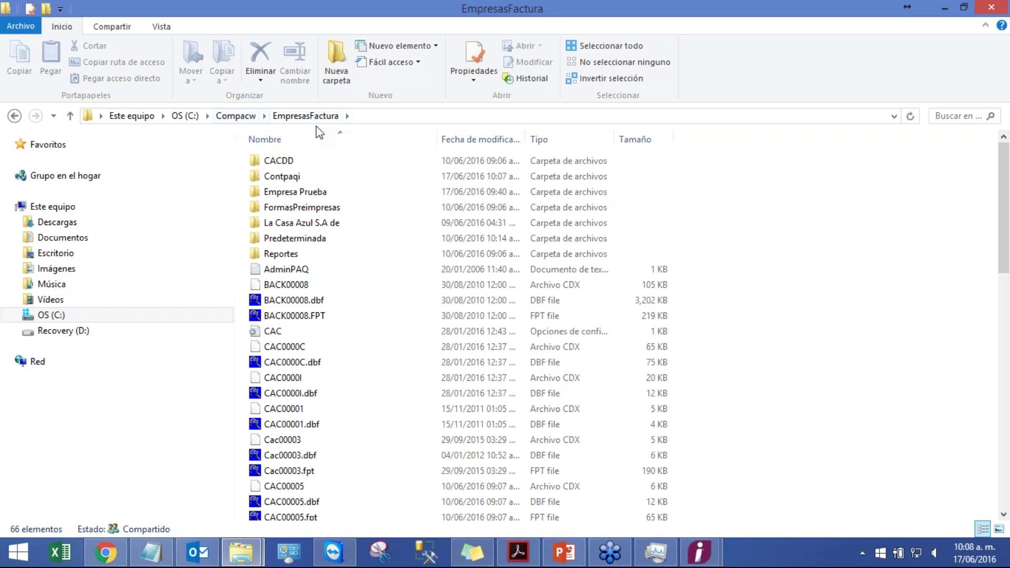
{"action": "left_click", "coordinate": [284, 184]}
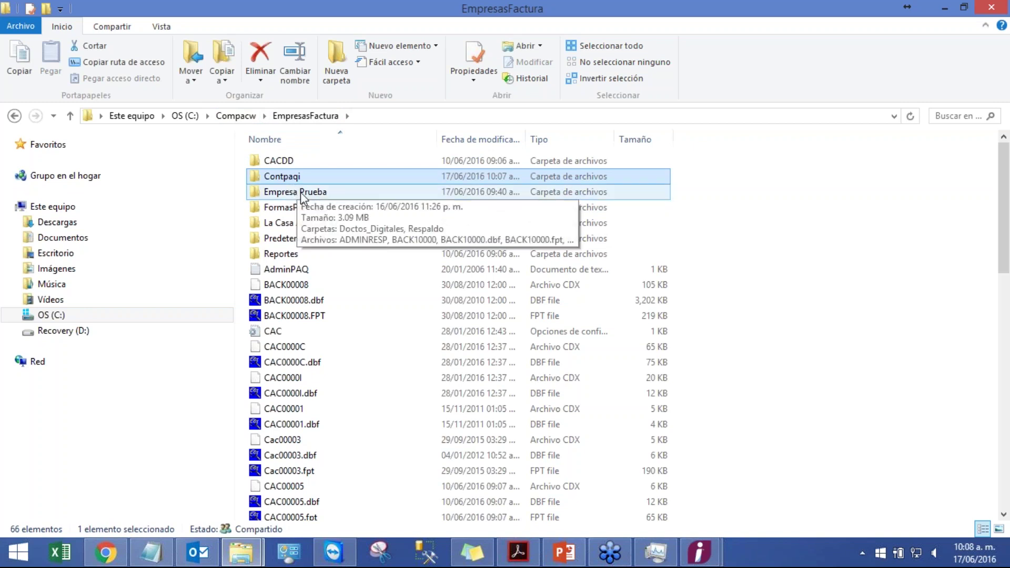
{"action": "mouse_move", "coordinate": [577, 556]}
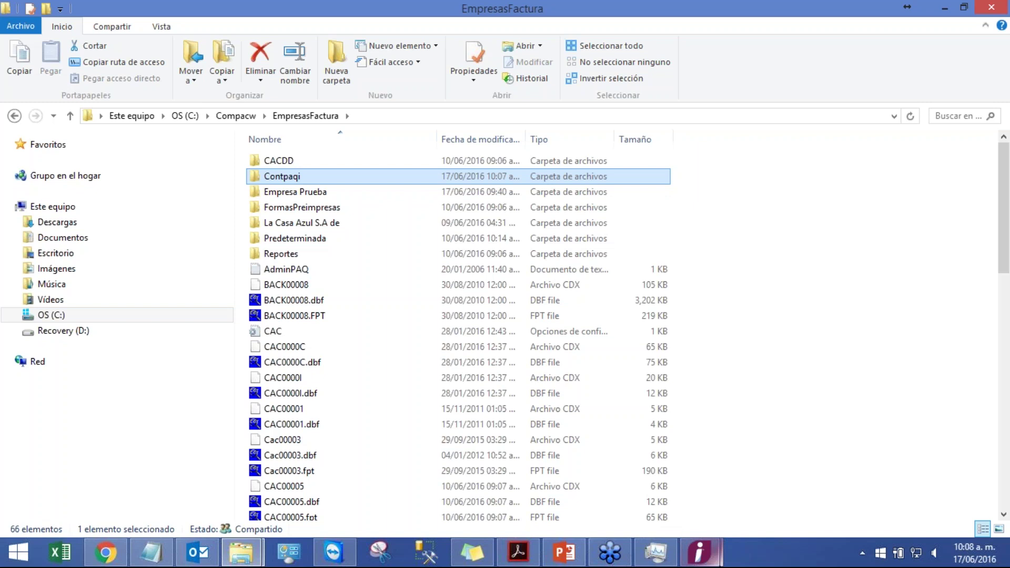
{"action": "mouse_move", "coordinate": [699, 552]}
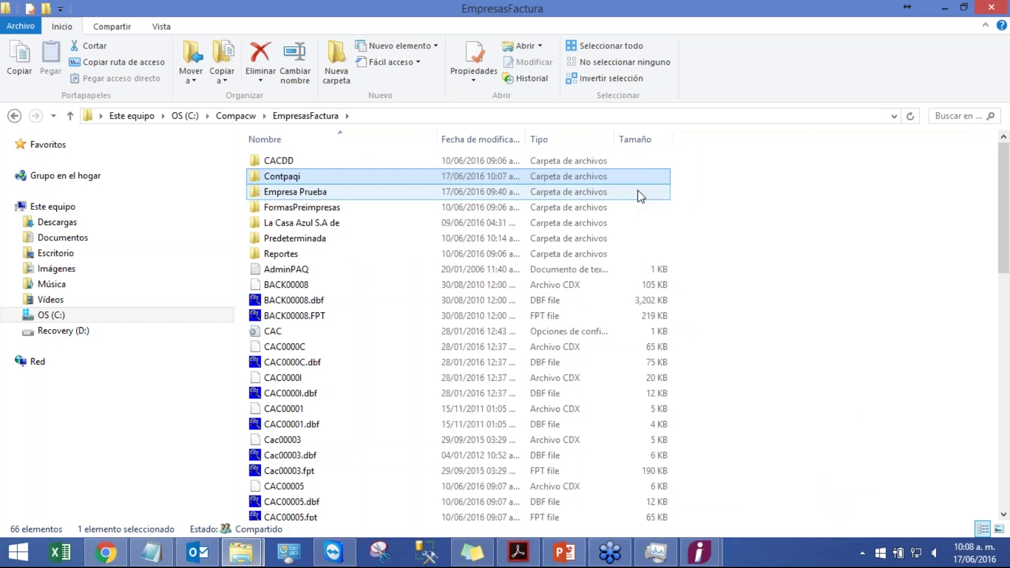
- Start the PowerPoint slide show from slide 8 and advance to the Crear empresa slide
{"action": "left_click", "coordinate": [561, 551]}
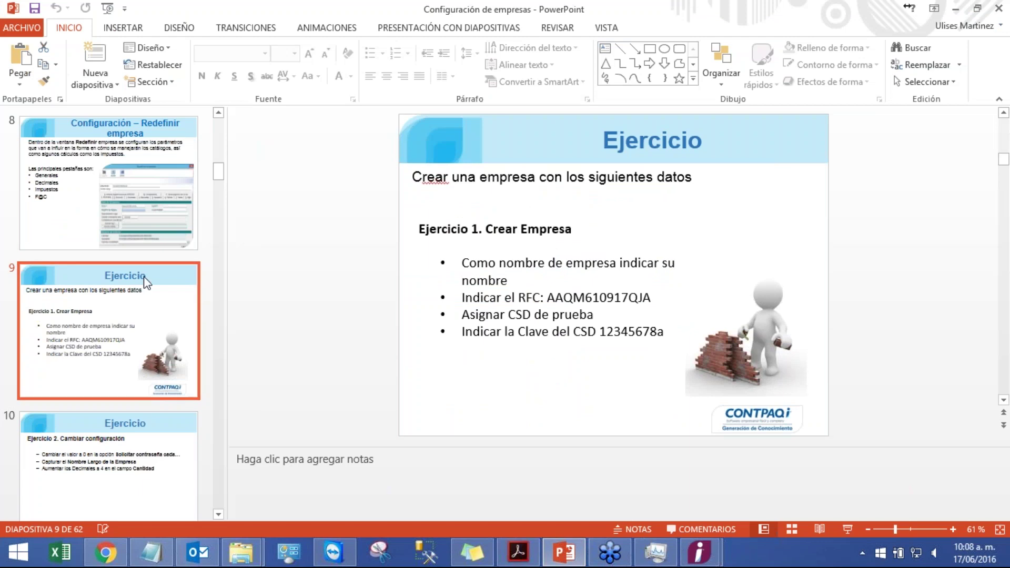
{"action": "left_click", "coordinate": [115, 252]}
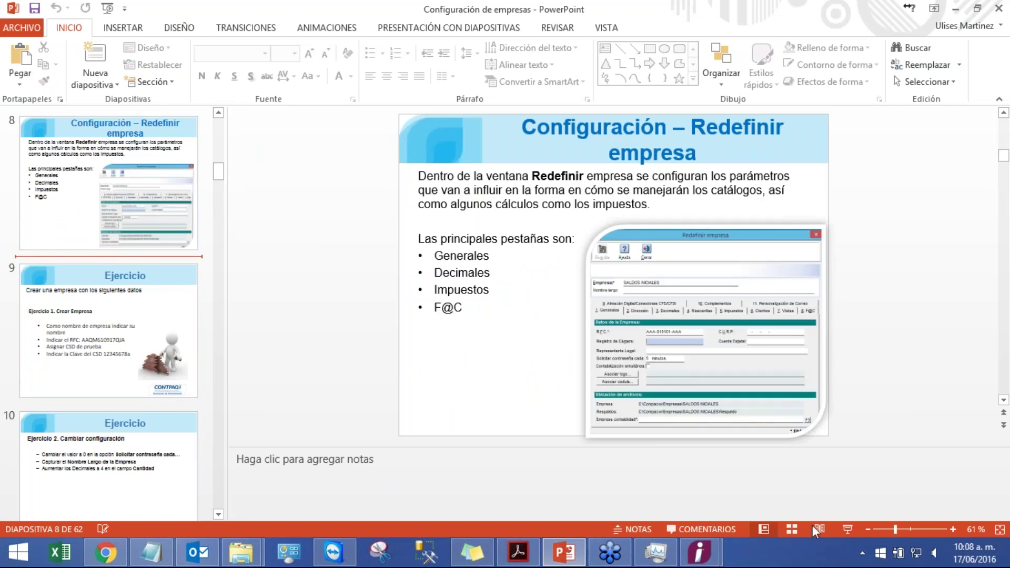
{"action": "left_click", "coordinate": [847, 529]}
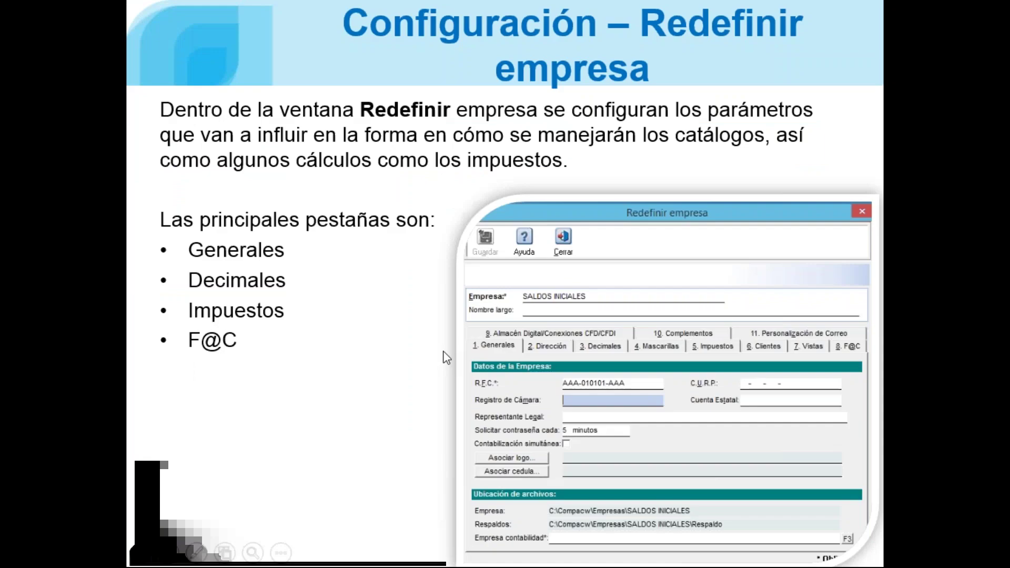
{"action": "left_click", "coordinate": [365, 266]}
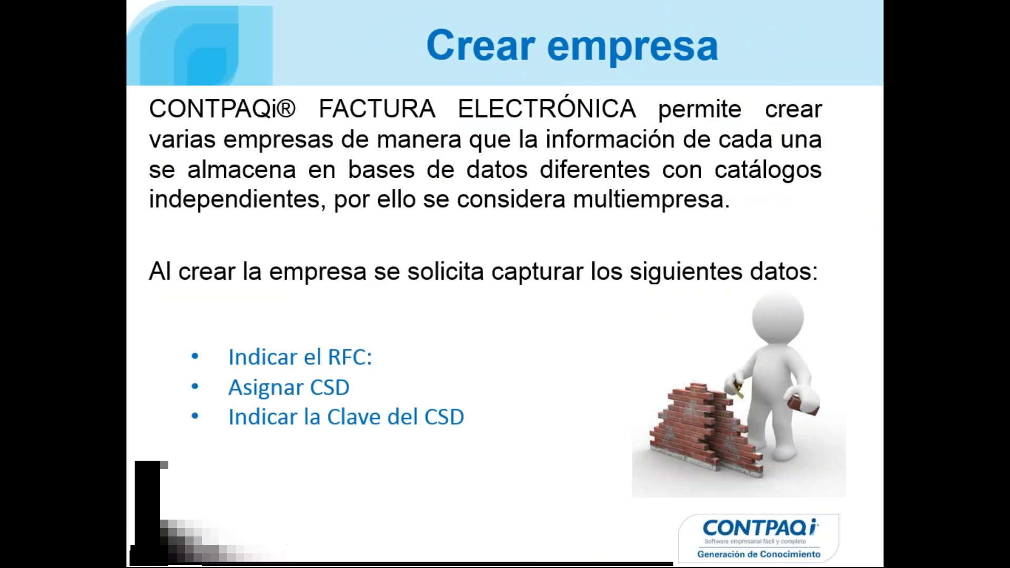
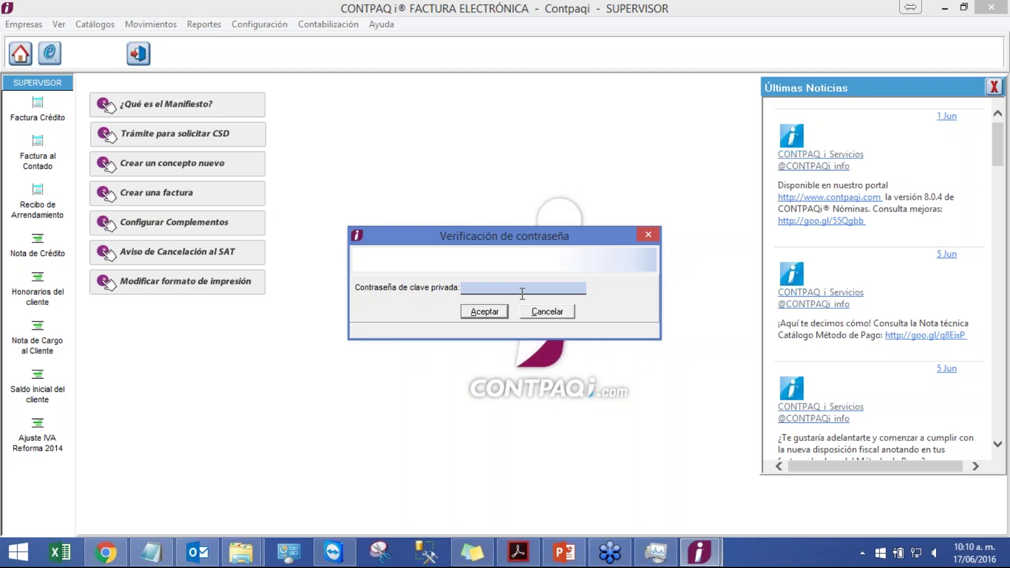
- Accept the private key password, close the Factura Crédito window it opens, and open the Configuración menu
{"action": "type", "text": "*********"}
{"action": "left_click", "coordinate": [479, 309]}
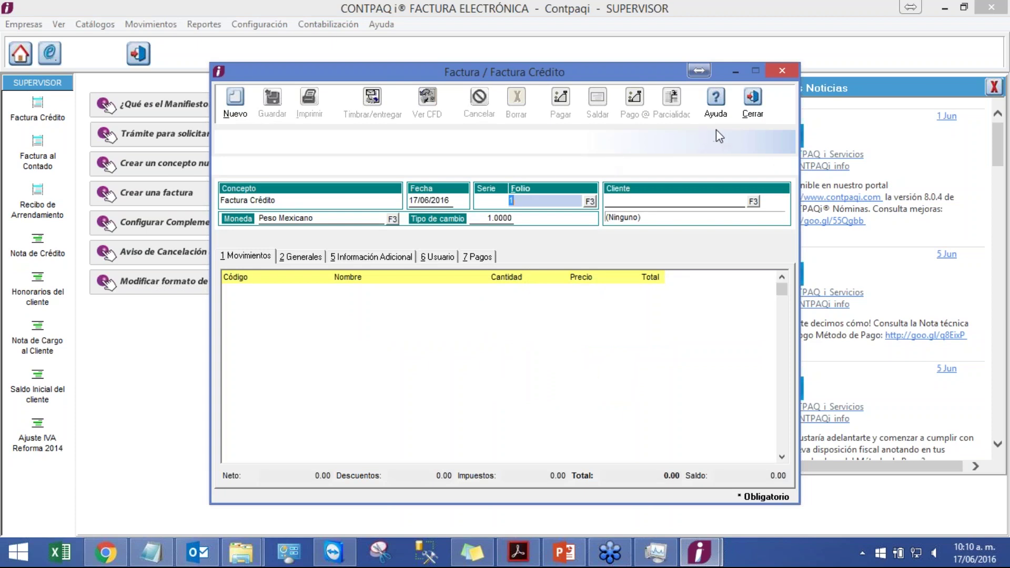
{"action": "left_click", "coordinate": [752, 103]}
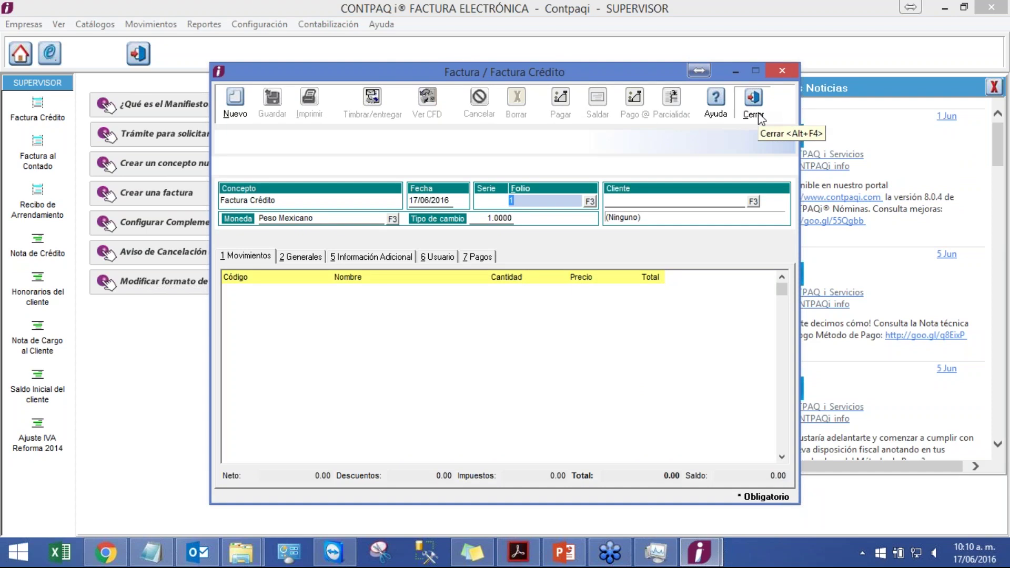
{"action": "left_click", "coordinate": [247, 31]}
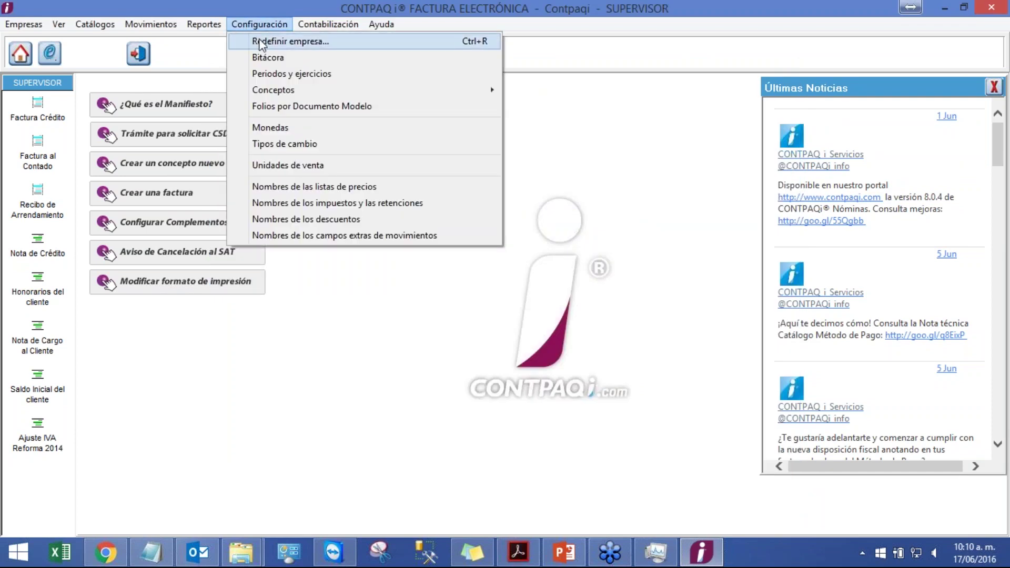
- Open Redefinir empresa for Contpaqi, then bring up the PowerPoint Exercise 2 slide
{"action": "left_click", "coordinate": [259, 43]}
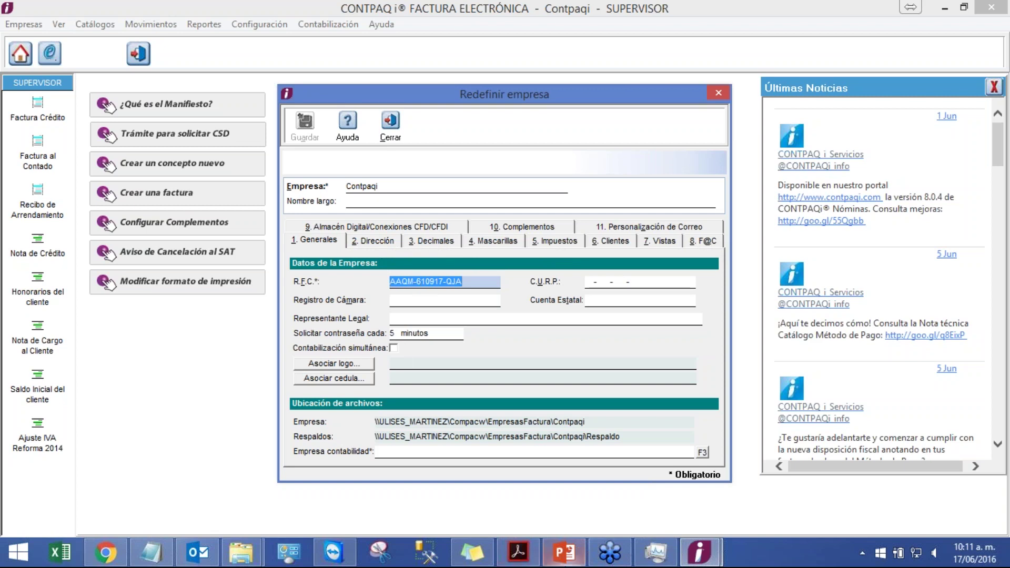
{"action": "left_click", "coordinate": [564, 552]}
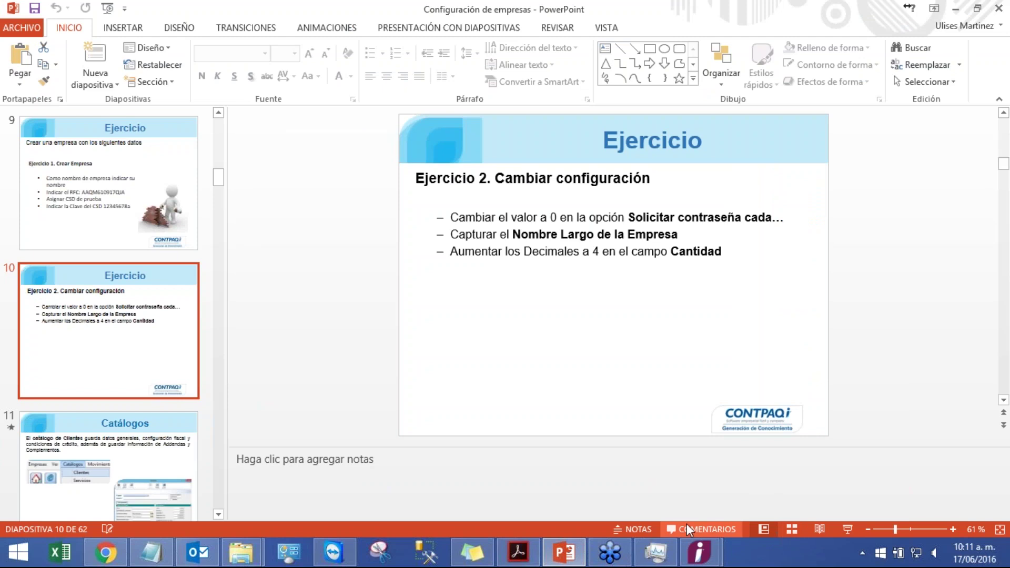
- Show slide 10's Exercise 2 instructions full-screen, then exit the slide show
{"action": "left_click", "coordinate": [847, 529]}
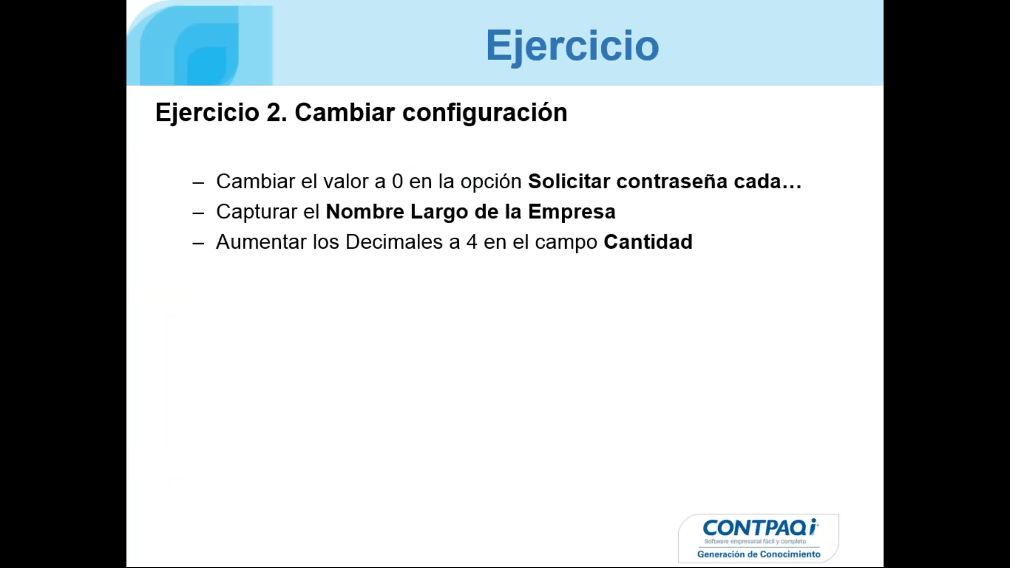
{"action": "key", "text": "Escape"}
- Back in Redefinir empresa, set the password request interval to 0 minutes
{"action": "mouse_move", "coordinate": [699, 552]}
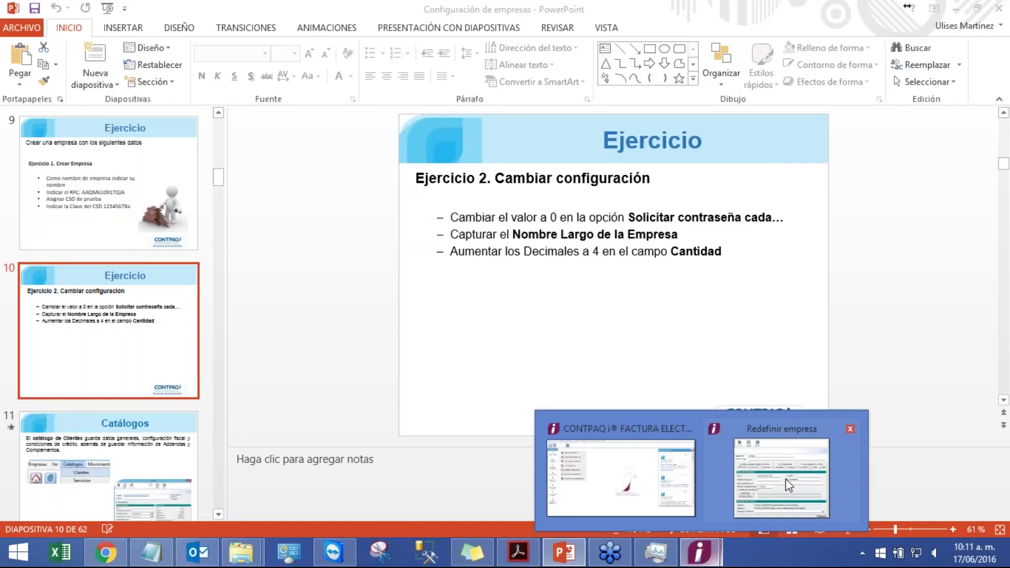
{"action": "left_click", "coordinate": [782, 478]}
{"action": "left_click", "coordinate": [403, 332]}
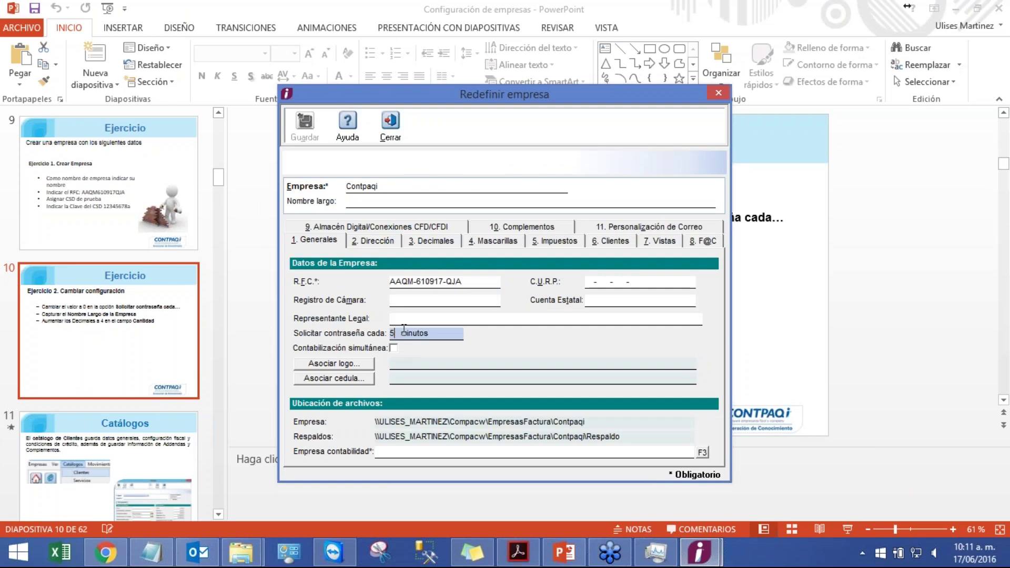
{"action": "key", "text": "BackSpace"}
{"action": "type", "text": "0"}
- Enter 'Ladron de guevara' as the Colonia in the company address
{"action": "left_click", "coordinate": [381, 244]}
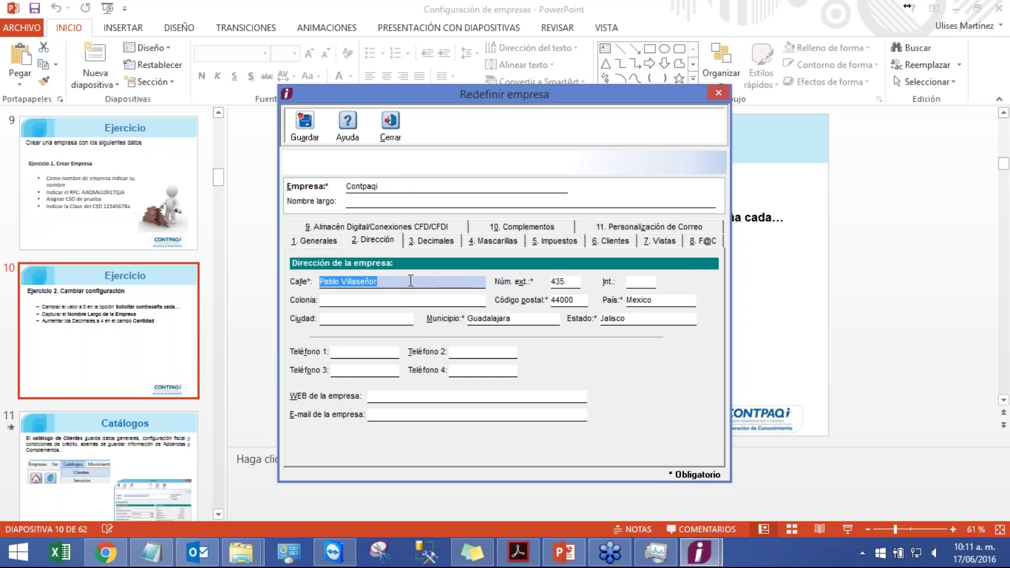
{"action": "left_click", "coordinate": [416, 301]}
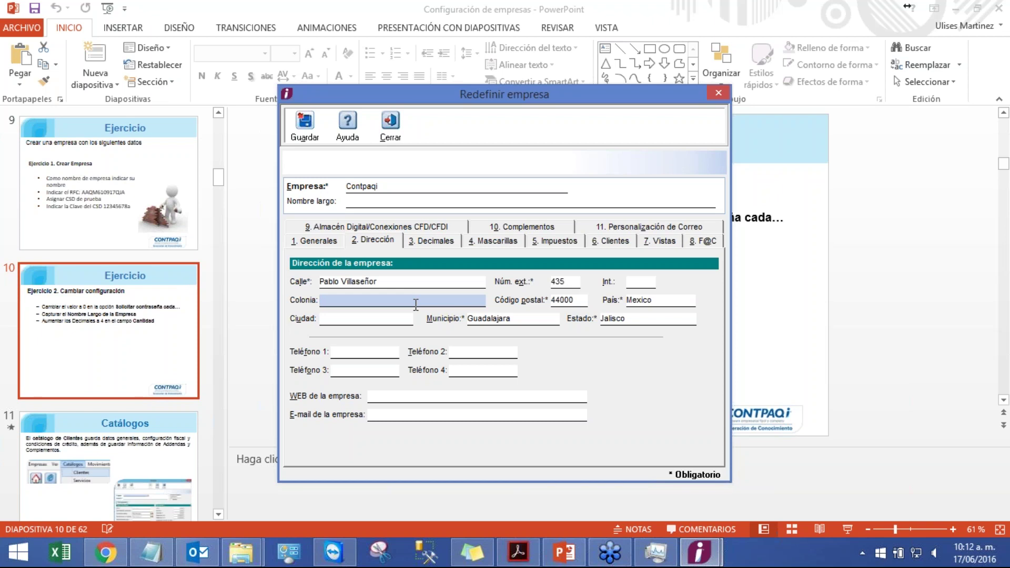
{"action": "type", "text": "Ladron de guevara"}
{"action": "left_click", "coordinate": [442, 240]}
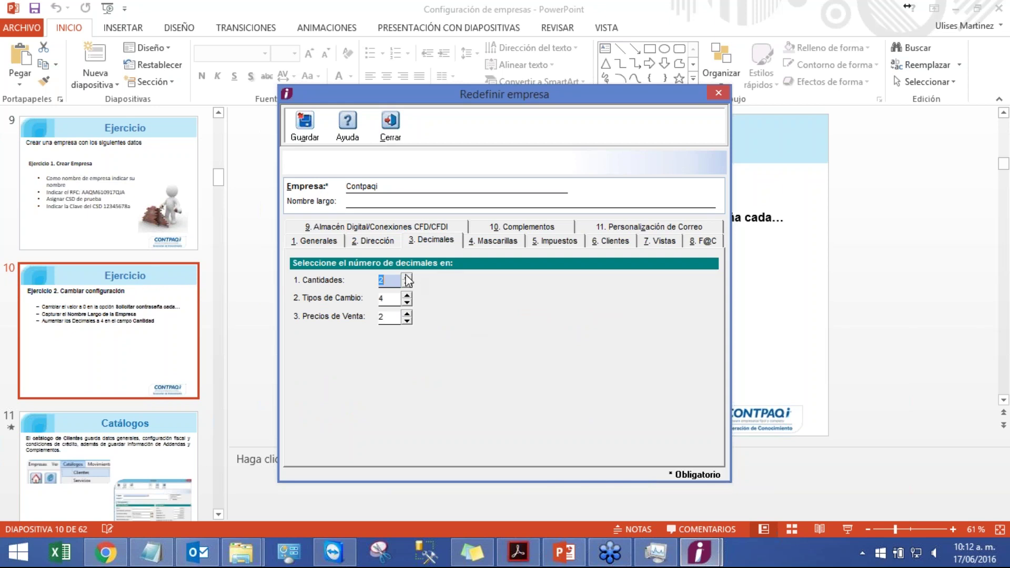
- Raise Cantidades to 4 decimals and review the Mascarillas, Impuestos, Clientes, Vistas and F@C settings
{"action": "left_click", "coordinate": [407, 277]}
{"action": "left_click", "coordinate": [408, 277]}
{"action": "left_click", "coordinate": [516, 242]}
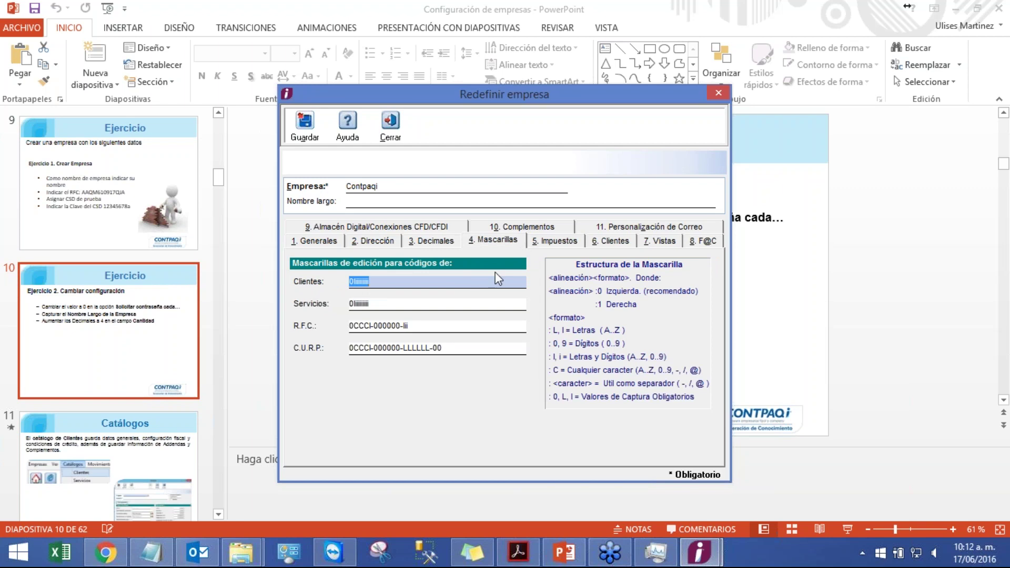
{"action": "left_click", "coordinate": [559, 240]}
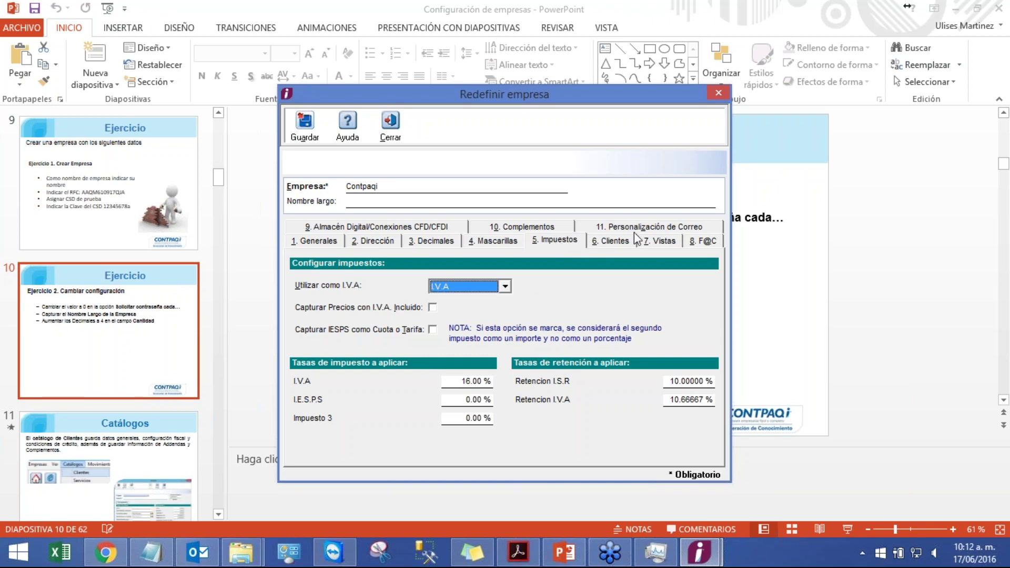
{"action": "left_click", "coordinate": [621, 243]}
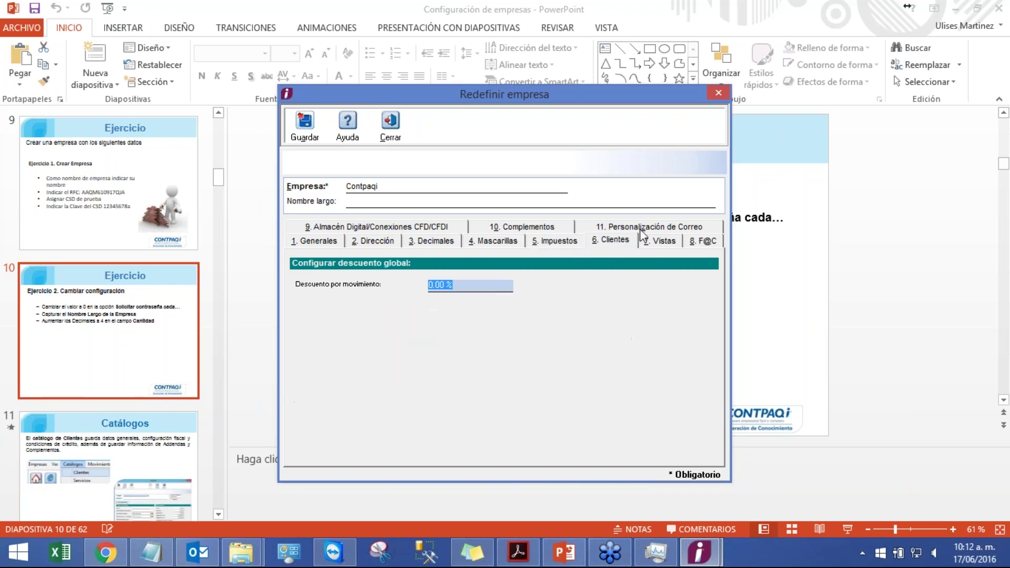
{"action": "left_click", "coordinate": [665, 245]}
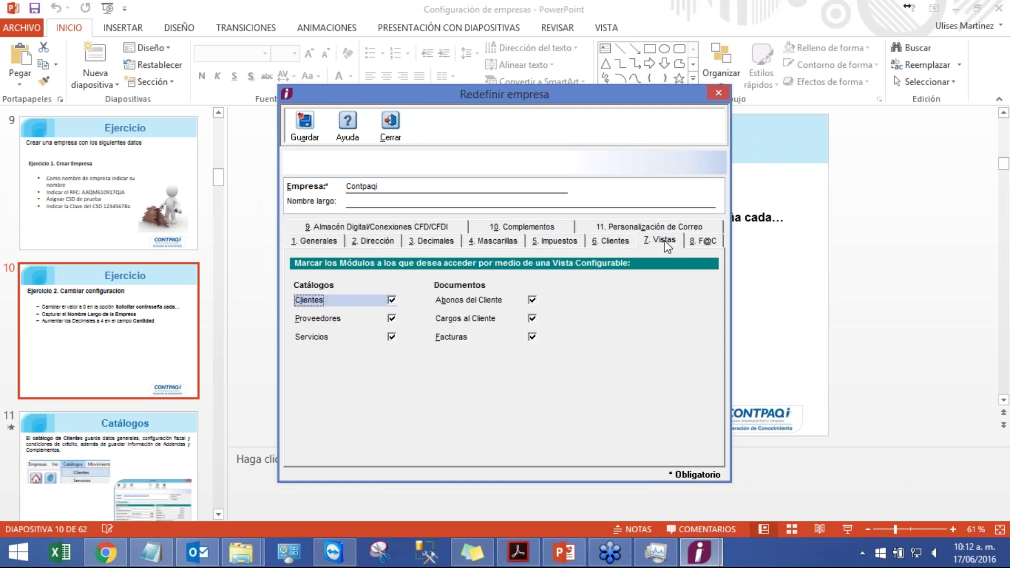
{"action": "left_click", "coordinate": [715, 242]}
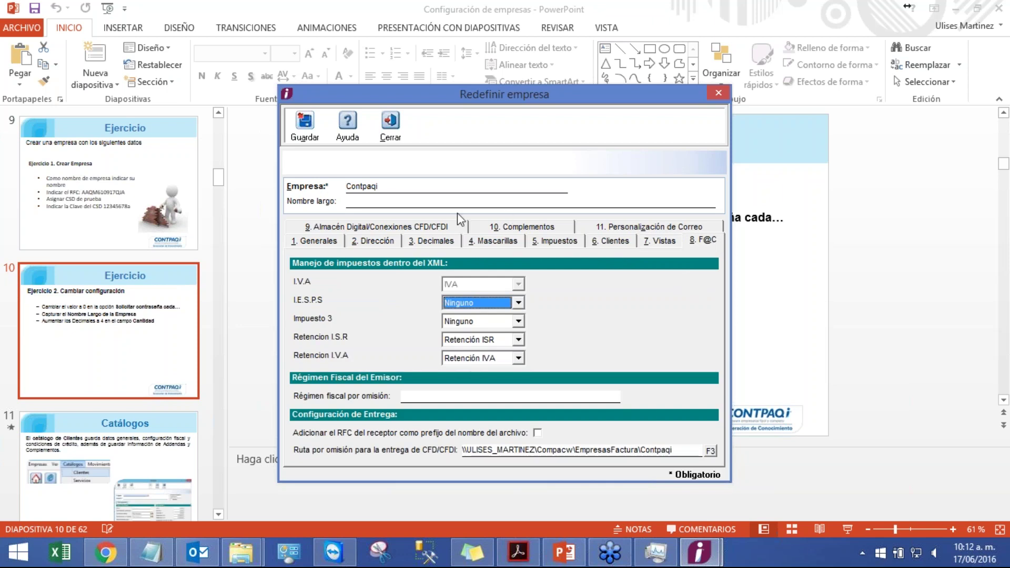
{"action": "left_click", "coordinate": [314, 242]}
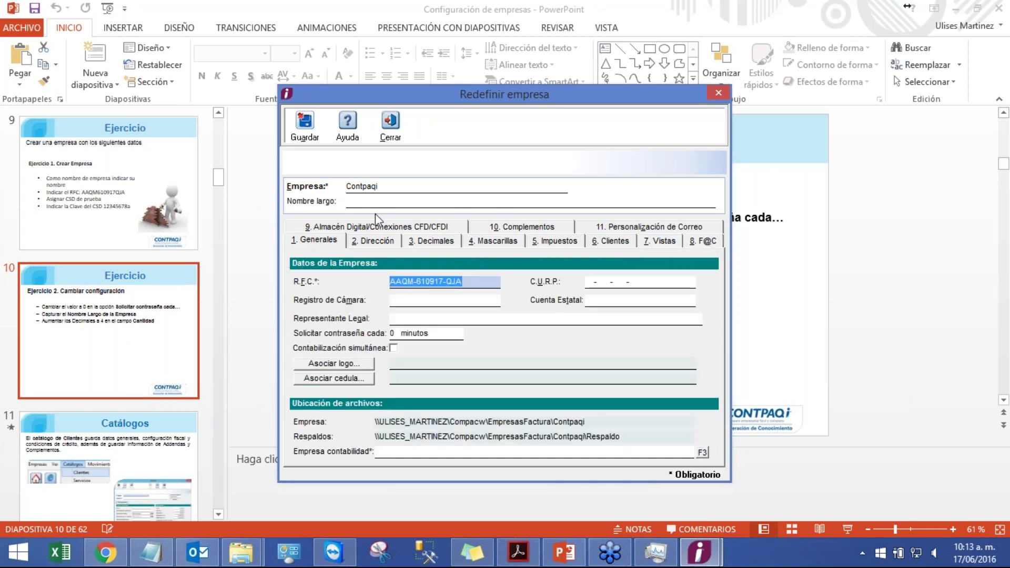
- Recheck the Exercise 2 slide full-screen, then return to Redefinir empresa
{"action": "left_click", "coordinate": [402, 202]}
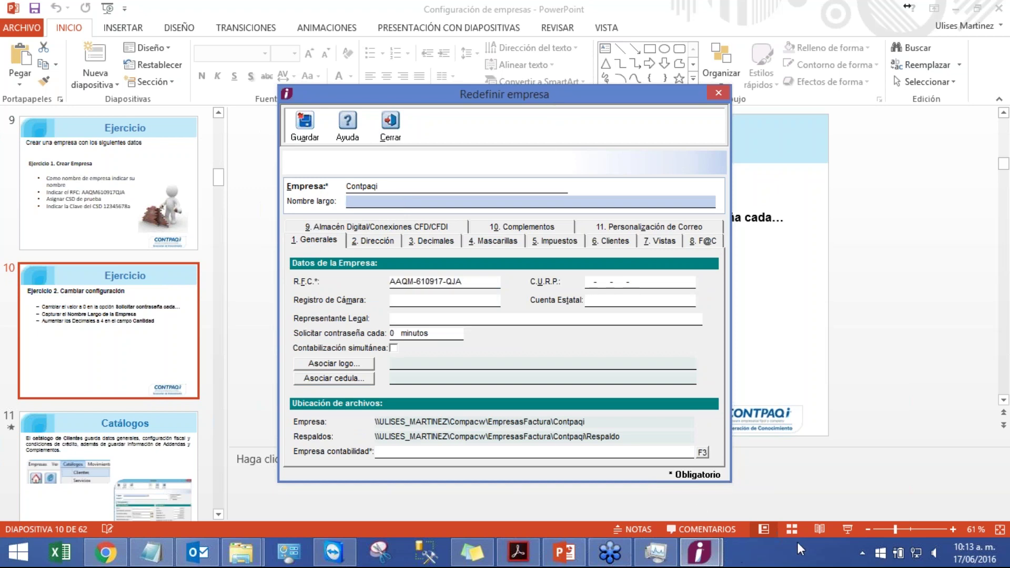
{"action": "left_click", "coordinate": [846, 529]}
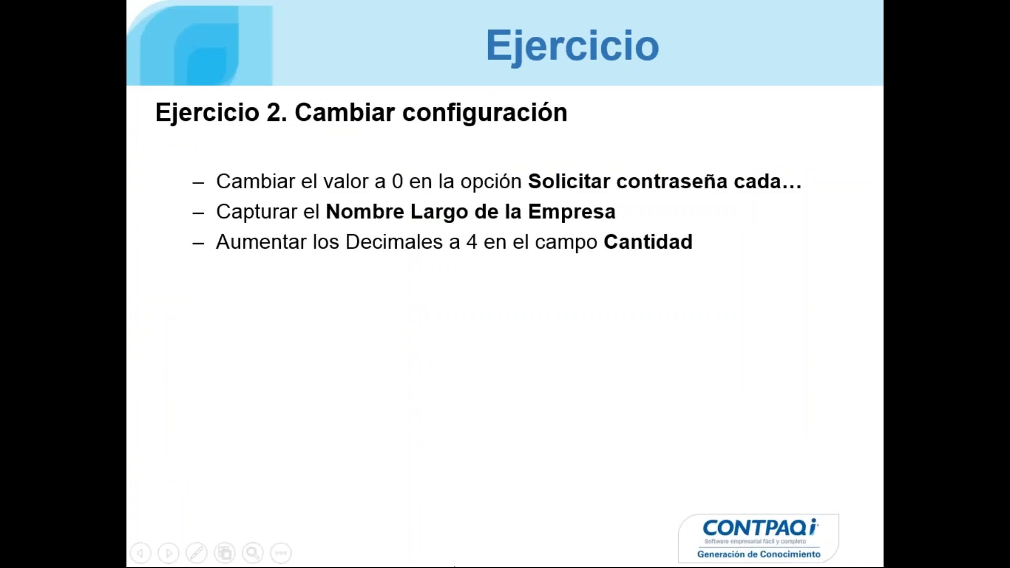
{"action": "key", "text": "Escape"}
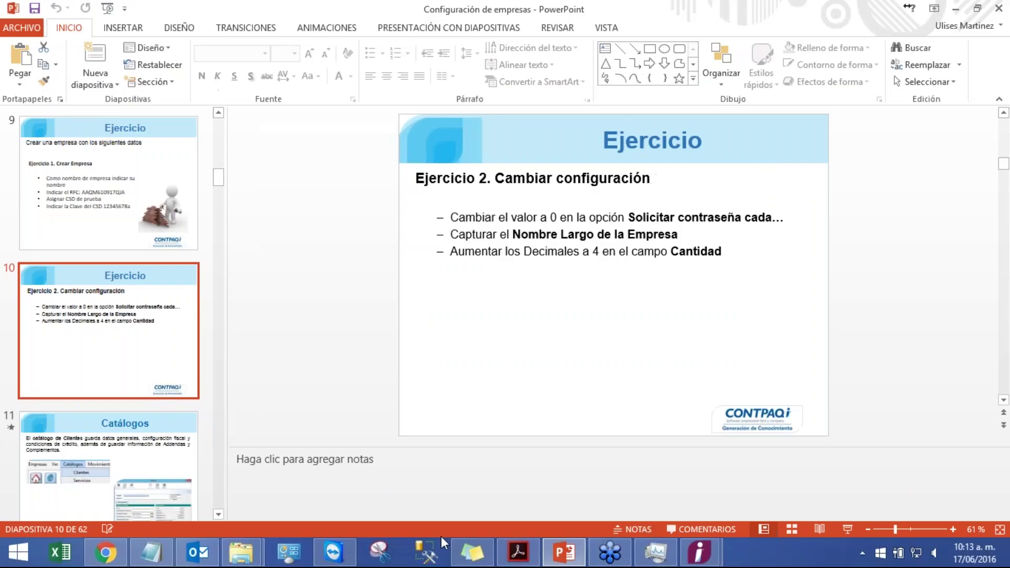
{"action": "mouse_move", "coordinate": [700, 552]}
{"action": "left_click", "coordinate": [752, 507]}
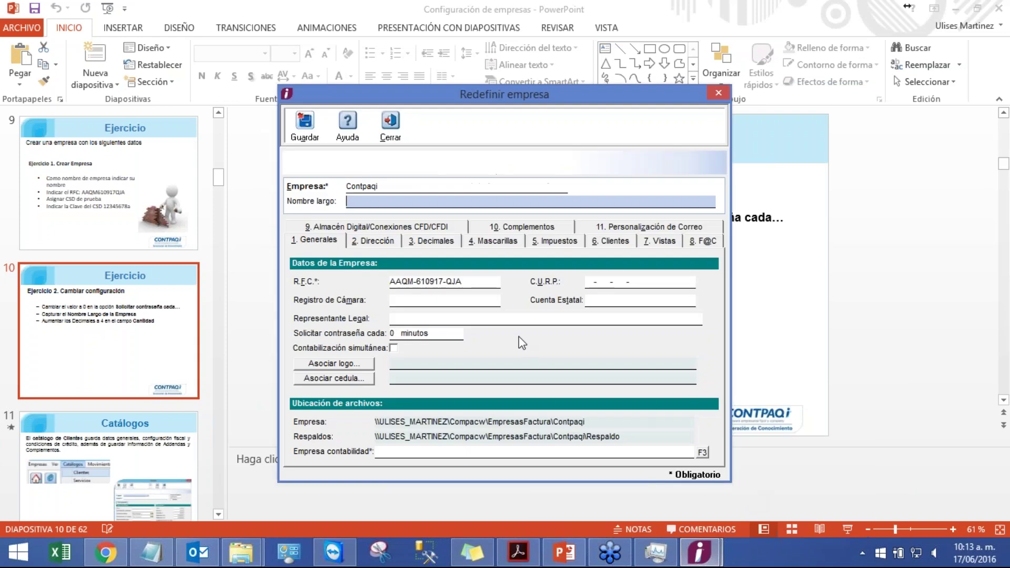
- Set the long company name to 'Computación en acción', save, and close Redefinir empresa
{"action": "left_click", "coordinate": [411, 186]}
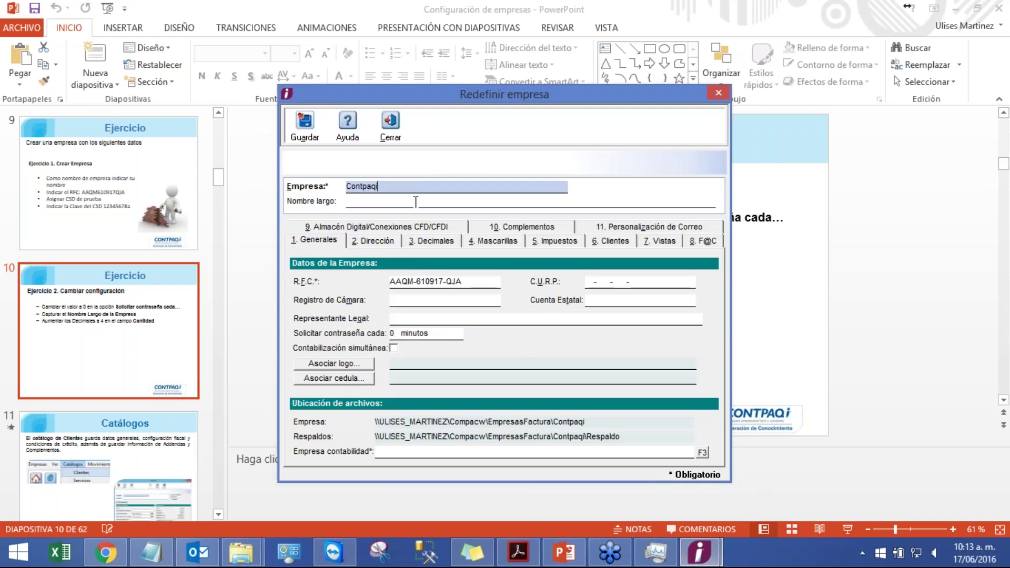
{"action": "left_click", "coordinate": [415, 202]}
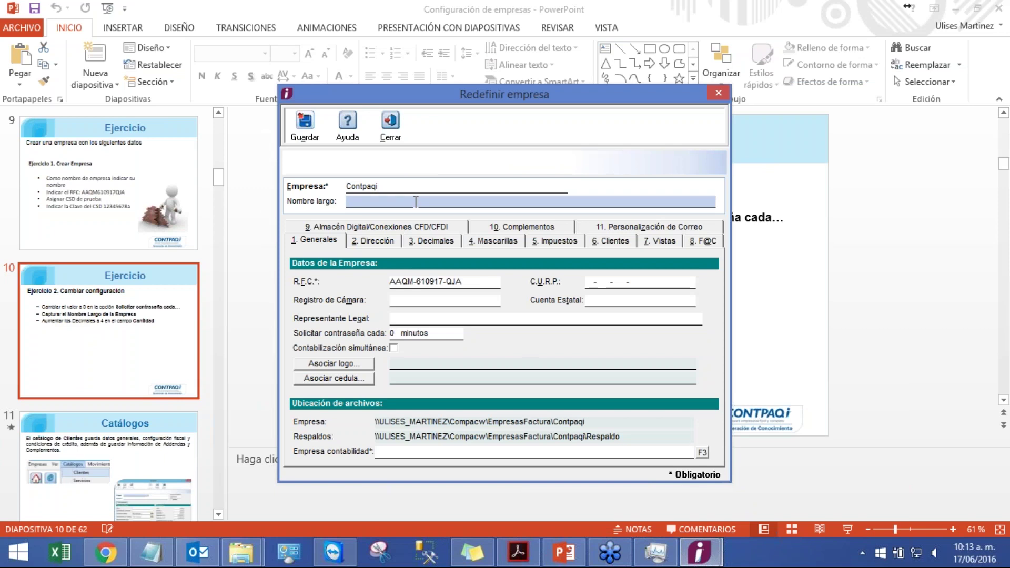
{"action": "type", "text": "Computación en acción"}
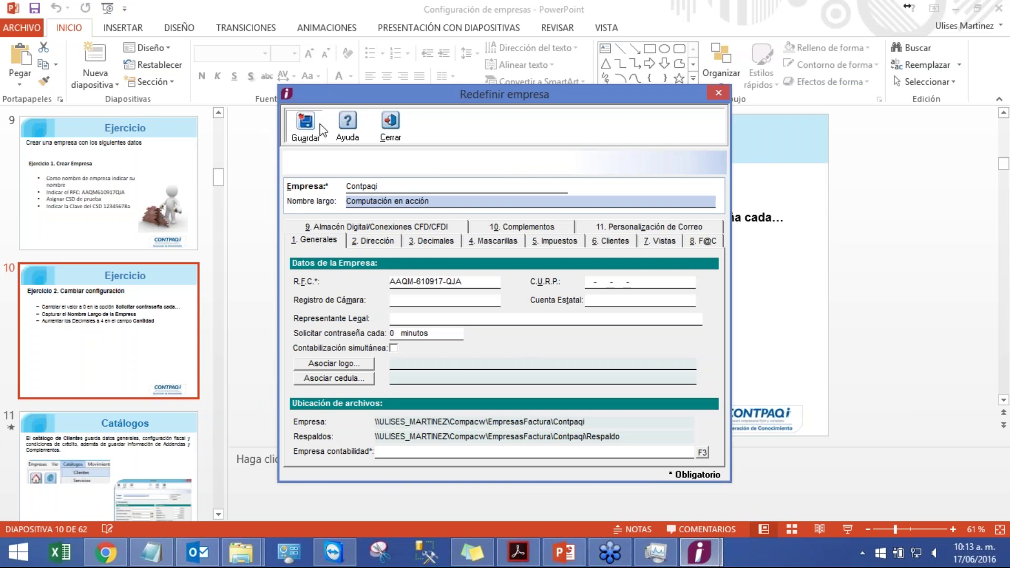
{"action": "left_click", "coordinate": [304, 122]}
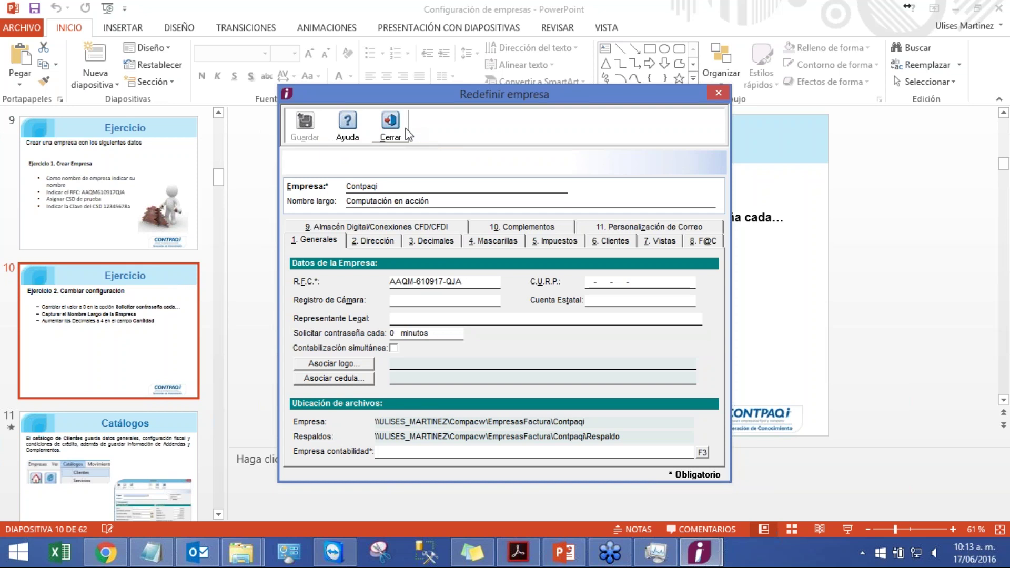
{"action": "left_click", "coordinate": [390, 124]}
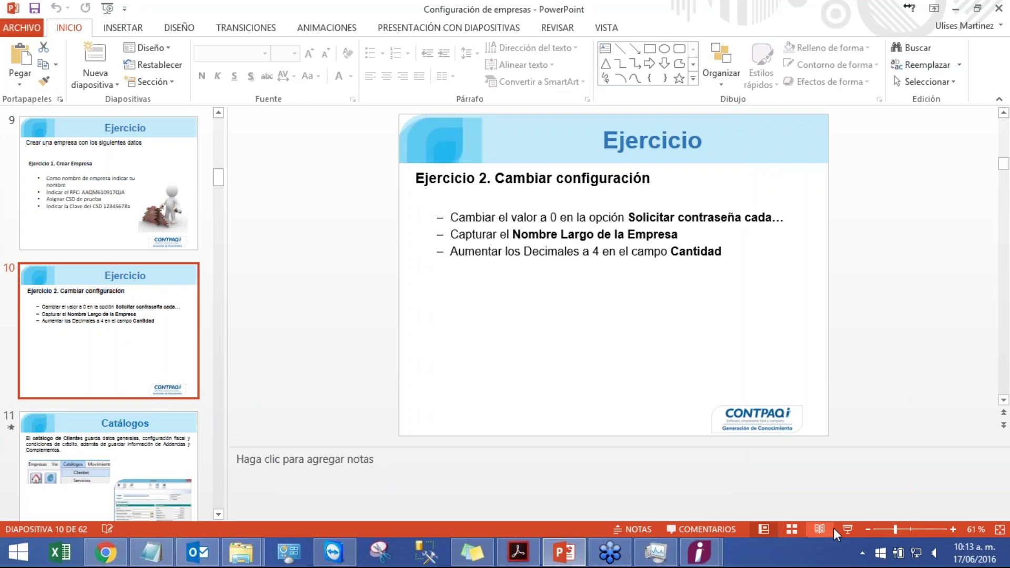
- Present the slides from Ejercicio 2 through the Clientes and Servicios Catálogos slides, then exit
{"action": "left_click", "coordinate": [848, 530]}
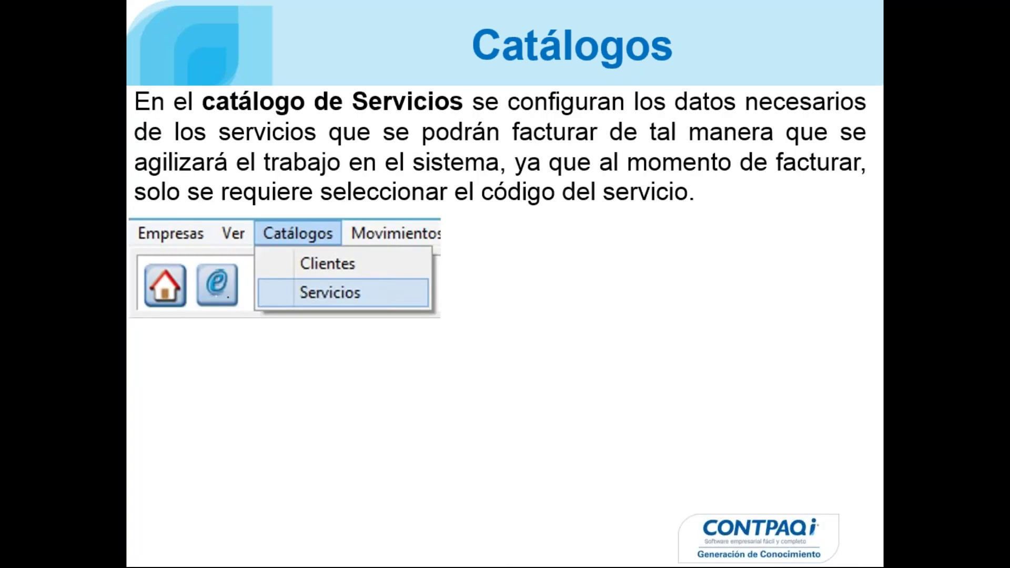
{"action": "key", "text": "Escape"}
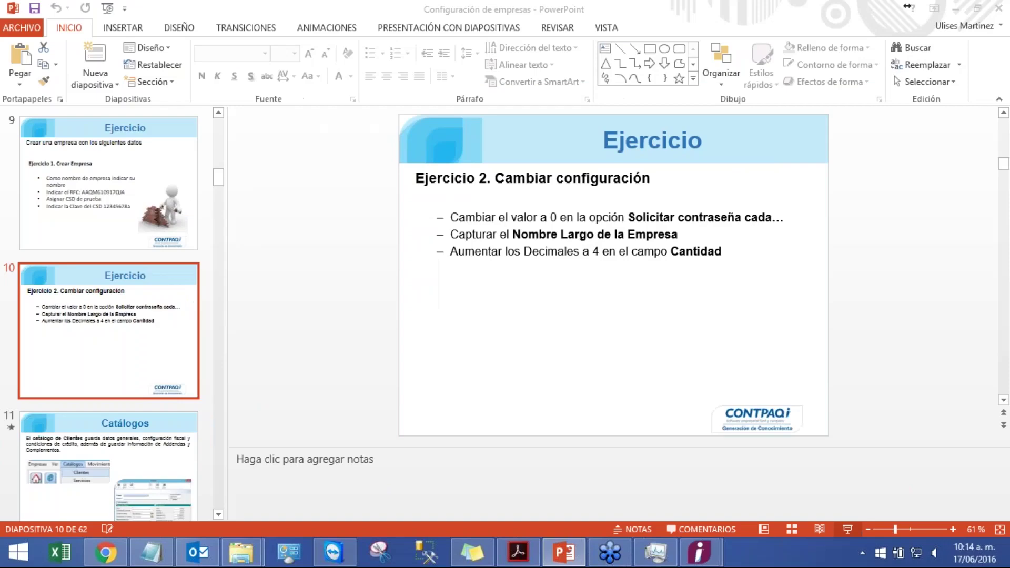
- Close the Redefinir empresa window and open the Clientes catalog
{"action": "left_click", "coordinate": [699, 553]}
{"action": "left_click", "coordinate": [796, 465]}
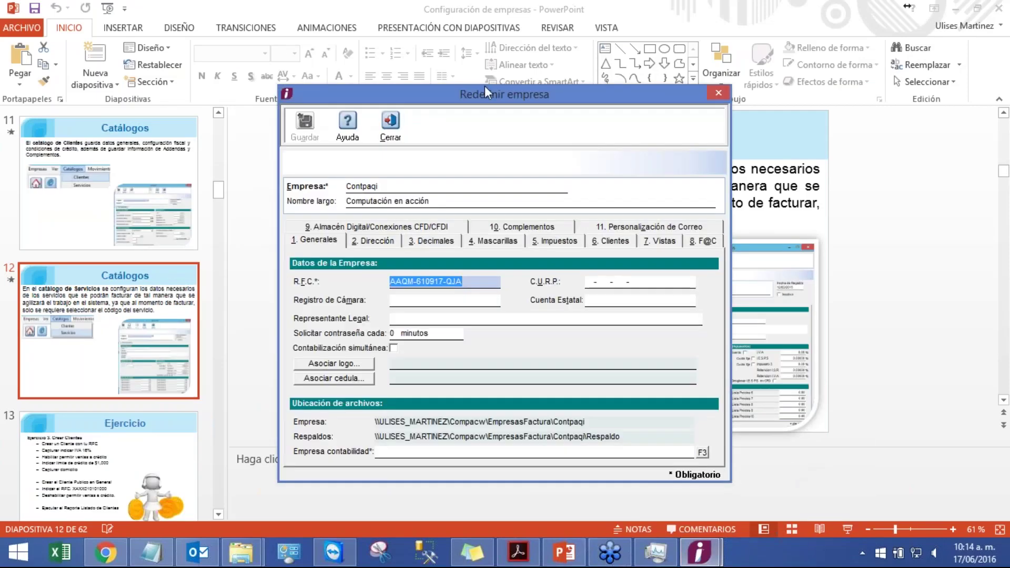
{"action": "left_click", "coordinate": [390, 122]}
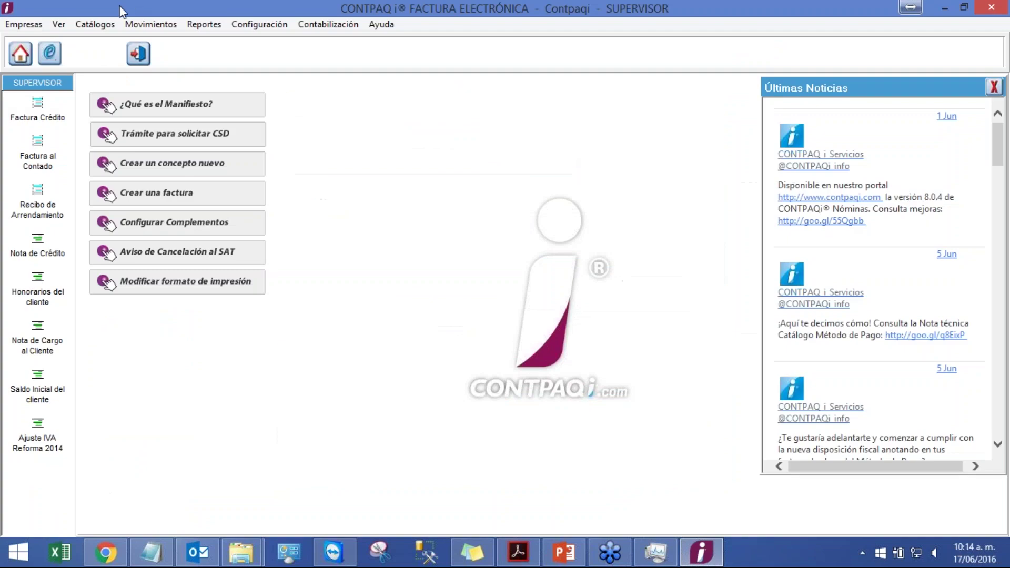
{"action": "left_click", "coordinate": [99, 24]}
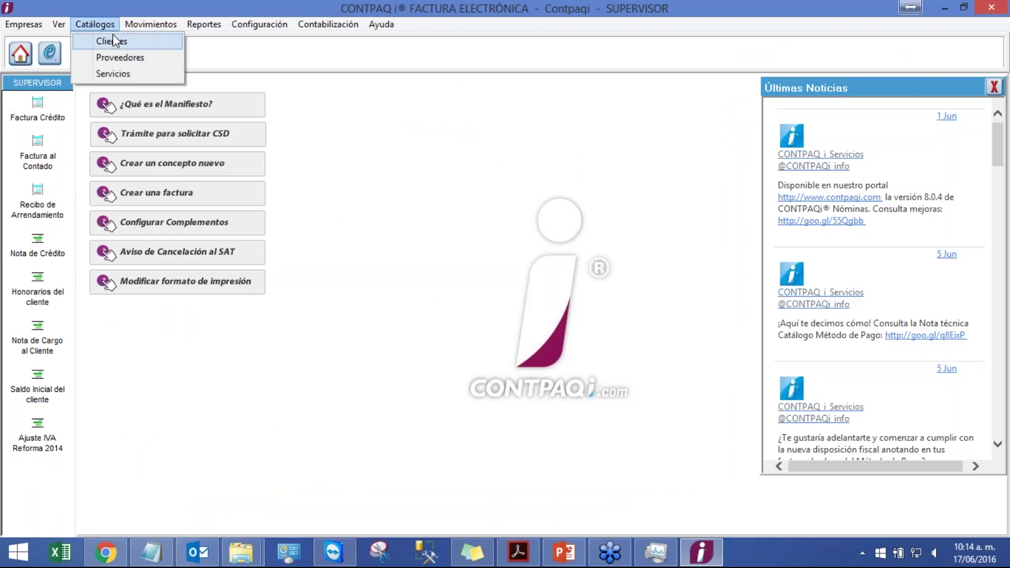
{"action": "left_click", "coordinate": [113, 35]}
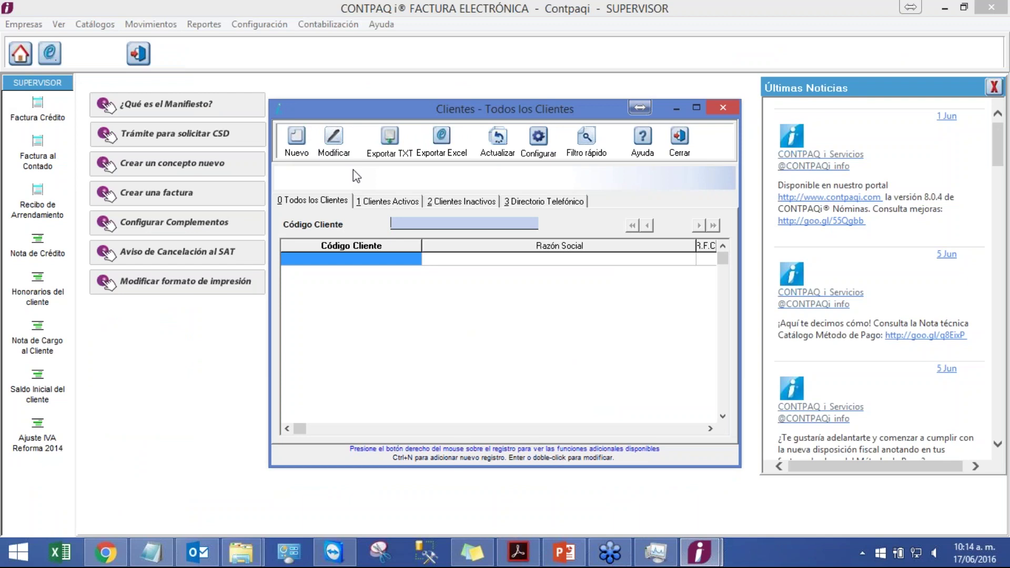
- Add and save client CL01 named 'Cliente Prueba', then close its form
{"action": "left_click", "coordinate": [303, 151]}
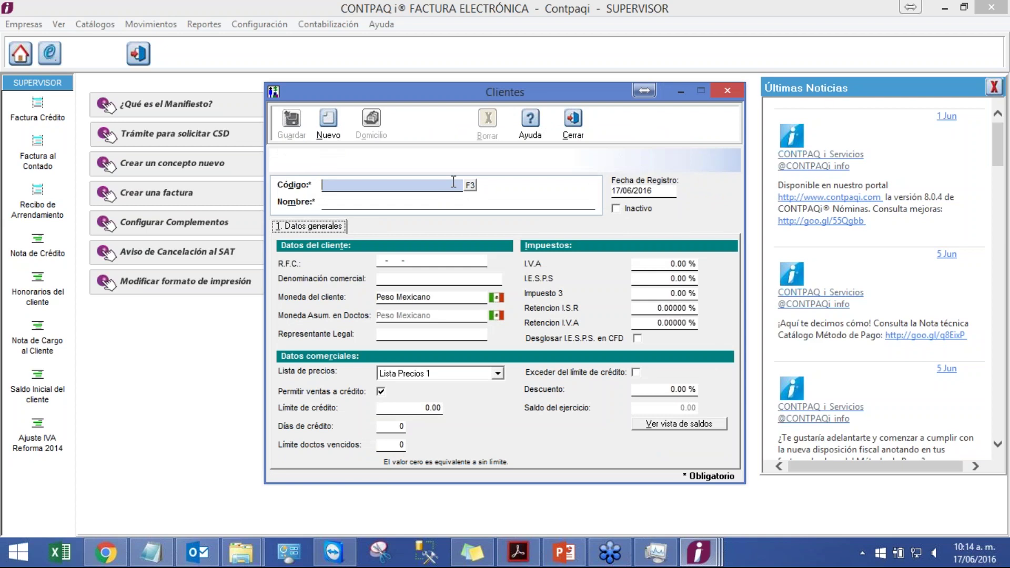
{"action": "type", "text": "CL01"}
{"action": "key", "text": "Tab"}
{"action": "type", "text": "Cl"}
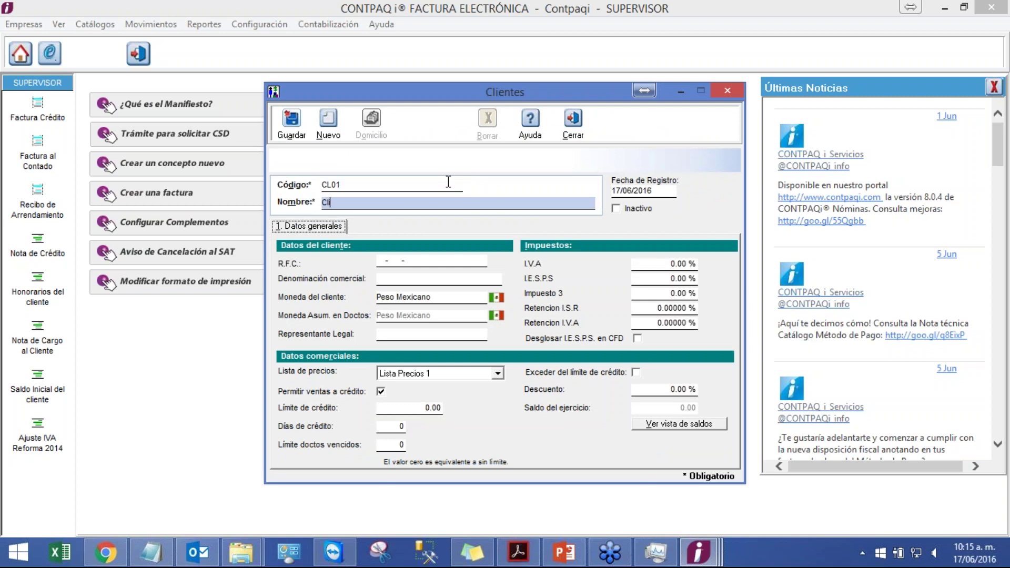
{"action": "type", "text": "iente Prueba"}
{"action": "left_click", "coordinate": [292, 122]}
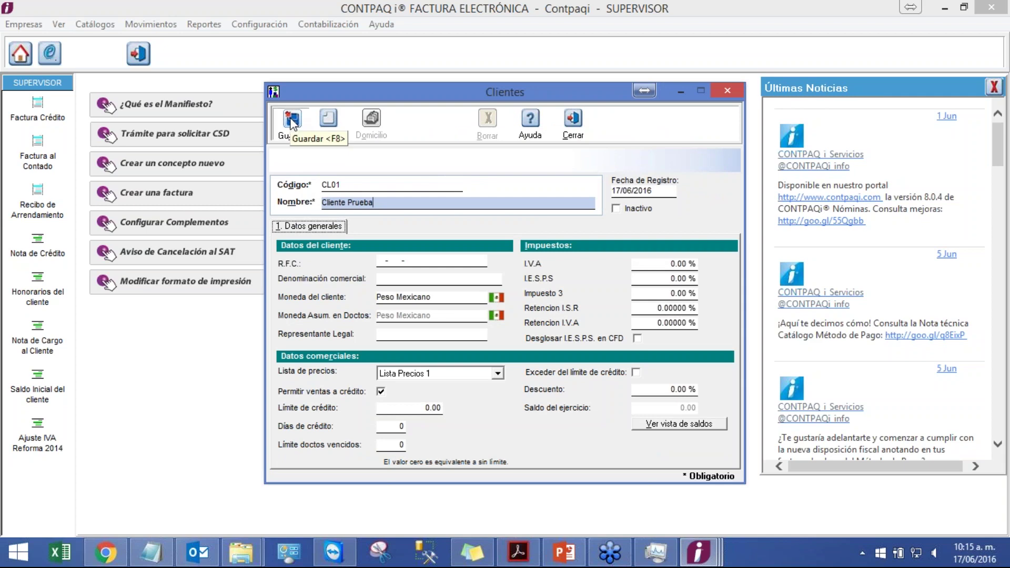
{"action": "left_click", "coordinate": [575, 134]}
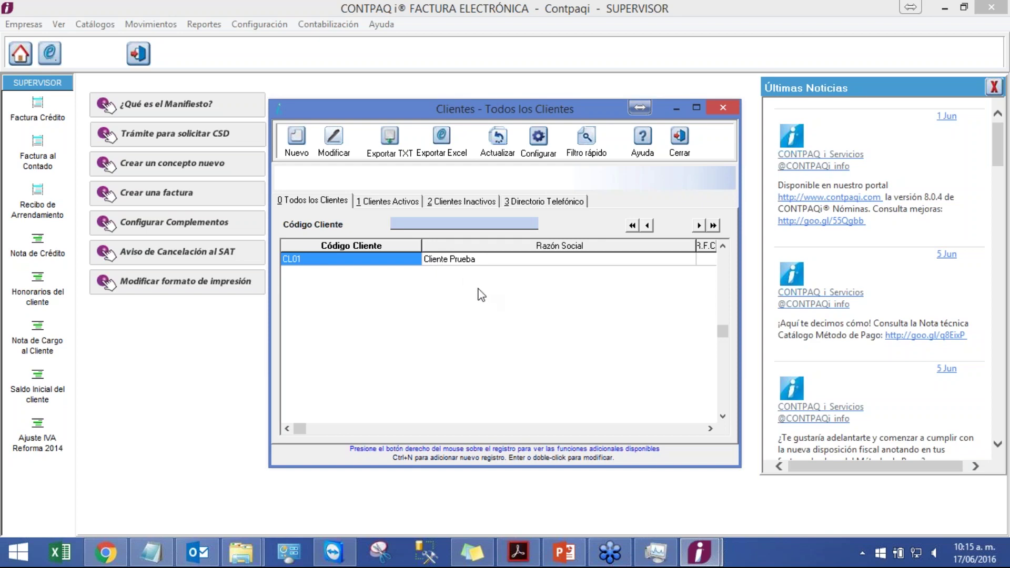
- Present PowerPoint slide 12 on the Servicios catalog full-screen, then exit
{"action": "left_click", "coordinate": [563, 552]}
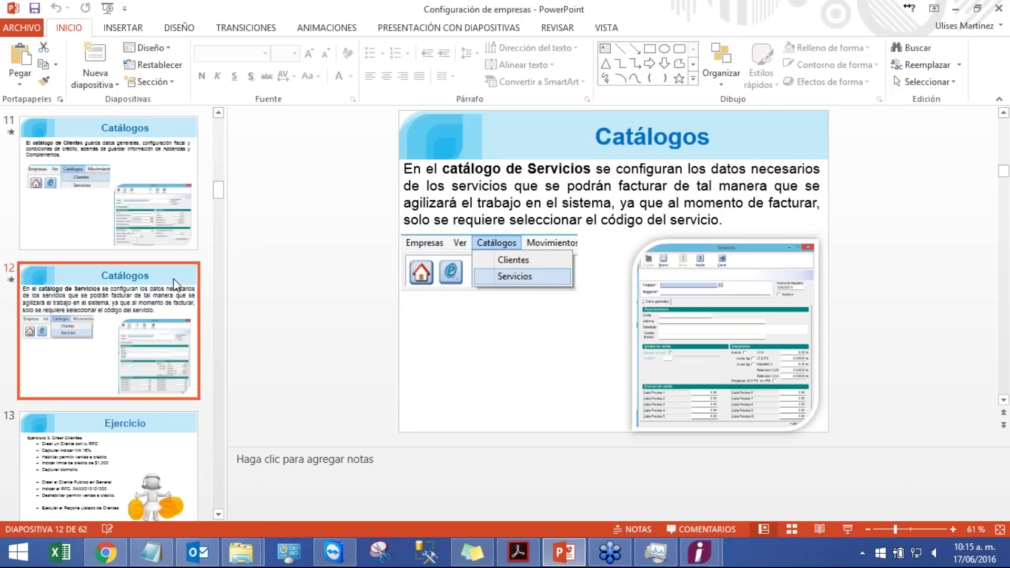
{"action": "left_click", "coordinate": [846, 528]}
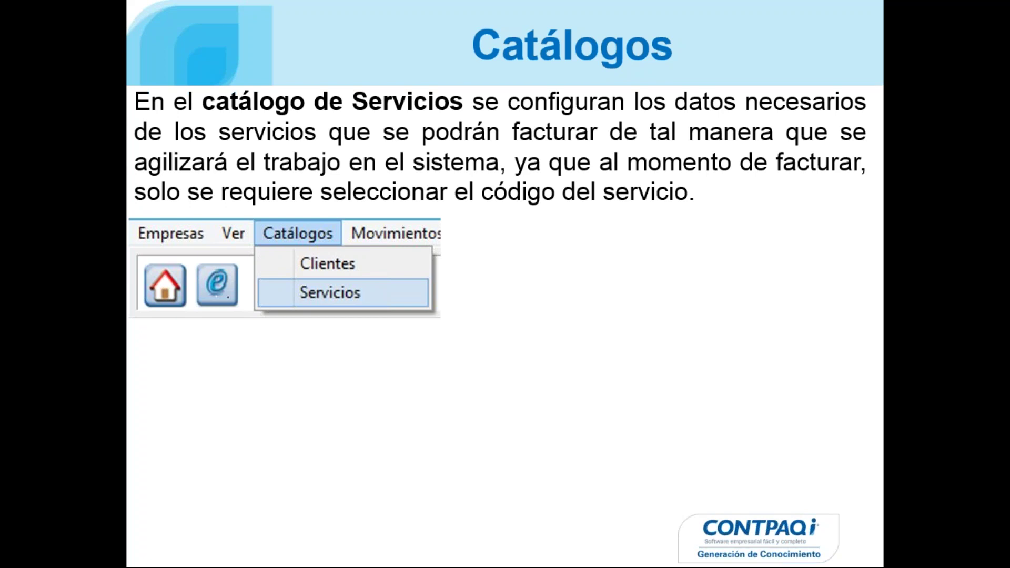
{"action": "key", "text": "Escape"}
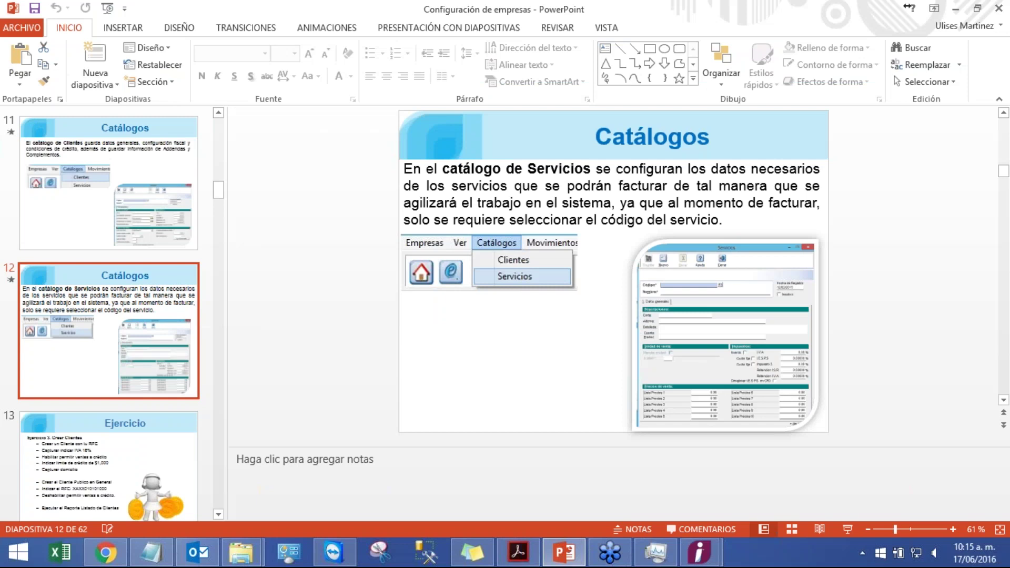
- Close the CONTPAQi Clientes list and return to the main window
{"action": "mouse_move", "coordinate": [699, 552]}
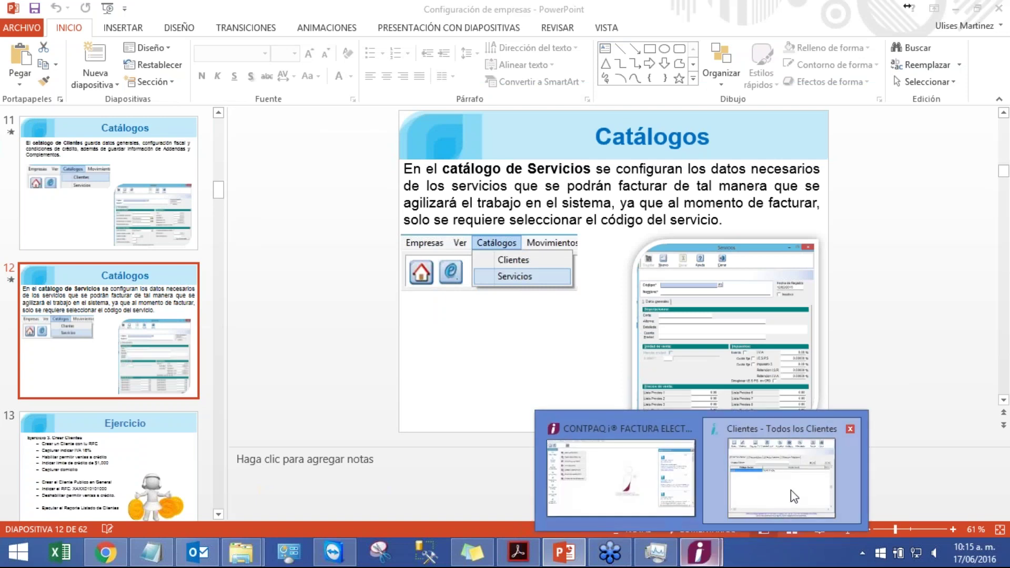
{"action": "left_click", "coordinate": [790, 490]}
{"action": "left_click", "coordinate": [679, 139]}
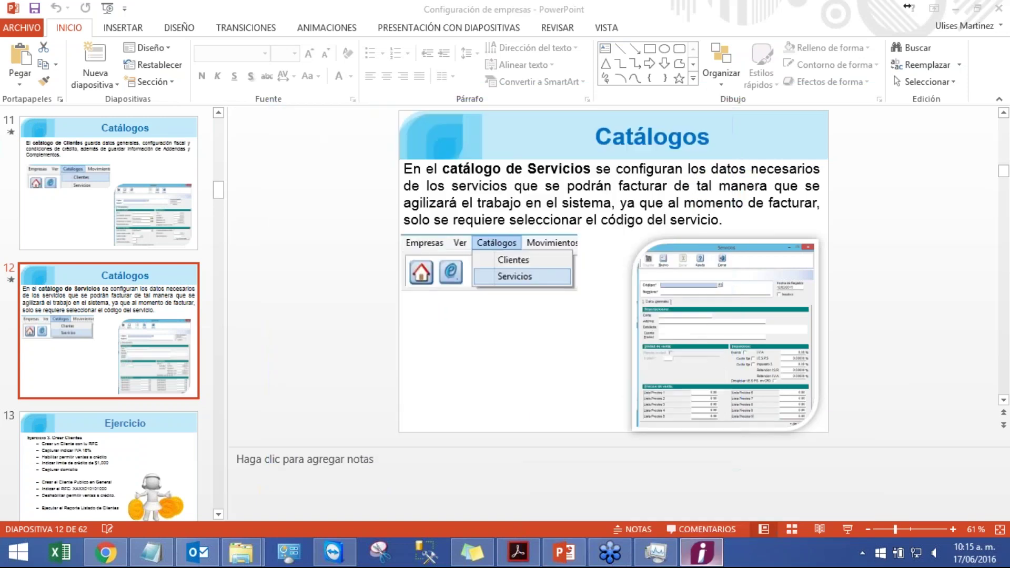
{"action": "key", "text": "alt+Tab"}
- Open the Servicios catalog, review the SER001 Servicio Genérico record, and close it
{"action": "left_click", "coordinate": [100, 27]}
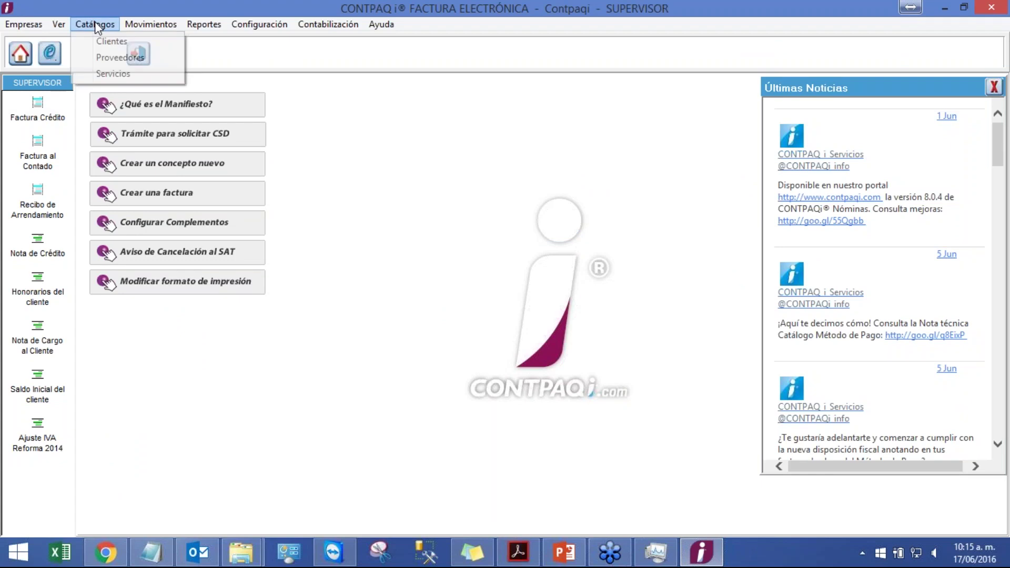
{"action": "left_click", "coordinate": [127, 74]}
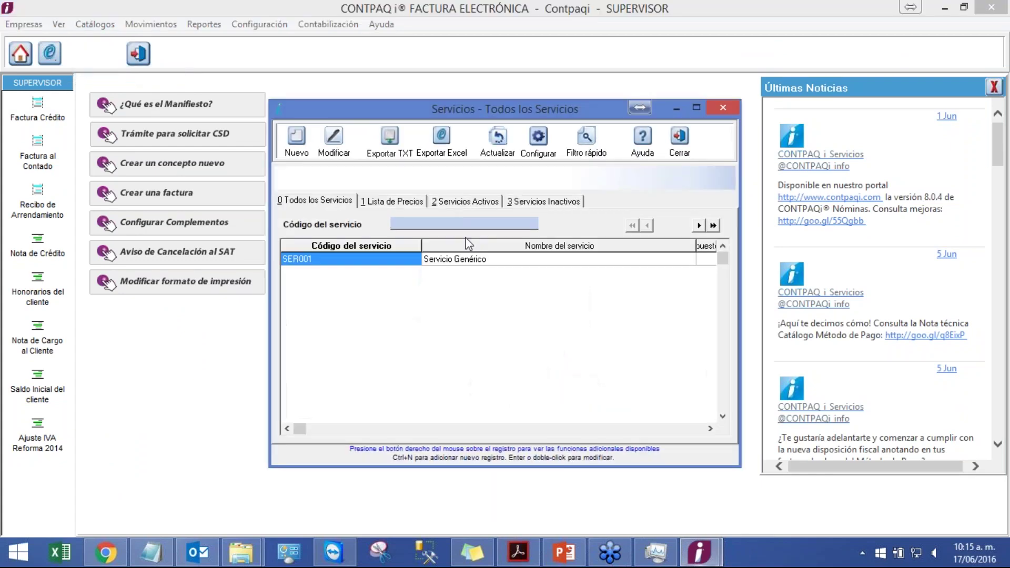
{"action": "double_click", "coordinate": [382, 263]}
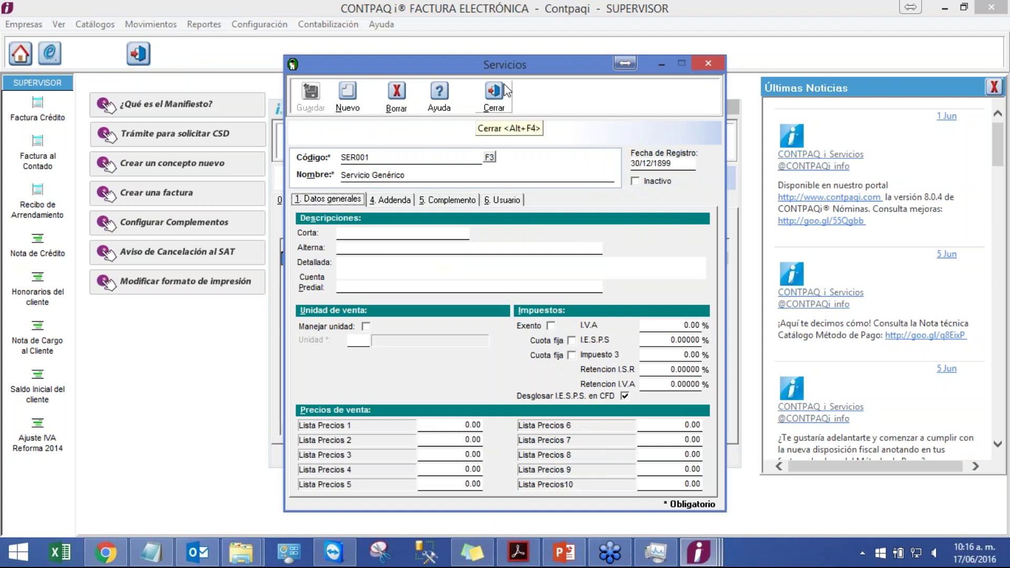
{"action": "left_click", "coordinate": [495, 97]}
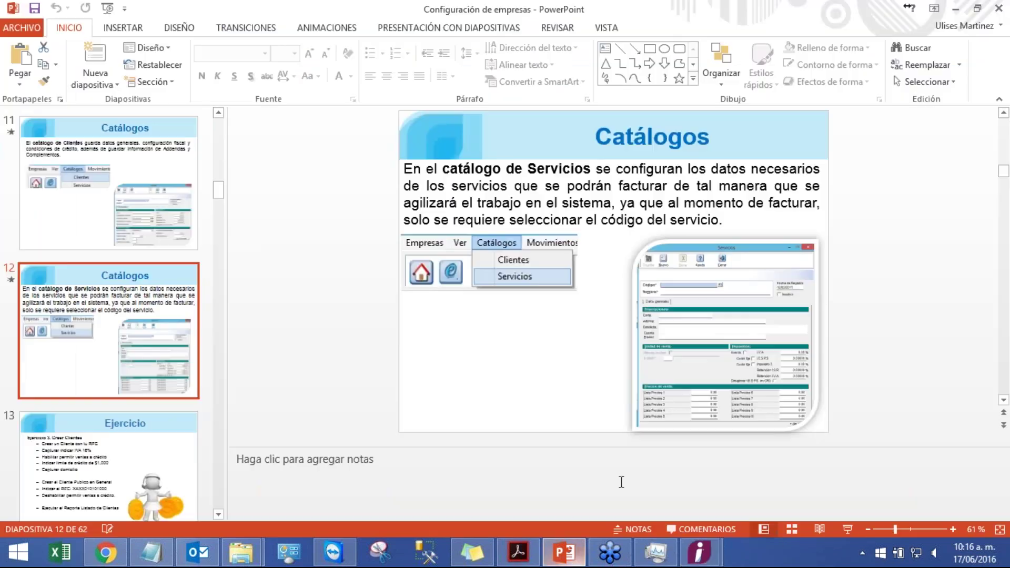
- Start the slide show at Catálogos and advance past the services picture to 'Ejercicio 3. Crear Clientes'
{"action": "left_click", "coordinate": [846, 529]}
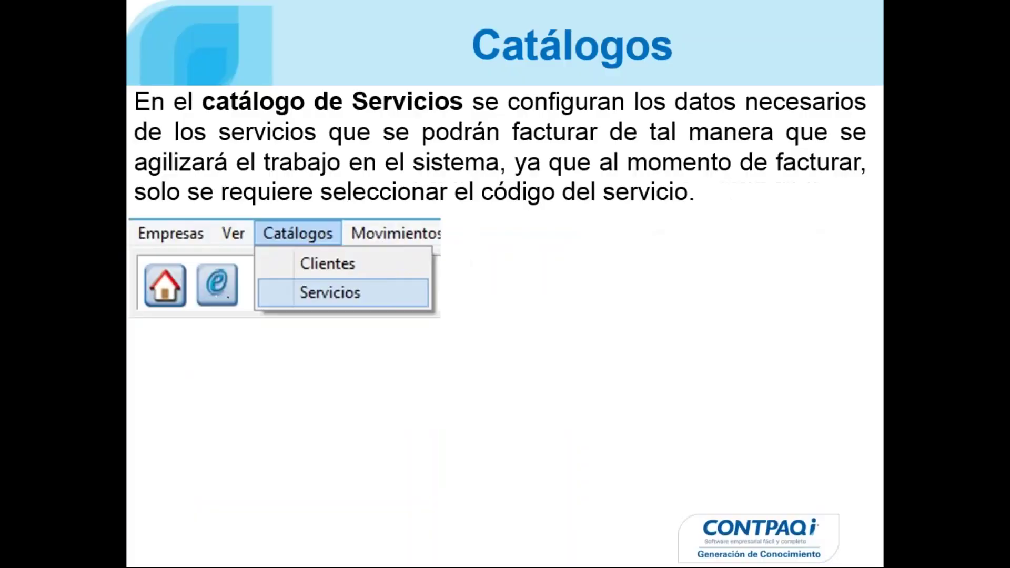
{"action": "key", "text": "Right"}
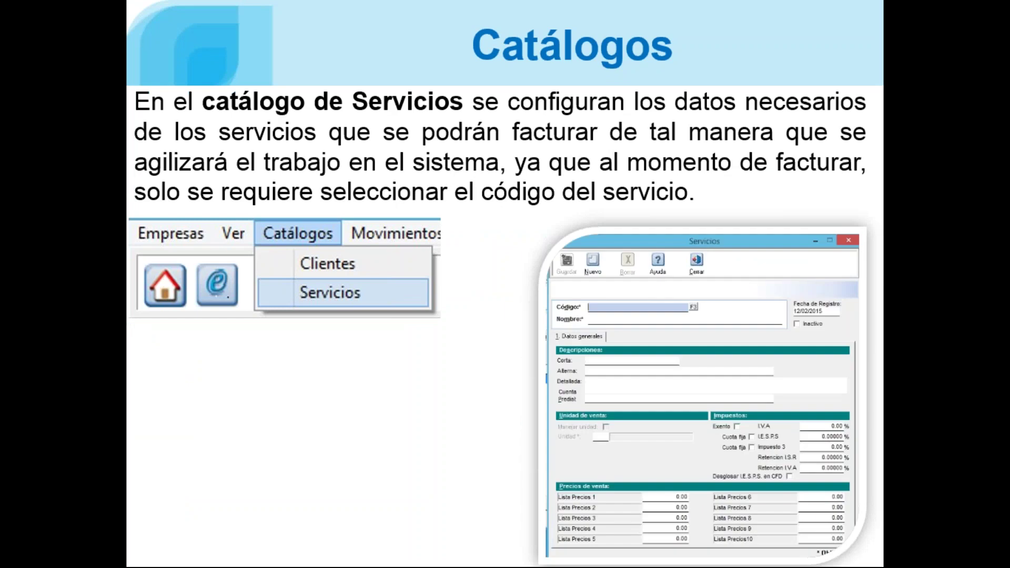
{"action": "key", "text": "Right"}
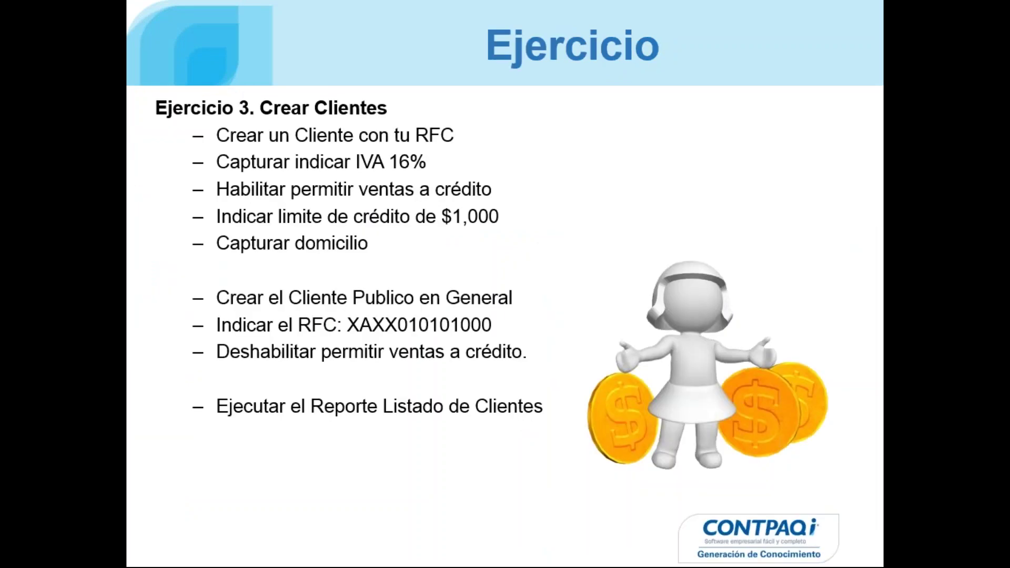
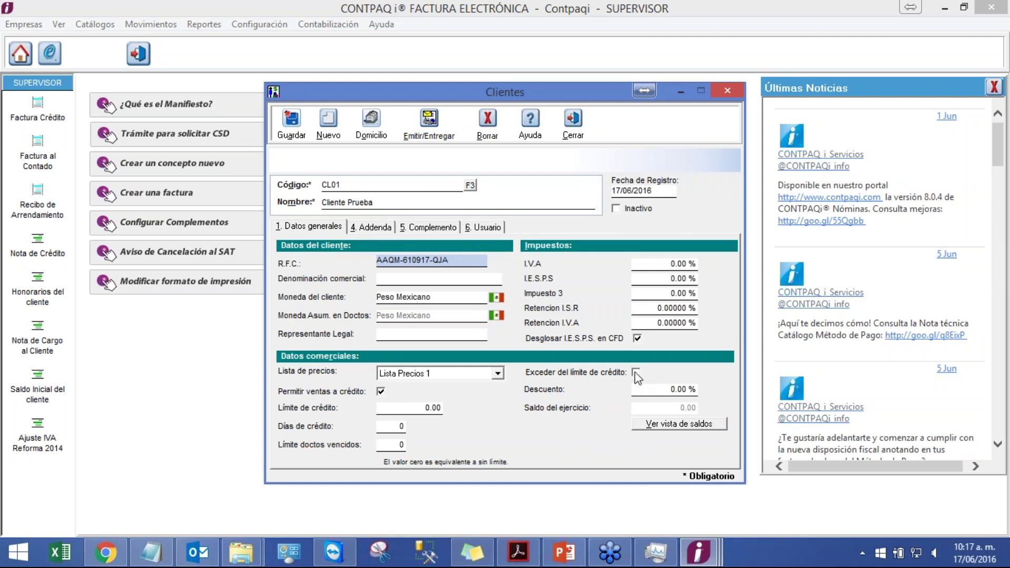
- Allow client CL01 to exceed its credit limit and set that limit to 1,000
{"action": "left_click", "coordinate": [634, 372]}
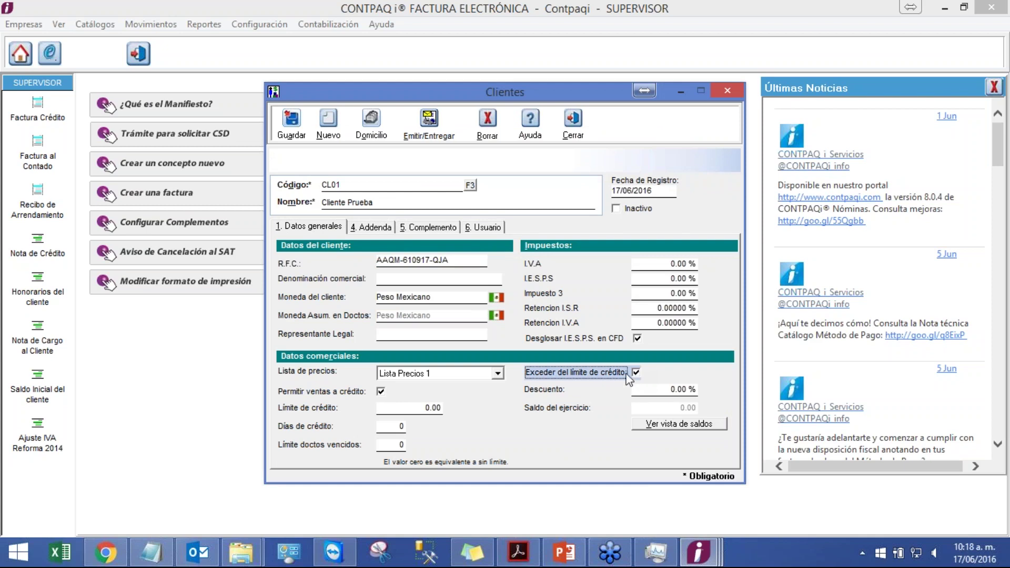
{"action": "left_click", "coordinate": [413, 407]}
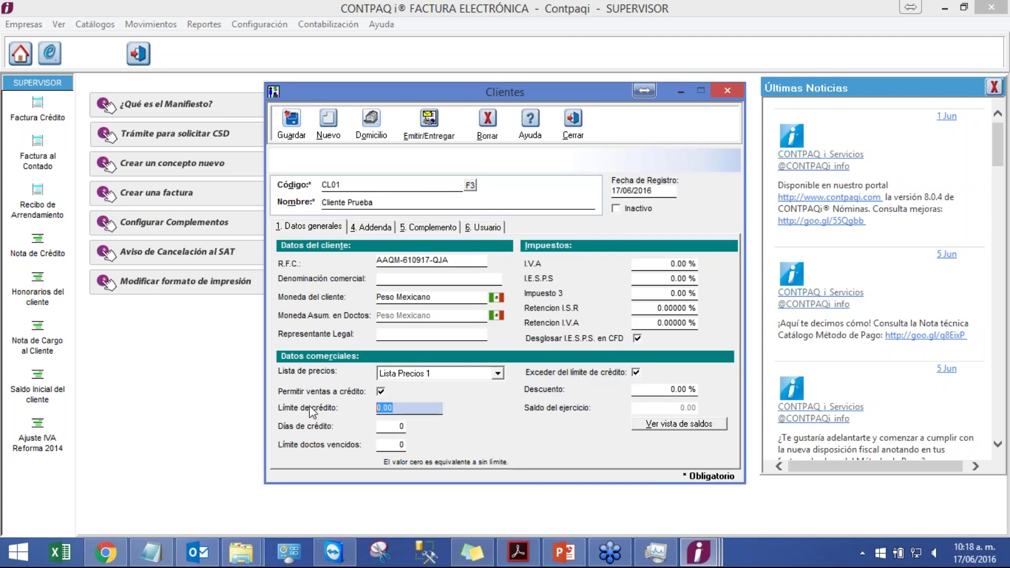
{"action": "type", "text": "1,000"}
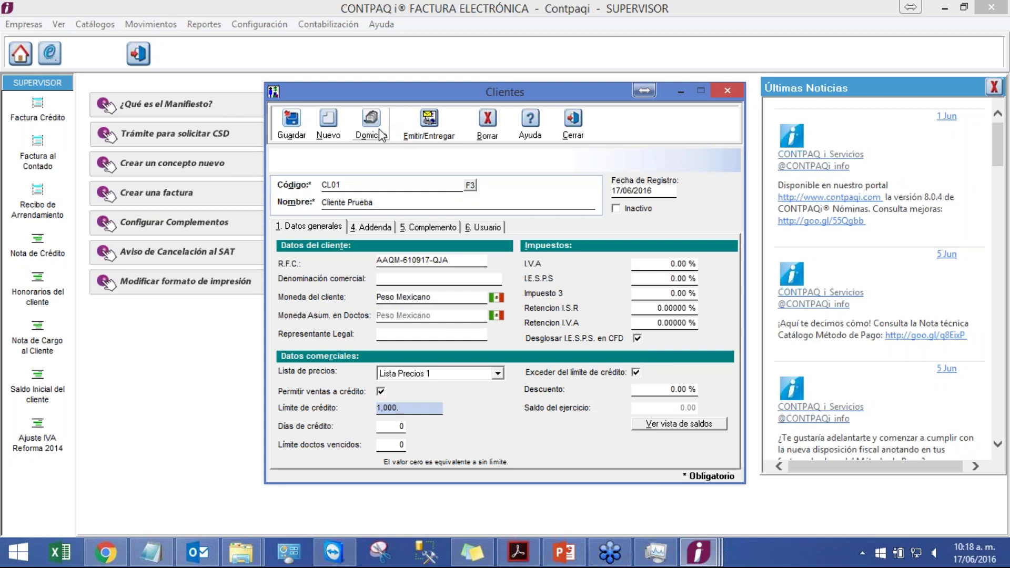
{"action": "left_click", "coordinate": [379, 129]}
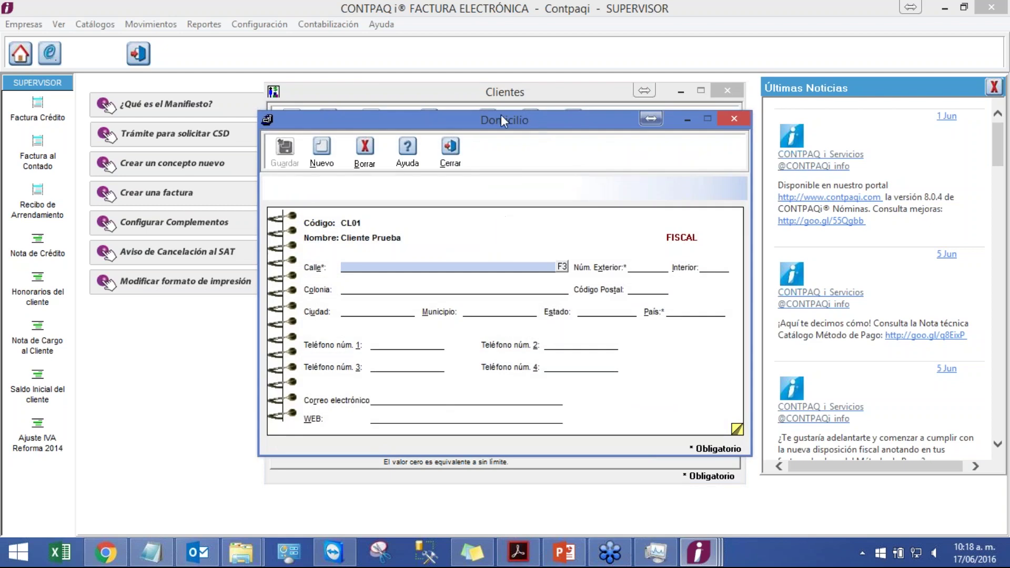
- Enter CL01's street, exterior number, Colonia, postal code and country Mexico, then save the address
{"action": "left_click_drag", "start_coordinate": [500, 115], "coordinate": [492, 65]}
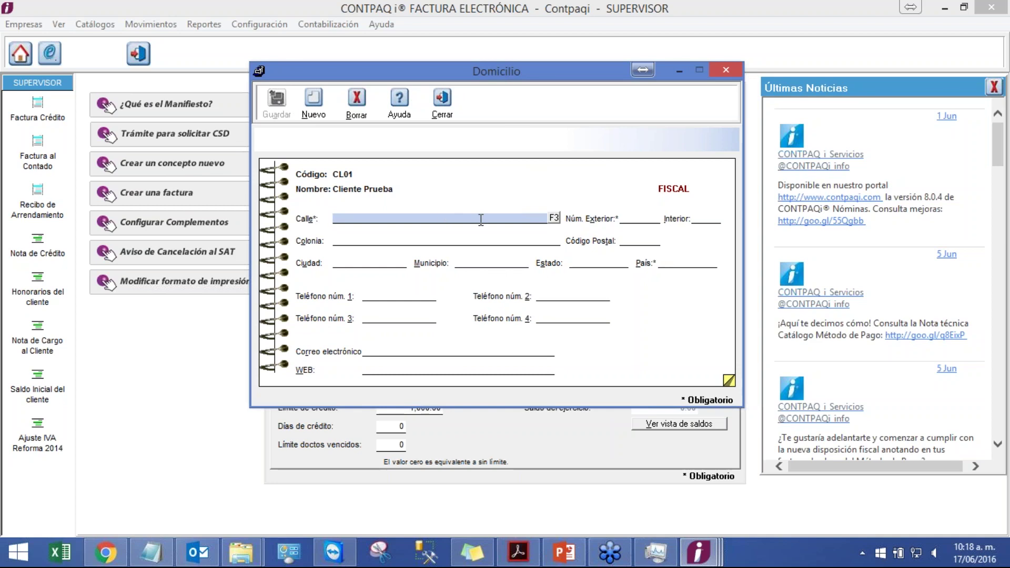
{"action": "type", "text": "Pablo Villaseñor"}
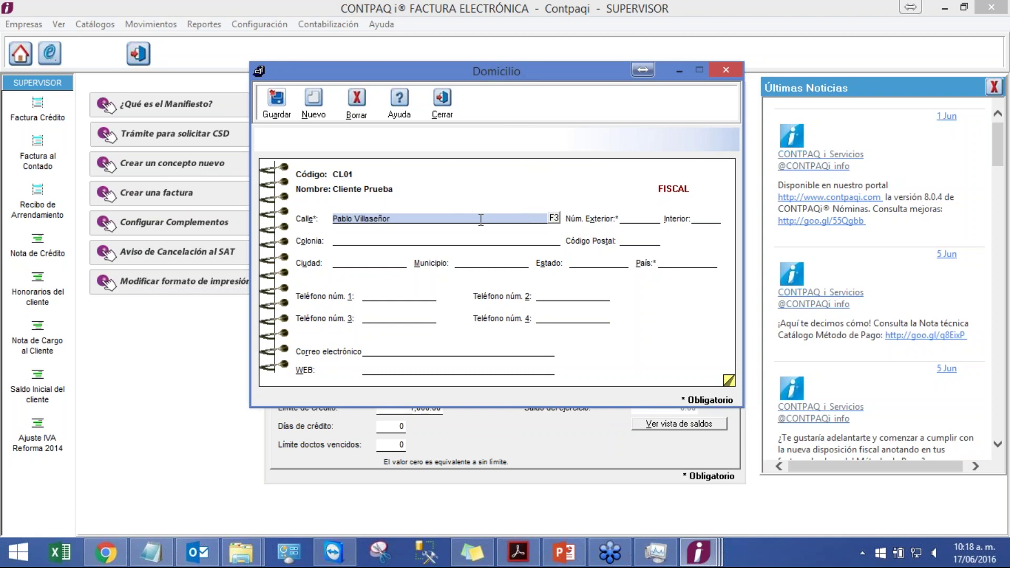
{"action": "key", "text": "Tab"}
{"action": "type", "text": "435"}
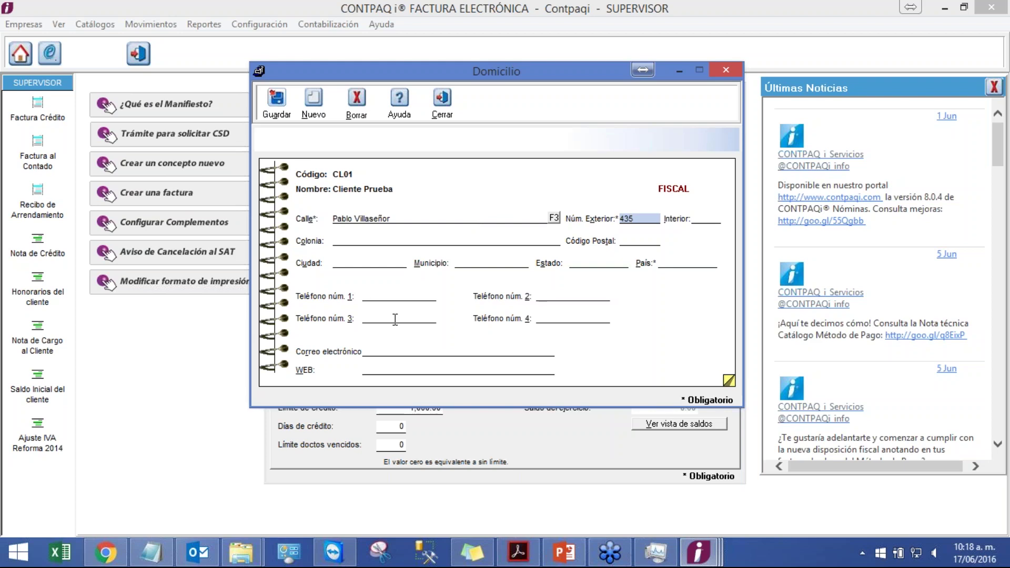
{"action": "left_click", "coordinate": [686, 261]}
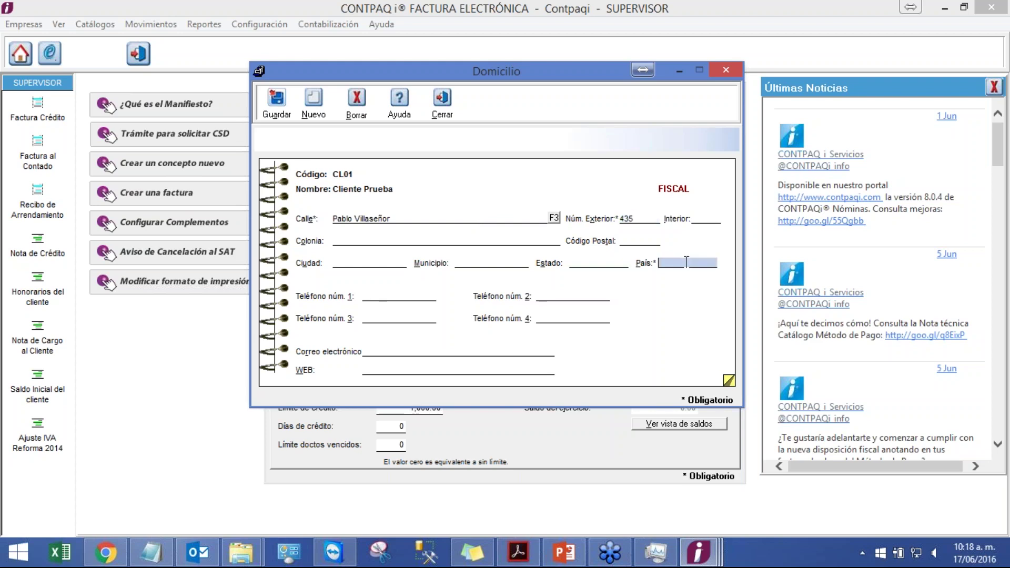
{"action": "type", "text": "Mexico"}
{"action": "left_click", "coordinate": [648, 243]}
{"action": "type", "text": "4"}
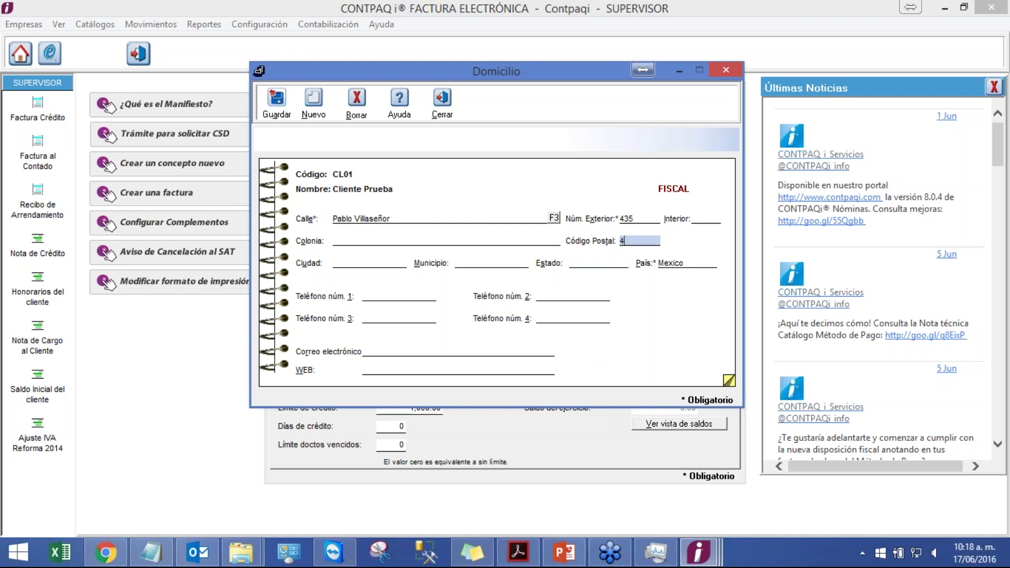
{"action": "type", "text": "4600"}
{"action": "left_click", "coordinate": [412, 240]}
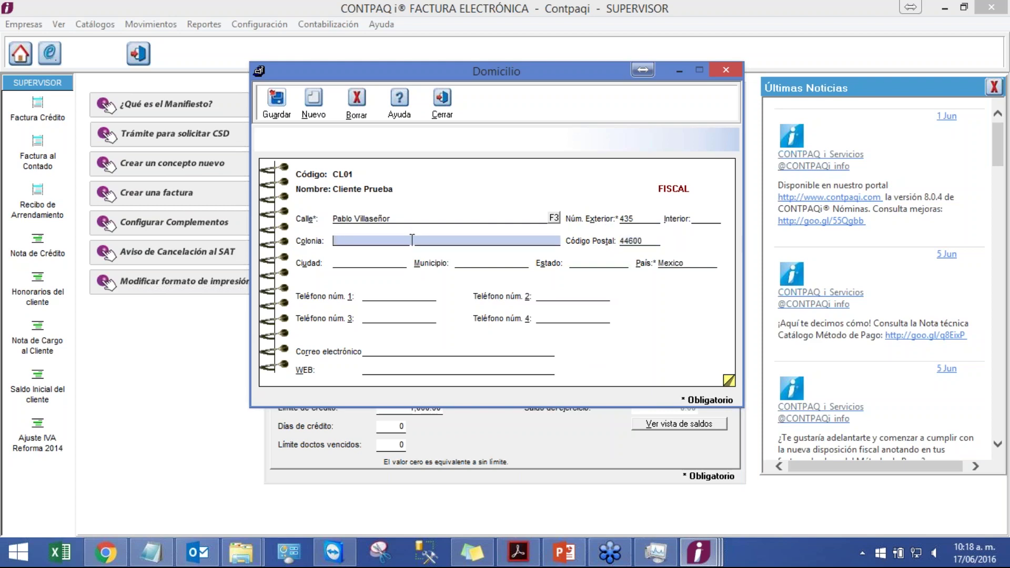
{"action": "type", "text": "Ladrón de Guevara"}
{"action": "left_click", "coordinate": [273, 108]}
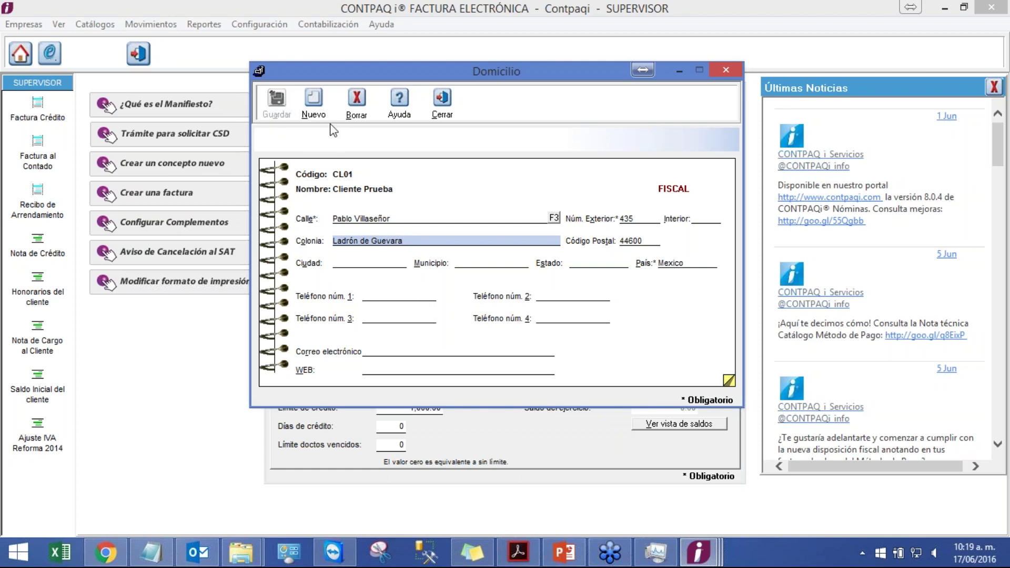
{"action": "left_click", "coordinate": [442, 105]}
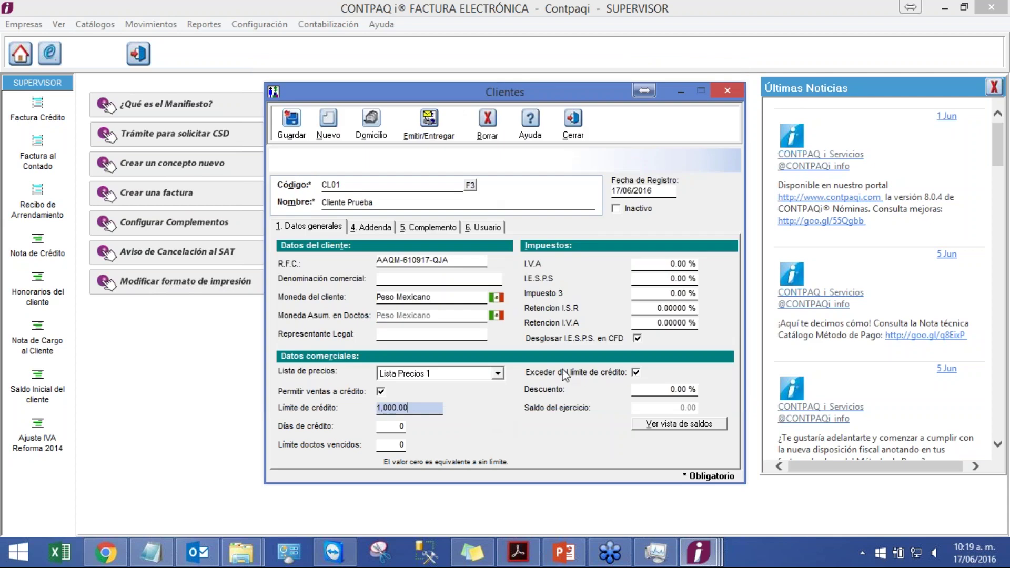
- Set CL01's I.V.A rate to 16%, save the client, and return to the PowerPoint slides
{"action": "left_click", "coordinate": [668, 264]}
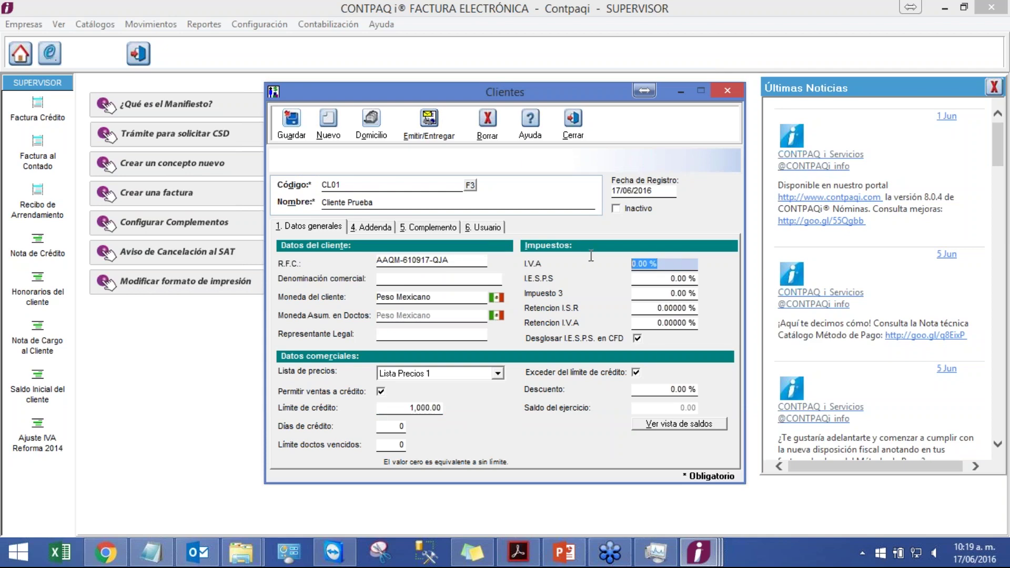
{"action": "type", "text": "16"}
{"action": "left_click", "coordinate": [653, 279]}
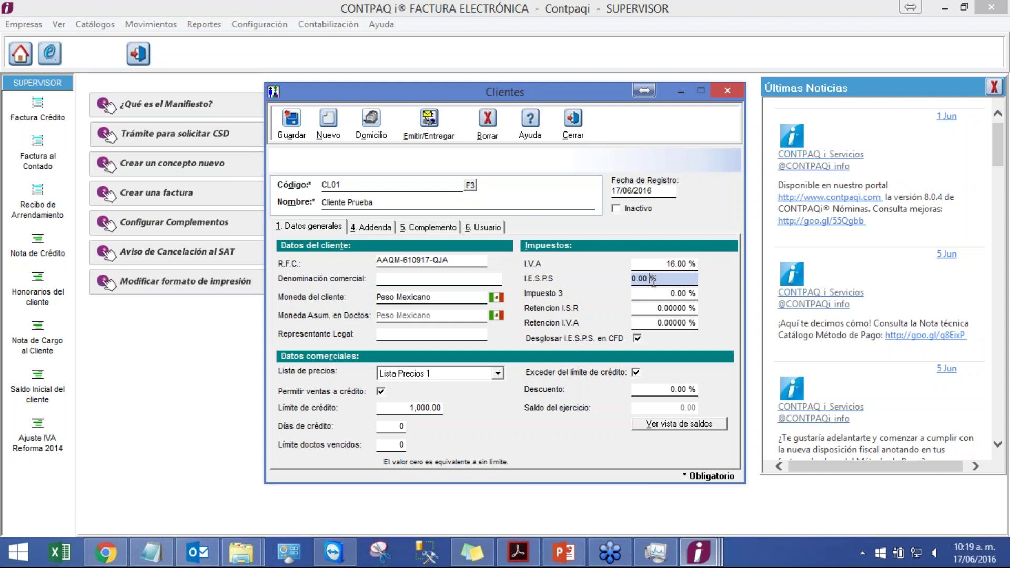
{"action": "left_click", "coordinate": [292, 129]}
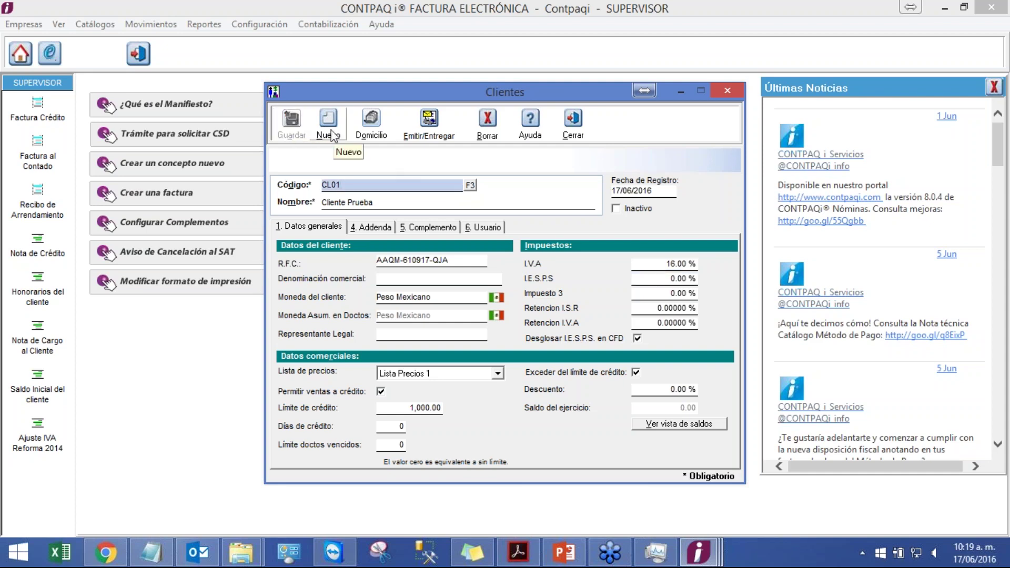
{"action": "left_click", "coordinate": [565, 550]}
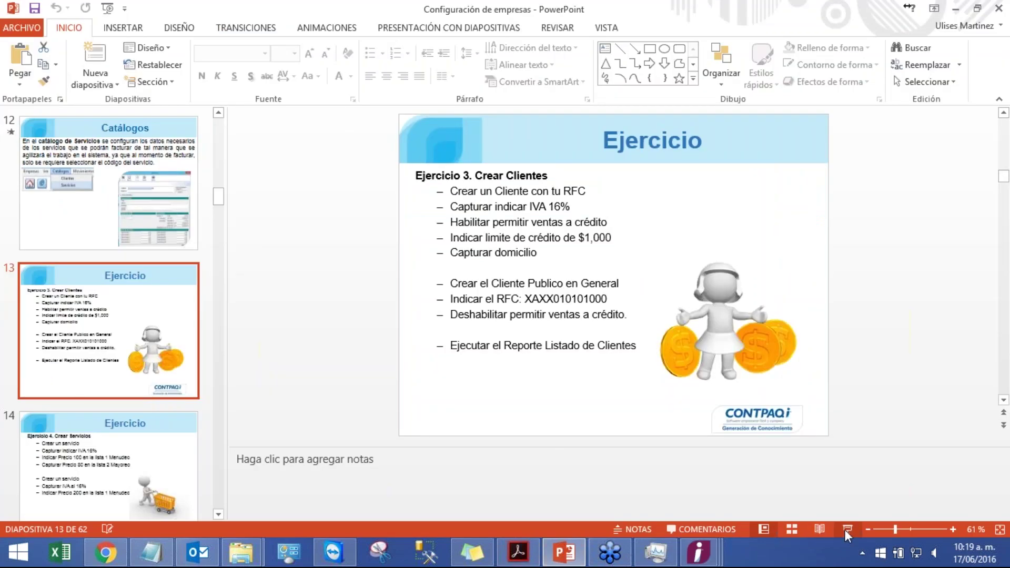
{"action": "left_click", "coordinate": [846, 529]}
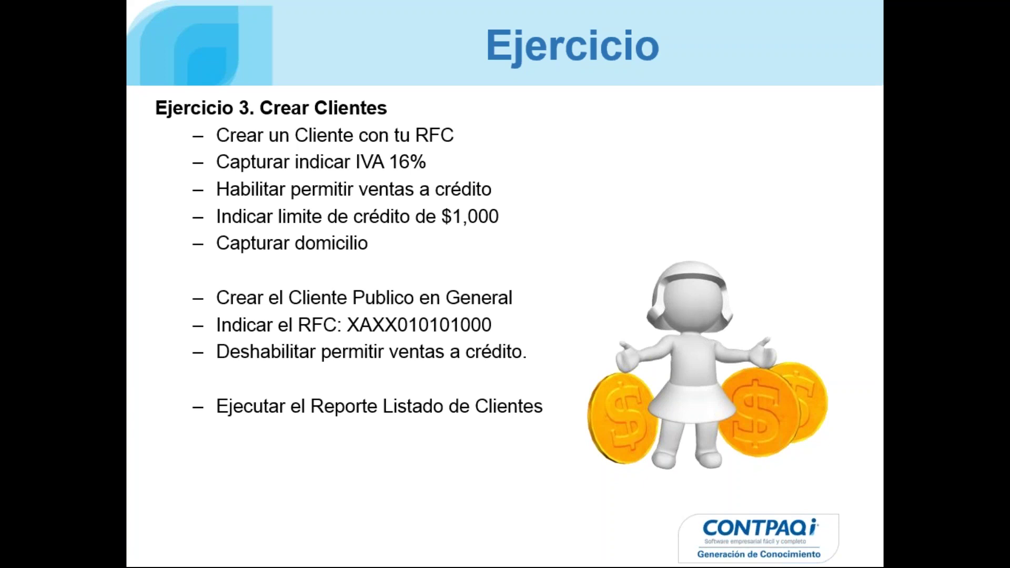
{"action": "key", "text": "Escape"}
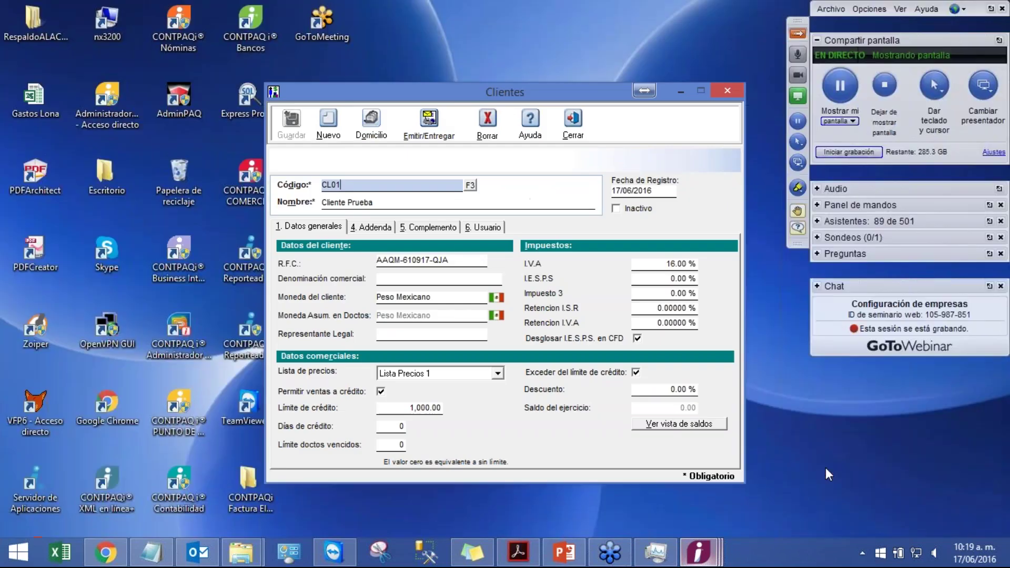
- Create client CL02 'Cliente Publico General' with RFC XAXX-010101-000, save it and close the record
{"action": "left_click", "coordinate": [862, 462]}
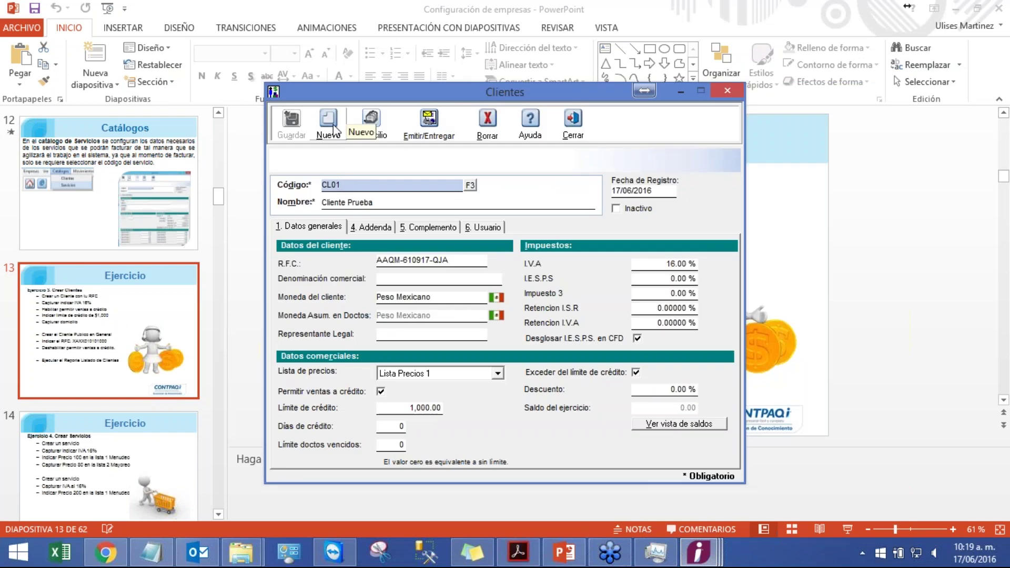
{"action": "left_click", "coordinate": [334, 129]}
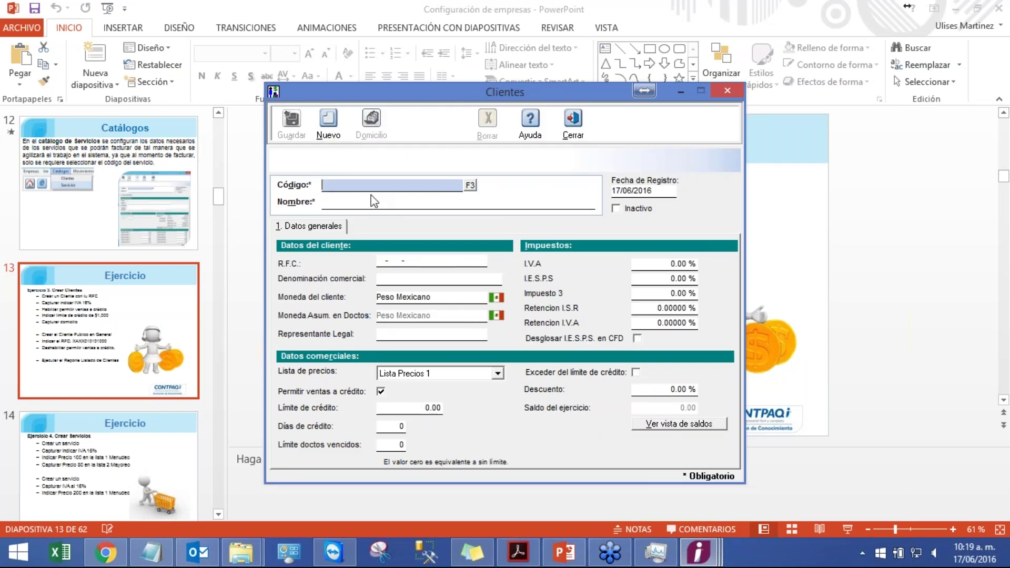
{"action": "type", "text": "CL02"}
{"action": "key", "text": "Tab"}
{"action": "type", "text": "C"}
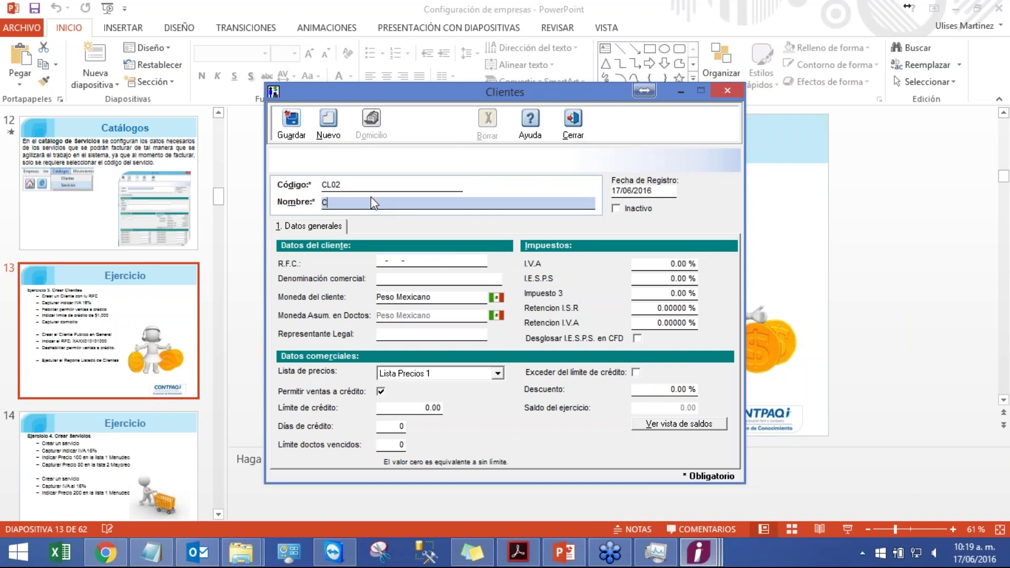
{"action": "type", "text": "liente Publico General"}
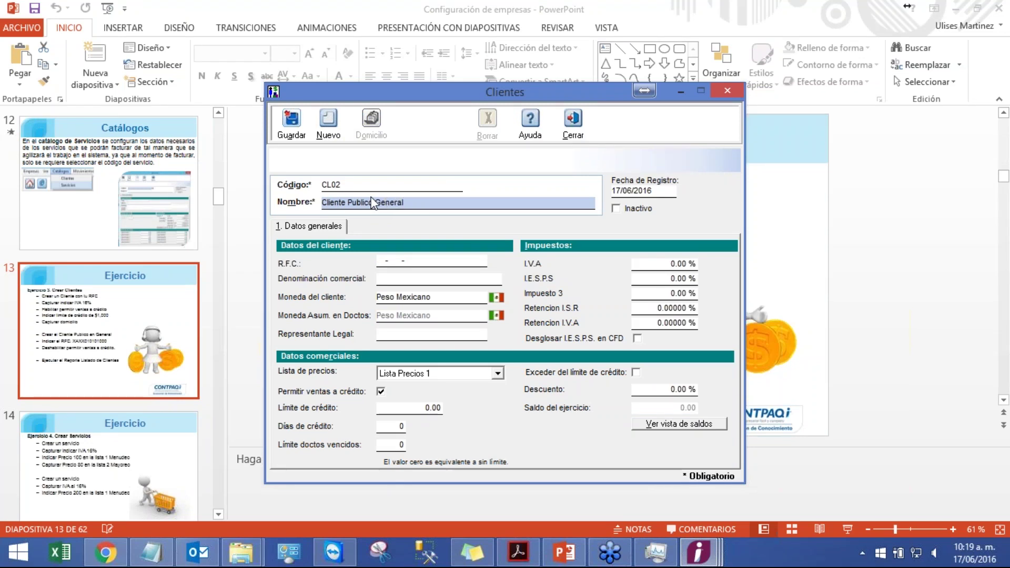
{"action": "left_click", "coordinate": [383, 254]}
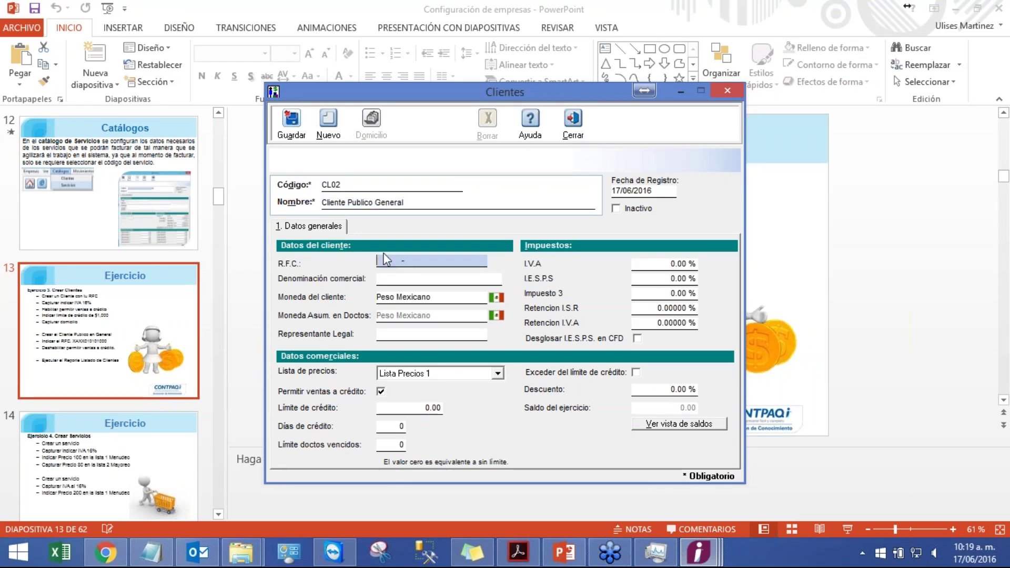
{"action": "type", "text": "XAXX-010101-000"}
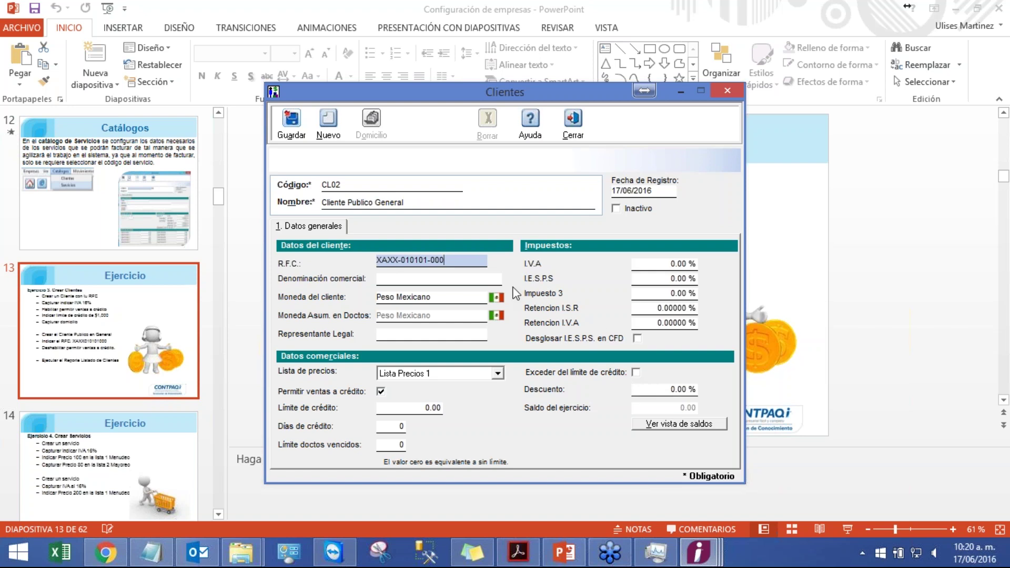
{"action": "left_click", "coordinate": [279, 118]}
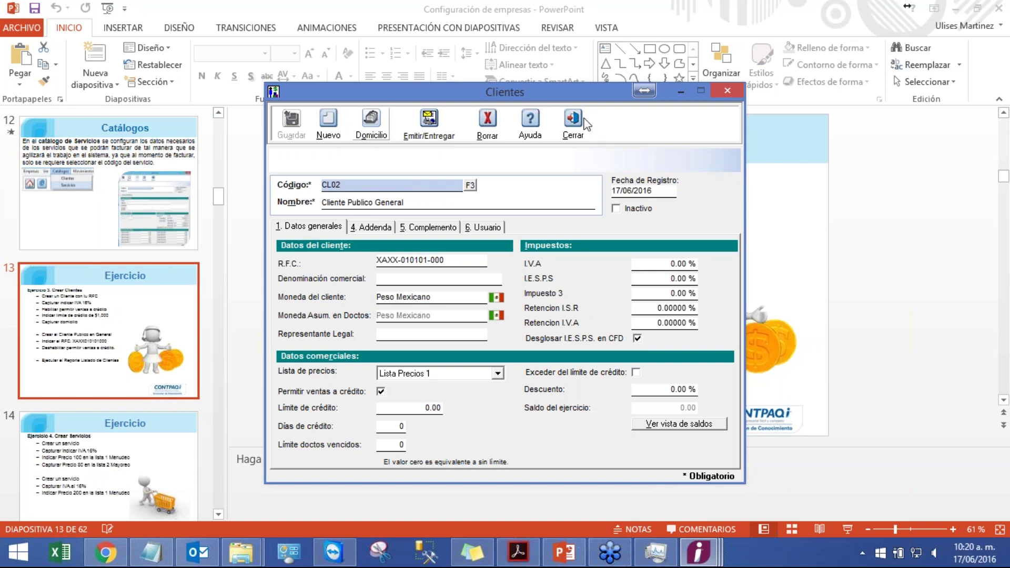
{"action": "left_click", "coordinate": [699, 553]}
{"action": "mouse_move", "coordinate": [702, 525]}
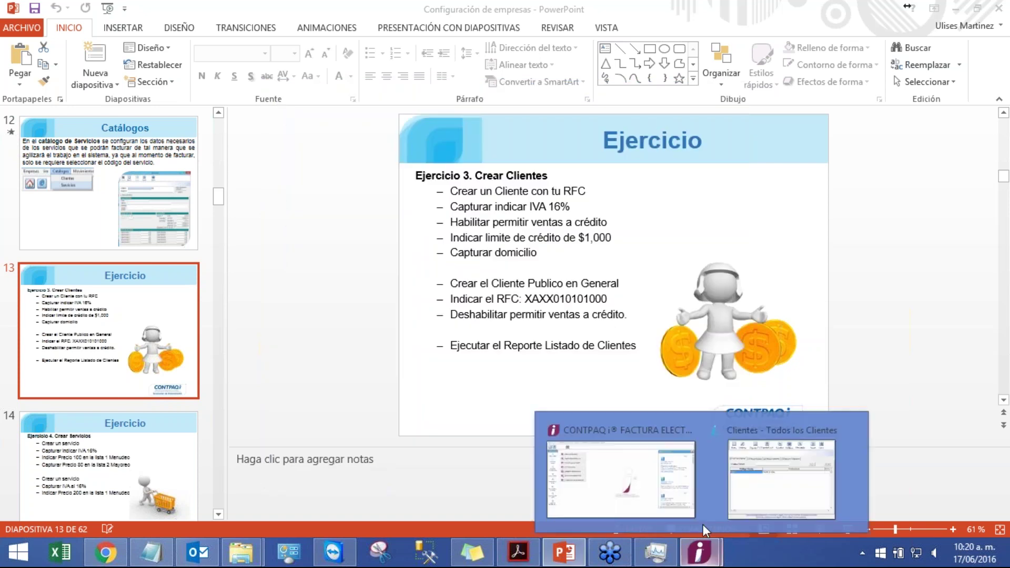
{"action": "left_click", "coordinate": [747, 484]}
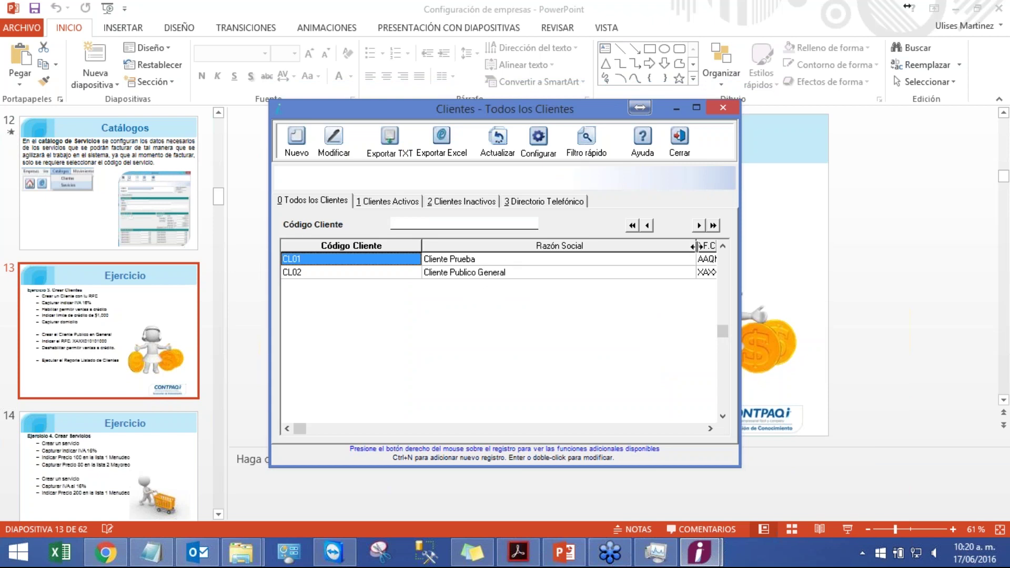
{"action": "left_click_drag", "start_coordinate": [694, 246], "coordinate": [580, 253]}
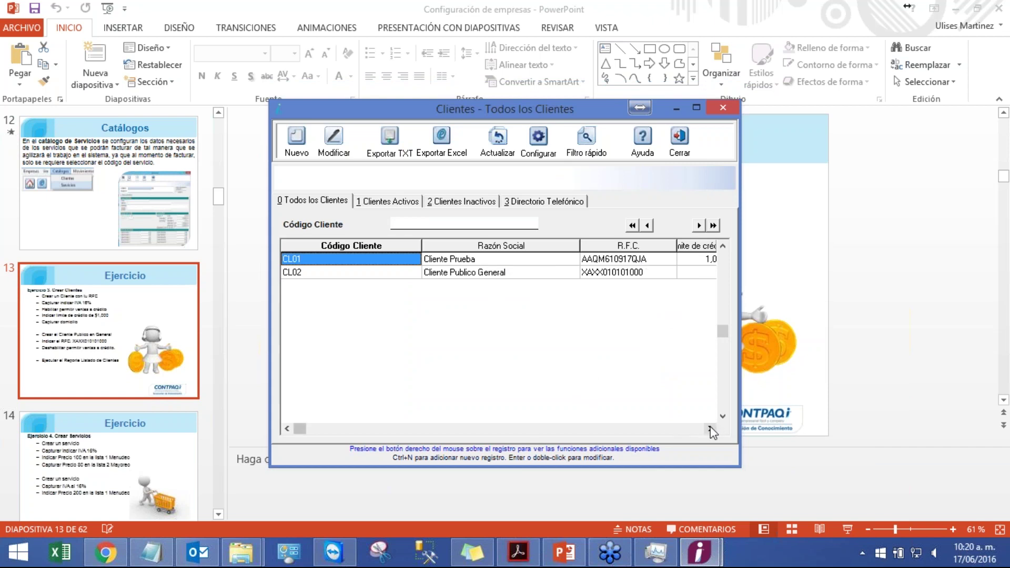
{"action": "left_click", "coordinate": [646, 274]}
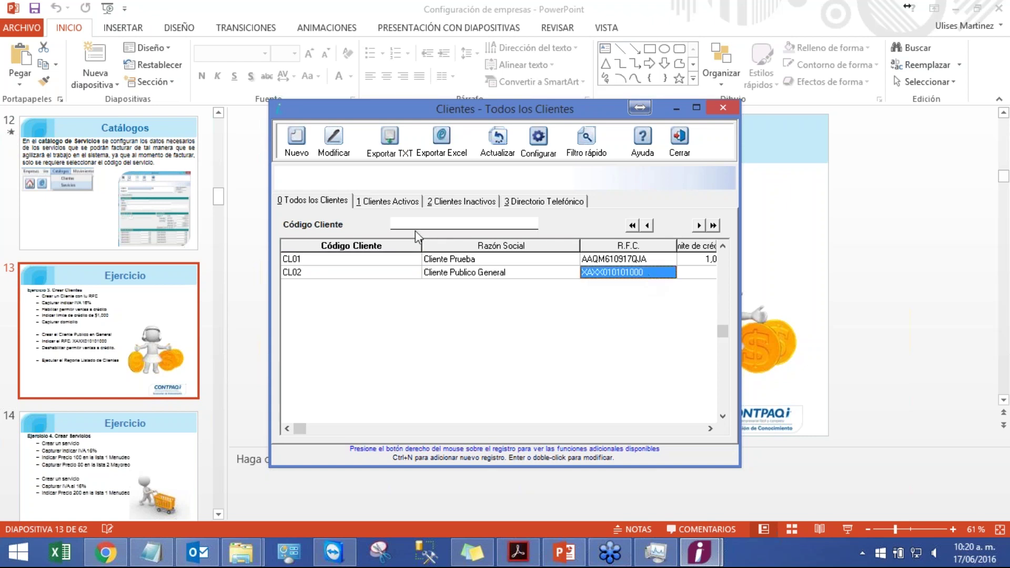
{"action": "left_click", "coordinate": [686, 155]}
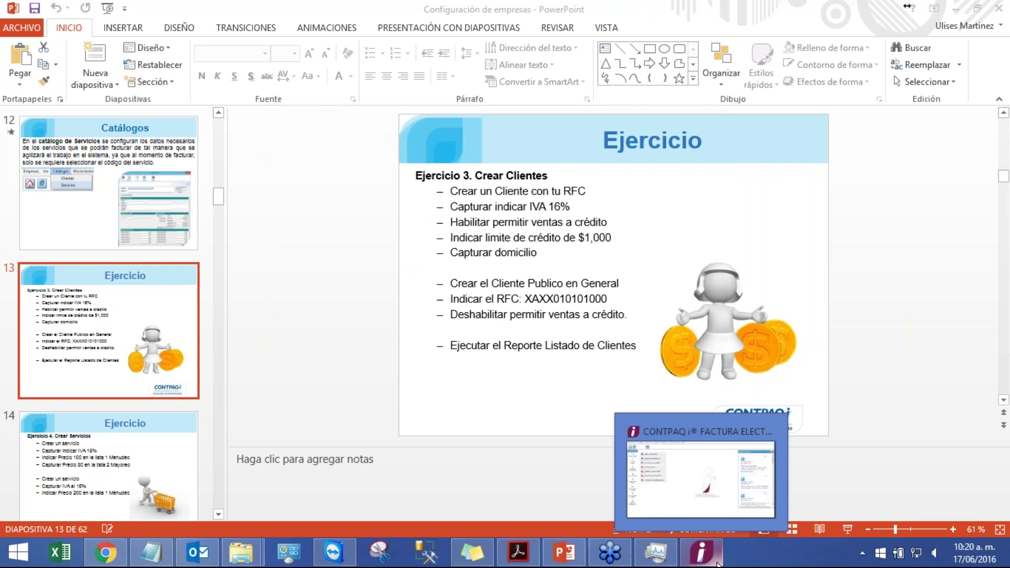
- Open the 'Listado de clientes ordenado por nombre' report from Reportes > Catálogos
{"action": "left_click", "coordinate": [702, 552]}
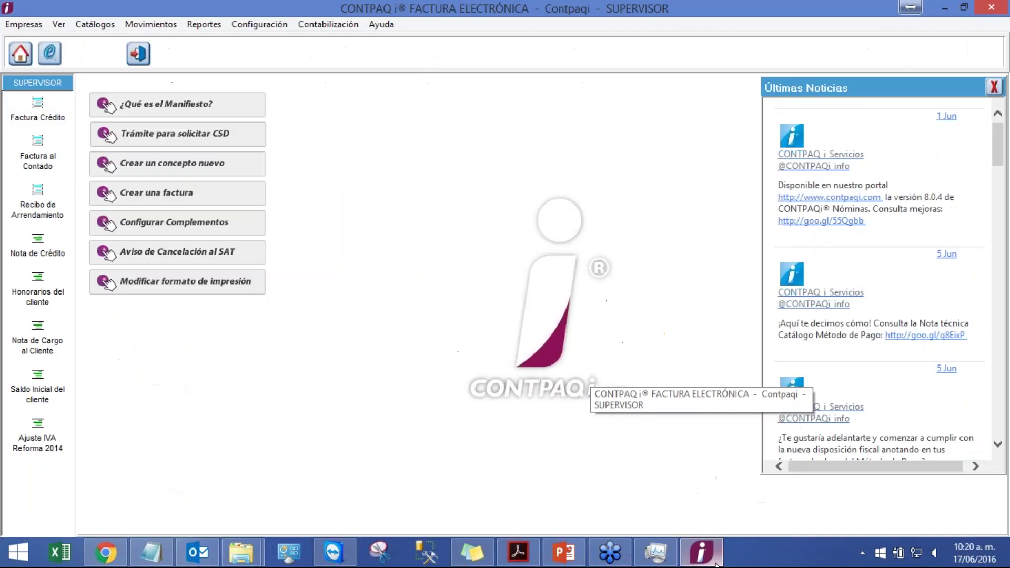
{"action": "left_click", "coordinate": [204, 25]}
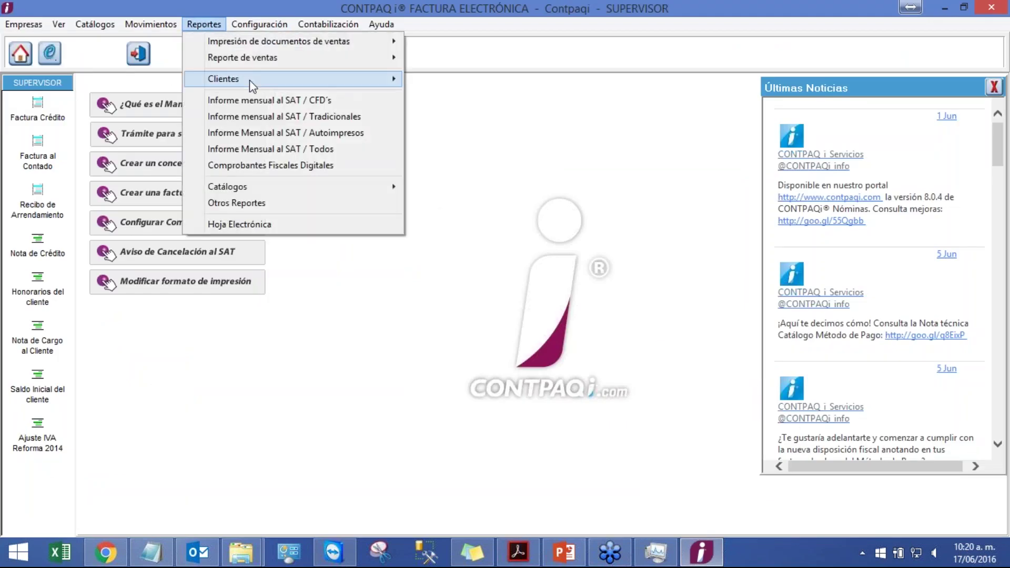
{"action": "mouse_move", "coordinate": [250, 80]}
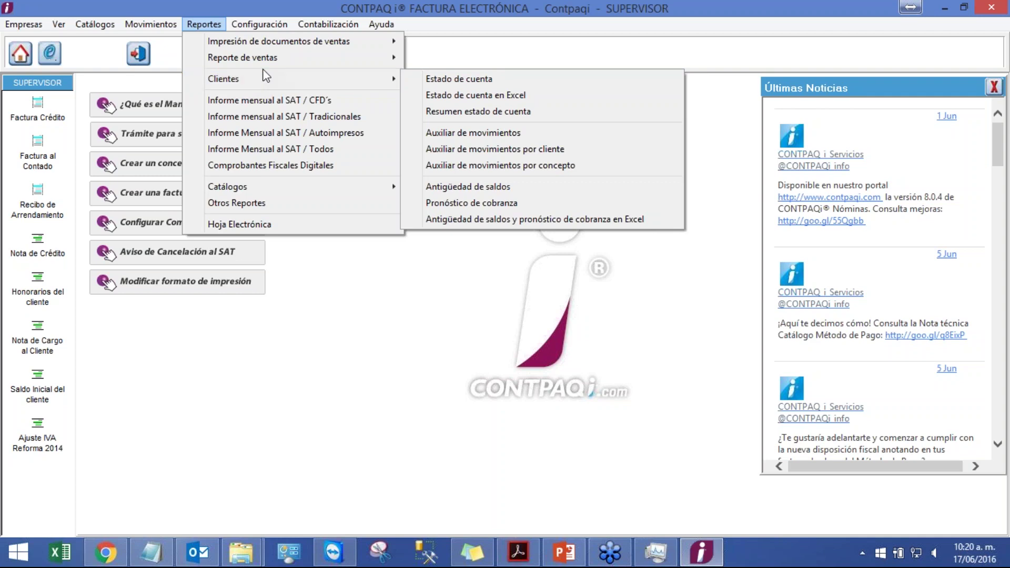
{"action": "mouse_move", "coordinate": [286, 46]}
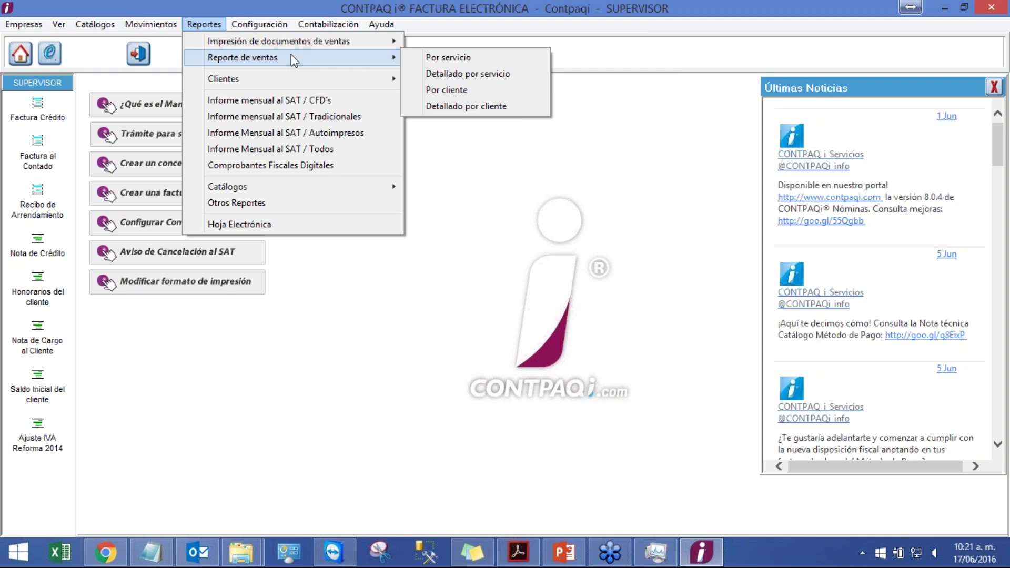
{"action": "mouse_move", "coordinate": [302, 80]}
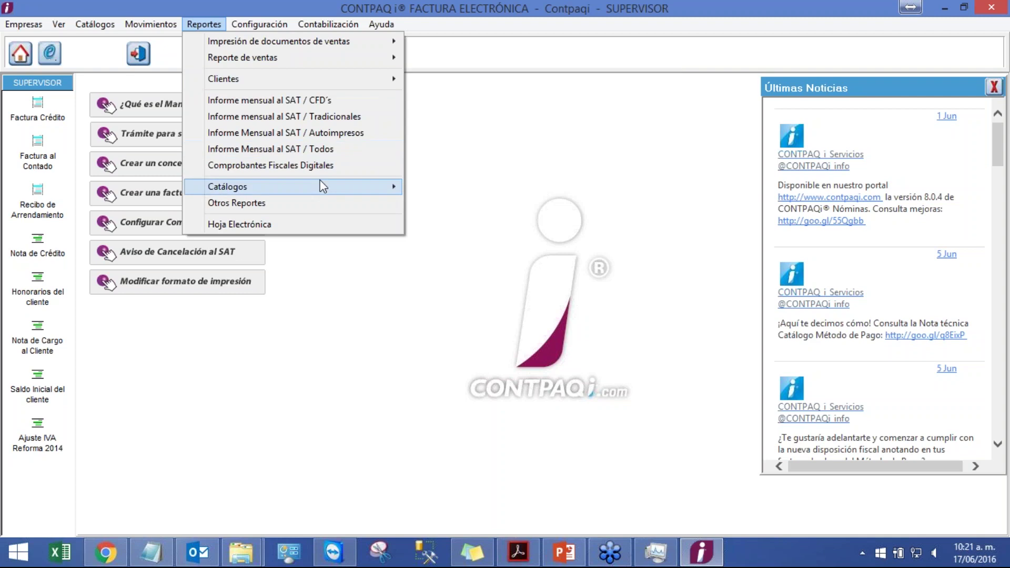
{"action": "mouse_move", "coordinate": [321, 184]}
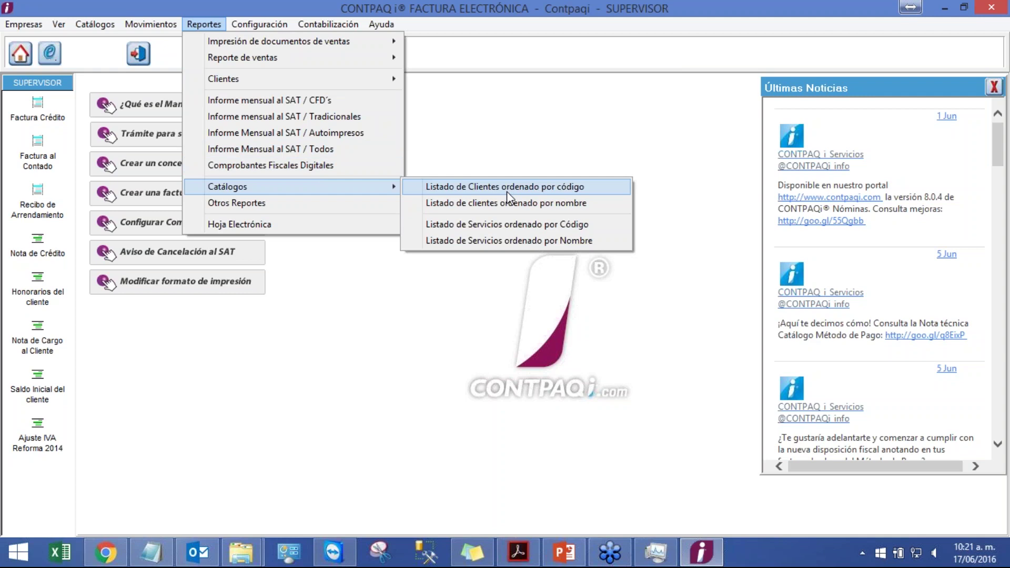
{"action": "left_click", "coordinate": [512, 205]}
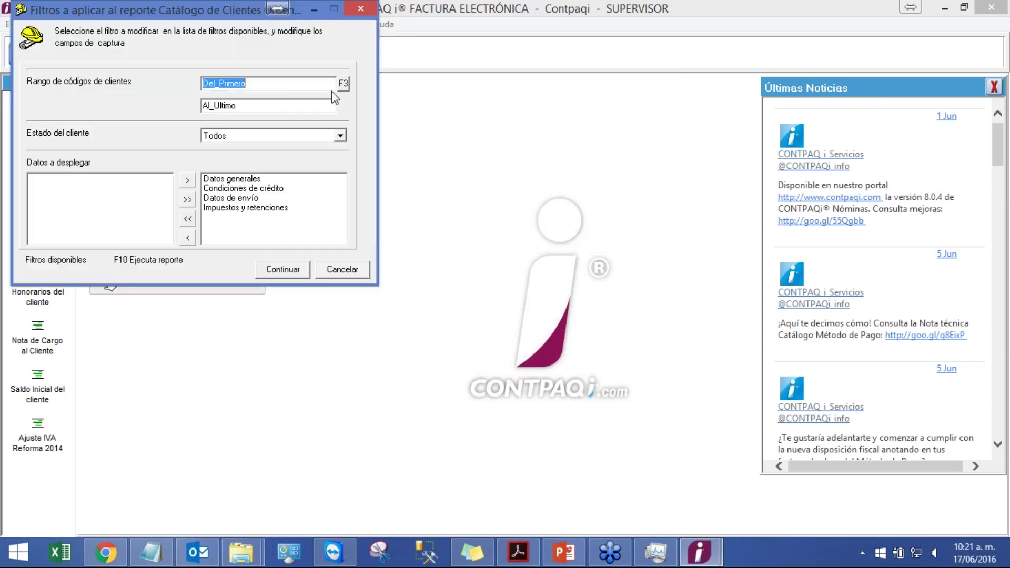
- Run the client catalog report with Estado del cliente set to Clientes Activos, accepting the output
{"action": "left_click_drag", "start_coordinate": [197, 10], "coordinate": [442, 110]}
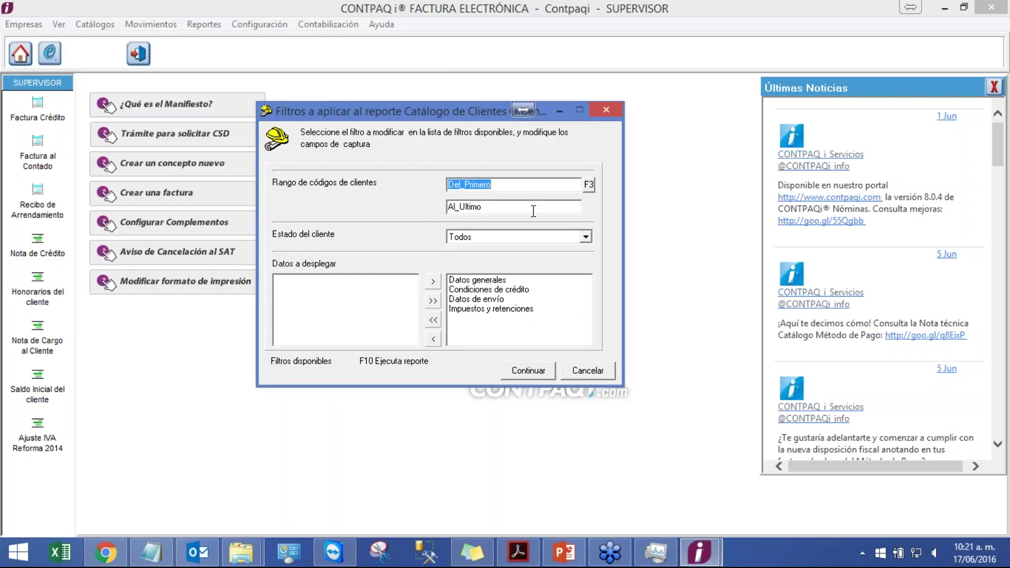
{"action": "left_click", "coordinate": [563, 238]}
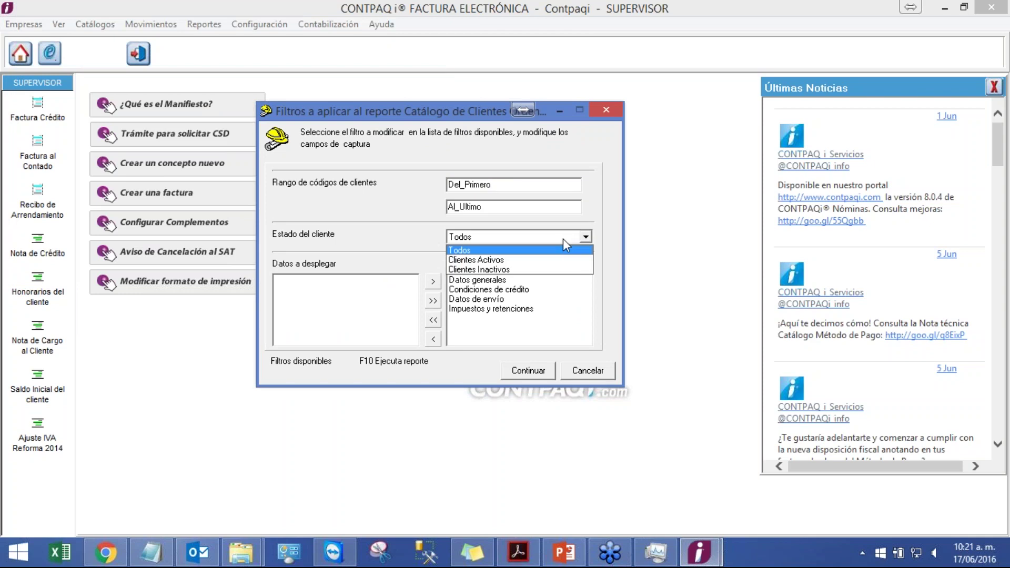
{"action": "left_click", "coordinate": [512, 263]}
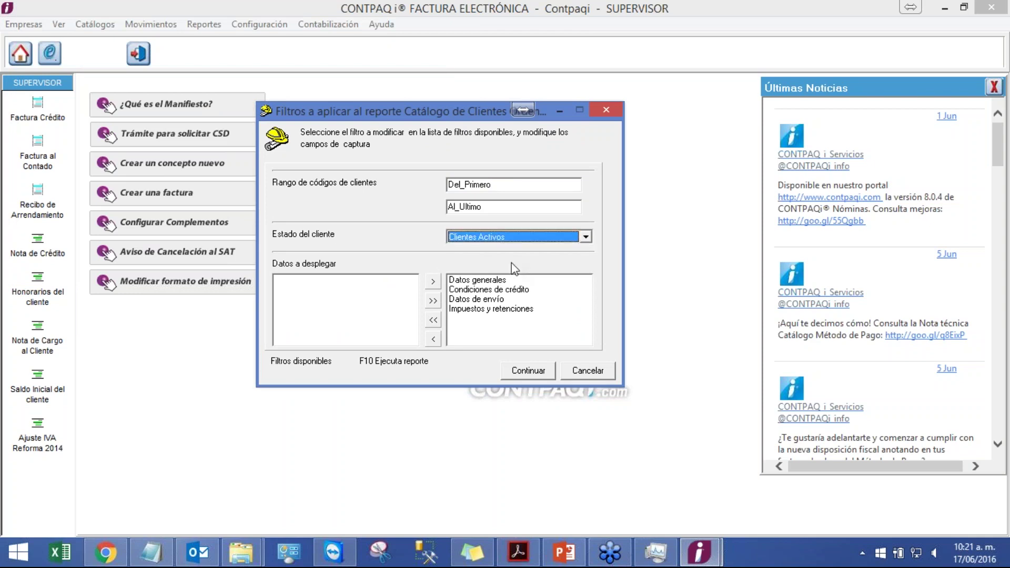
{"action": "left_click", "coordinate": [528, 371]}
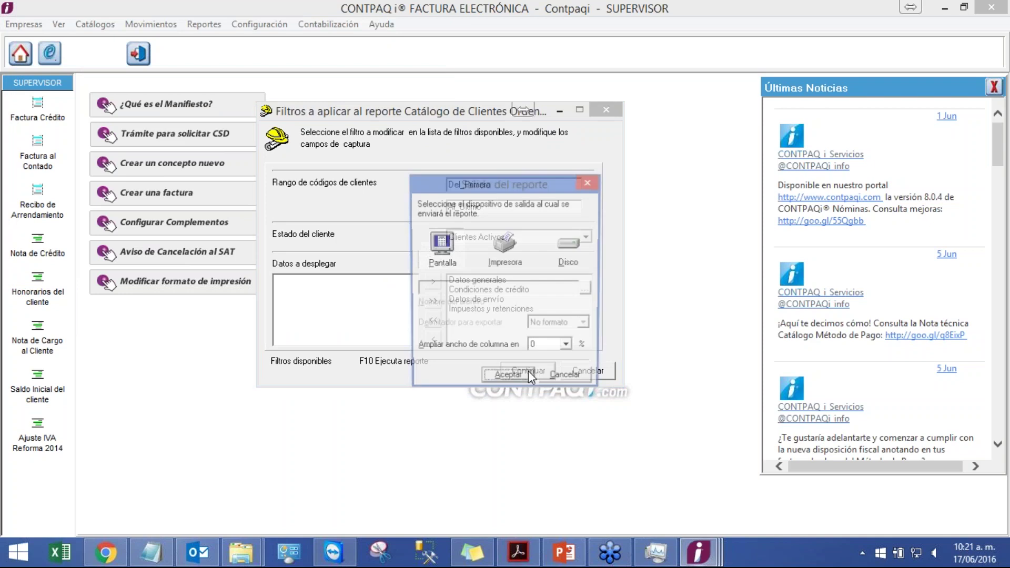
{"action": "left_click", "coordinate": [509, 379]}
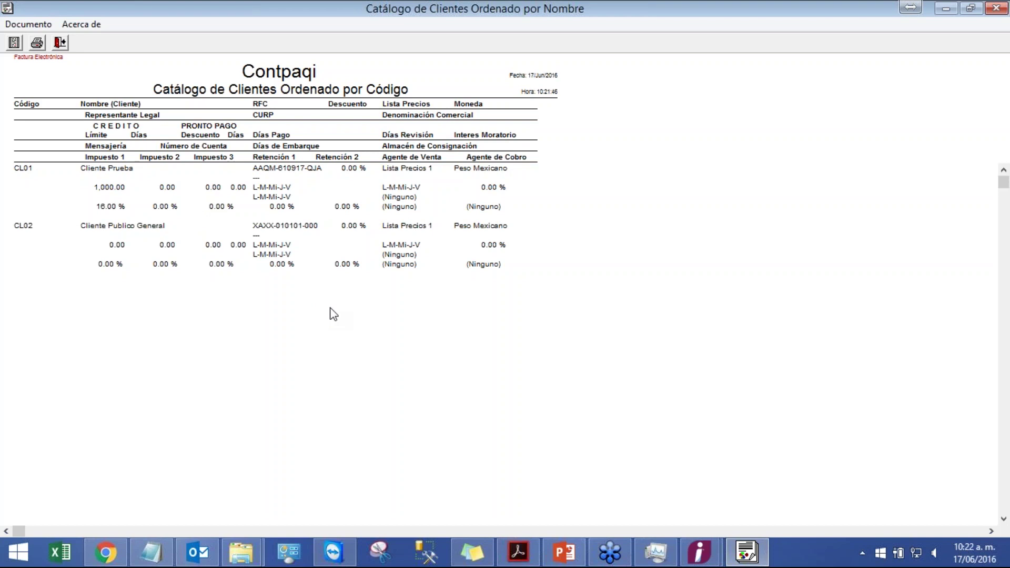
- Restore the report preview listing CL01 and CL02, then close it
{"action": "double_click", "coordinate": [547, 9]}
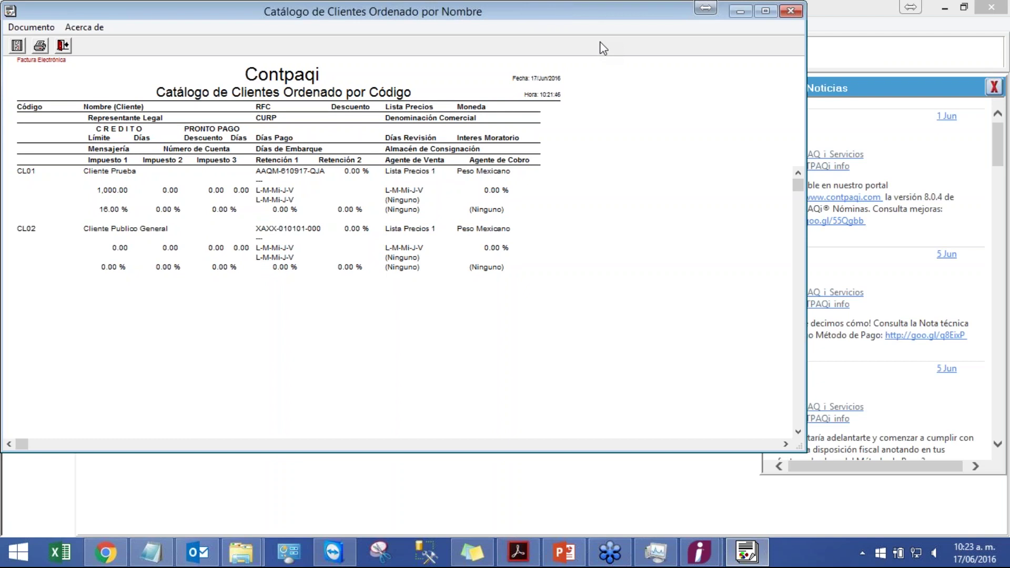
{"action": "left_click", "coordinate": [791, 11]}
- Resume the PowerPoint slide show and advance to 'Ejercicio 4. Crear Servicios'
{"action": "left_click", "coordinate": [562, 551]}
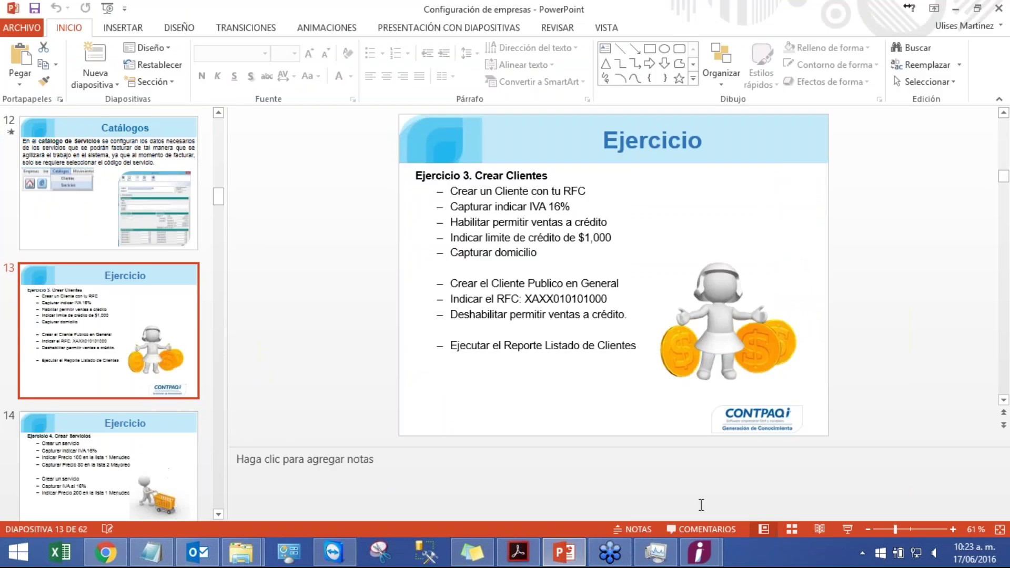
{"action": "left_click", "coordinate": [847, 529]}
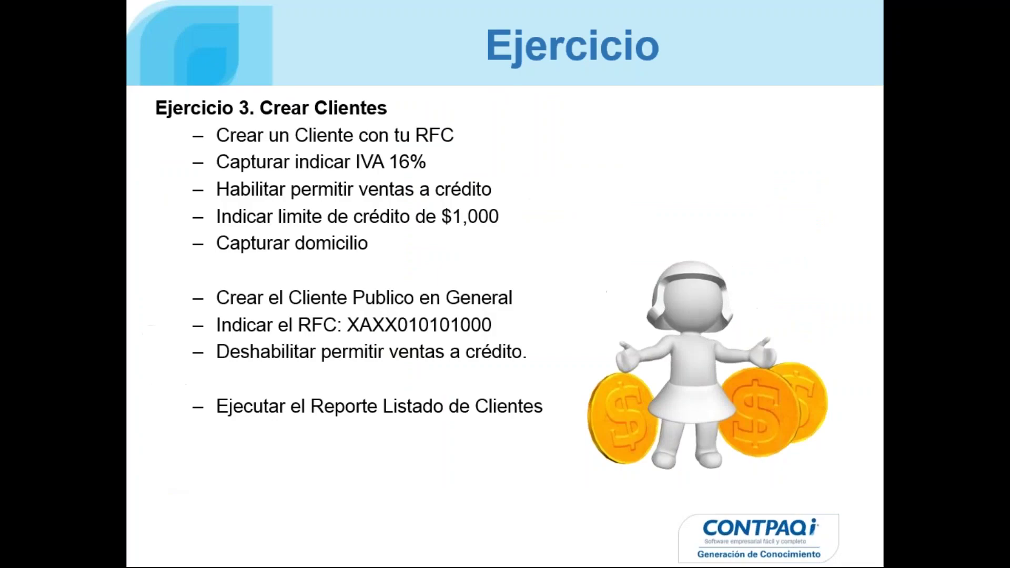
{"action": "key", "text": "Right"}
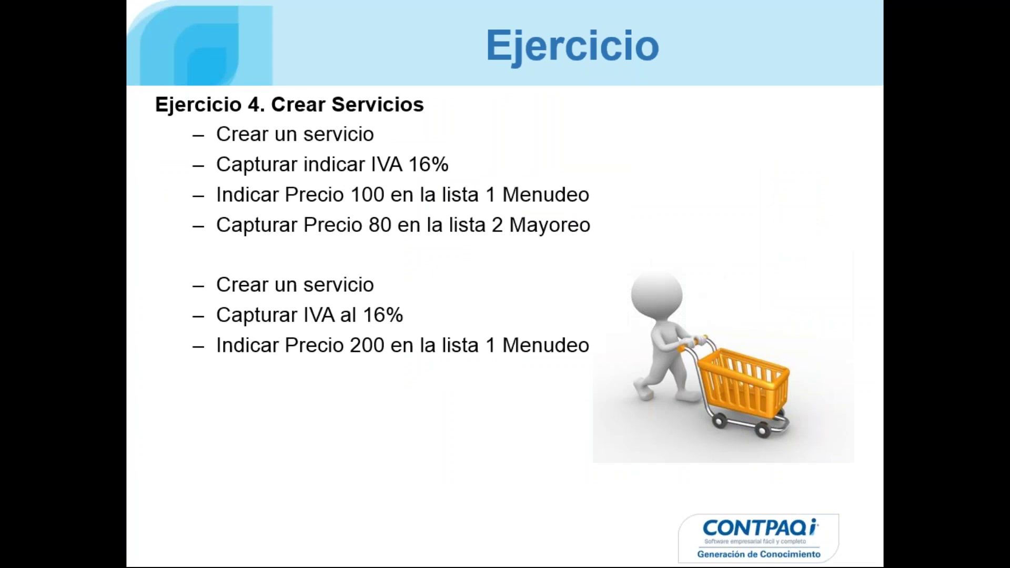
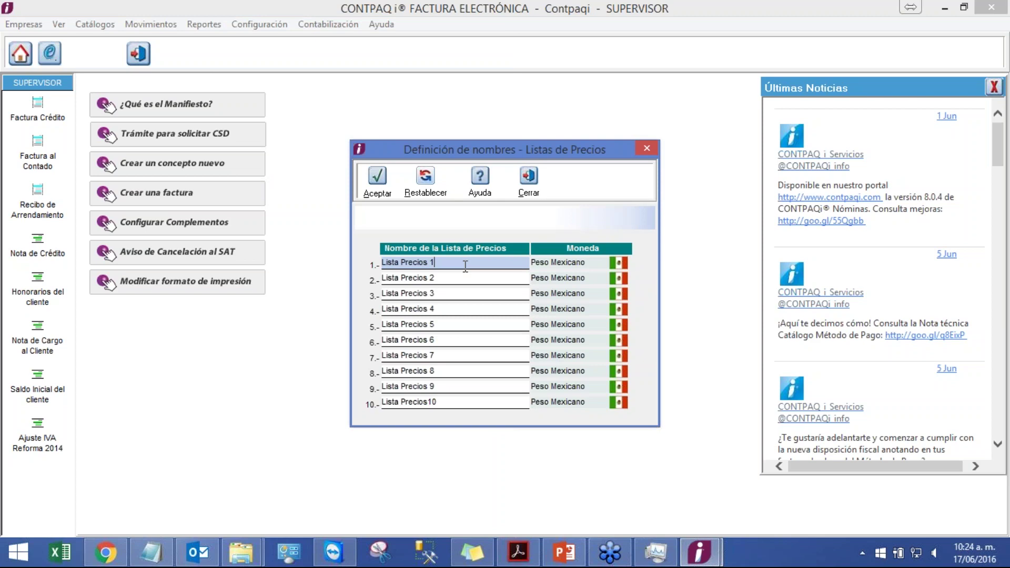
- Rename Lista Precios 1 to 'Mayoreo' and Lista Precios 2 to 'Menudeo', then accept
{"action": "left_click_drag", "start_coordinate": [464, 266], "coordinate": [340, 245]}
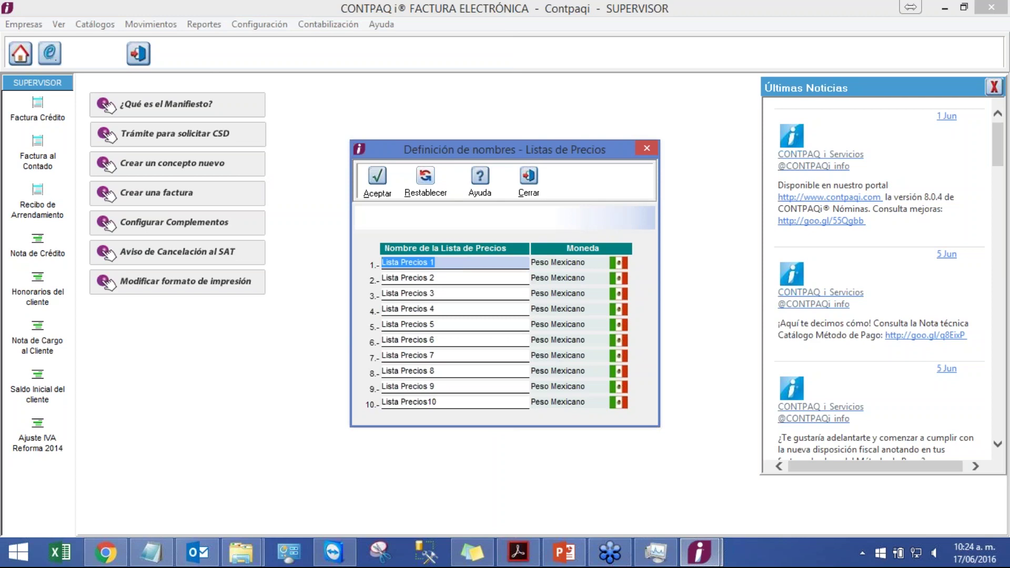
{"action": "type", "text": "Mayoreo"}
{"action": "key", "text": "Tab"}
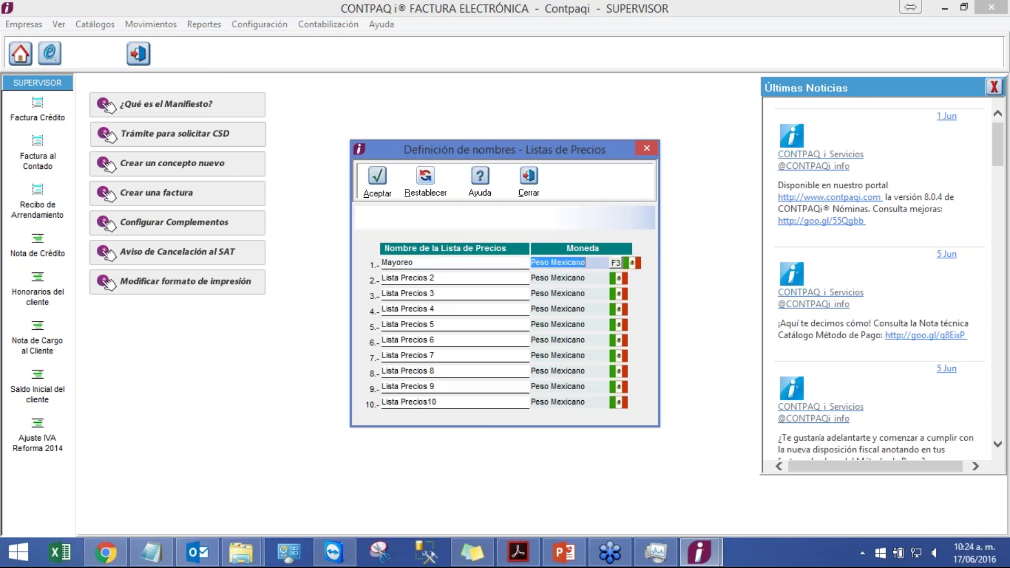
{"action": "key", "text": "Tab"}
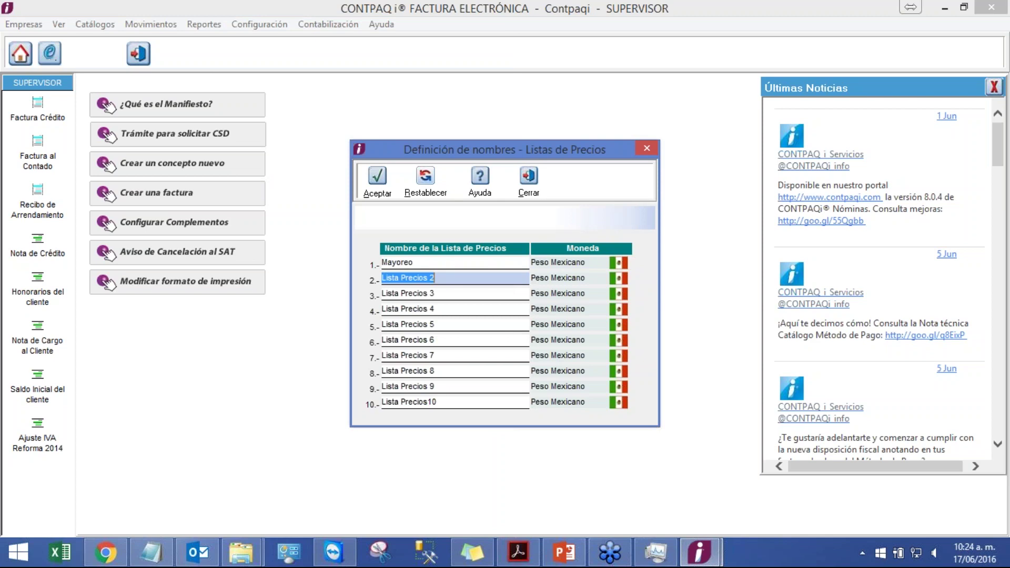
{"action": "type", "text": "Menudeo"}
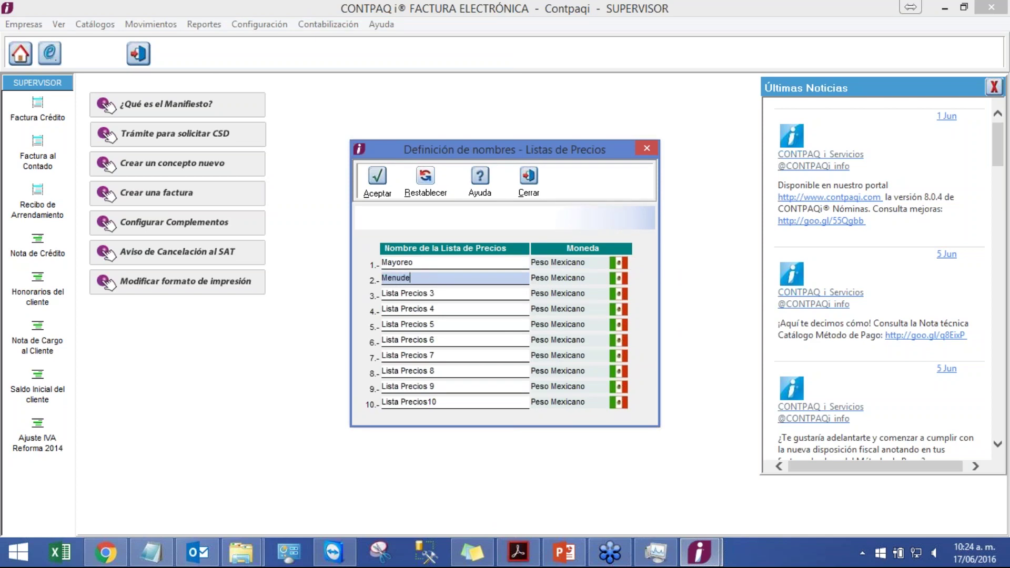
{"action": "left_click", "coordinate": [379, 178]}
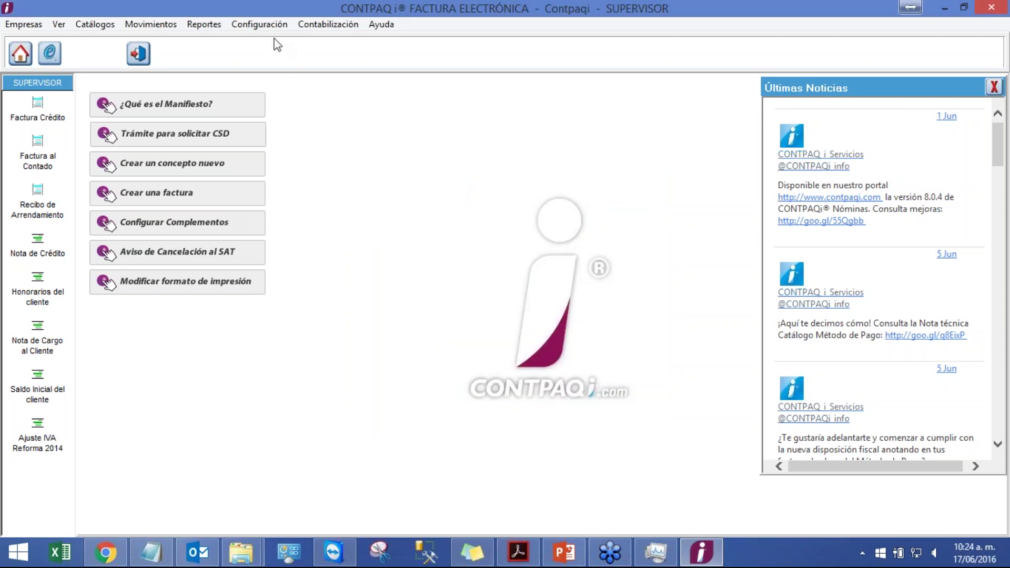
- Create and save a new service with code SR02 named 'Servicio Prueba 2'
{"action": "left_click", "coordinate": [258, 24]}
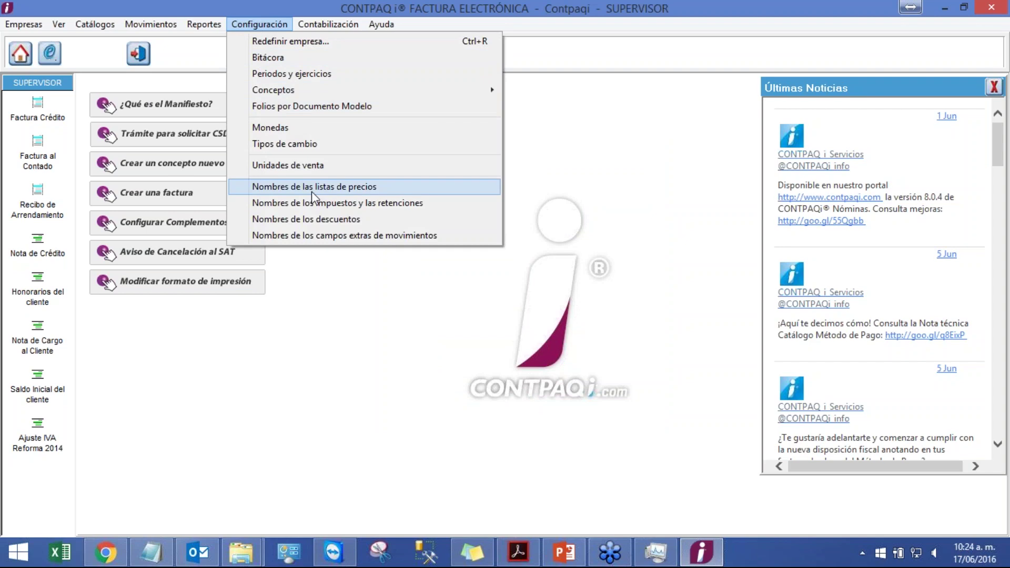
{"action": "mouse_move", "coordinate": [105, 27]}
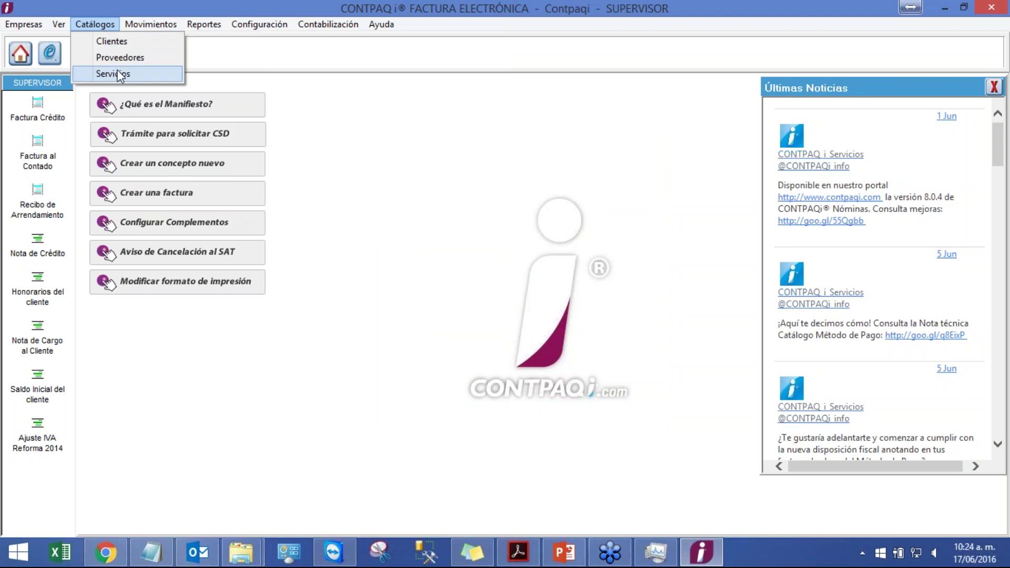
{"action": "left_click", "coordinate": [119, 74]}
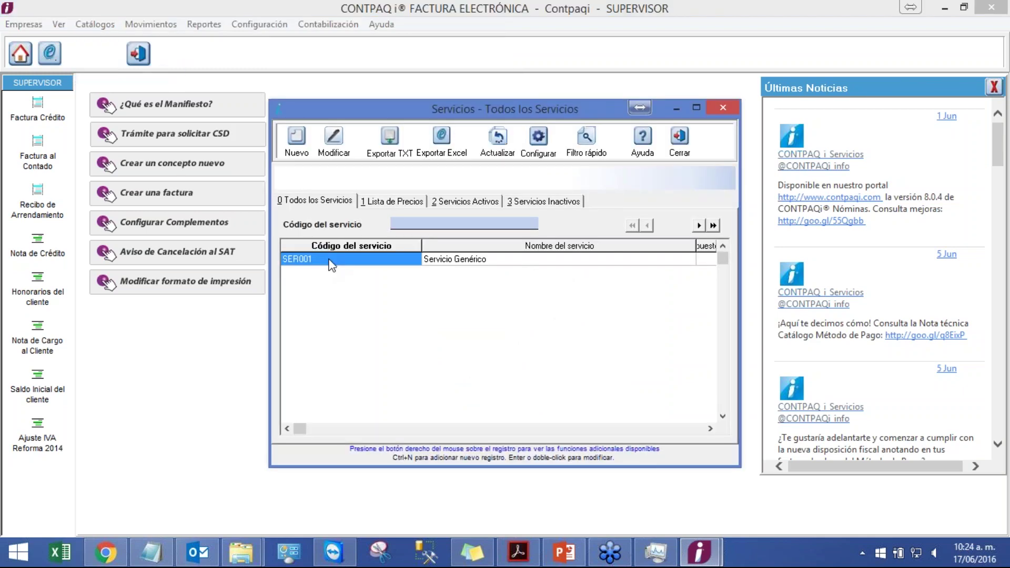
{"action": "left_click", "coordinate": [296, 145]}
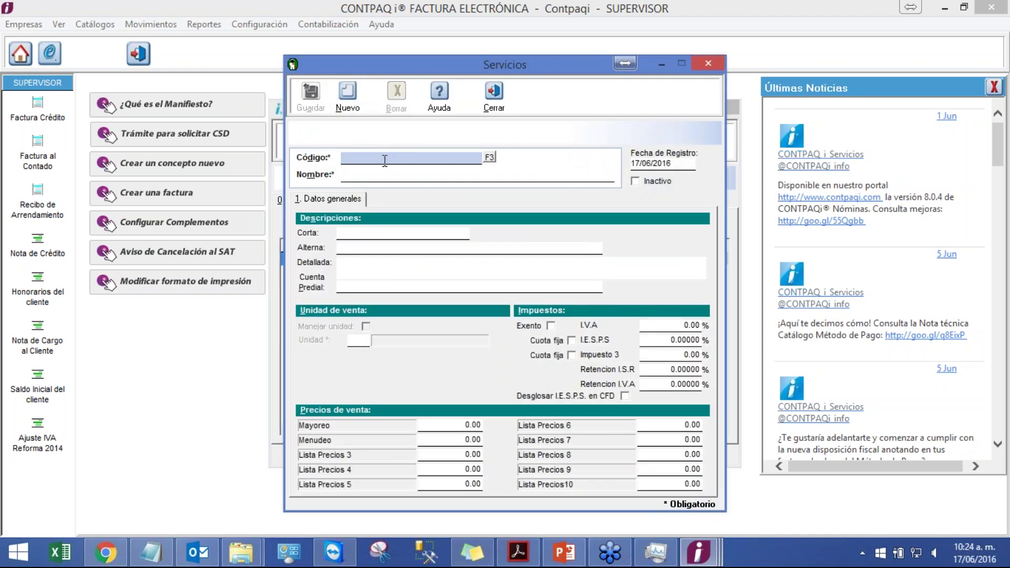
{"action": "type", "text": "SR02"}
{"action": "key", "text": "Tab"}
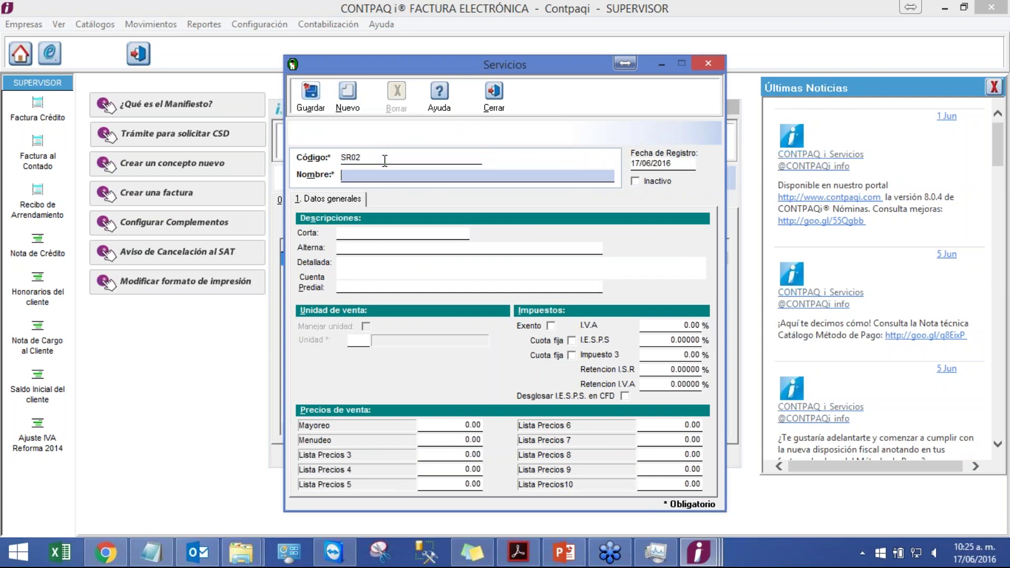
{"action": "type", "text": "Servicio Prueba 2"}
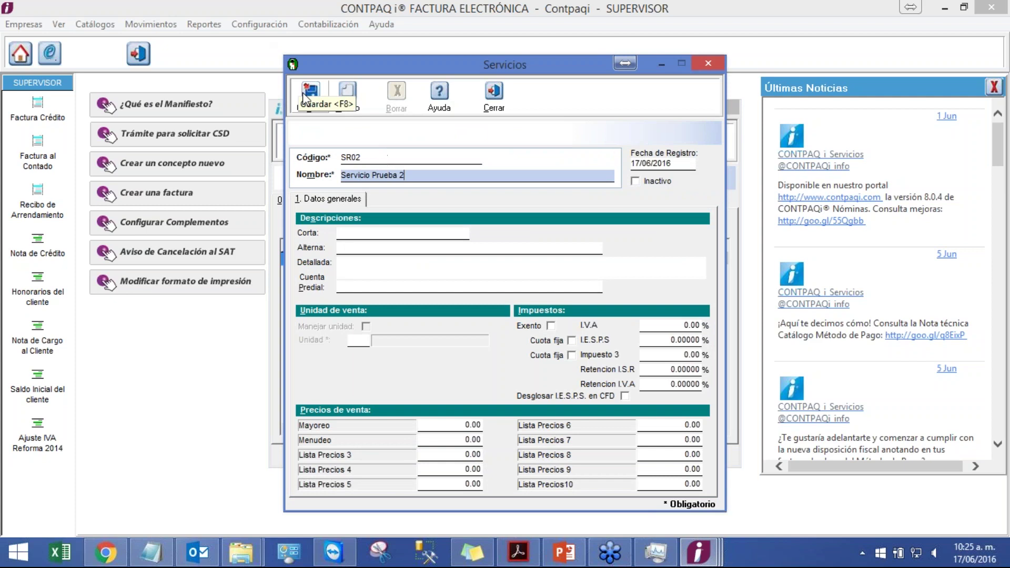
{"action": "left_click", "coordinate": [305, 95]}
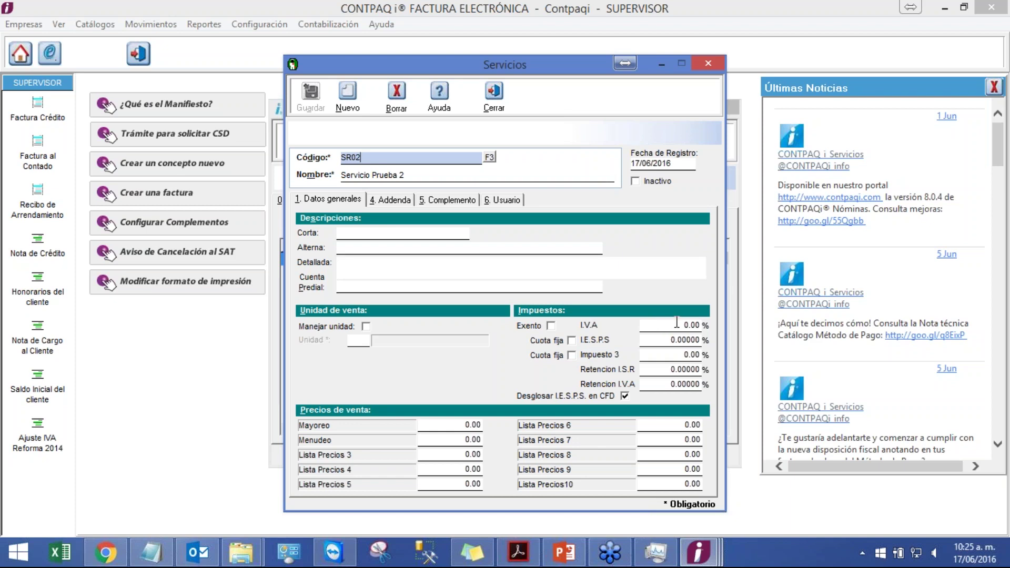
- Set the IVA rate of service SR02 to 16%
{"action": "left_click", "coordinate": [676, 322]}
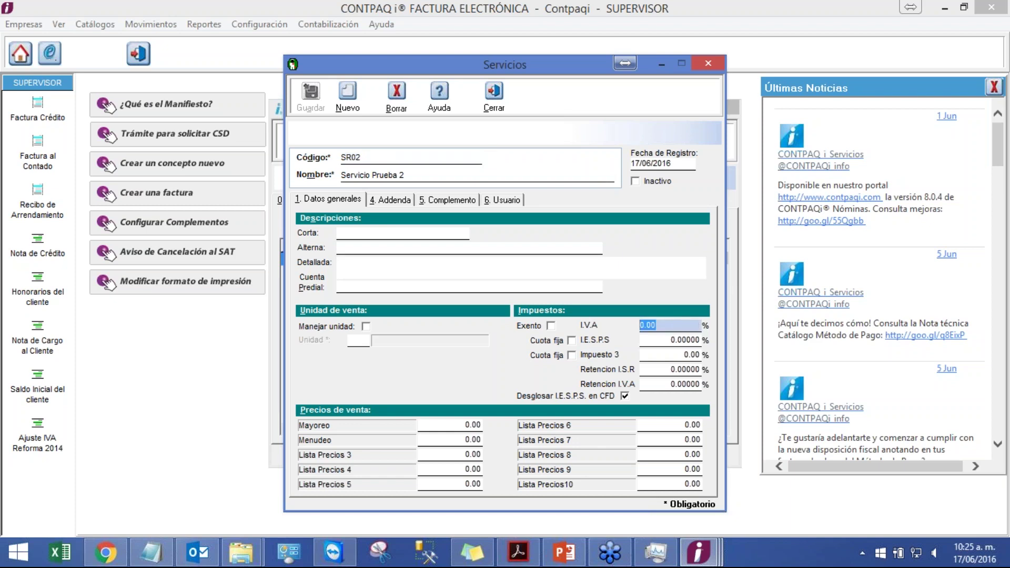
{"action": "type", "text": "16."}
{"action": "key", "text": "Tab"}
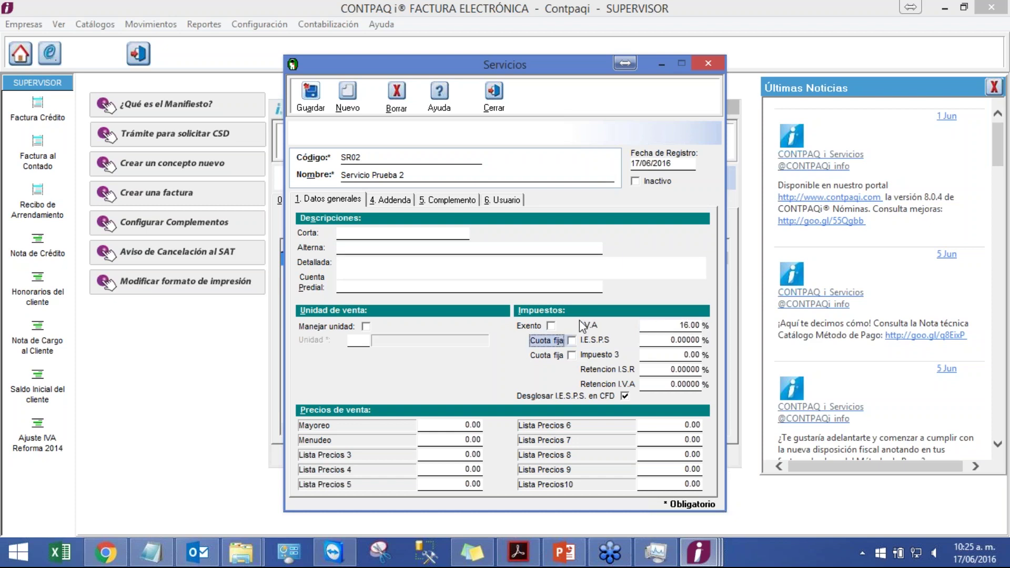
- Show slide 14, 'Ejercicio 4. Crear Servicios', in the PowerPoint slide show
{"action": "left_click", "coordinate": [566, 554]}
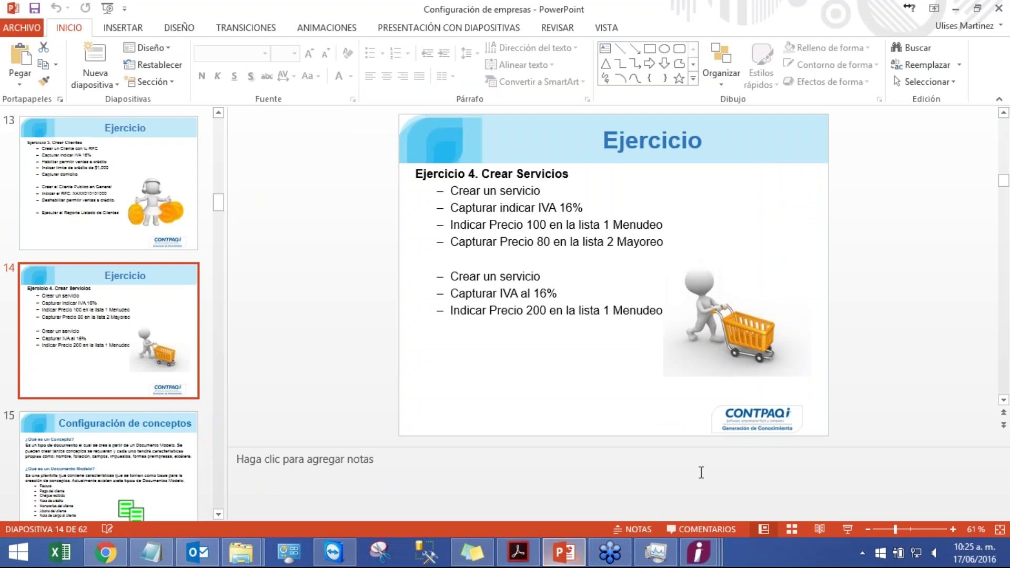
{"action": "left_click", "coordinate": [846, 529]}
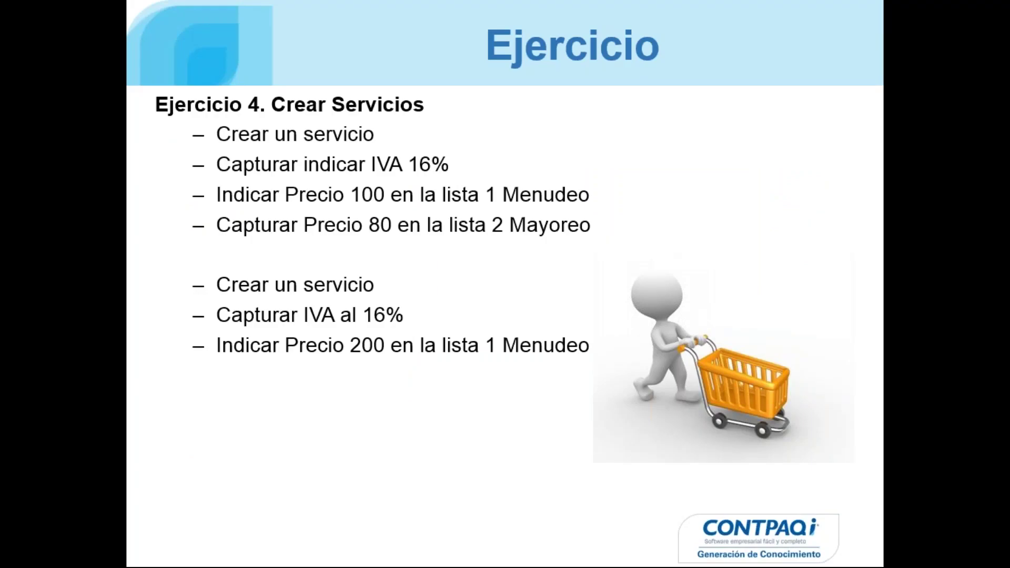
{"action": "key", "text": "Escape"}
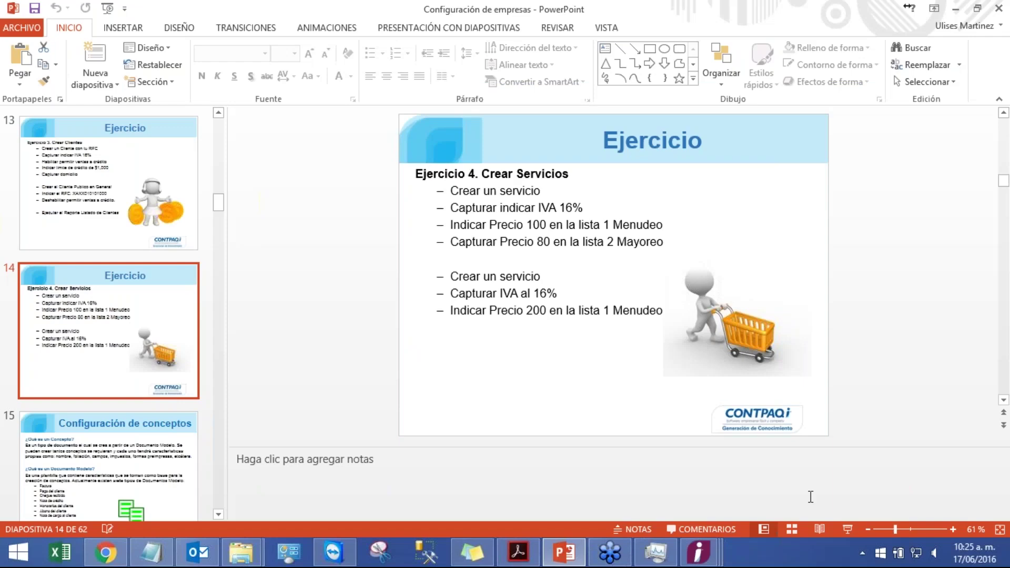
- Give SR02 a Menudeo price of 100 and a Mayoreo price of 80, and save
{"action": "mouse_move", "coordinate": [700, 552]}
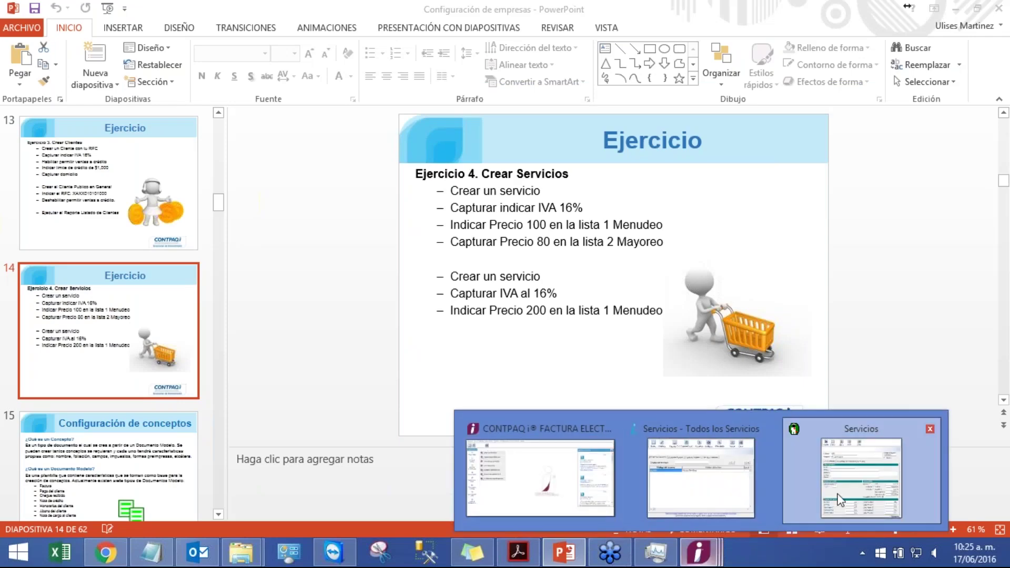
{"action": "left_click", "coordinate": [840, 499]}
{"action": "left_click", "coordinate": [456, 439]}
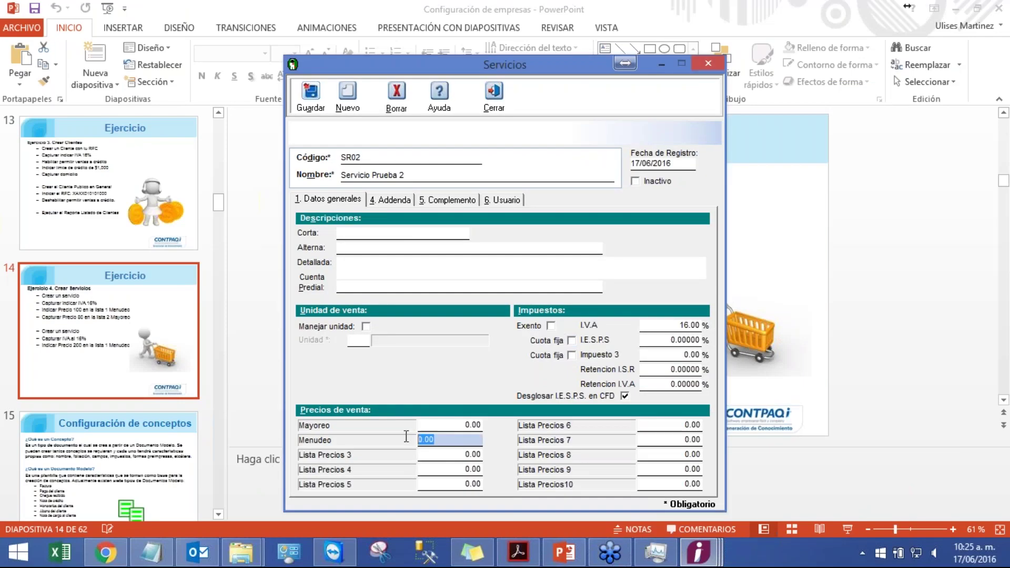
{"action": "type", "text": "100"}
{"action": "key", "text": "shift+Tab"}
{"action": "type", "text": "80."}
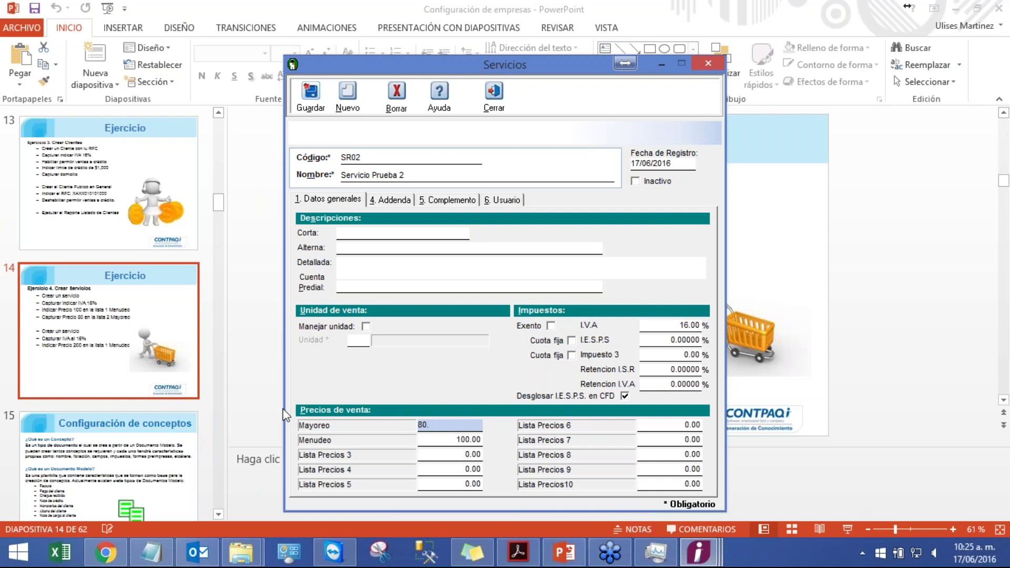
{"action": "left_click", "coordinate": [311, 96]}
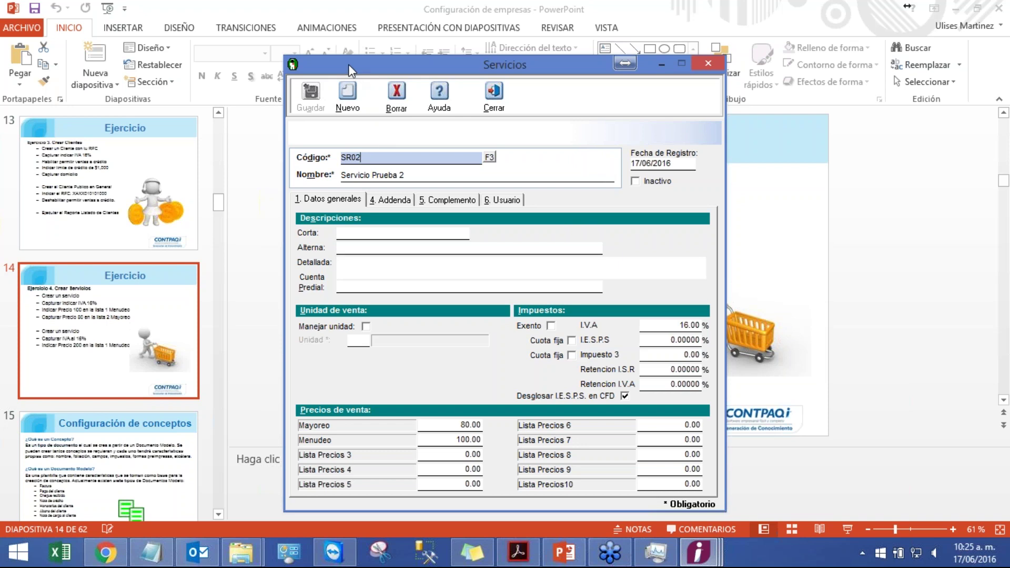
- Create and save a new service with code SR03 named 'Servicio Prueba 3'
{"action": "left_click", "coordinate": [347, 94]}
{"action": "type", "text": "SR03"}
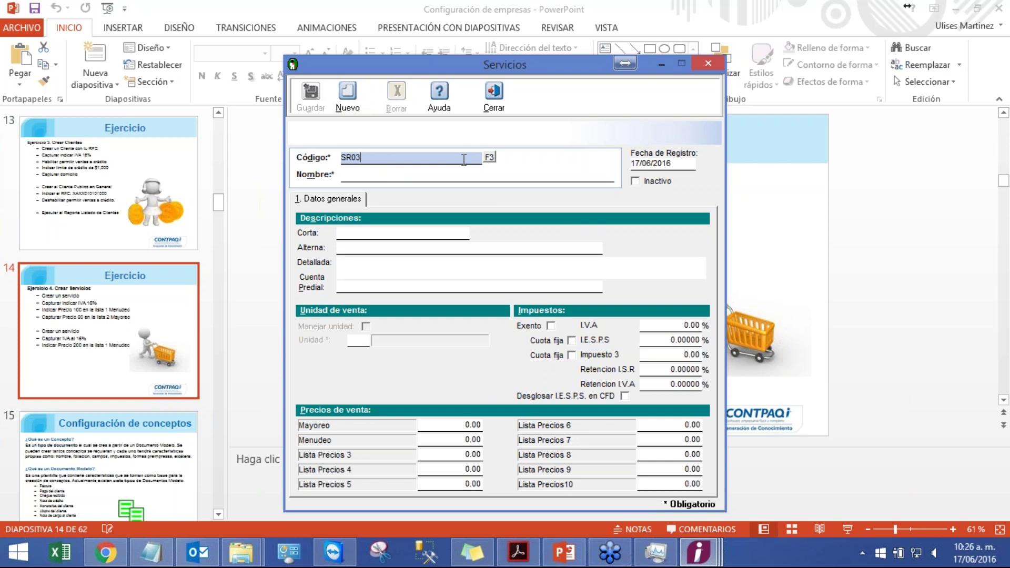
{"action": "key", "text": "Tab"}
{"action": "type", "text": "Servicio Prueba"}
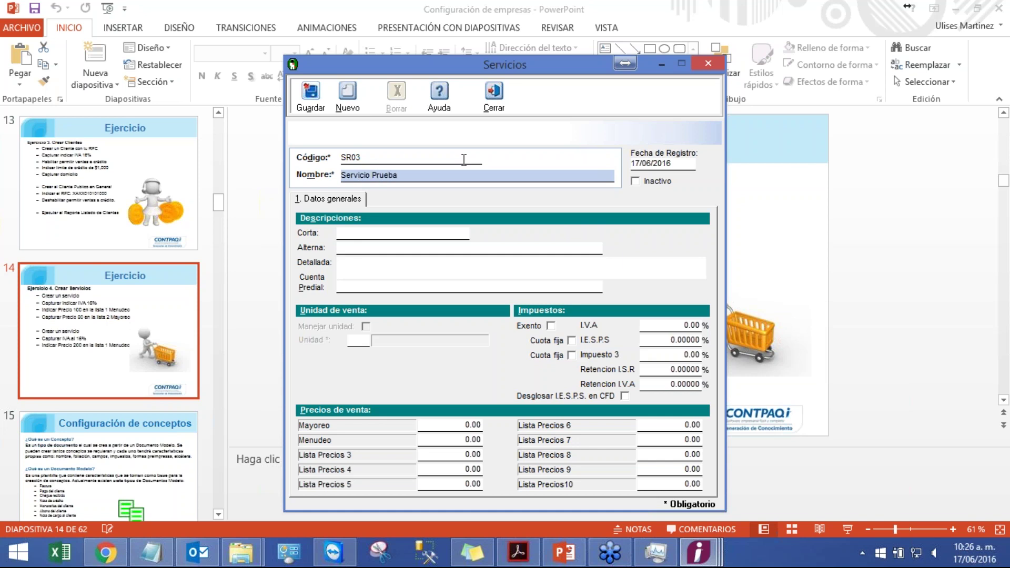
{"action": "type", "text": " 3"}
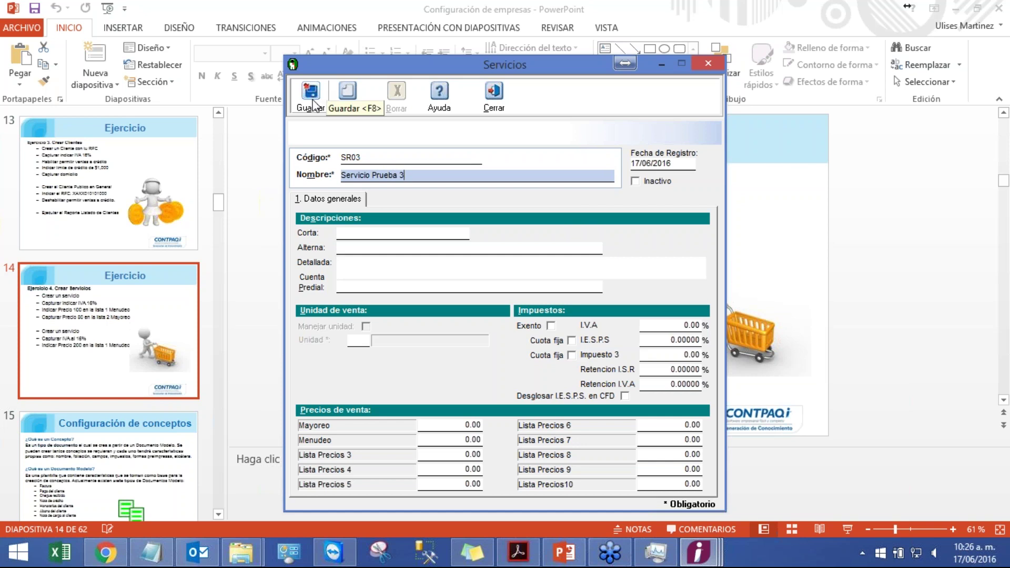
{"action": "left_click", "coordinate": [314, 106]}
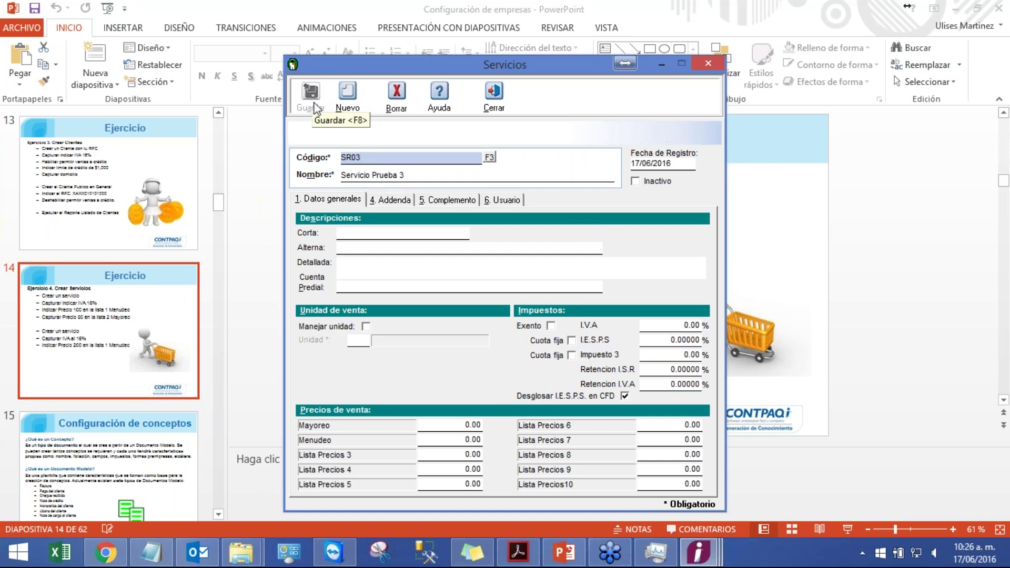
- Set SR03's IVA to 16% and Menudeo price to 200, save, and close the form
{"action": "left_click", "coordinate": [678, 323]}
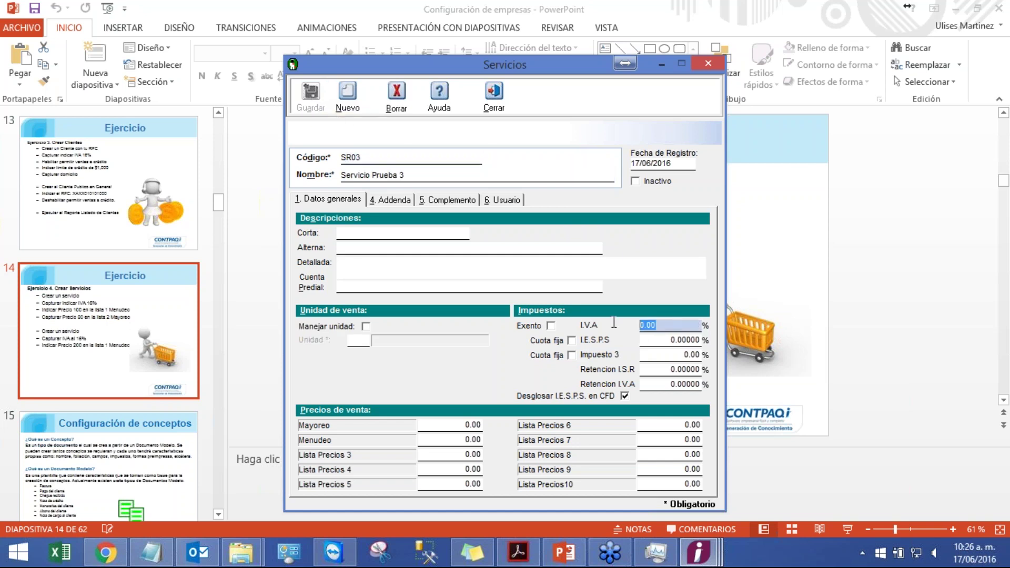
{"action": "type", "text": "16"}
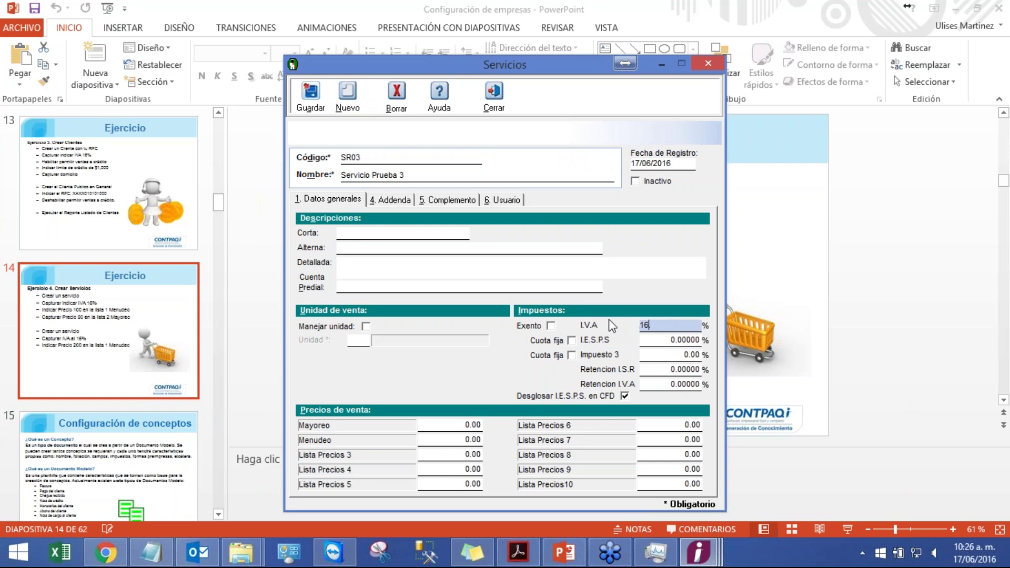
{"action": "left_click", "coordinate": [455, 426]}
{"action": "double_click", "coordinate": [470, 422]}
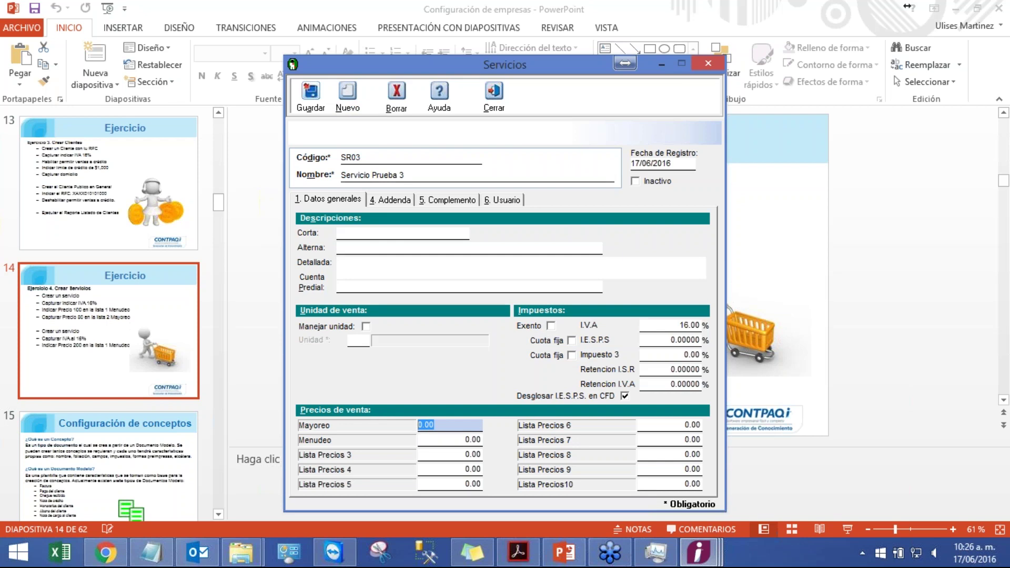
{"action": "key", "text": "Tab"}
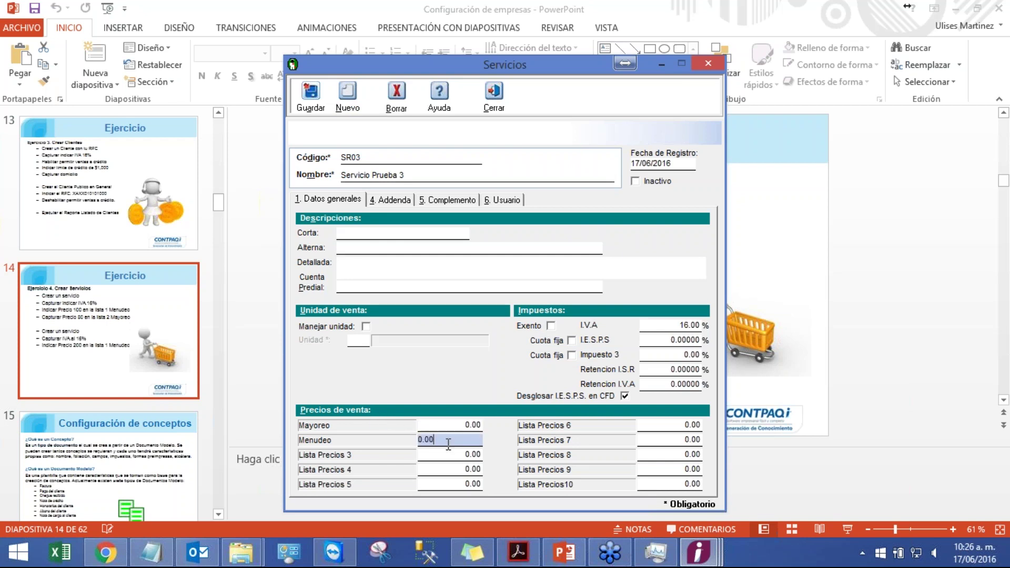
{"action": "type", "text": "200"}
{"action": "left_click", "coordinate": [312, 102]}
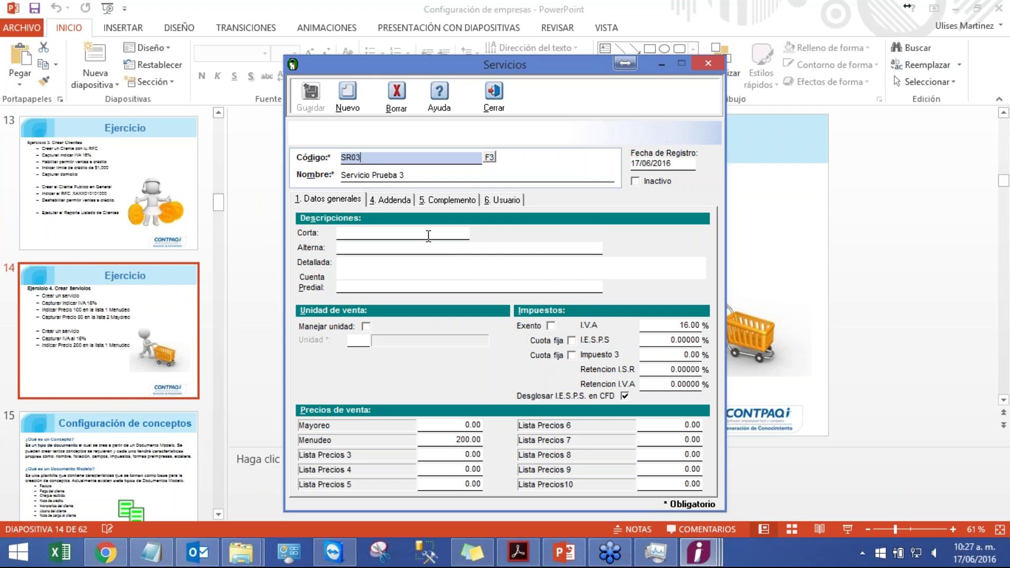
{"action": "left_click", "coordinate": [496, 107]}
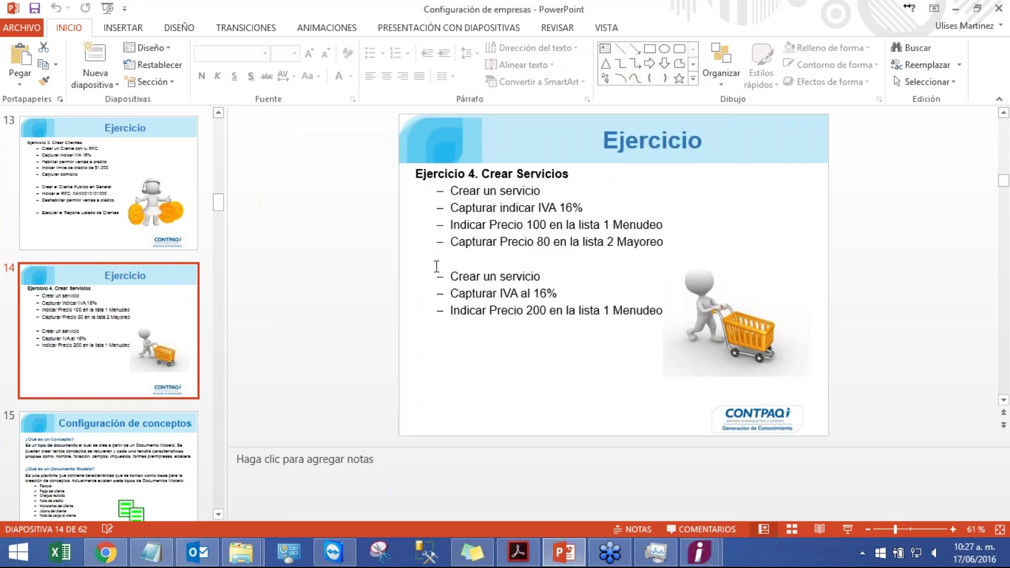
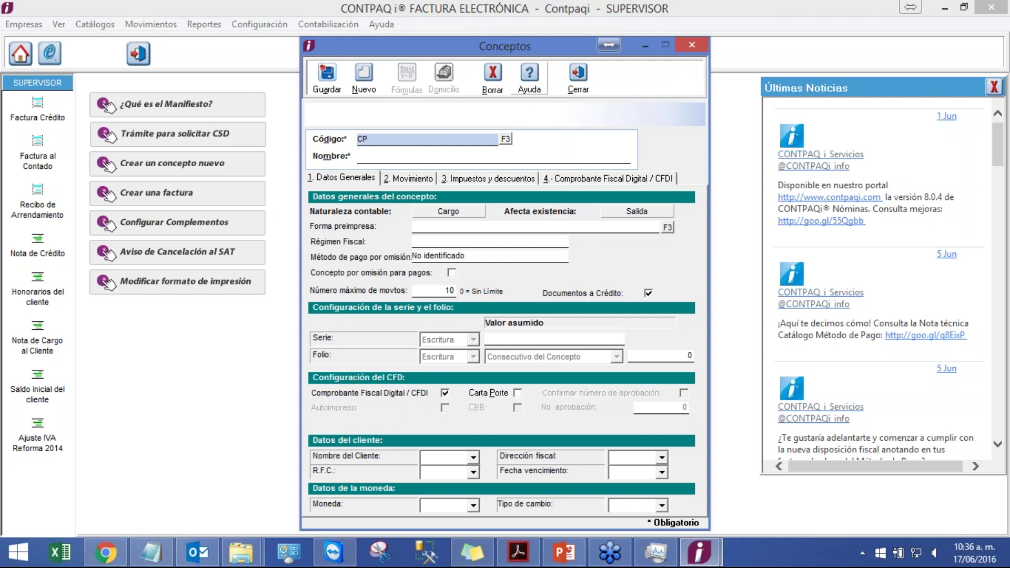
- Save concept CP01 named 'Factura CFDI Prueba' and dismiss the test-certificate warning
{"action": "type", "text": "01"}
{"action": "key", "text": "Tab"}
{"action": "type", "text": "Factura CFDI Prueba"}
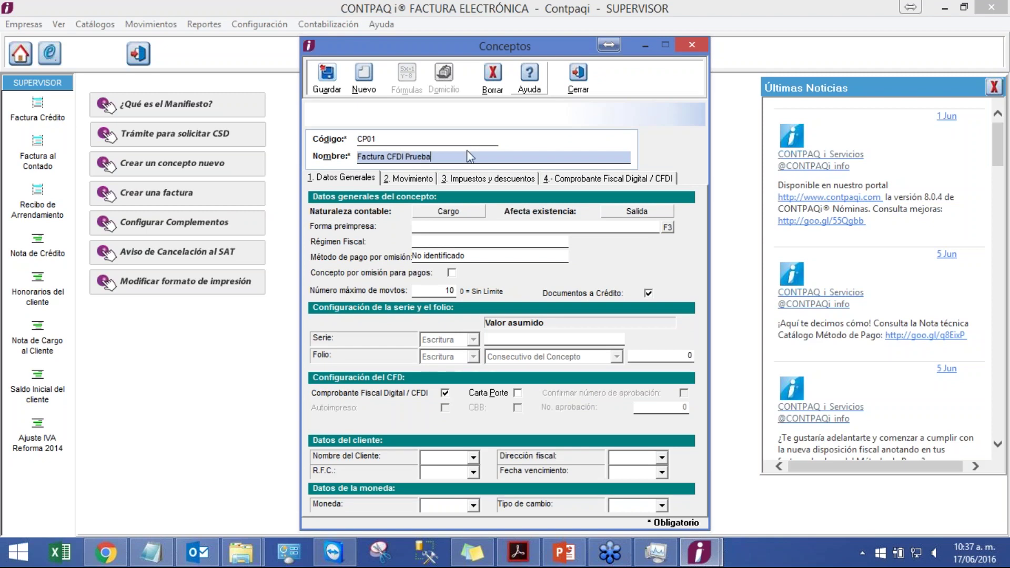
{"action": "left_click", "coordinate": [326, 92]}
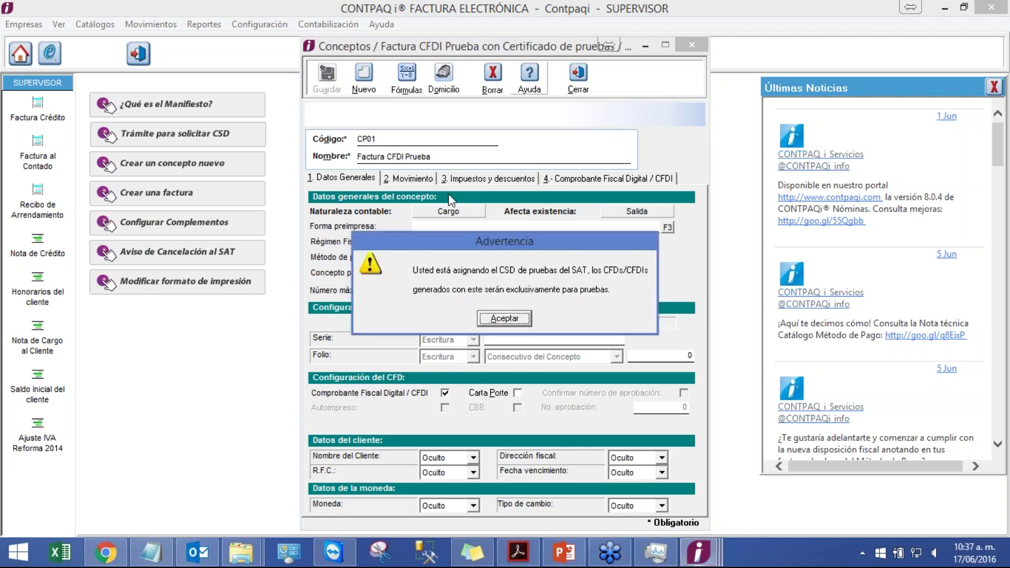
{"action": "left_click", "coordinate": [509, 323]}
- Give the concept default serie A and folio 100, then view its movement settings
{"action": "left_click", "coordinate": [516, 320]}
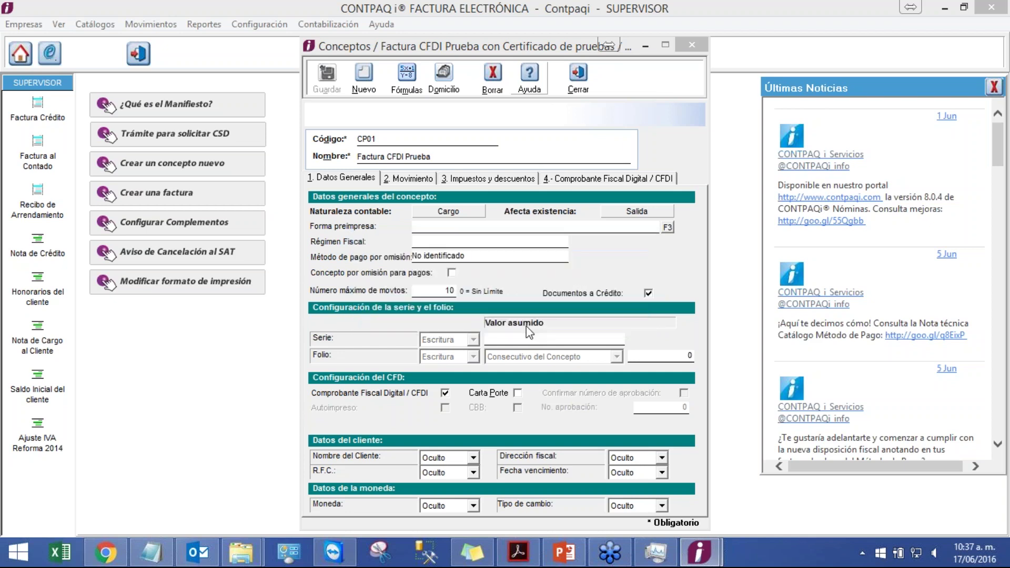
{"action": "left_click", "coordinate": [557, 338]}
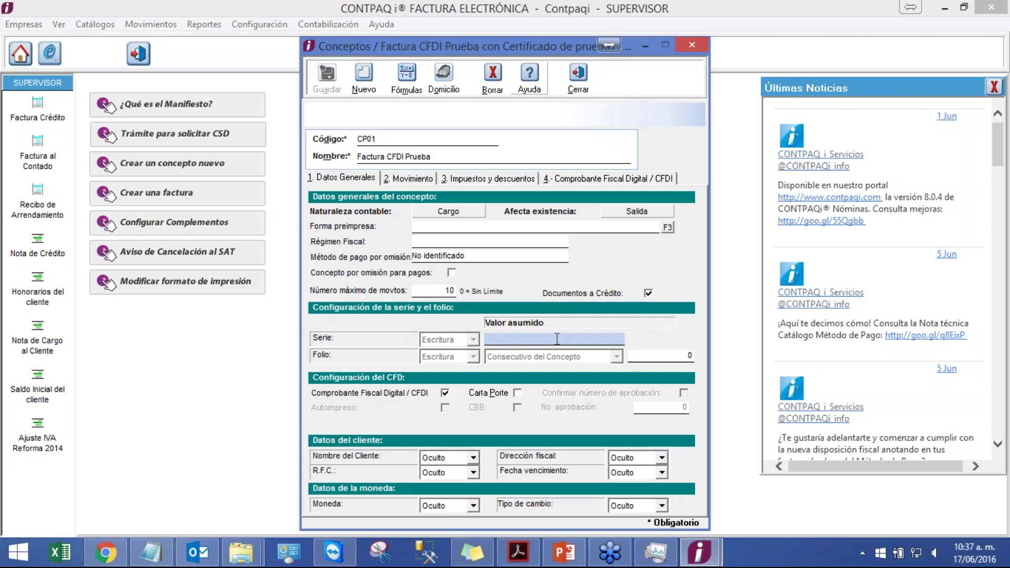
{"action": "type", "text": "A"}
{"action": "left_click", "coordinate": [660, 356]}
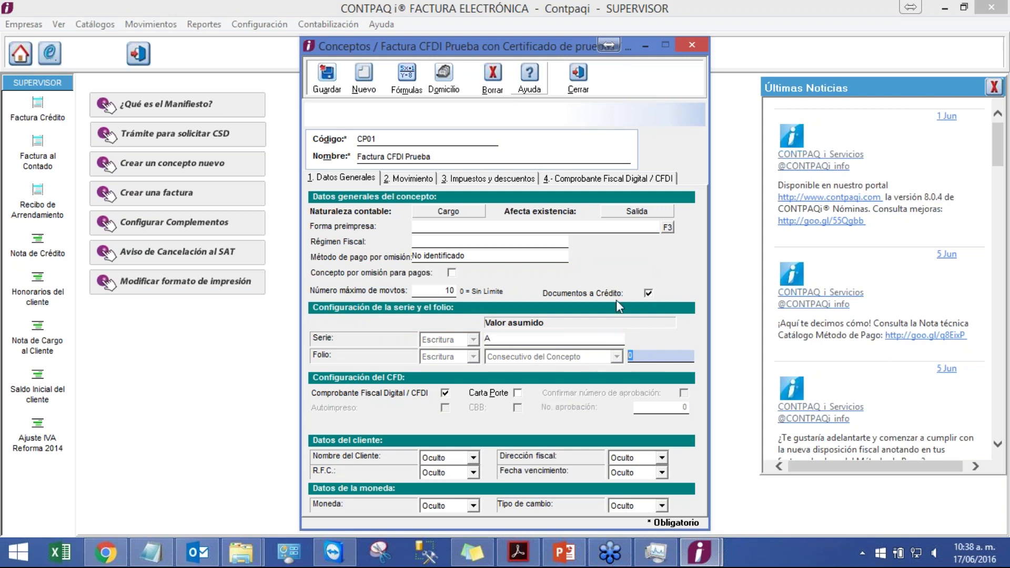
{"action": "type", "text": "100"}
{"action": "left_click", "coordinate": [419, 179]}
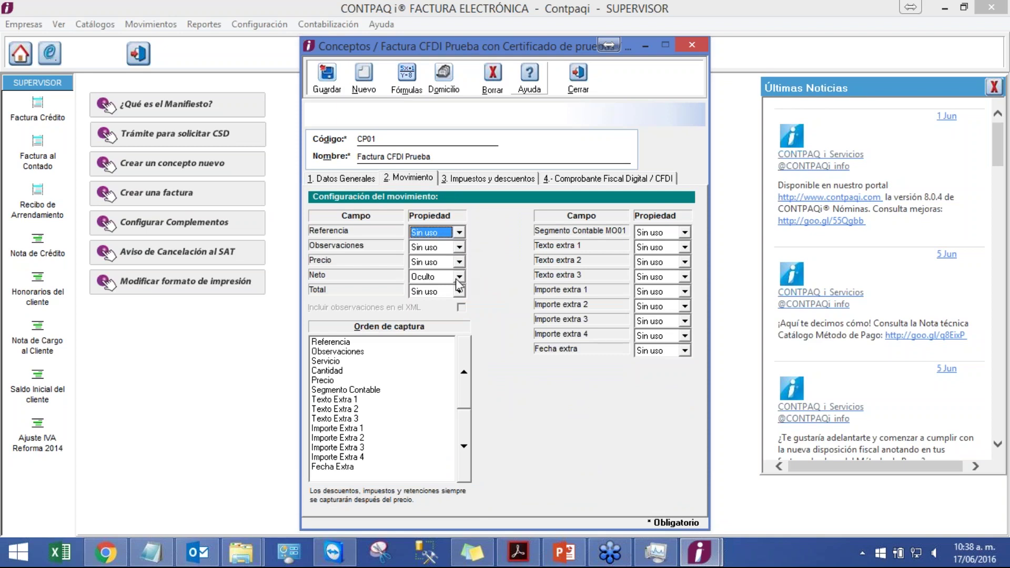
- Set Observaciones to Escritura and tick Incluir observaciones en el XML
{"action": "left_click", "coordinate": [456, 248]}
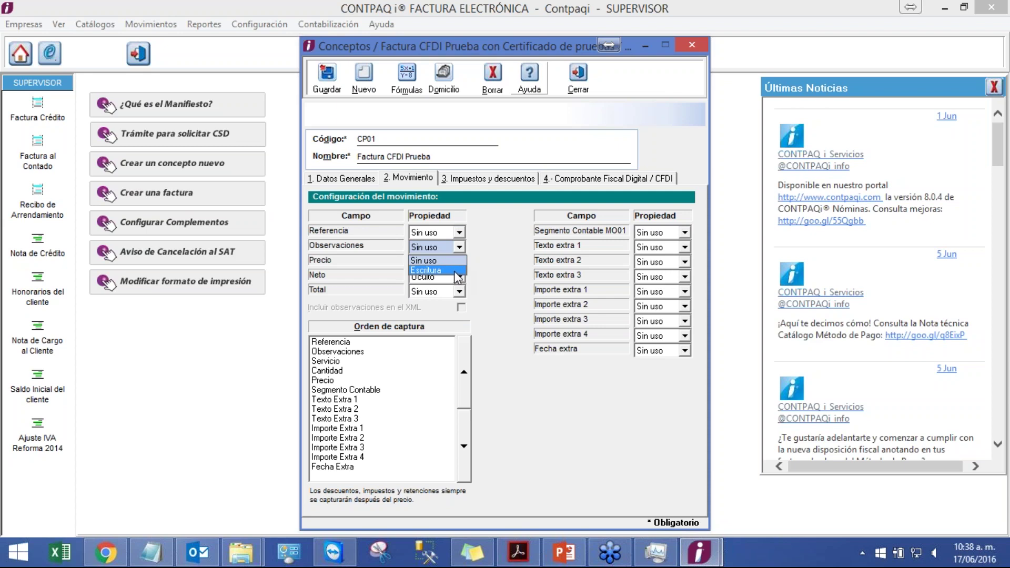
{"action": "left_click", "coordinate": [455, 270]}
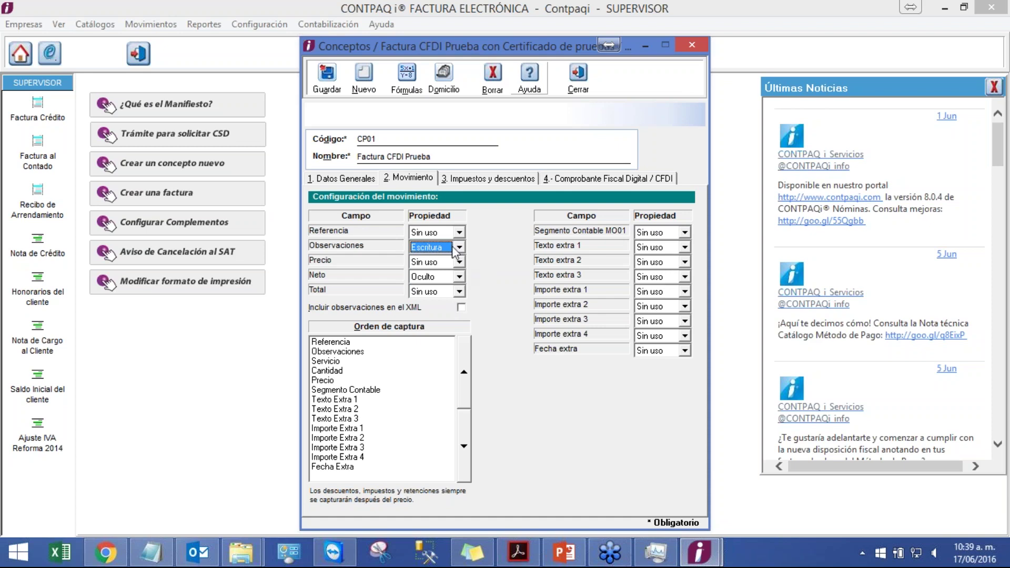
{"action": "left_click", "coordinate": [458, 246]}
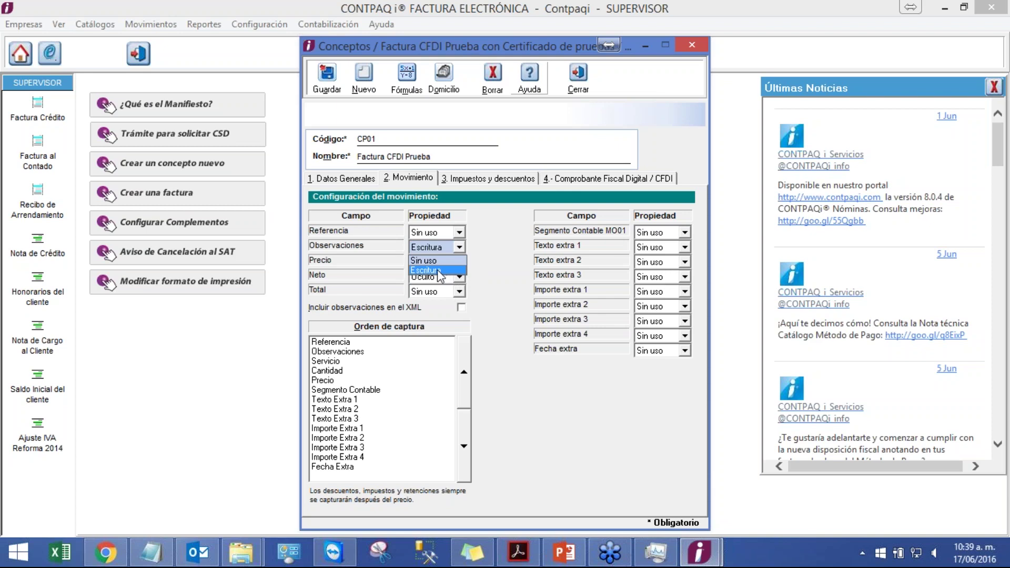
{"action": "left_click", "coordinate": [441, 279]}
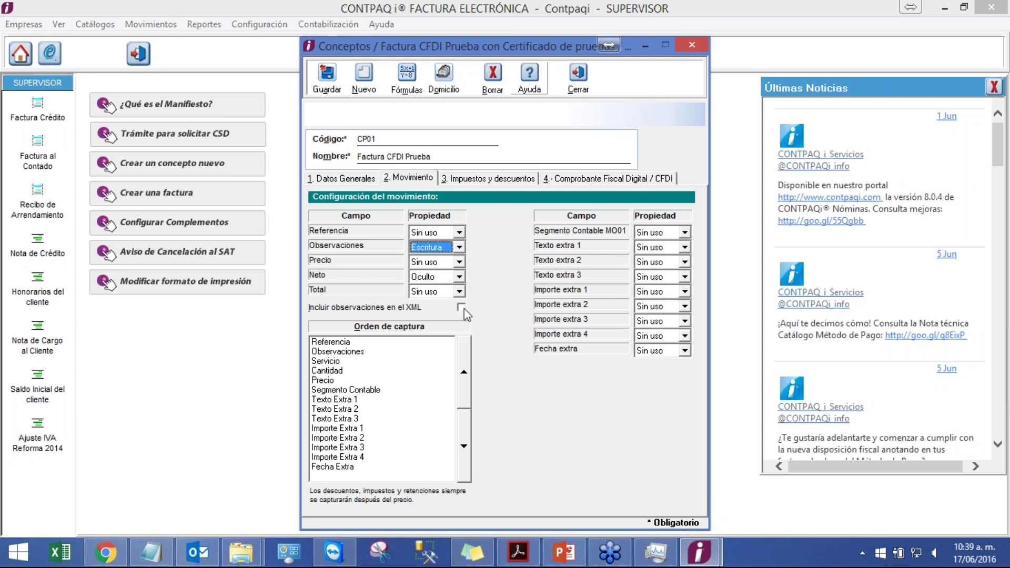
{"action": "left_click", "coordinate": [462, 308]}
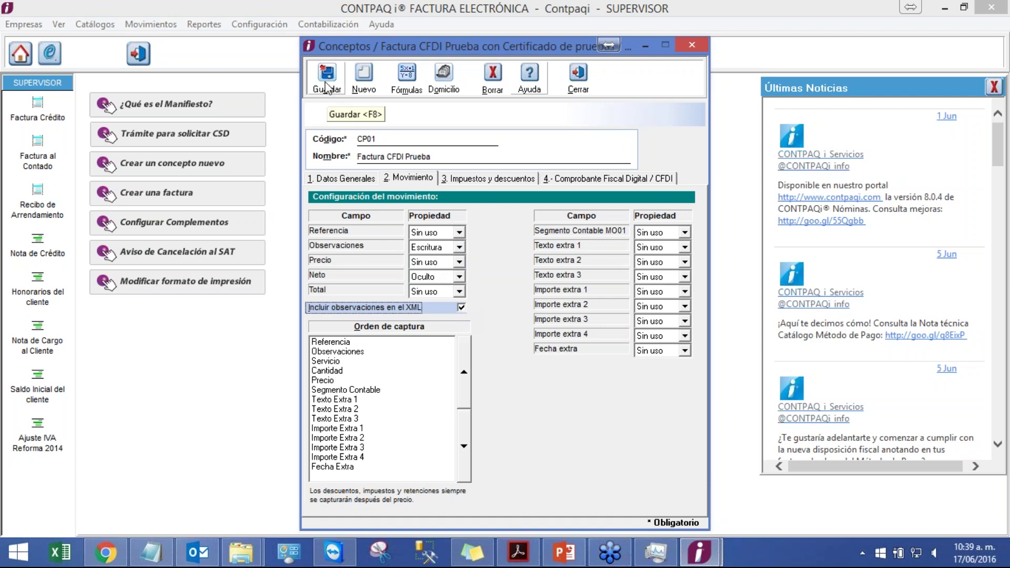
- Set CP01's I.V.A percentage to Lectura under Impuestos y descuentos and save it
{"action": "left_click", "coordinate": [497, 177]}
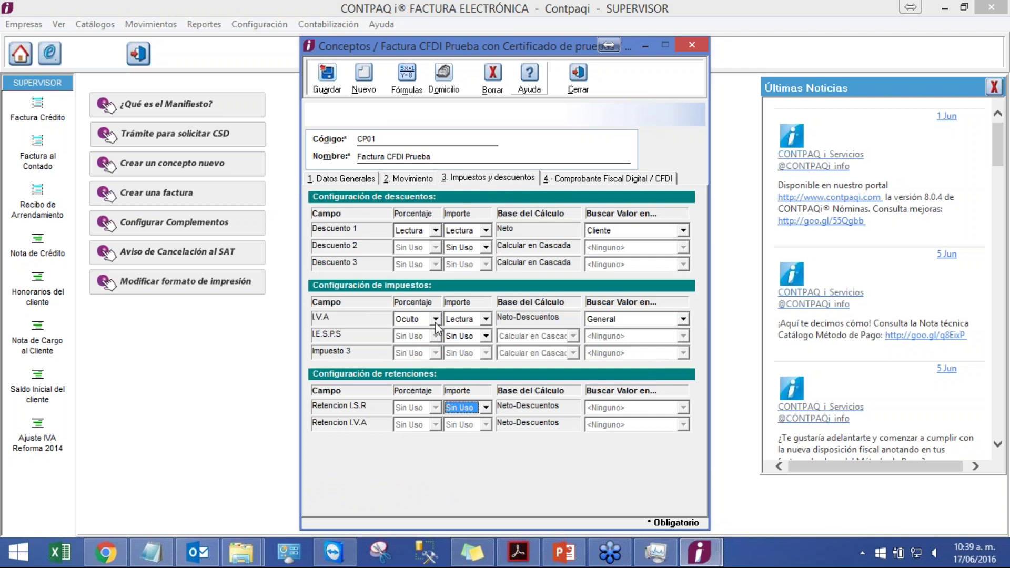
{"action": "left_click", "coordinate": [435, 319]}
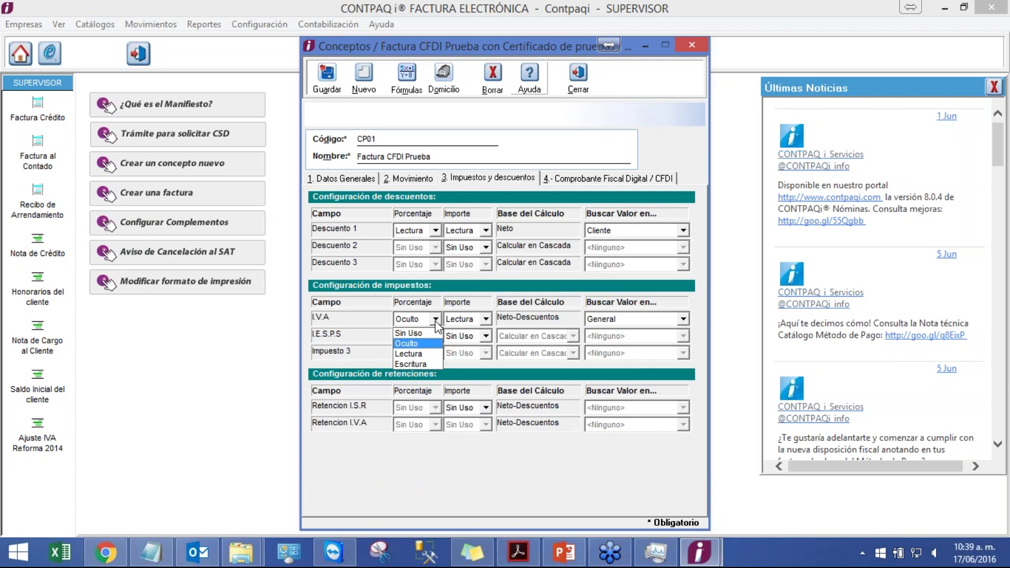
{"action": "left_click", "coordinate": [436, 320]}
{"action": "left_click", "coordinate": [435, 319]}
{"action": "left_click", "coordinate": [416, 354]}
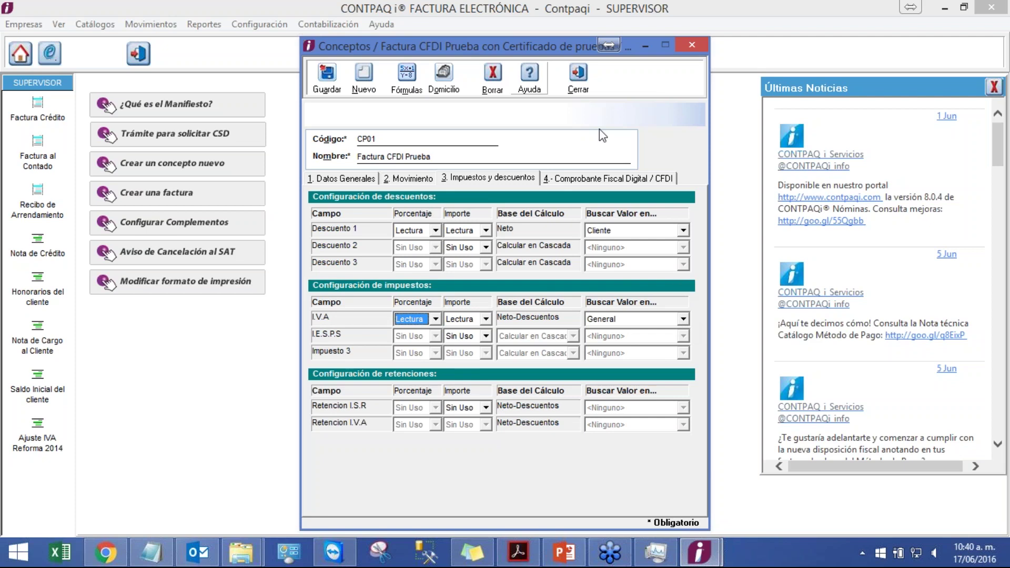
{"action": "left_click", "coordinate": [327, 77]}
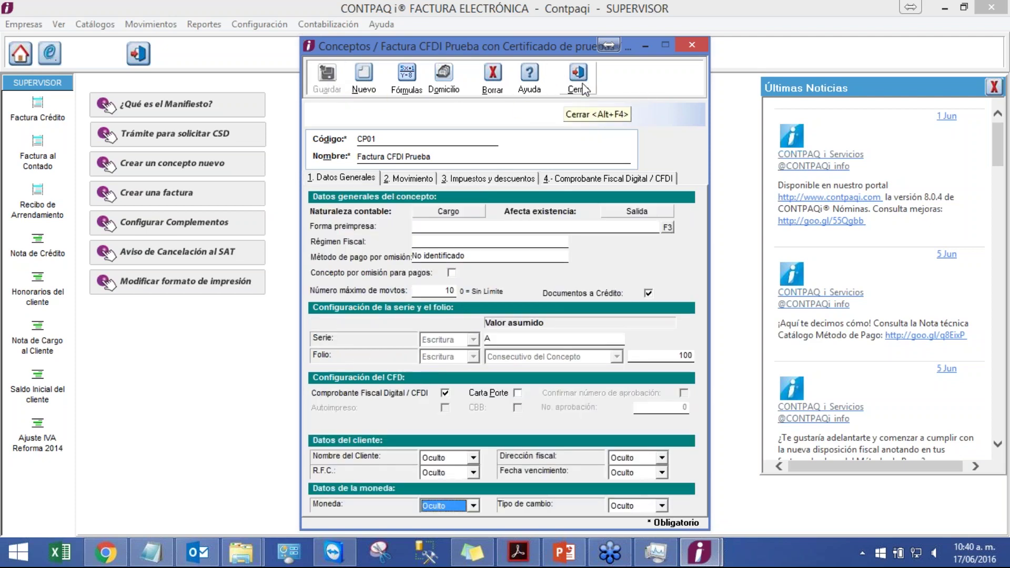
{"action": "left_click", "coordinate": [480, 177]}
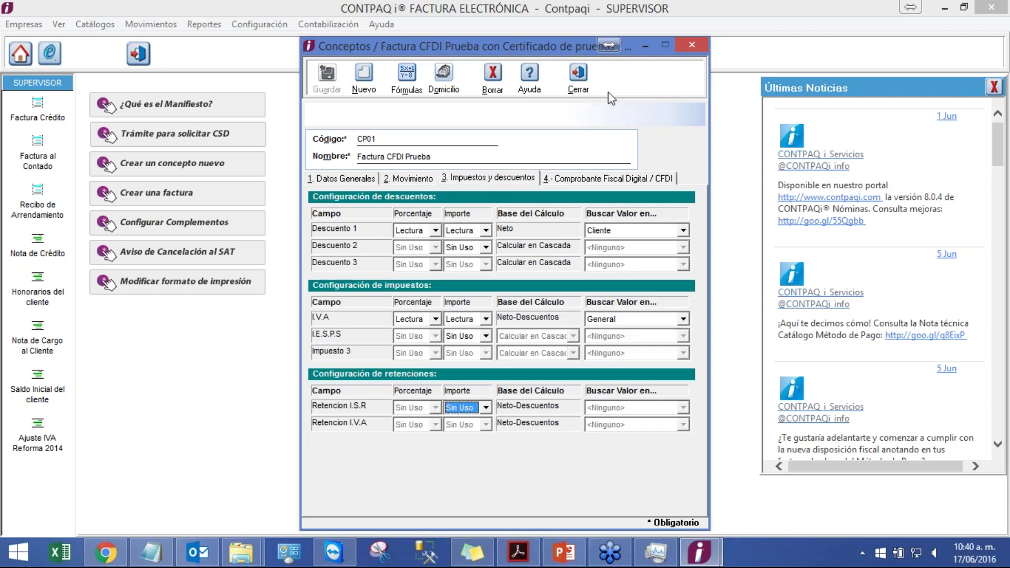
- Close the concept and check the company's 16.00% I.V.A rate in Redefinir empresa
{"action": "left_click", "coordinate": [564, 83]}
{"action": "left_click", "coordinate": [259, 24]}
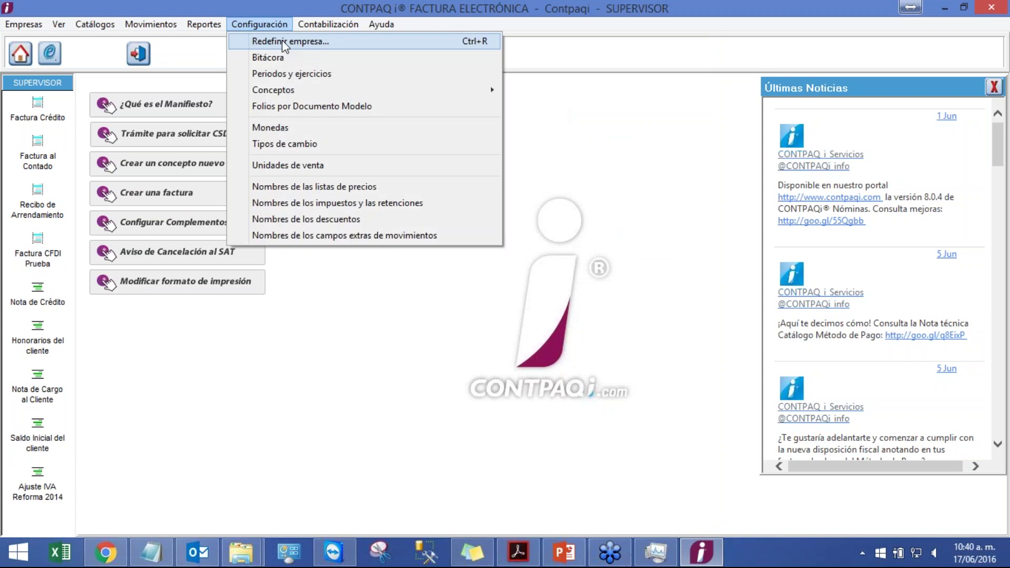
{"action": "left_click", "coordinate": [282, 40]}
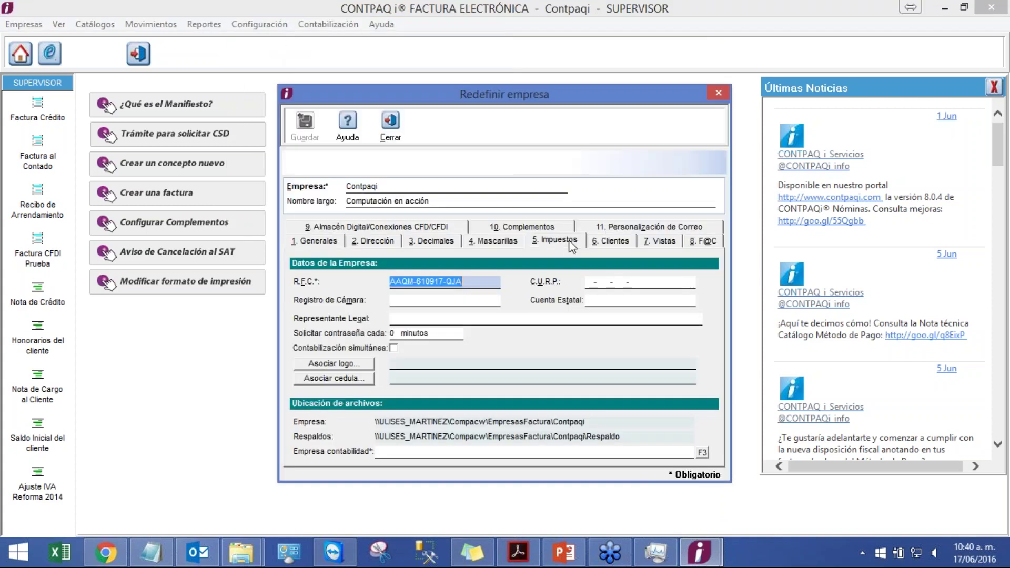
{"action": "left_click", "coordinate": [568, 241]}
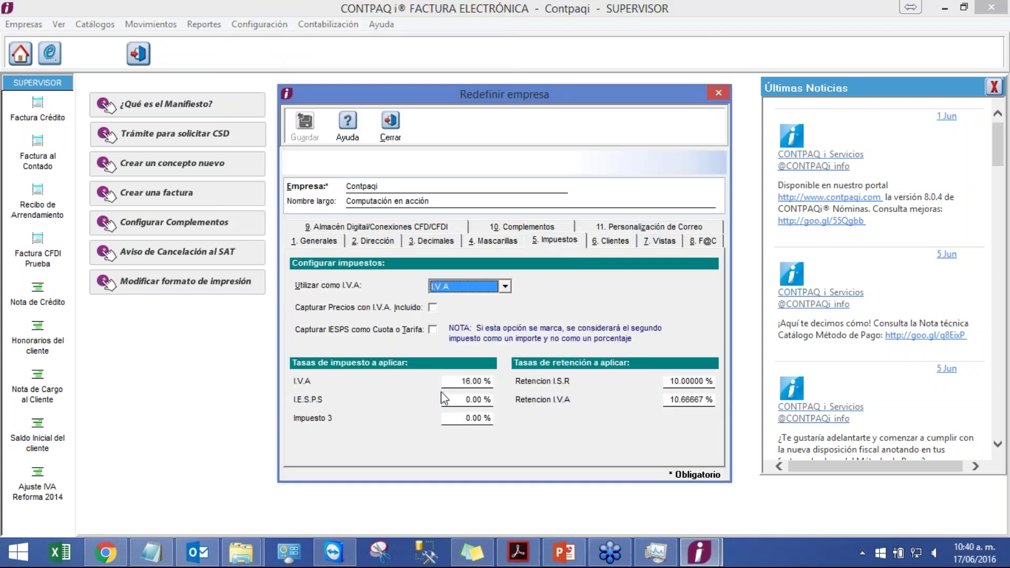
{"action": "left_click", "coordinate": [457, 381]}
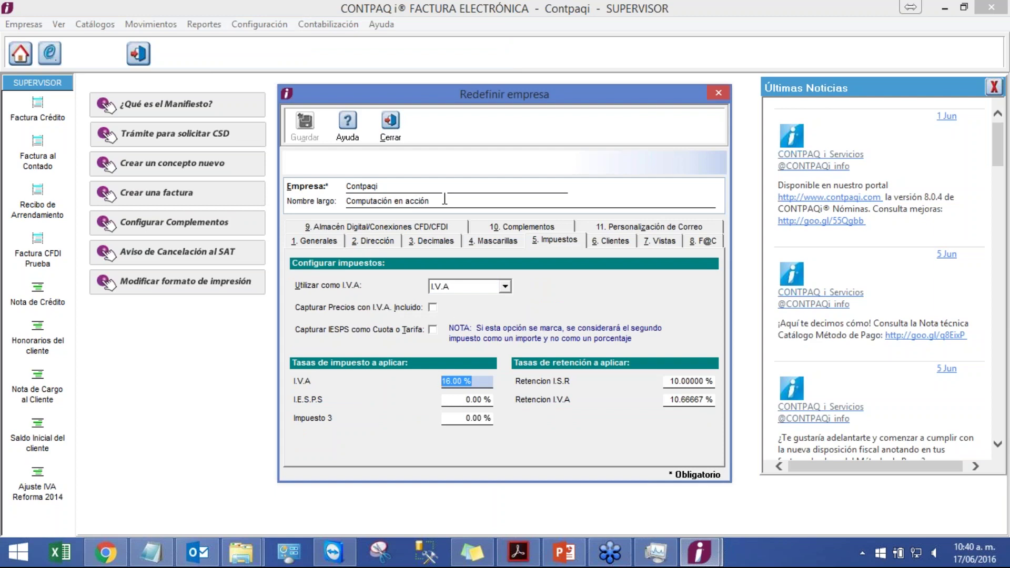
{"action": "left_click", "coordinate": [391, 125]}
- Open the Factura catalogue under Configuración > Conceptos
{"action": "left_click", "coordinate": [259, 25]}
{"action": "mouse_move", "coordinate": [309, 91]}
{"action": "left_click", "coordinate": [537, 93]}
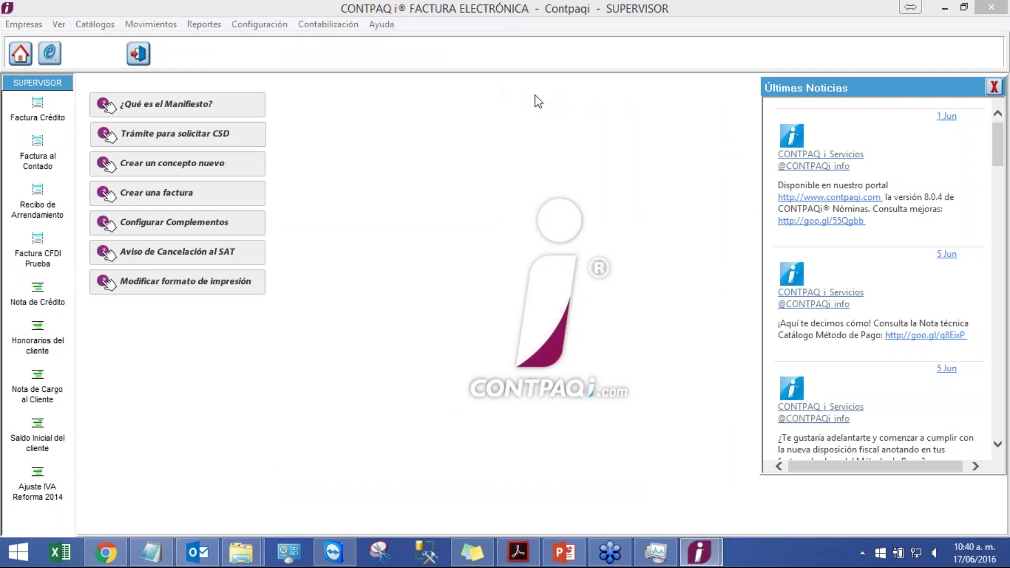
- Reload concept CP01 and set its I.V.A Buscar Valor en to Servicio, then save
{"action": "left_click", "coordinate": [502, 179]}
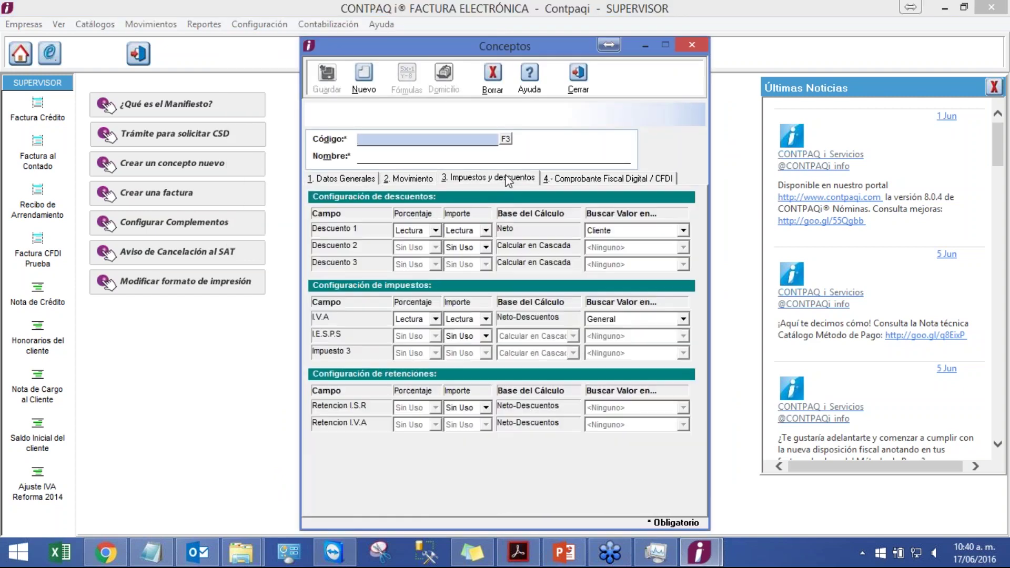
{"action": "left_click", "coordinate": [505, 138]}
{"action": "left_click", "coordinate": [513, 313]}
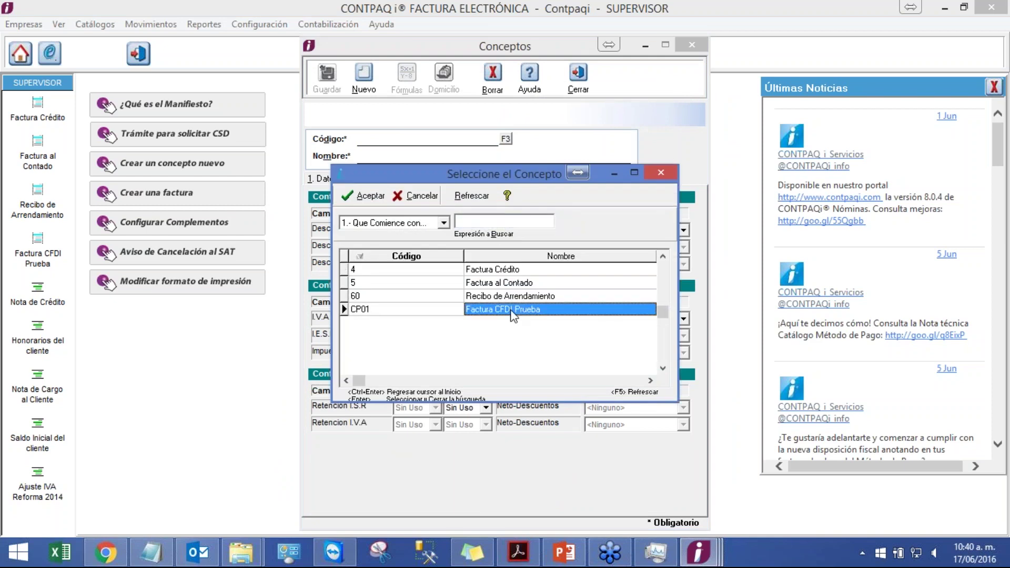
{"action": "double_click", "coordinate": [513, 310]}
{"action": "left_click", "coordinate": [638, 323]}
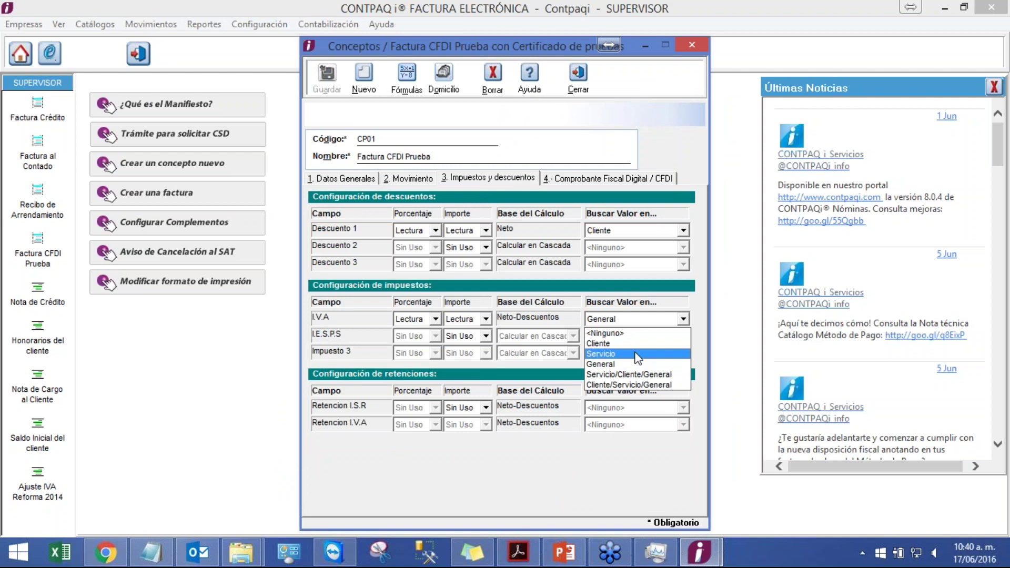
{"action": "left_click", "coordinate": [636, 353]}
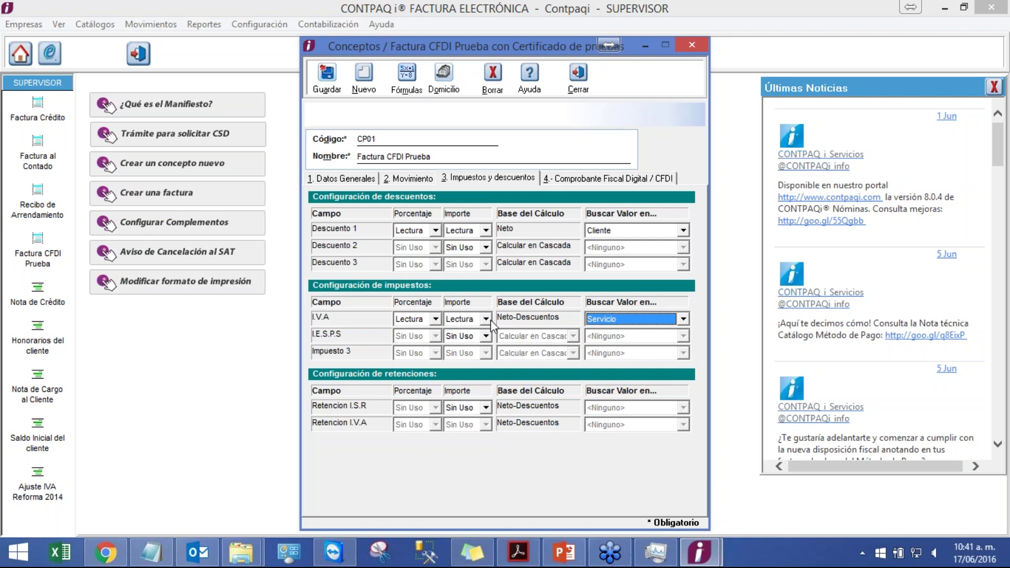
{"action": "left_click", "coordinate": [326, 92]}
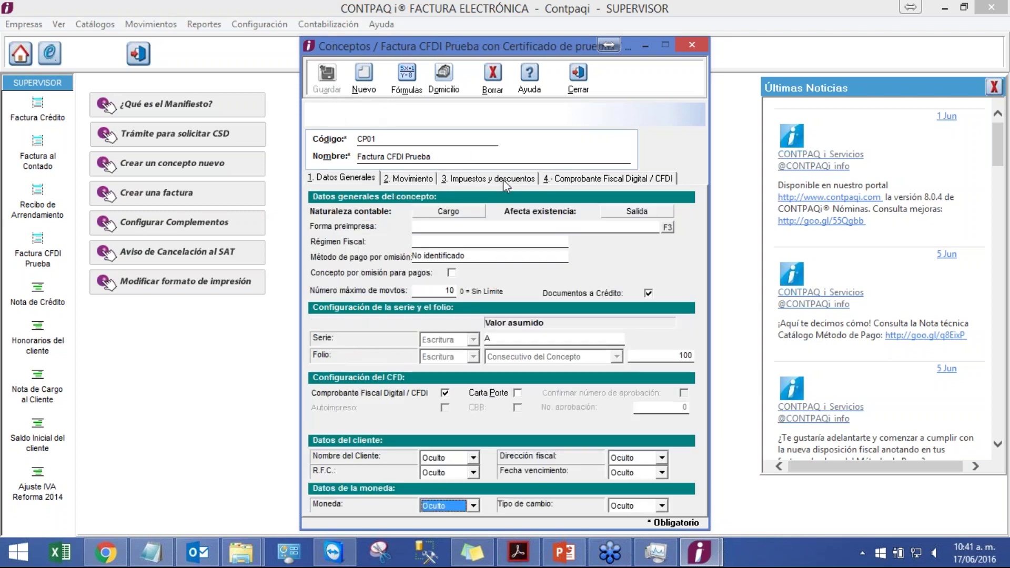
- Set both the I.V.A percentage and amount to Lectura and save CP01
{"action": "left_click", "coordinate": [503, 178]}
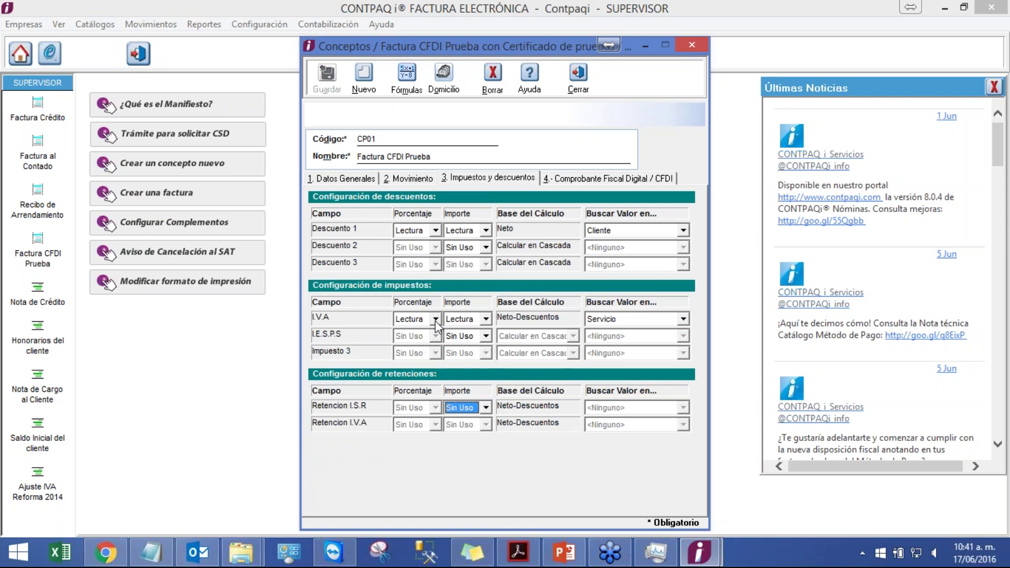
{"action": "left_click", "coordinate": [434, 319]}
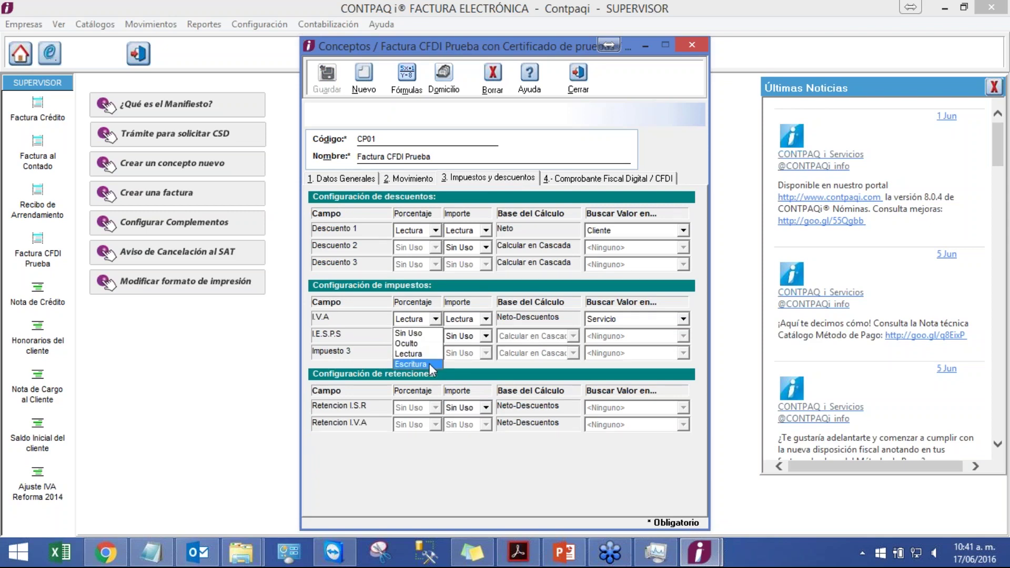
{"action": "left_click", "coordinate": [429, 364]}
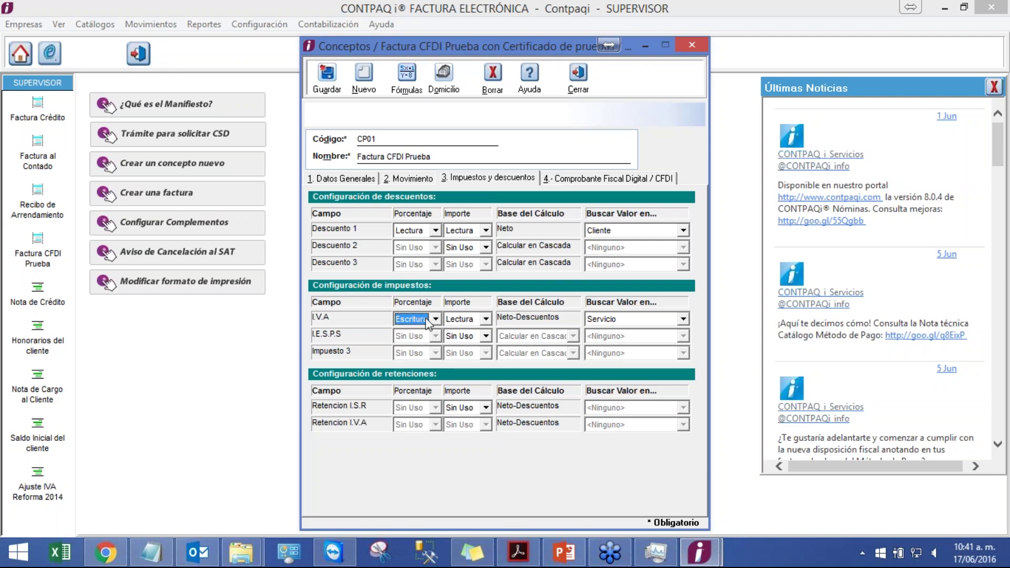
{"action": "left_click", "coordinate": [427, 321]}
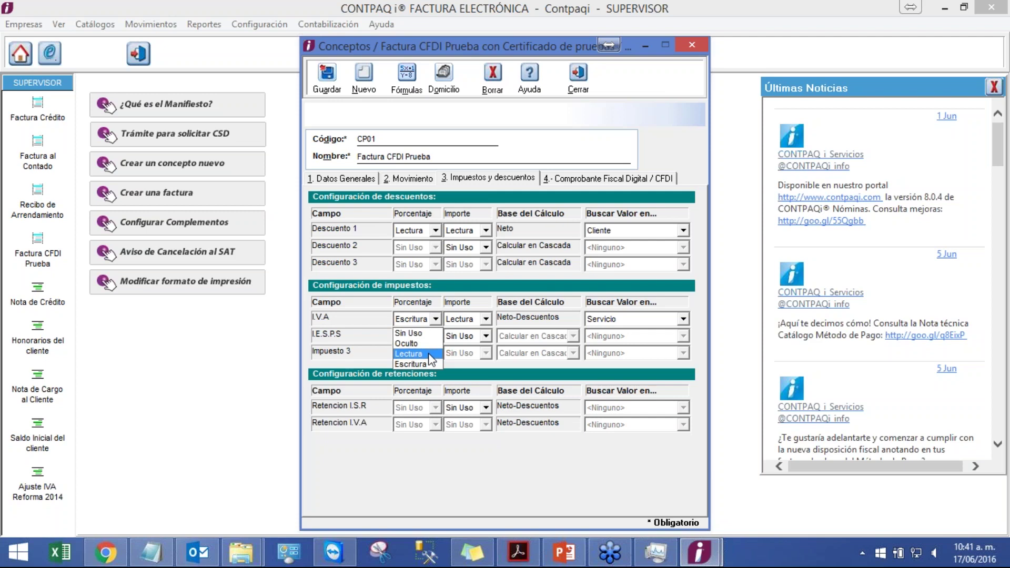
{"action": "left_click", "coordinate": [409, 353]}
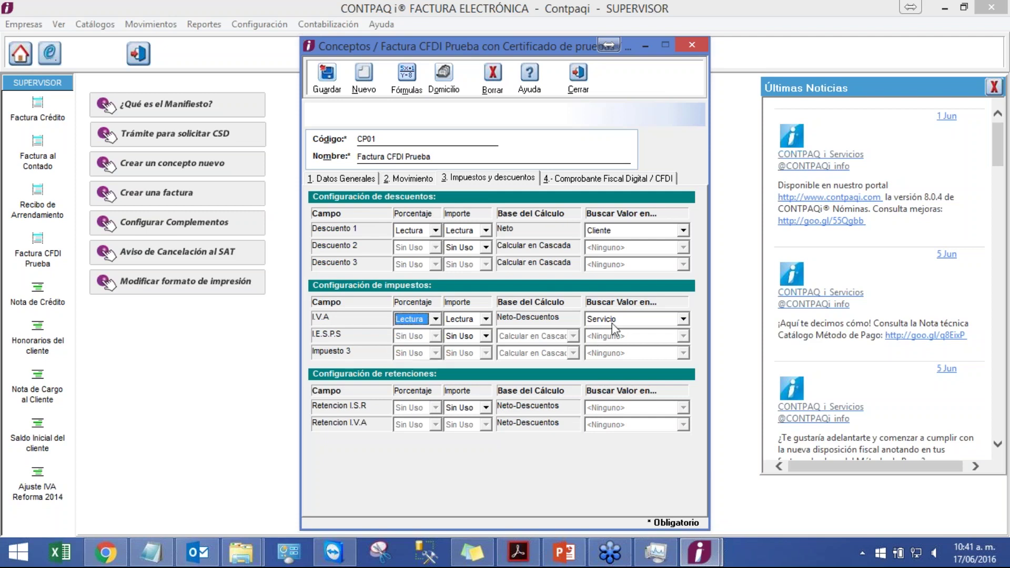
{"action": "left_click", "coordinate": [473, 320]}
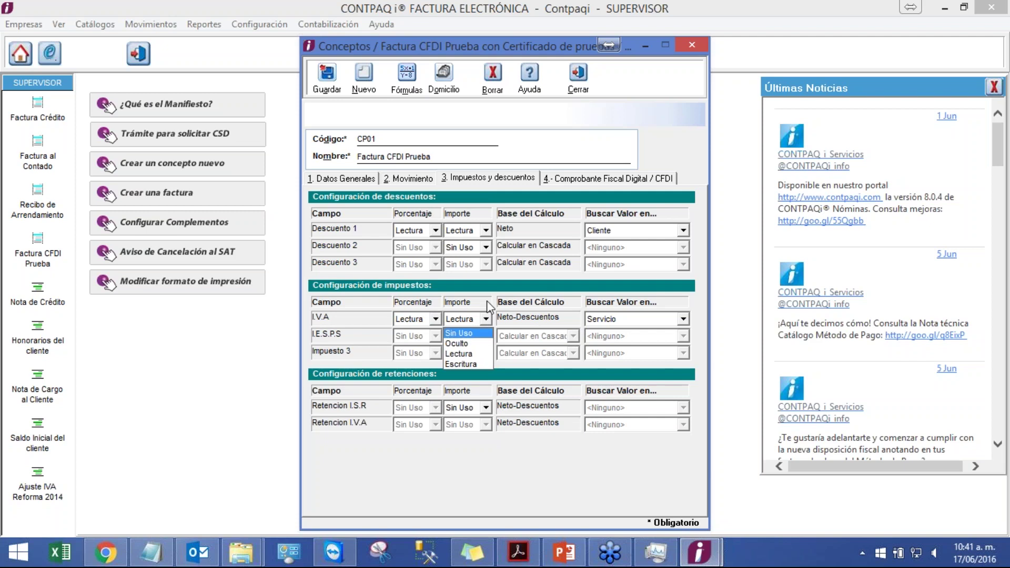
{"action": "left_click", "coordinate": [466, 354]}
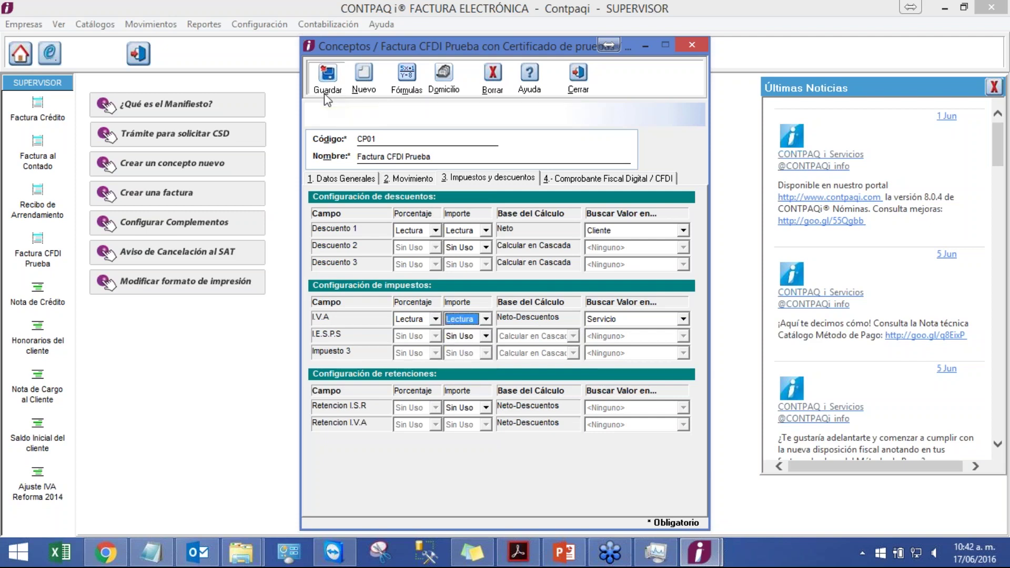
{"action": "left_click", "coordinate": [327, 97]}
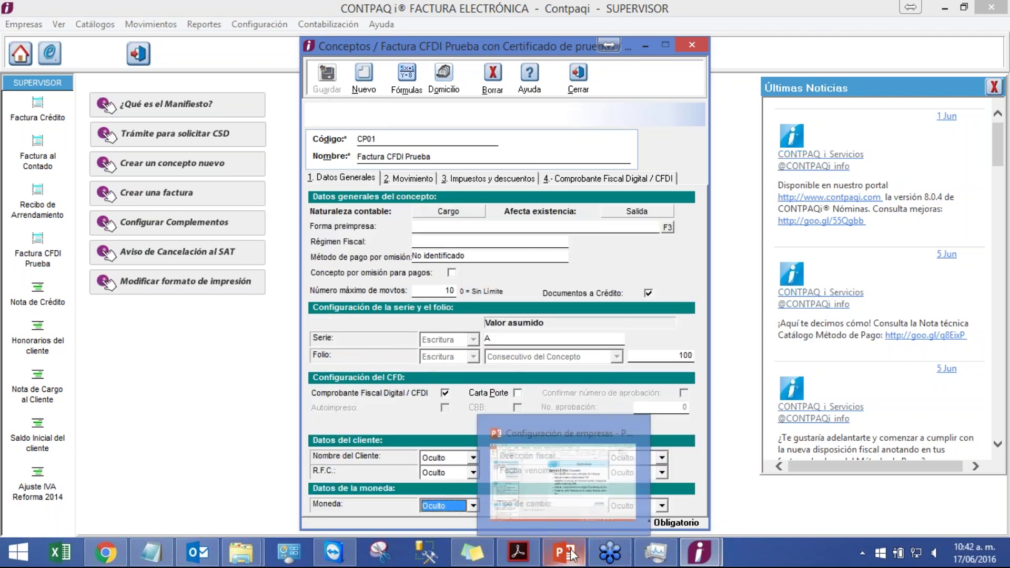
- Present slide 18, 'Ejercicio 5. Crear Concepto', full-screen in PowerPoint
{"action": "left_click", "coordinate": [563, 458]}
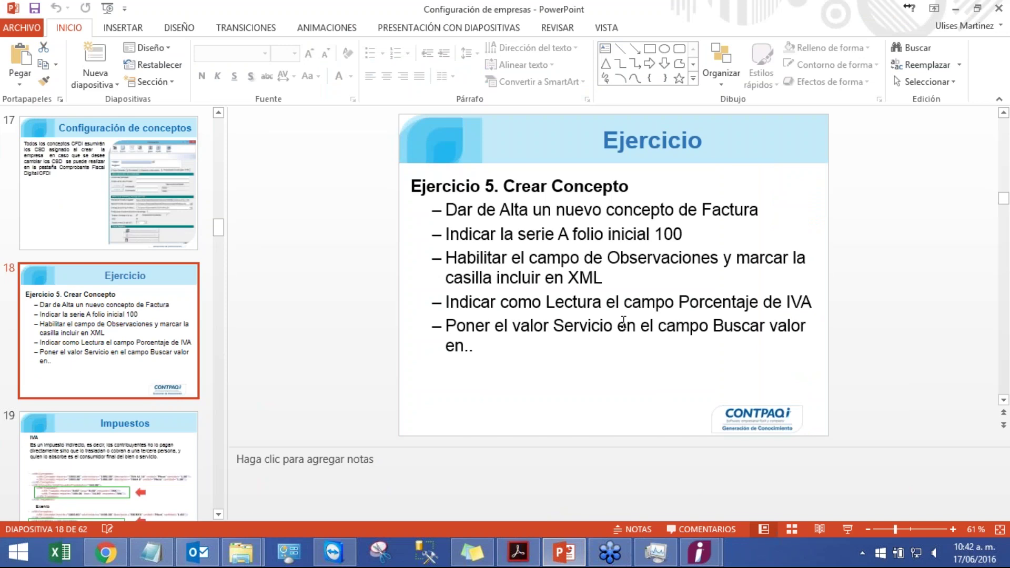
{"action": "left_click", "coordinate": [846, 530]}
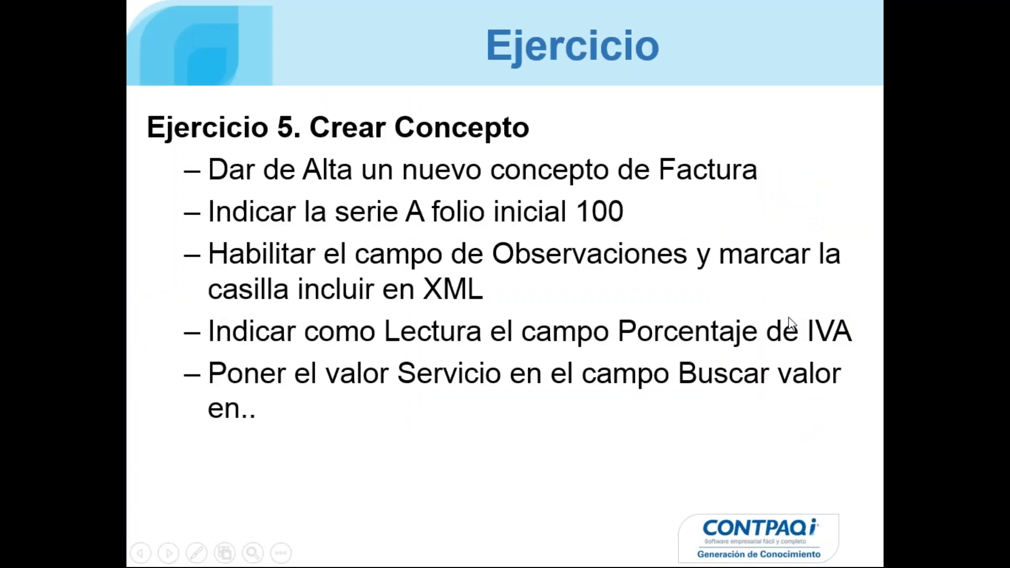
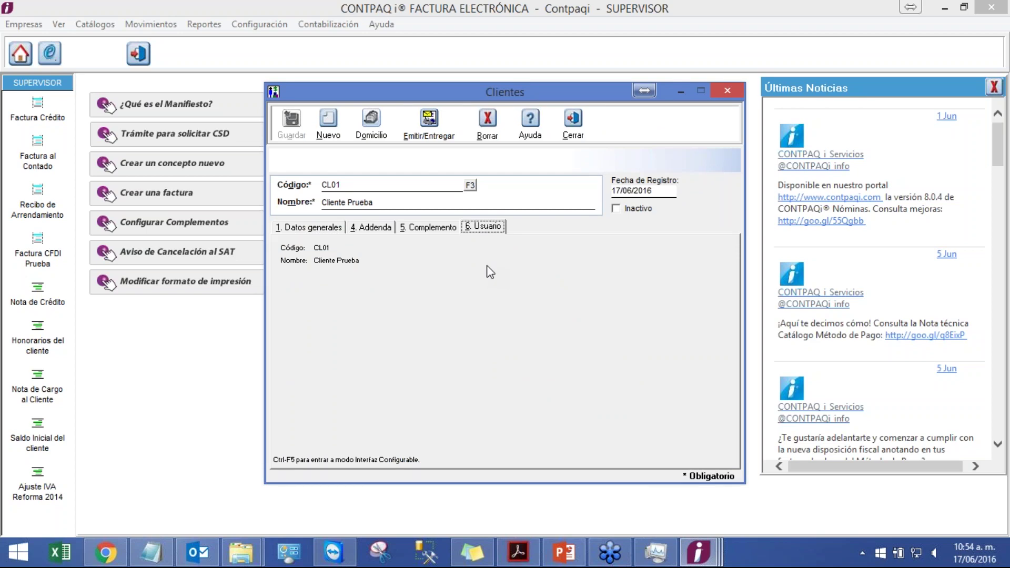
- Request Interfaz Configurable mode on client CL01's Usuario tab with Ctrl+F5
{"action": "key", "text": "ctrl+F5"}
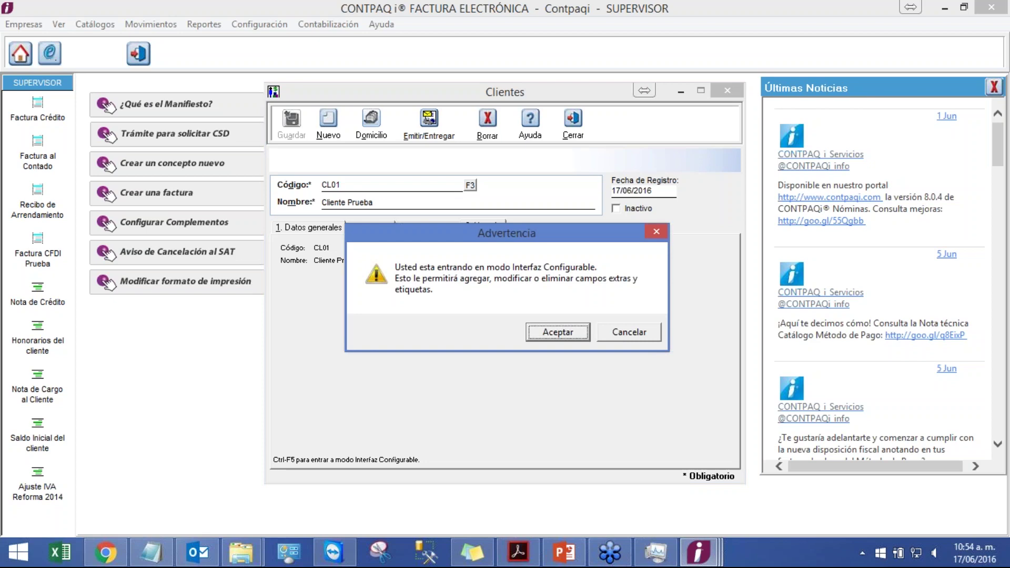
- Accept configurable mode and place a new text field with its Etiqueta5 label at the Usuario tab's upper left
{"action": "left_click", "coordinate": [577, 337]}
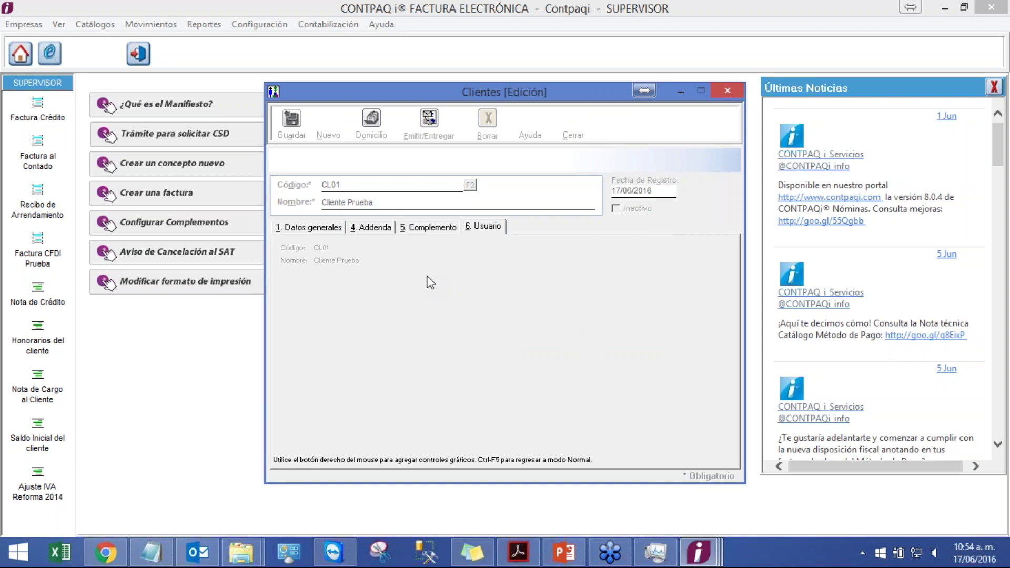
{"action": "right_click", "coordinate": [425, 310]}
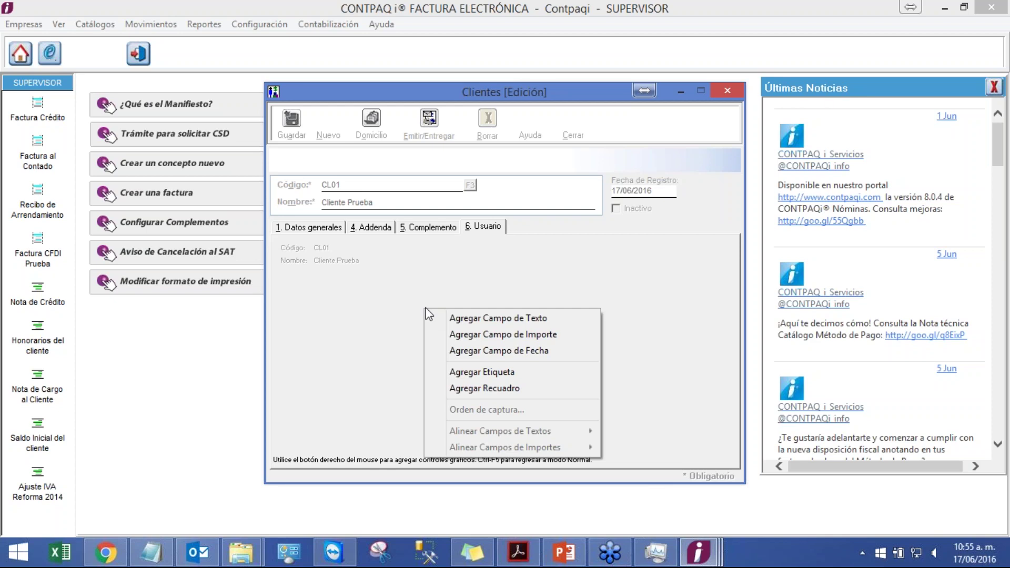
{"action": "left_click", "coordinate": [473, 321]}
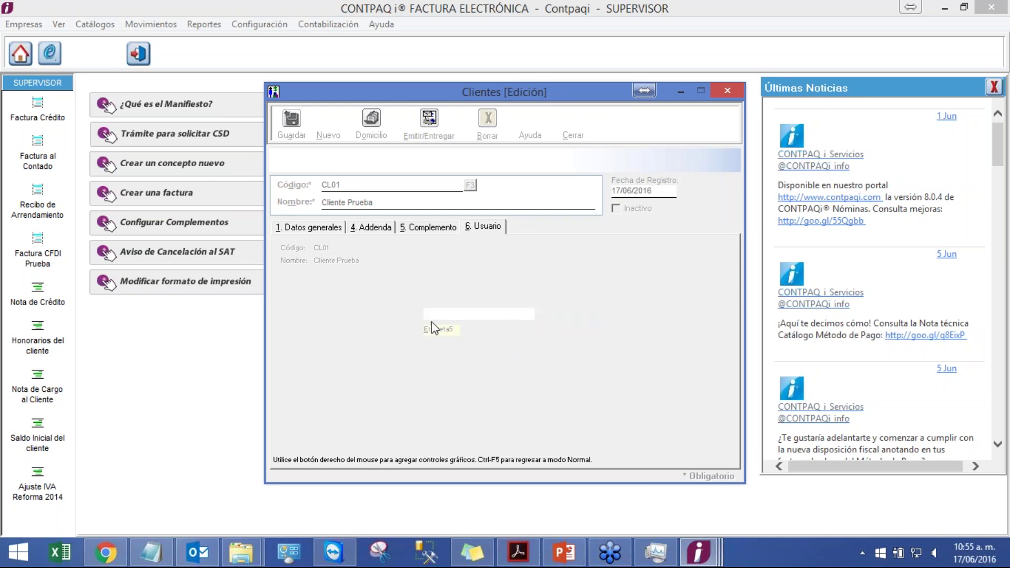
{"action": "left_click_drag", "start_coordinate": [431, 328], "coordinate": [317, 299]}
{"action": "left_click_drag", "start_coordinate": [442, 313], "coordinate": [371, 300]}
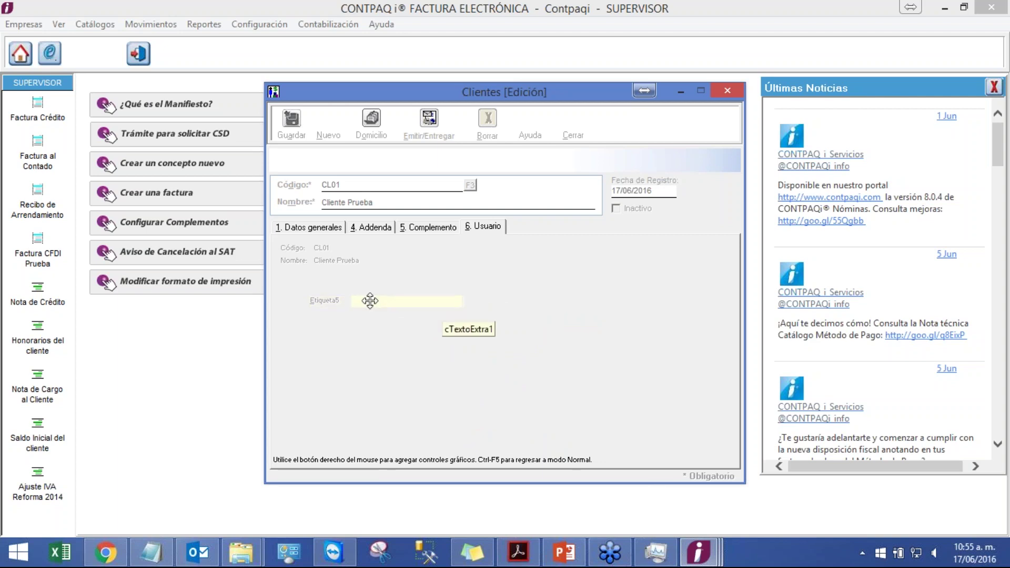
- Change the Etiqueta5 label's Texto property to 'Campo Extra'
{"action": "double_click", "coordinate": [326, 301]}
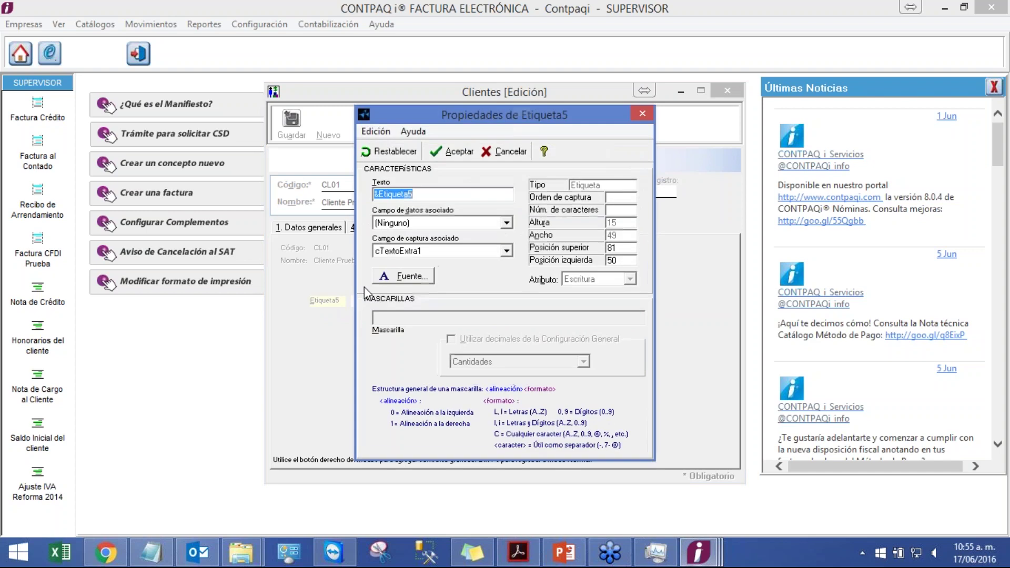
{"action": "left_click", "coordinate": [472, 194]}
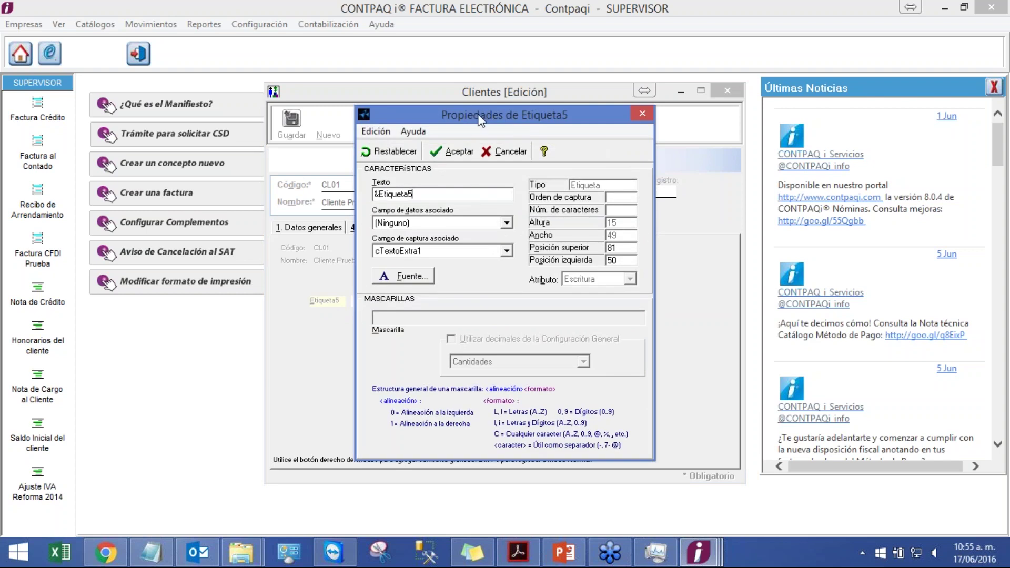
{"action": "left_click_drag", "start_coordinate": [480, 119], "coordinate": [771, 115]}
{"action": "double_click", "coordinate": [679, 193]}
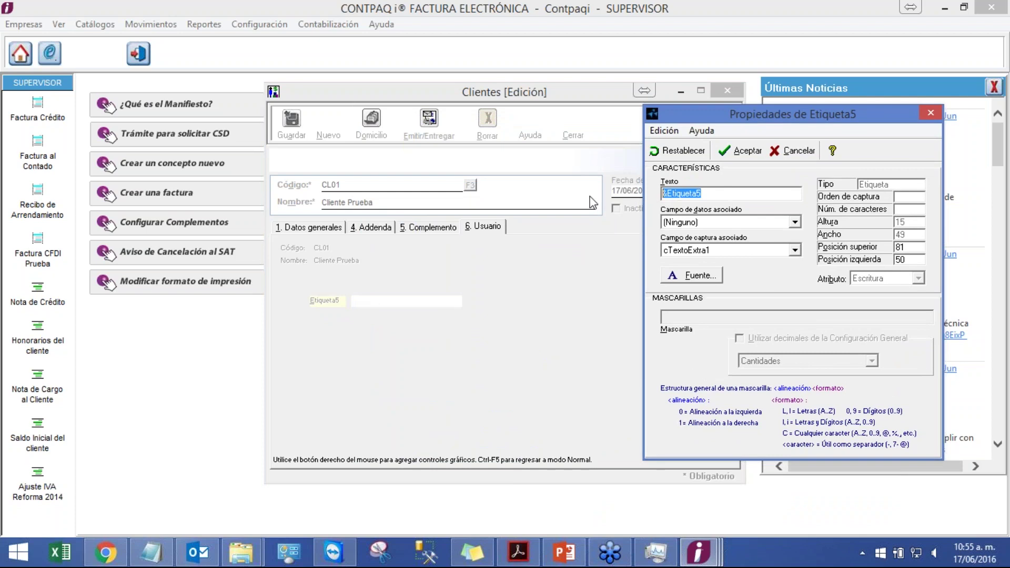
{"action": "type", "text": "Campo Extra"}
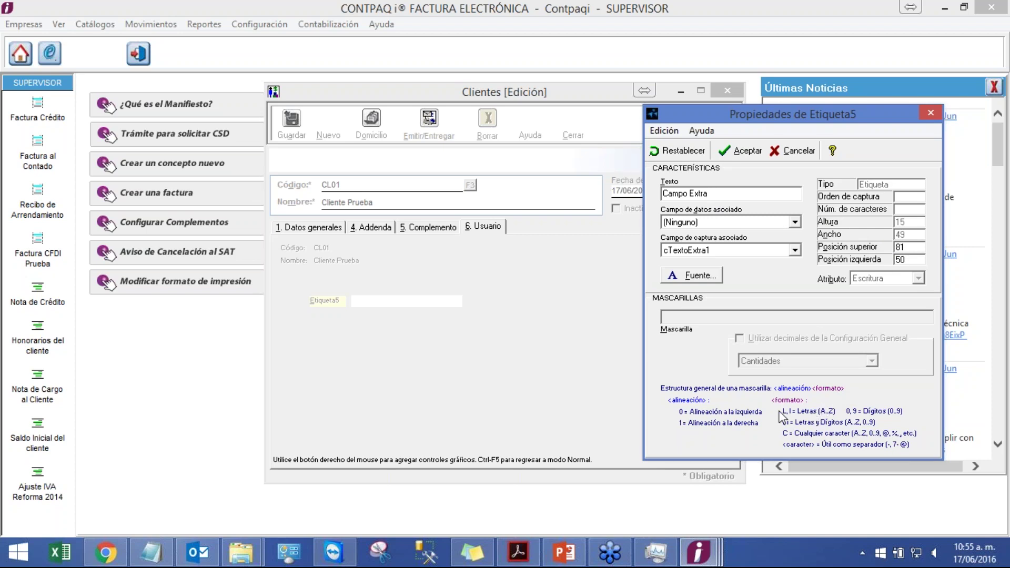
{"action": "left_click", "coordinate": [735, 152]}
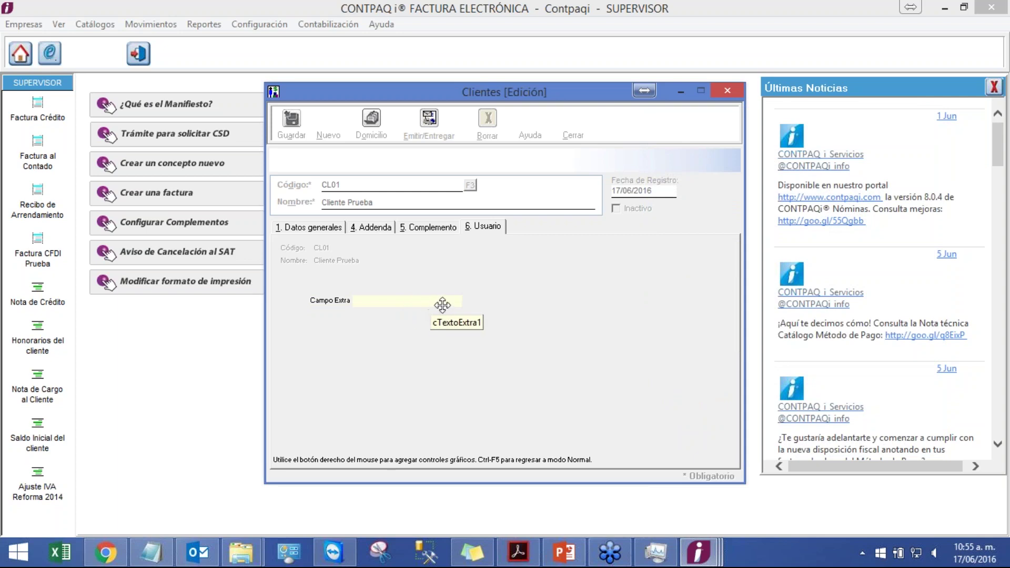
{"action": "right_click", "coordinate": [433, 304]}
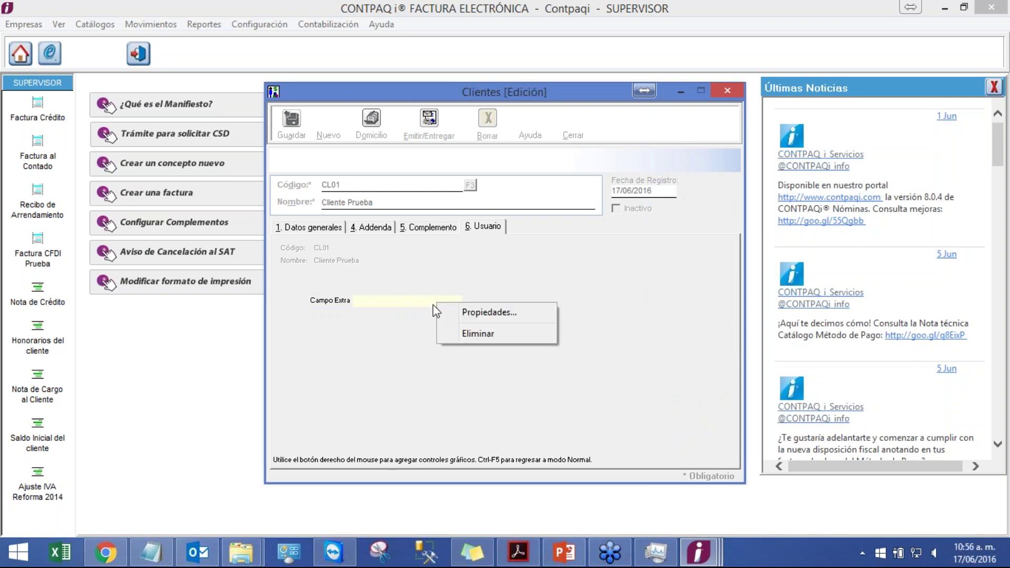
{"action": "left_click", "coordinate": [467, 313]}
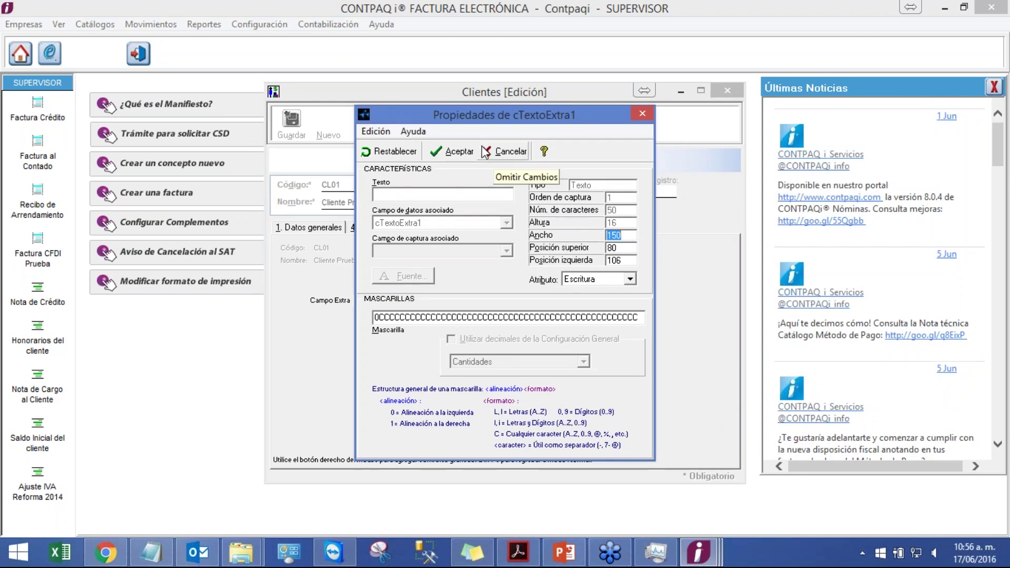
{"action": "left_click_drag", "start_coordinate": [501, 121], "coordinate": [676, 97]}
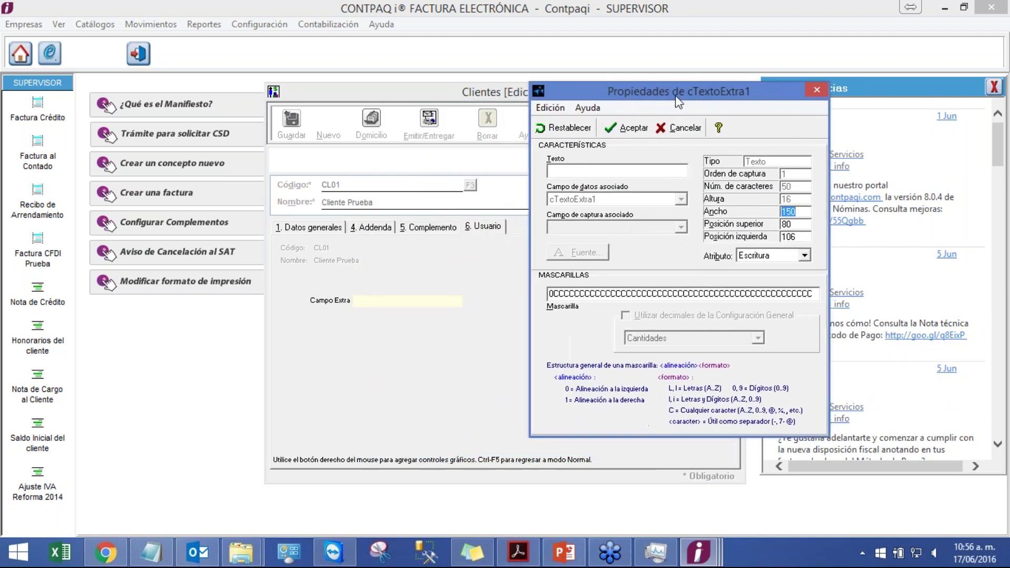
{"action": "left_click", "coordinate": [765, 259]}
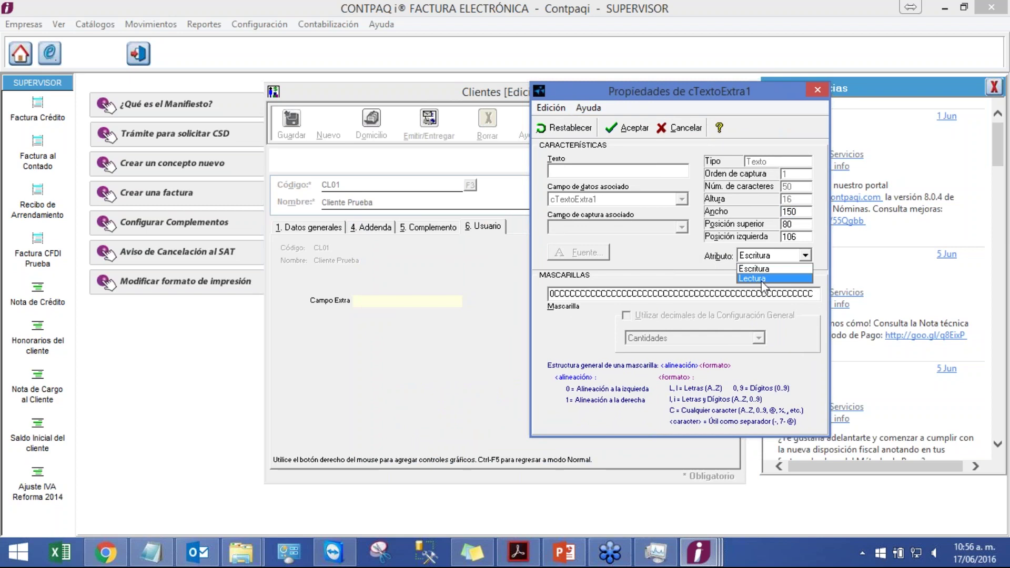
{"action": "left_click", "coordinate": [674, 297]}
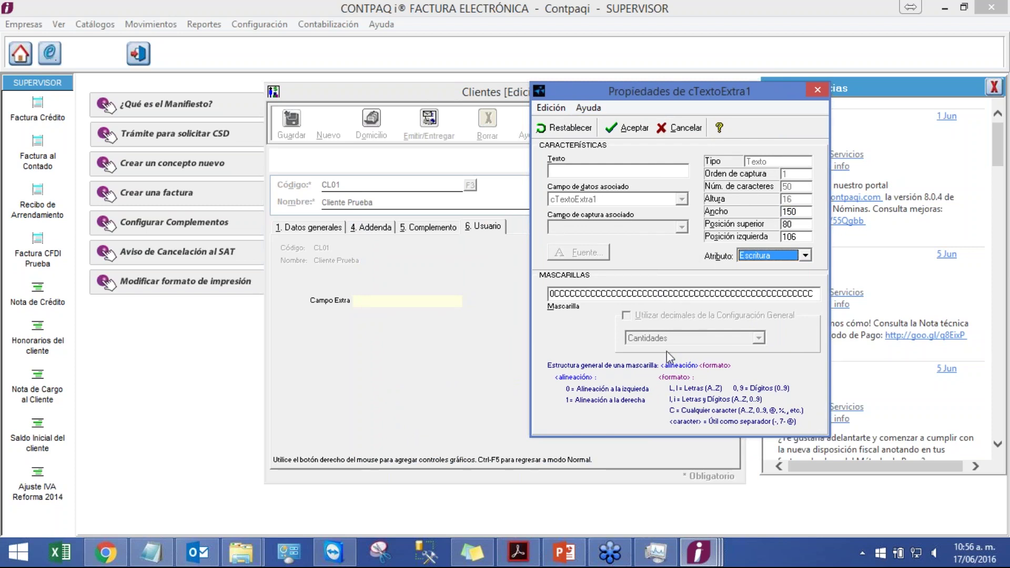
{"action": "left_click", "coordinate": [563, 294]}
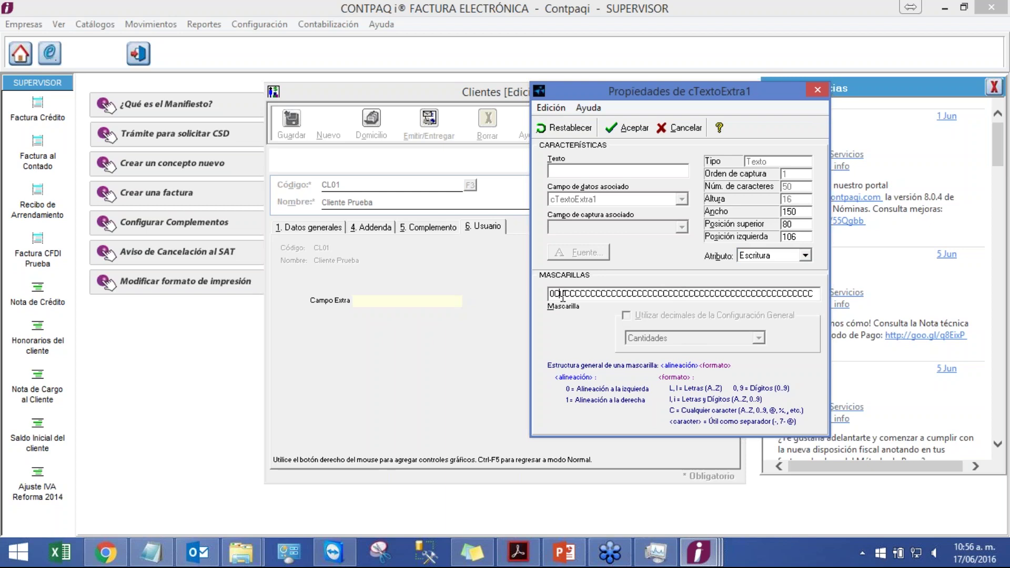
{"action": "key", "text": "Right"}
{"action": "key", "text": "Right"}
{"action": "key", "text": "Right"}
{"action": "key", "text": "Right"}
{"action": "key", "text": "Right"}
{"action": "key", "text": "Right"}
{"action": "key", "text": "Right"}
{"action": "key", "text": "Right"}
{"action": "key", "text": "Right"}
{"action": "key", "text": "Right"}
{"action": "key", "text": "Right"}
{"action": "key", "text": "Right"}
{"action": "key", "text": "Right"}
{"action": "key", "text": "Right"}
{"action": "key", "text": "Right"}
{"action": "key", "text": "Right"}
{"action": "key", "text": "Right"}
{"action": "key", "text": "Right"}
{"action": "key", "text": "Right"}
{"action": "key", "text": "Right"}
{"action": "key", "text": "Right"}
{"action": "key", "text": "Right"}
{"action": "key", "text": "Right"}
{"action": "key", "text": "Right"}
{"action": "key", "text": "Right"}
{"action": "key", "text": "Right"}
{"action": "key", "text": "Right"}
{"action": "key", "text": "Right"}
{"action": "key", "text": "Right"}
{"action": "key", "text": "Right"}
{"action": "key", "text": "Right"}
{"action": "key", "text": "Right"}
{"action": "key", "text": "Right"}
{"action": "key", "text": "Right"}
{"action": "key", "text": "Right"}
{"action": "key", "text": "Right"}
{"action": "key", "text": "Right"}
{"action": "key", "text": "Right"}
{"action": "key", "text": "Right"}
{"action": "key", "text": "Right"}
{"action": "key", "text": "Right"}
{"action": "key", "text": "Right"}
{"action": "key", "text": "Right"}
{"action": "key", "text": "Right"}
{"action": "key", "text": "Right"}
{"action": "key", "text": "Right"}
{"action": "key", "text": "Left"}
{"action": "key", "text": "Left"}
{"action": "key", "text": "Left"}
{"action": "key", "text": "Left"}
{"action": "key", "text": "Left"}
{"action": "key", "text": "Left"}
{"action": "key", "text": "Left"}
{"action": "key", "text": "Left"}
{"action": "key", "text": "Left"}
{"action": "key", "text": "Left"}
{"action": "key", "text": "Left"}
{"action": "key", "text": "Left"}
{"action": "key", "text": "Left"}
{"action": "key", "text": "Left"}
{"action": "key", "text": "Left"}
{"action": "key", "text": "Left"}
{"action": "key", "text": "Left"}
{"action": "key", "text": "Left"}
{"action": "key", "text": "Left"}
{"action": "key", "text": "Left"}
{"action": "key", "text": "Left"}
{"action": "left_click", "coordinate": [622, 130]}
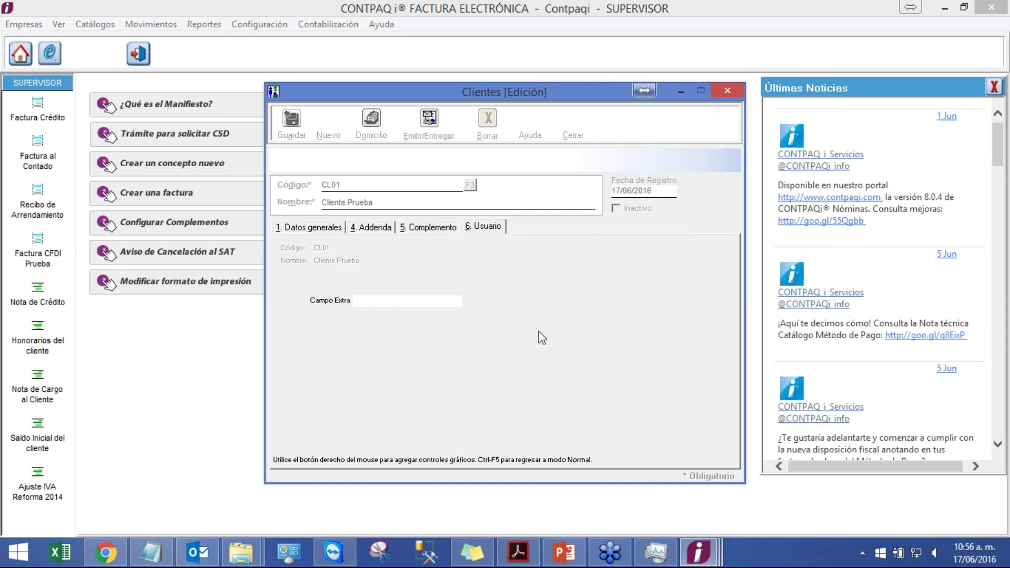
- Exit configurable mode, saving the form layout, and check that Campo Extra shows on the Usuario tab
{"action": "key", "text": "ctrl+F5"}
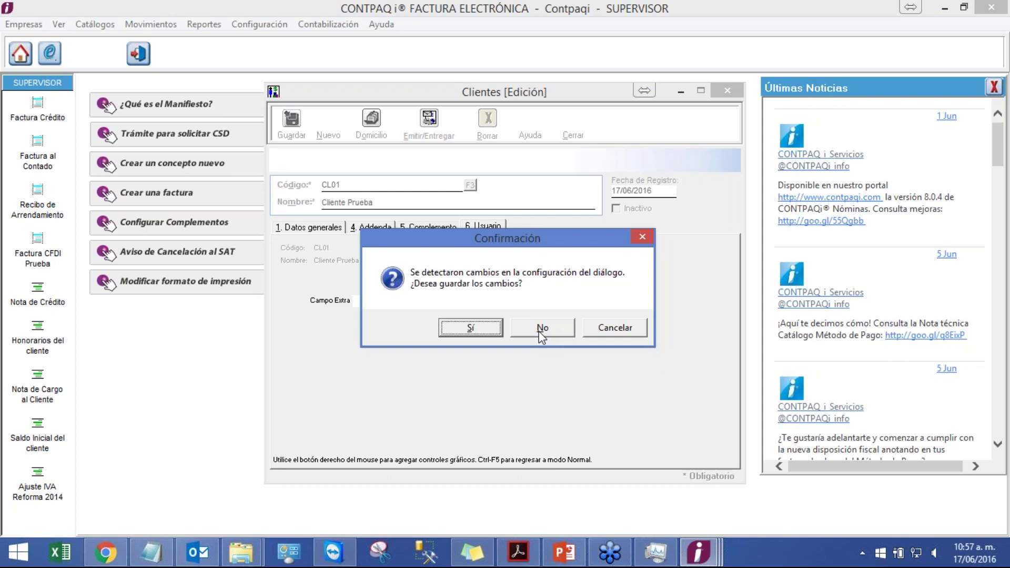
{"action": "left_click", "coordinate": [468, 332]}
{"action": "left_click", "coordinate": [322, 230]}
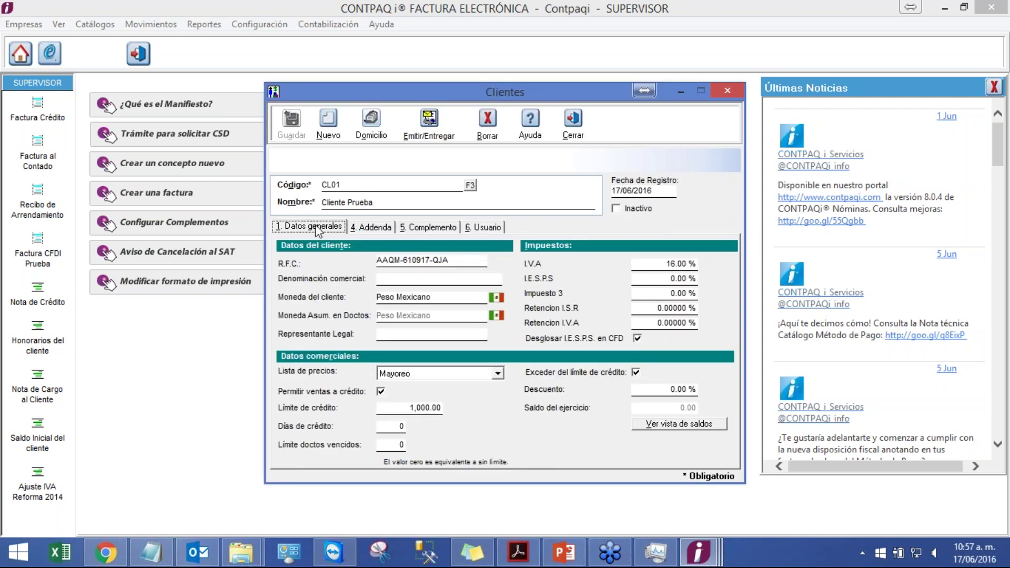
{"action": "left_click", "coordinate": [484, 228]}
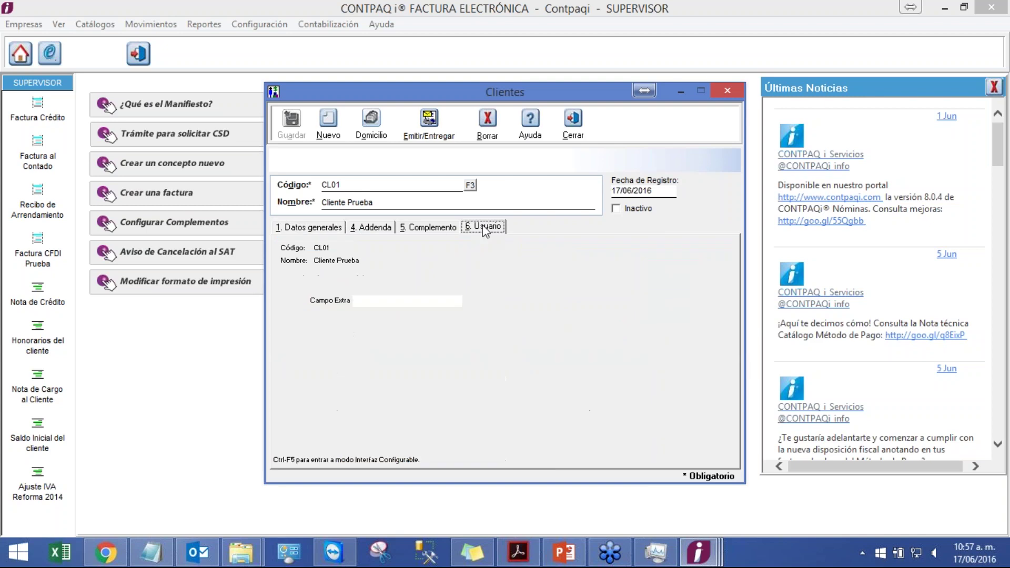
{"action": "left_click", "coordinate": [311, 227]}
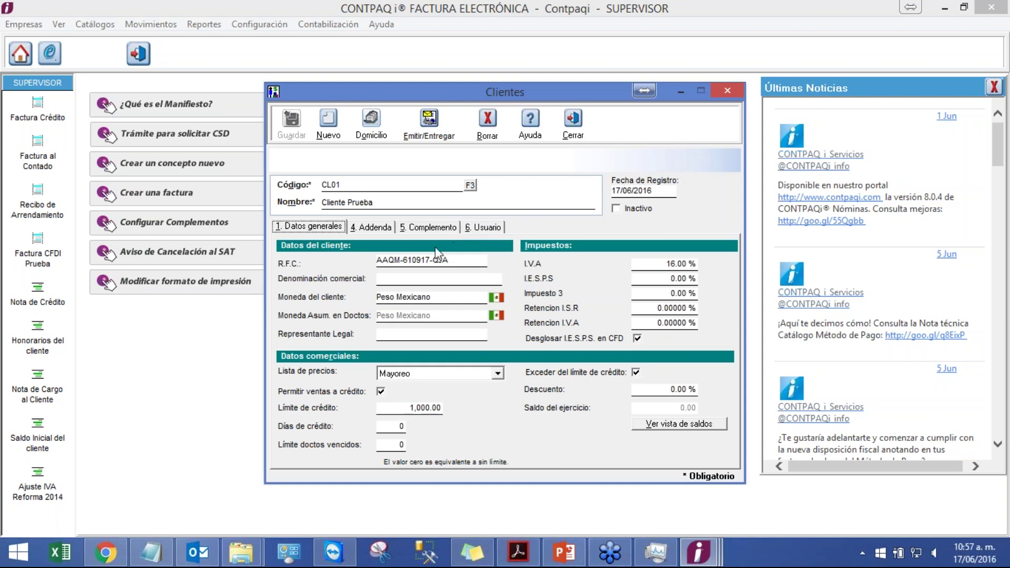
{"action": "left_click", "coordinate": [485, 227]}
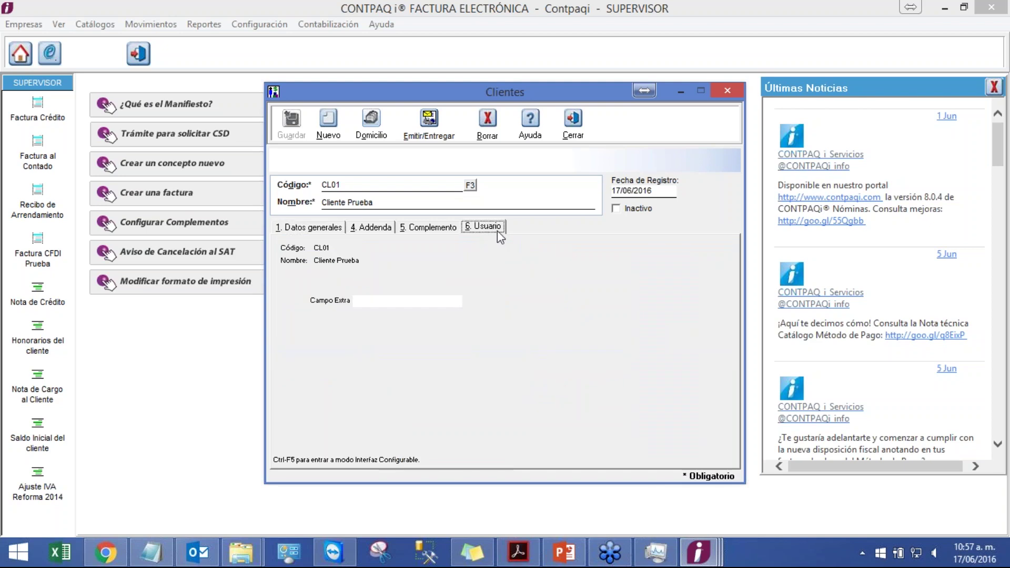
- Enter 'Prueba' in Campo Extra, save client CL01, and confirm the value persists on Usuario
{"action": "left_click", "coordinate": [400, 303]}
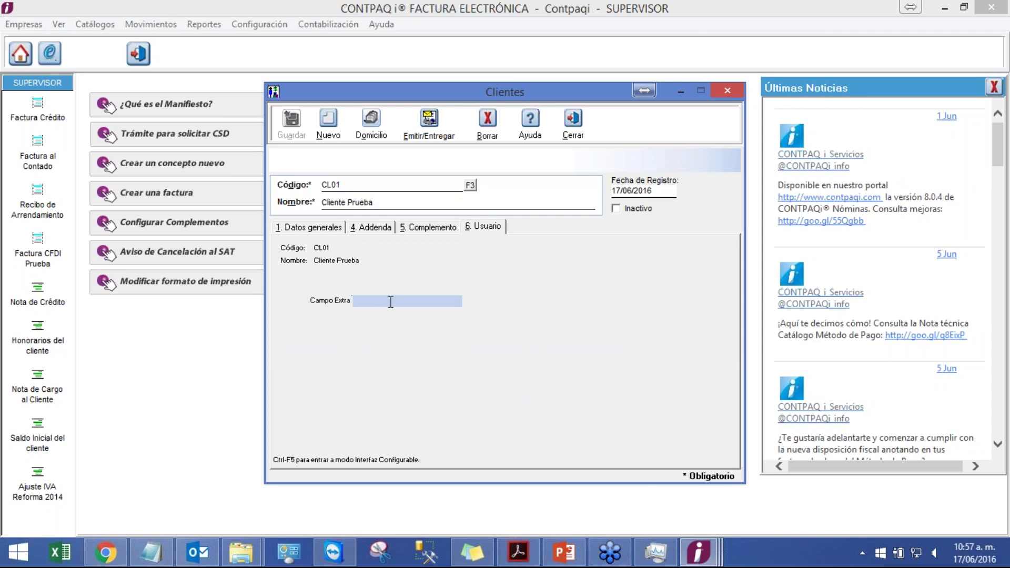
{"action": "type", "text": "Prueba"}
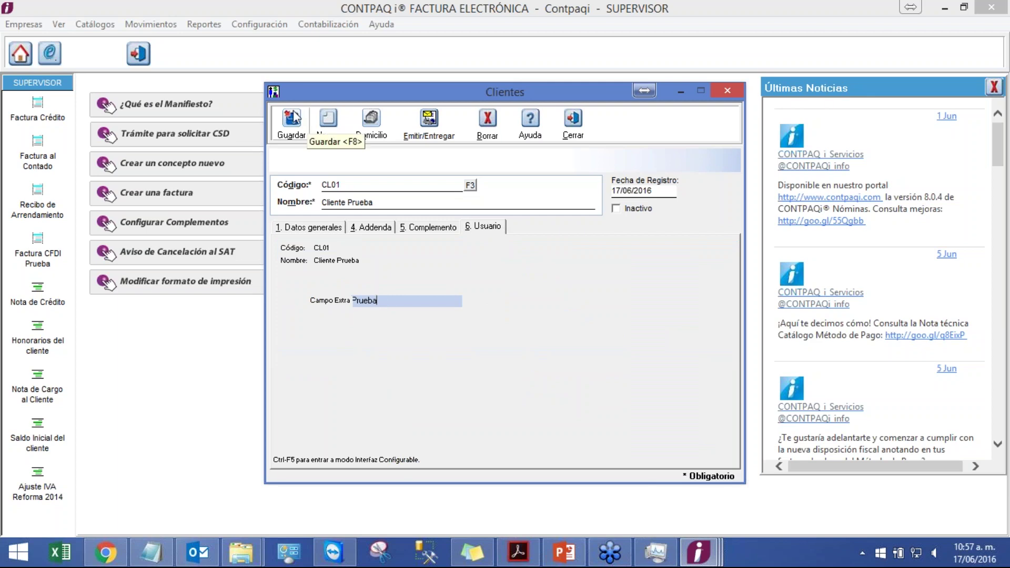
{"action": "left_click", "coordinate": [292, 120]}
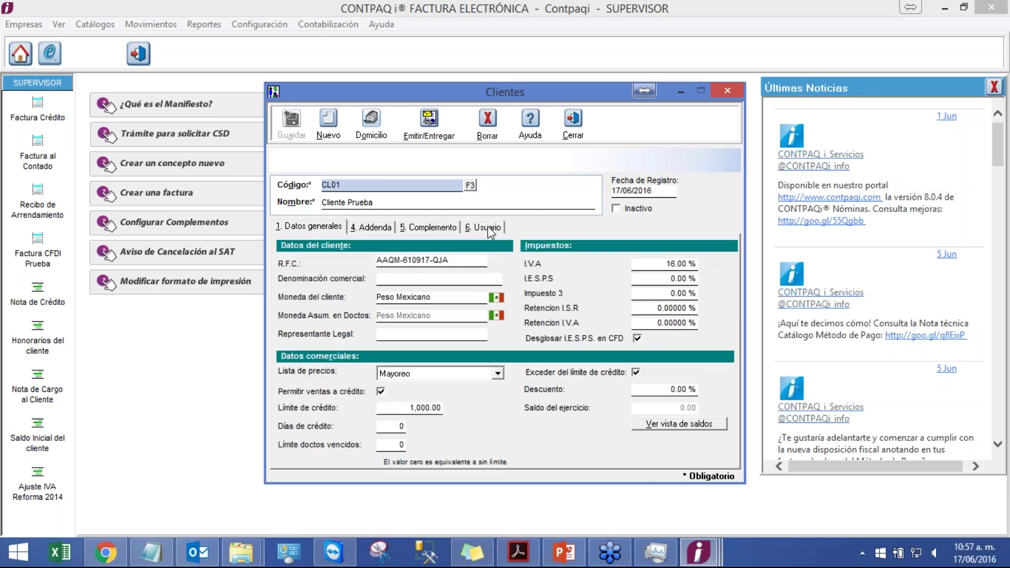
{"action": "left_click", "coordinate": [488, 228]}
{"action": "left_click", "coordinate": [401, 305]}
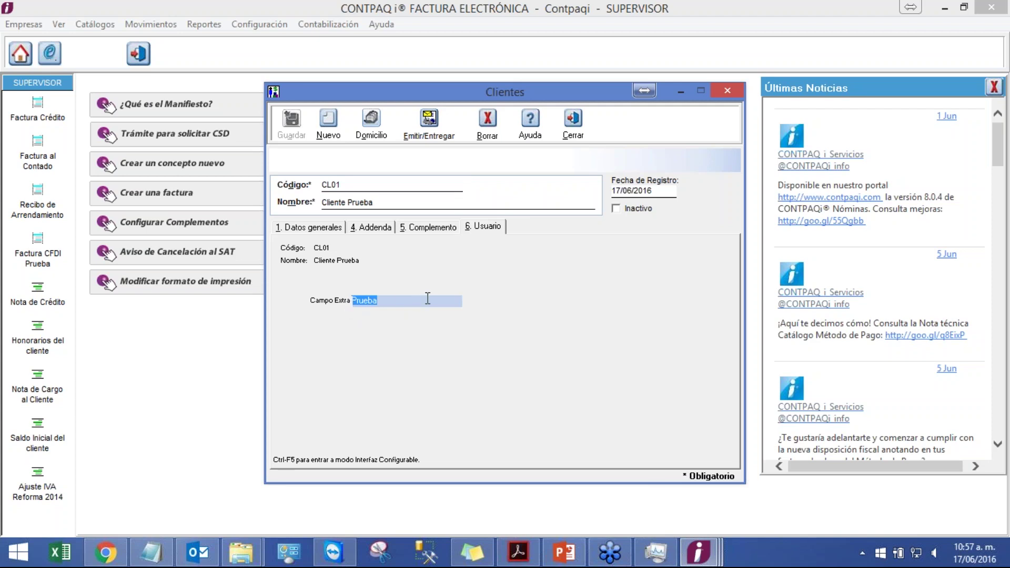
- Present slide 30, 'Interfaz configurable', of the Configuración de empresas deck full-screen
{"action": "mouse_move", "coordinate": [575, 551]}
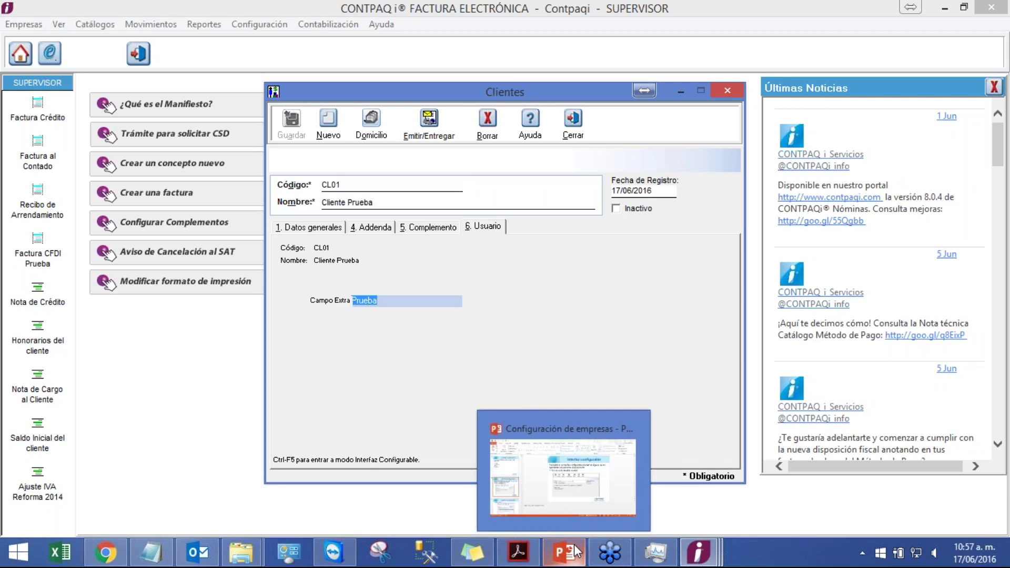
{"action": "left_click", "coordinate": [578, 495]}
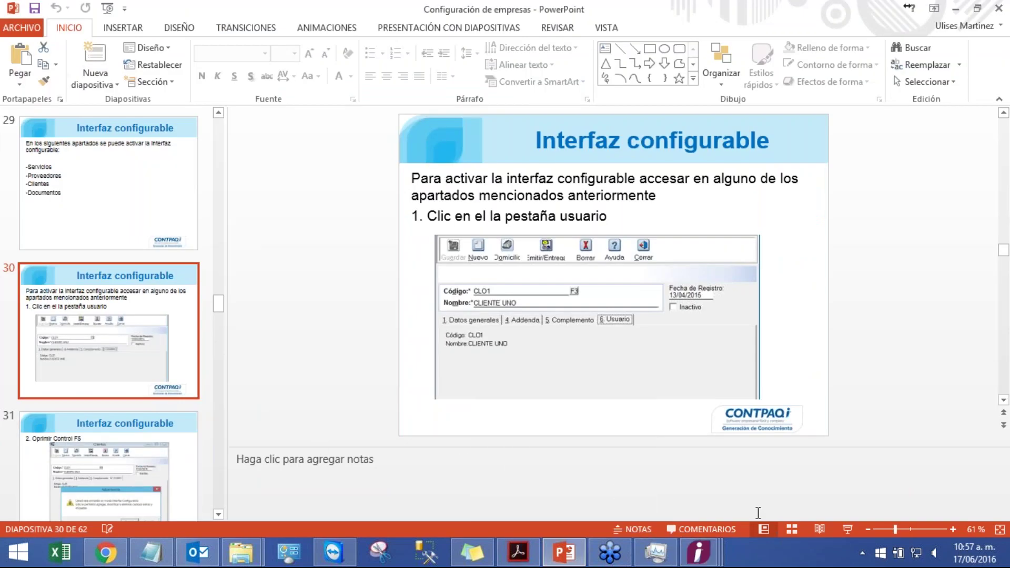
{"action": "left_click", "coordinate": [842, 528]}
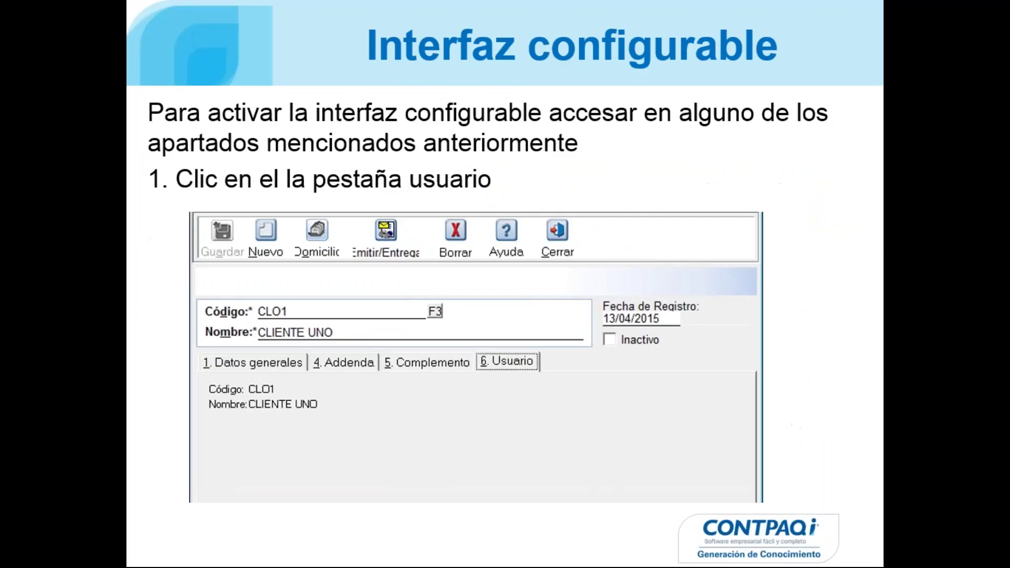
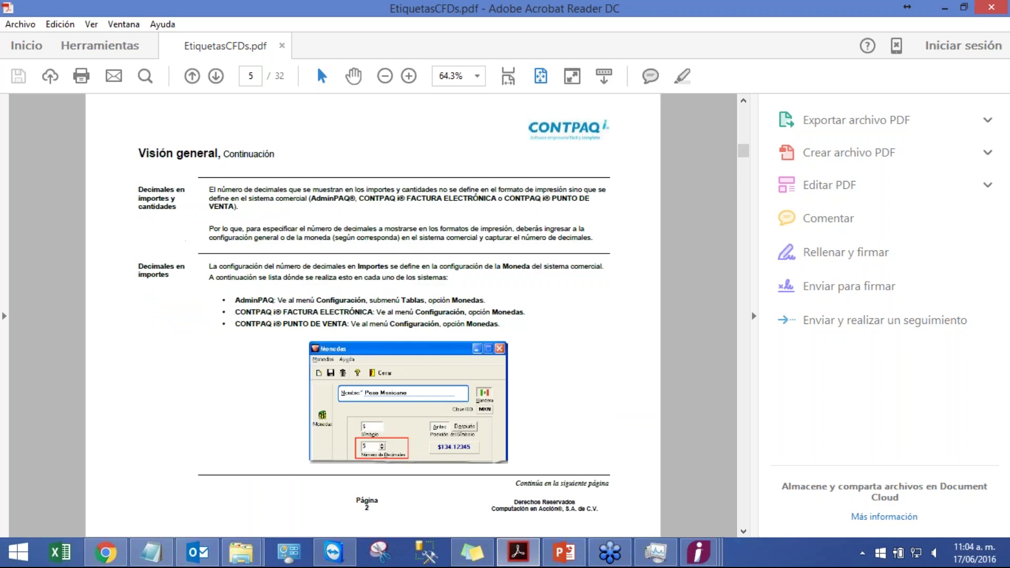
- Page through the EtiquetasCFDs label tables to page 32 of 32, then close Acrobat Reader
{"action": "scroll", "coordinate": [373, 316], "scroll_direction": "down", "scroll_amount": 3}
{"action": "scroll", "coordinate": [373, 315], "scroll_direction": "down", "scroll_amount": 1}
{"action": "scroll", "coordinate": [373, 315], "scroll_direction": "up", "scroll_amount": 1}
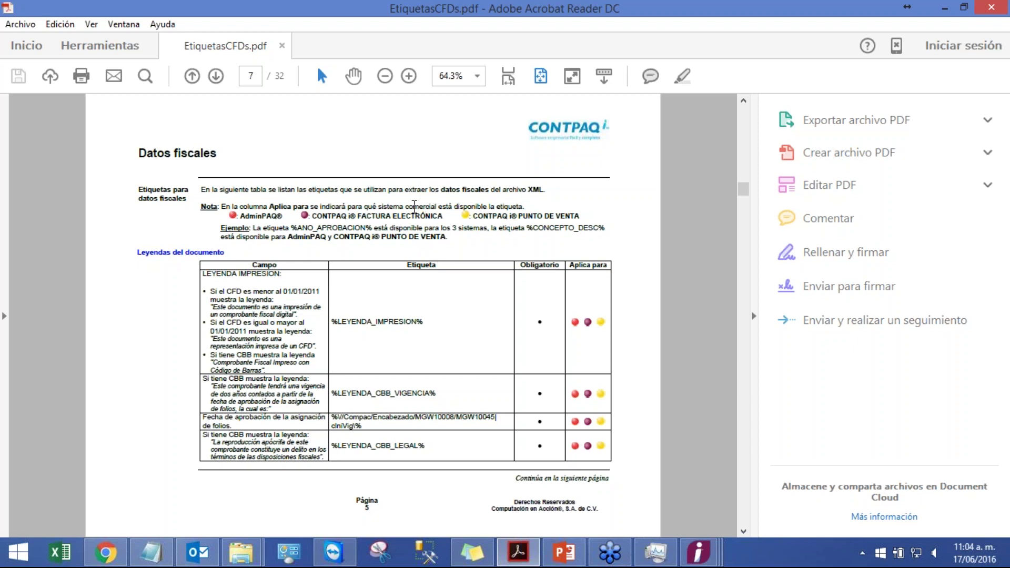
{"action": "scroll", "coordinate": [392, 225], "scroll_direction": "down", "scroll_amount": 2}
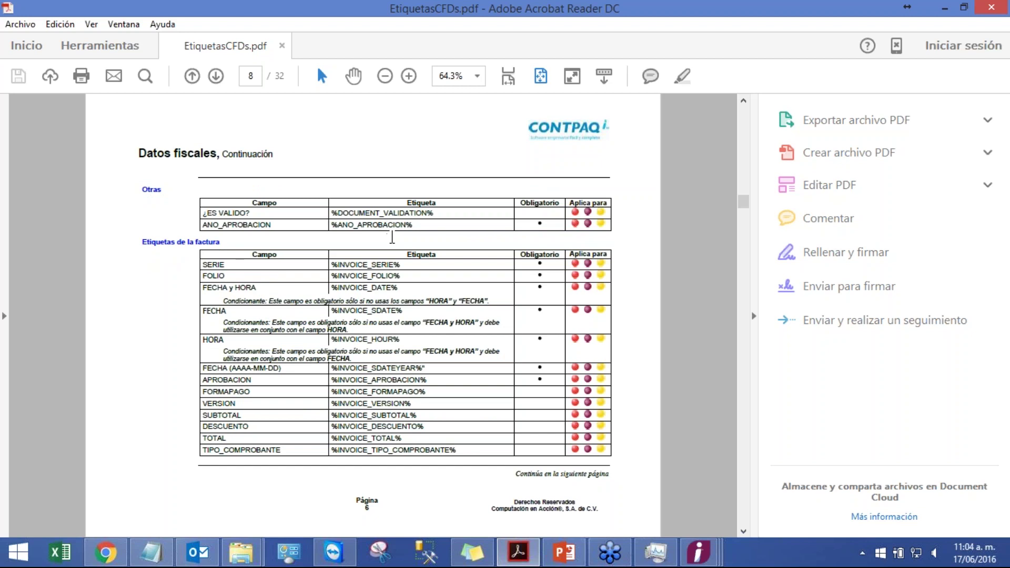
{"action": "scroll", "coordinate": [392, 237], "scroll_direction": "down", "scroll_amount": 4}
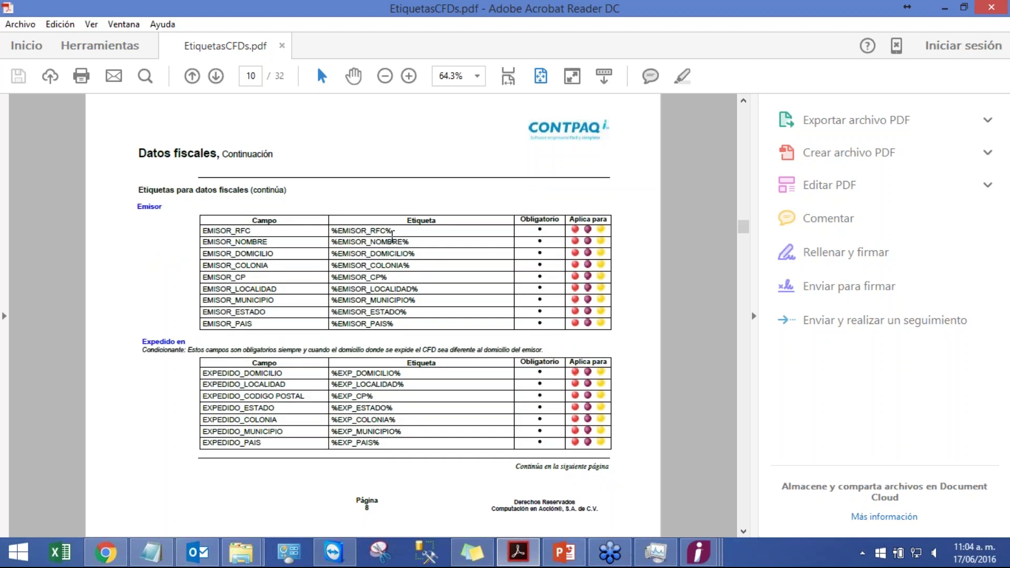
{"action": "scroll", "coordinate": [392, 238], "scroll_direction": "down", "scroll_amount": 2}
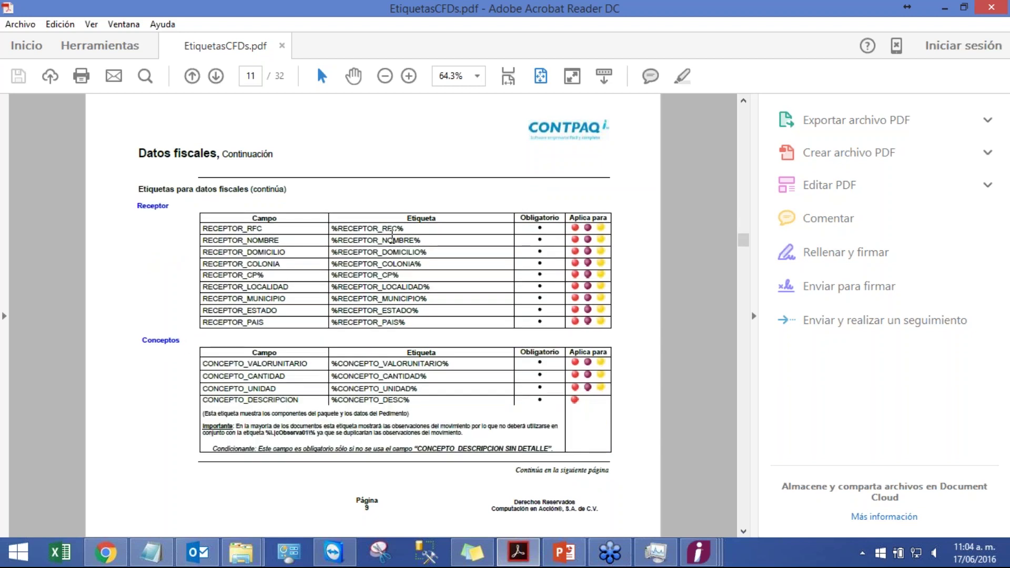
{"action": "scroll", "coordinate": [391, 237], "scroll_direction": "down", "scroll_amount": 2}
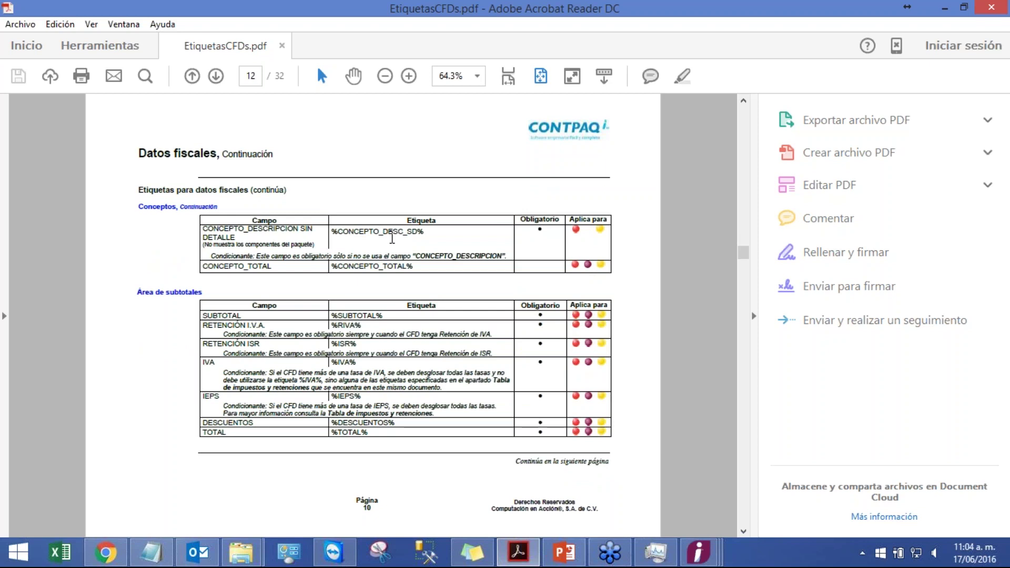
{"action": "scroll", "coordinate": [391, 239], "scroll_direction": "down", "scroll_amount": 4}
{"action": "scroll", "coordinate": [393, 237], "scroll_direction": "down", "scroll_amount": 2}
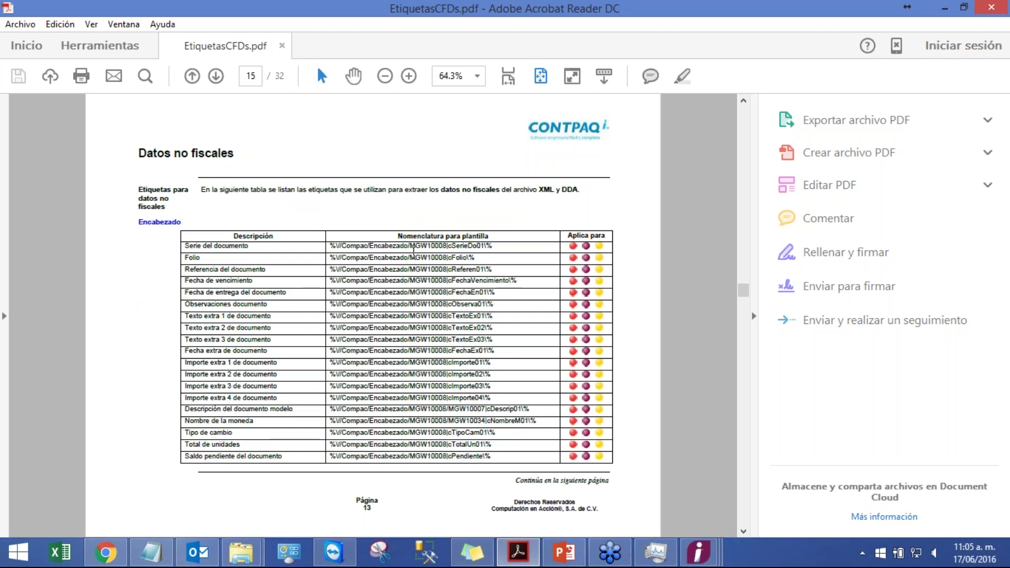
{"action": "scroll", "coordinate": [413, 250], "scroll_direction": "down", "scroll_amount": 1}
{"action": "scroll", "coordinate": [413, 251], "scroll_direction": "down", "scroll_amount": 6}
{"action": "scroll", "coordinate": [413, 251], "scroll_direction": "down", "scroll_amount": 1}
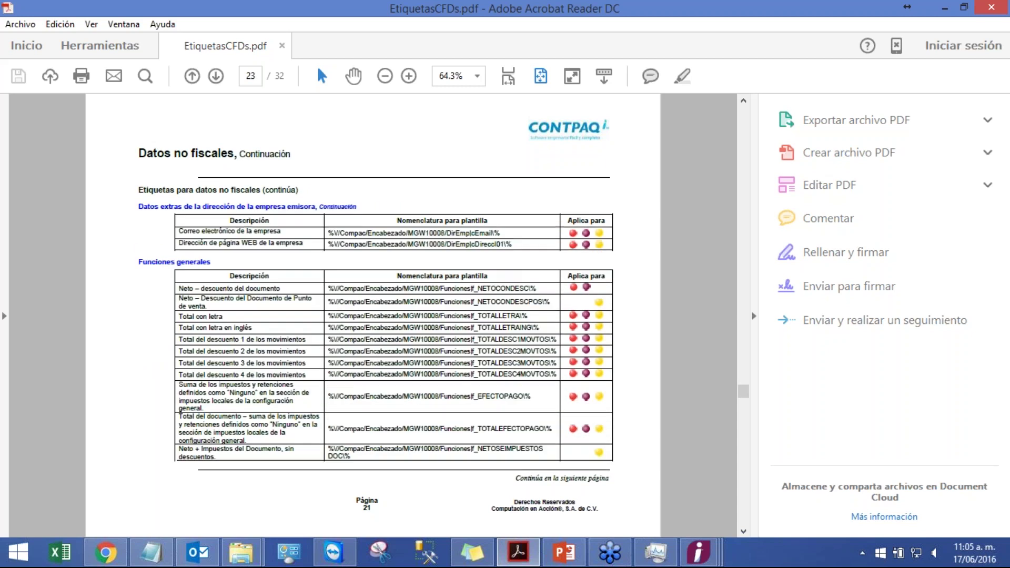
{"action": "scroll", "coordinate": [375, 362], "scroll_direction": "down", "scroll_amount": 1}
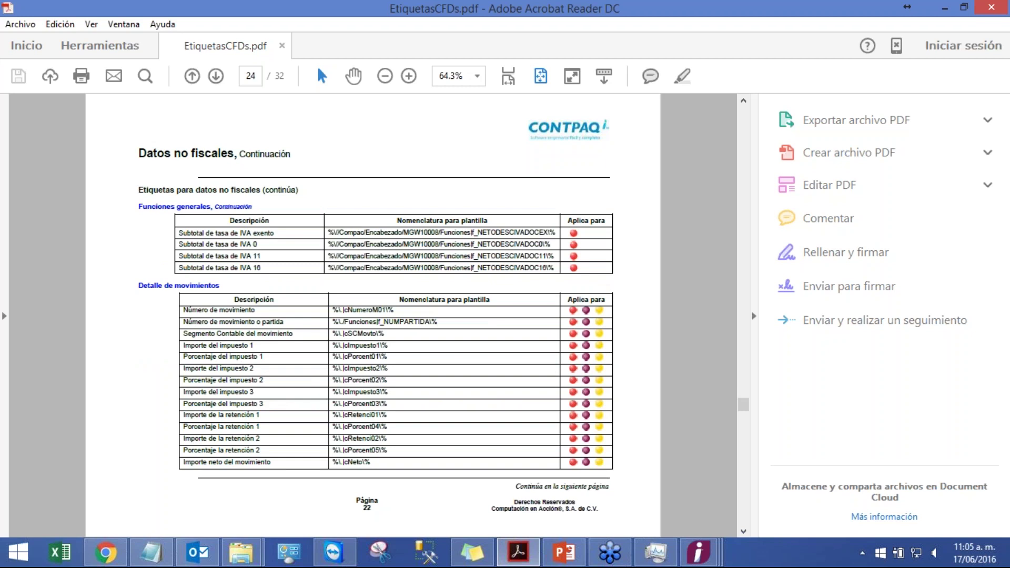
{"action": "scroll", "coordinate": [373, 315], "scroll_direction": "down", "scroll_amount": 3}
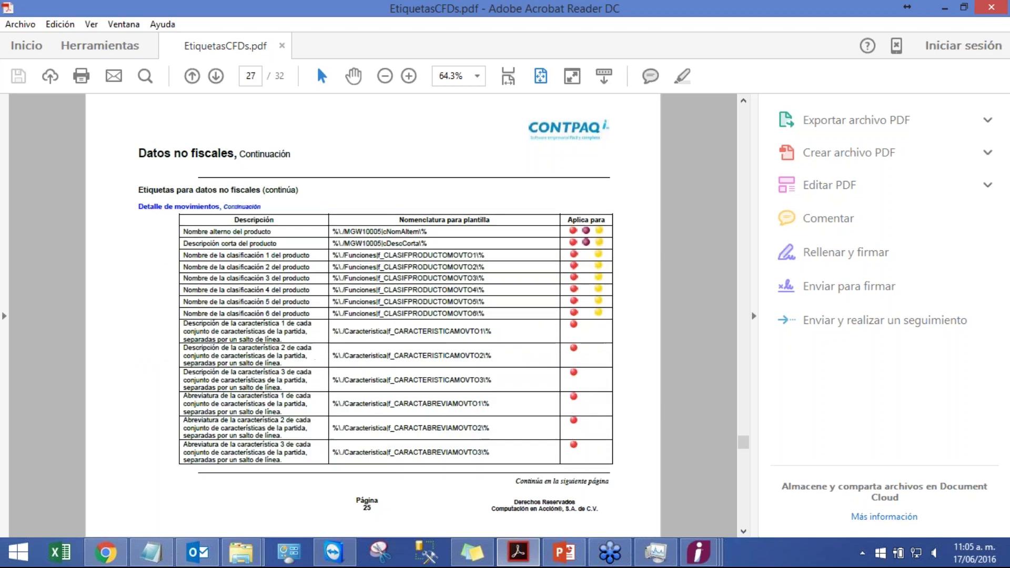
{"action": "scroll", "coordinate": [411, 227], "scroll_direction": "down", "scroll_amount": 4}
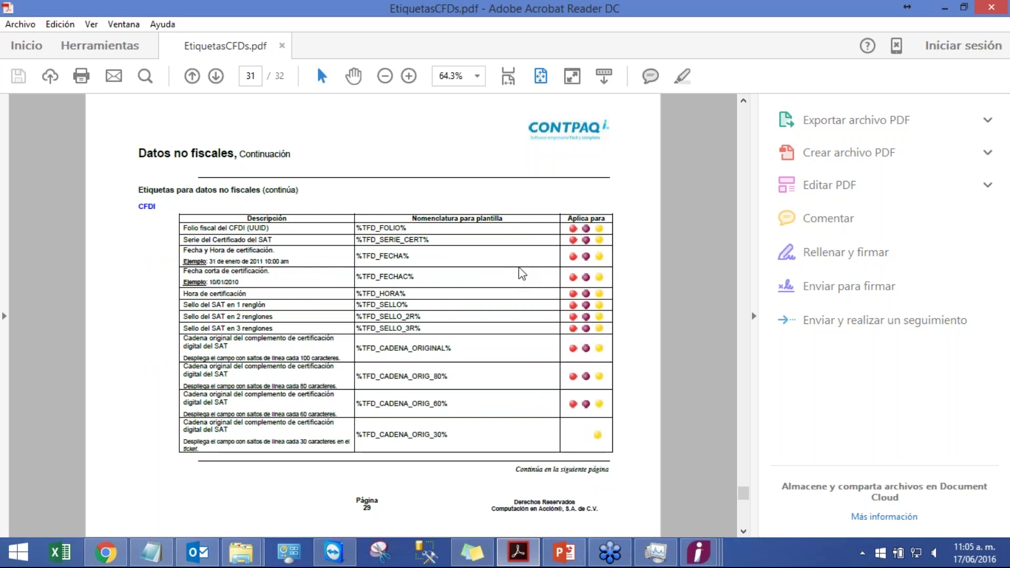
{"action": "scroll", "coordinate": [520, 273], "scroll_direction": "down", "scroll_amount": 1}
{"action": "left_click", "coordinate": [1002, 7]}
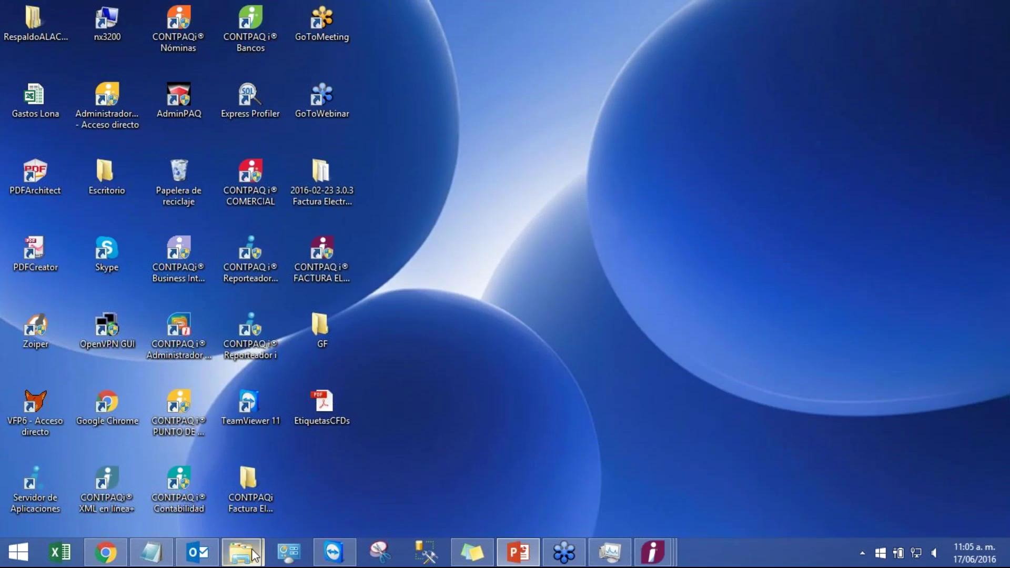
- Close the client record and the client list in CONTPAQi
{"action": "mouse_move", "coordinate": [252, 554]}
{"action": "left_click", "coordinate": [323, 489]}
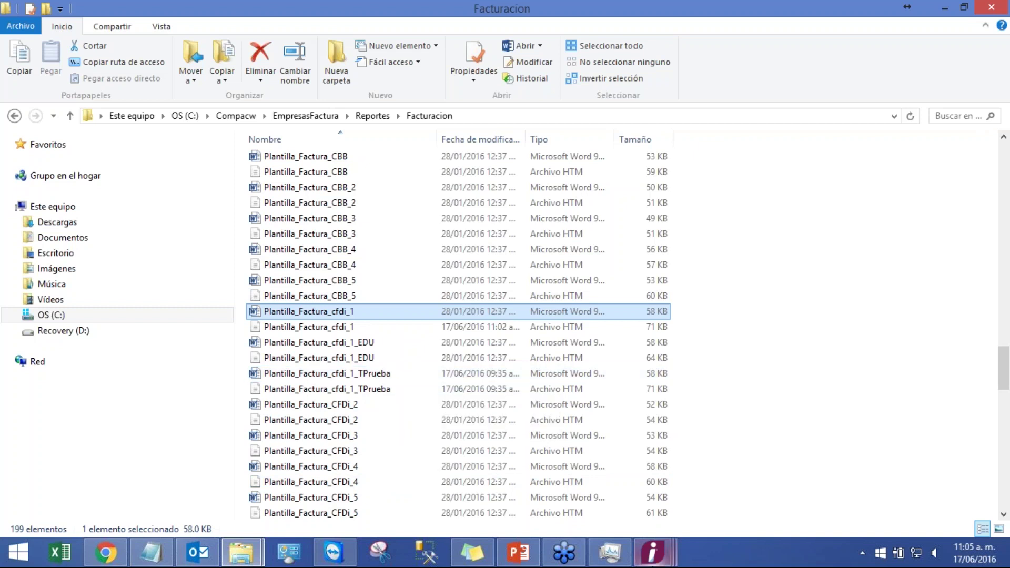
{"action": "left_click", "coordinate": [652, 552]}
{"action": "left_click", "coordinate": [794, 478]}
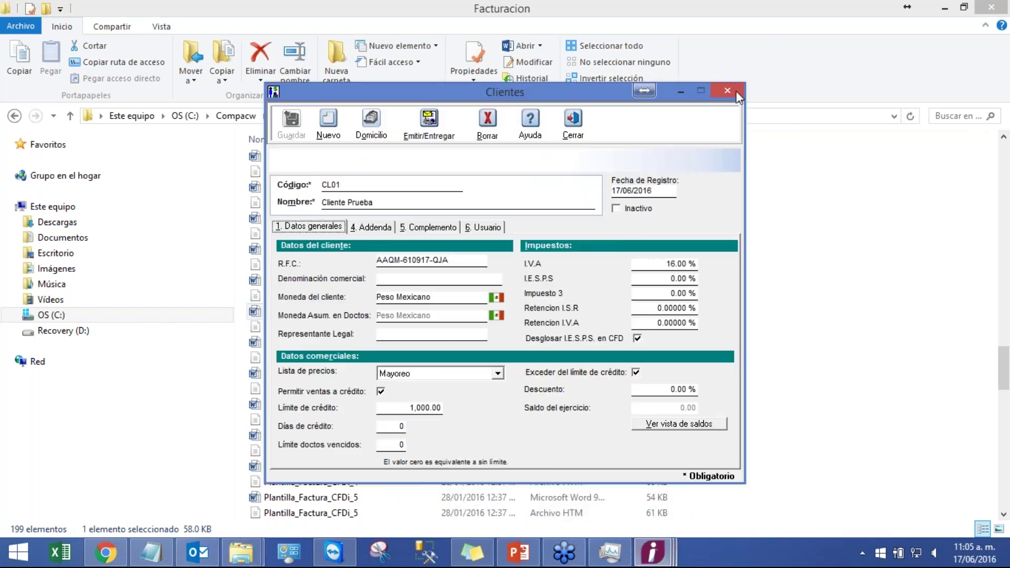
{"action": "left_click", "coordinate": [739, 97]}
{"action": "mouse_move", "coordinate": [653, 552]}
{"action": "left_click", "coordinate": [768, 505]}
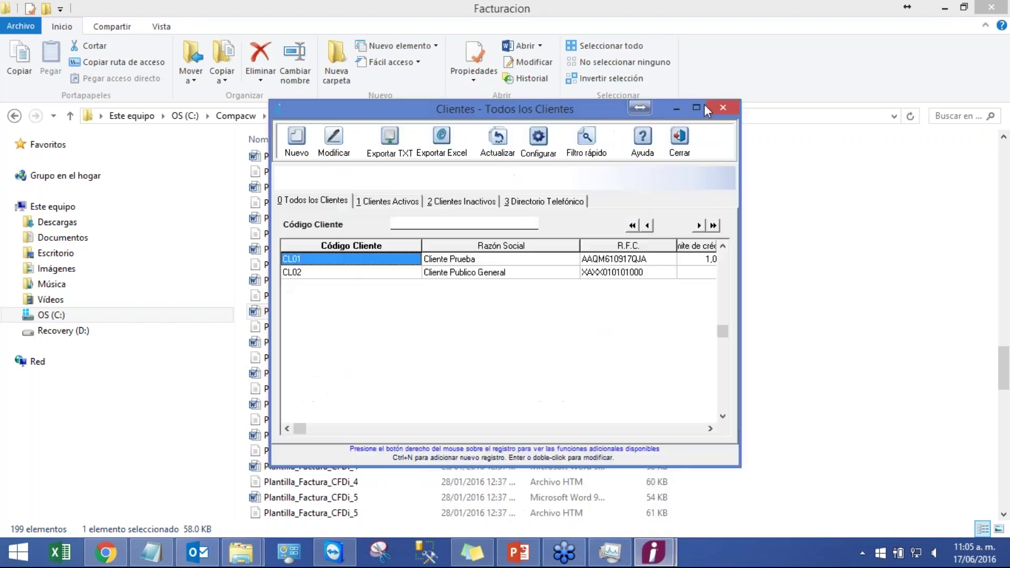
{"action": "left_click", "coordinate": [724, 104]}
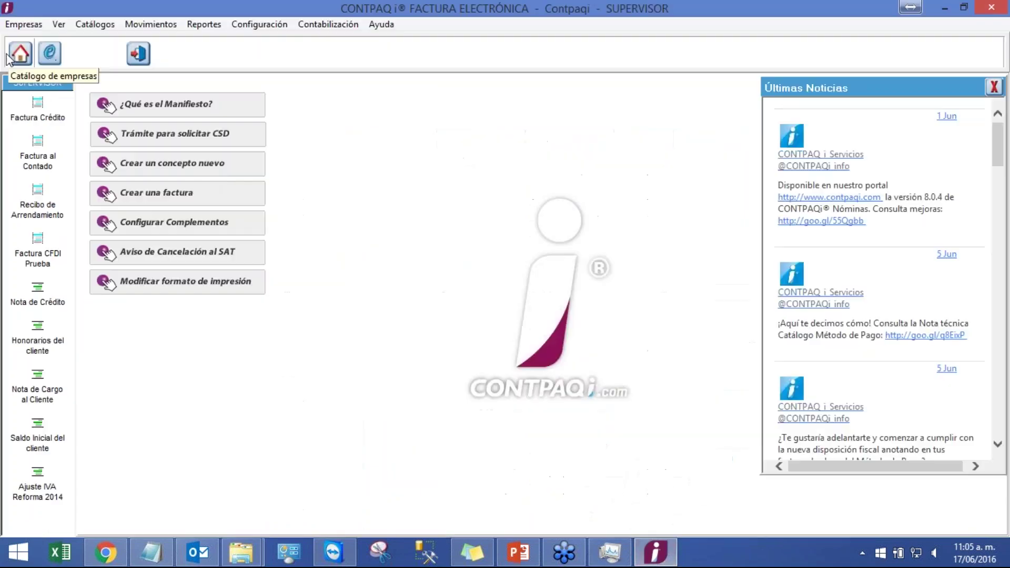
- Open Empresa Prueba from the company catalogue and close the credit invoice window that appears
{"action": "left_click", "coordinate": [9, 55]}
{"action": "left_click", "coordinate": [368, 266]}
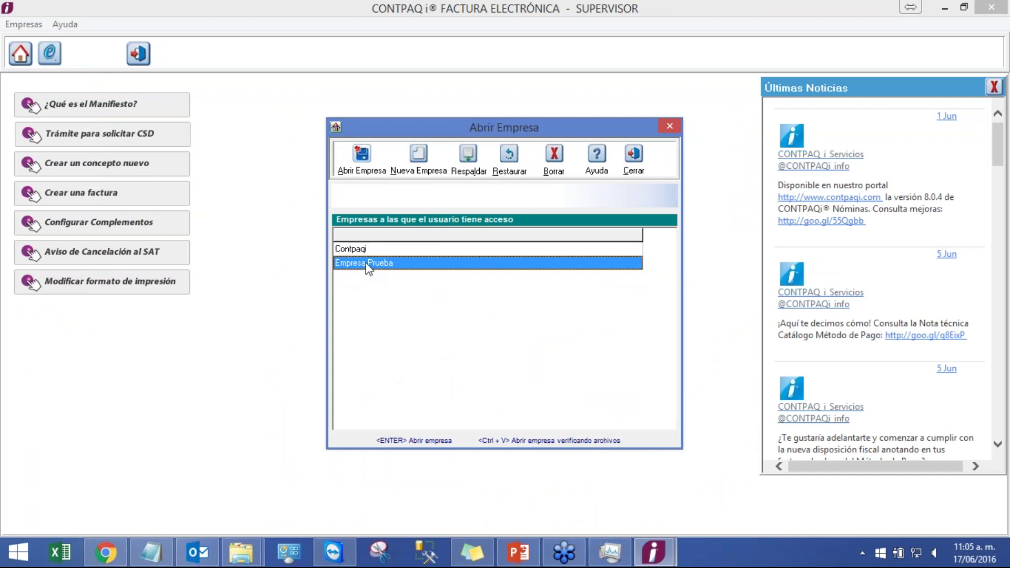
{"action": "double_click", "coordinate": [368, 263]}
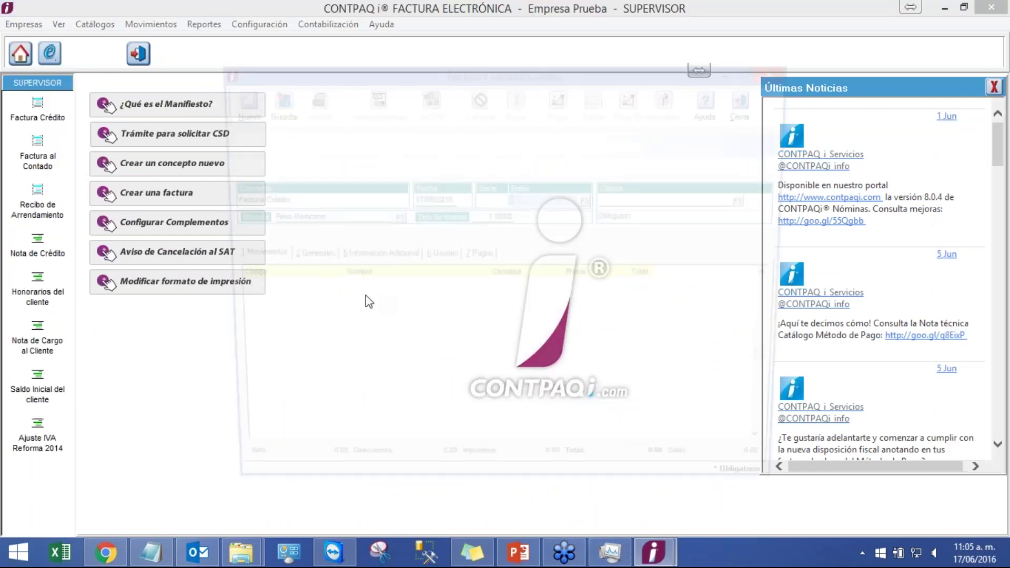
{"action": "left_click", "coordinate": [752, 100]}
- Open the Factura Crédito invoice list through Movimientos > Facturas
{"action": "mouse_move", "coordinate": [241, 552]}
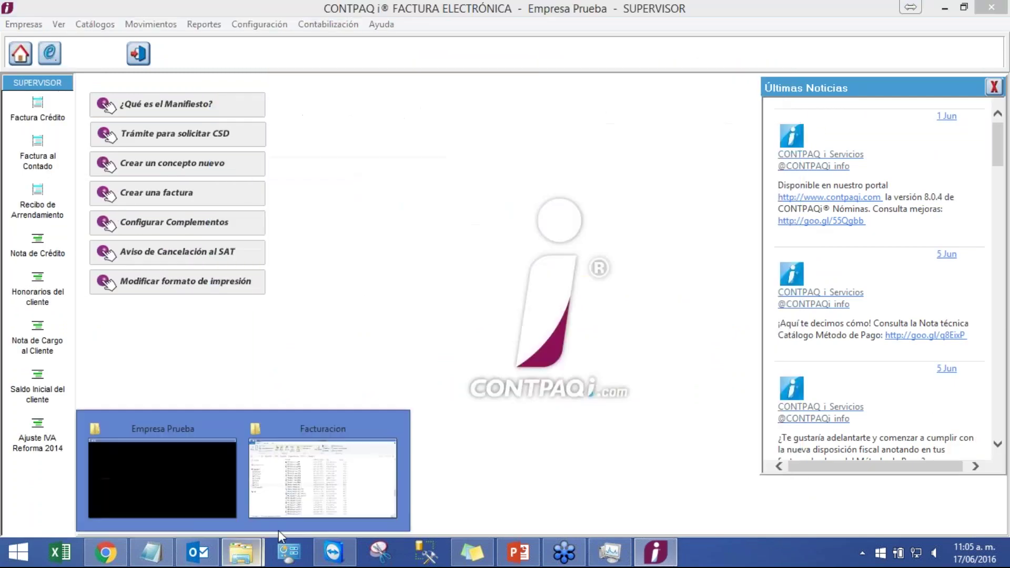
{"action": "left_click", "coordinate": [330, 503]}
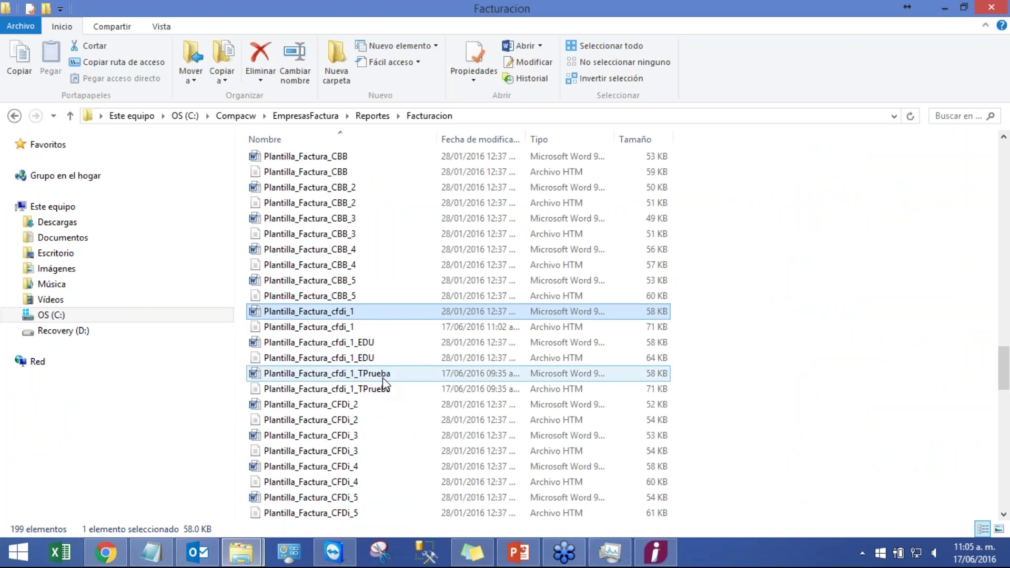
{"action": "key", "text": "alt+Tab"}
{"action": "left_click", "coordinate": [152, 25]}
{"action": "mouse_move", "coordinate": [158, 40]}
{"action": "left_click", "coordinate": [304, 40]}
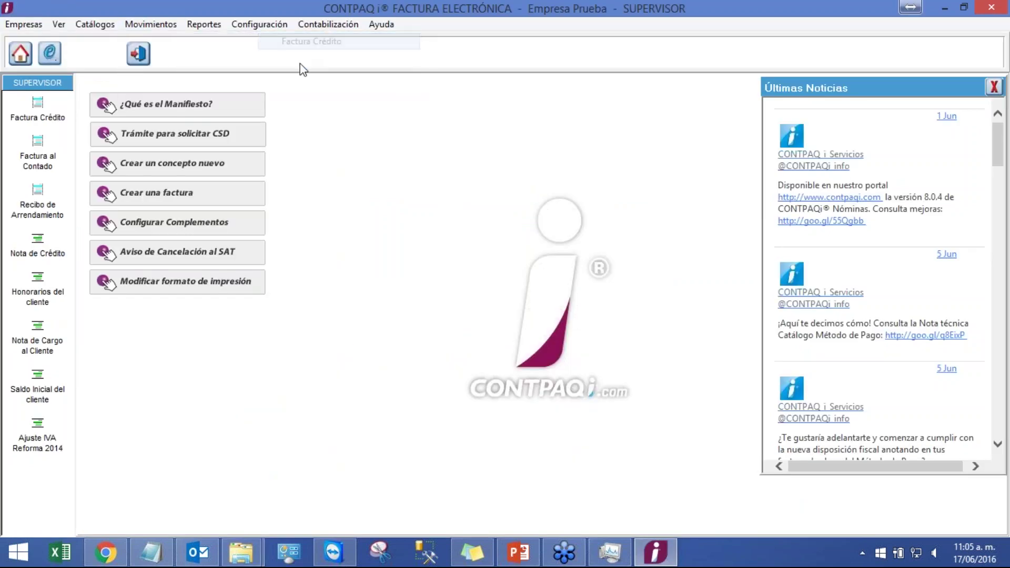
- Open the 16/06/2016 credit invoice, folio 1, and confirm its Usuario extra text reads 'Texto de prueba'
{"action": "double_click", "coordinate": [342, 259]}
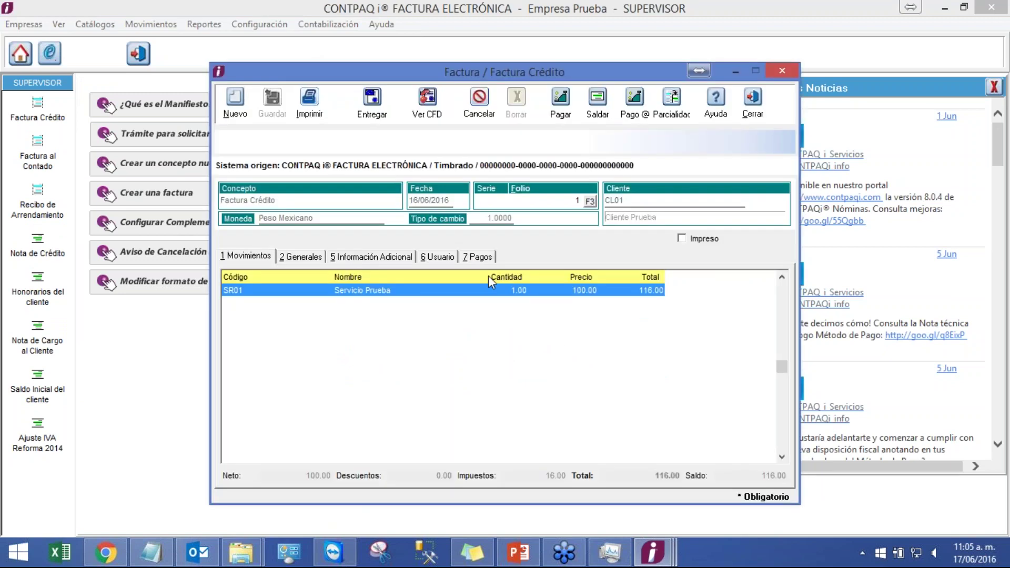
{"action": "left_click", "coordinate": [436, 258]}
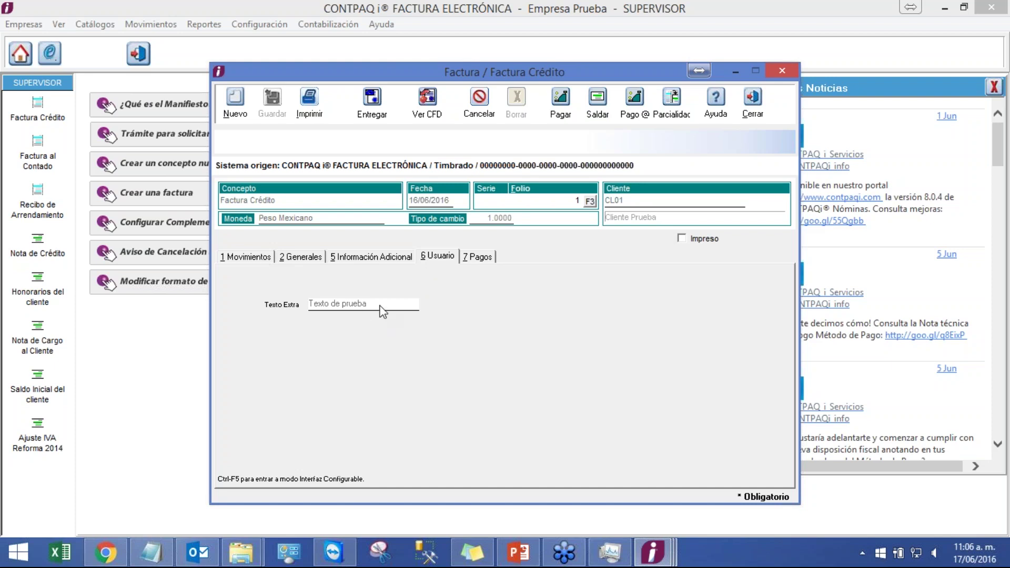
{"action": "left_click", "coordinate": [257, 258]}
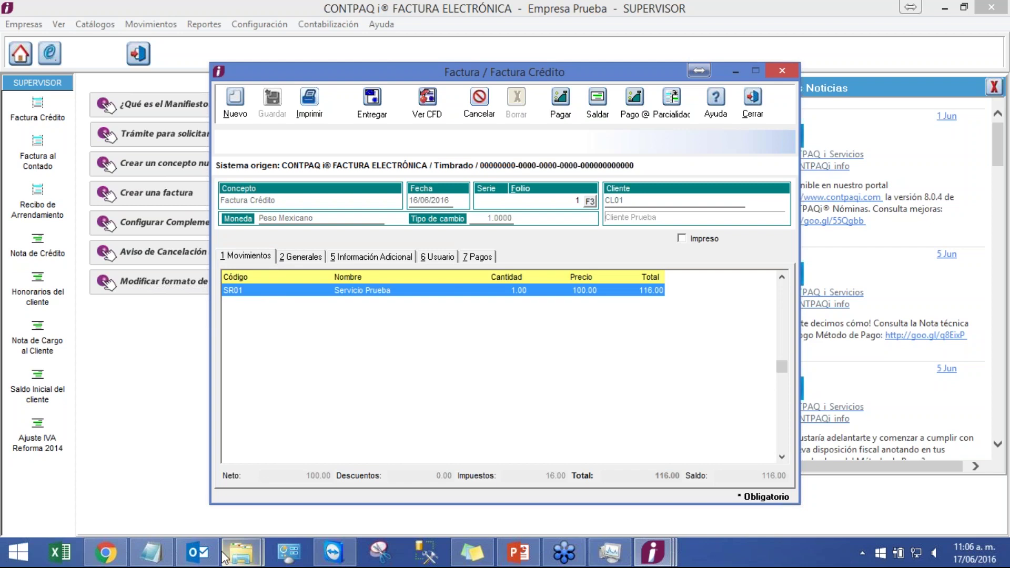
{"action": "mouse_move", "coordinate": [231, 552]}
{"action": "left_click", "coordinate": [297, 475]}
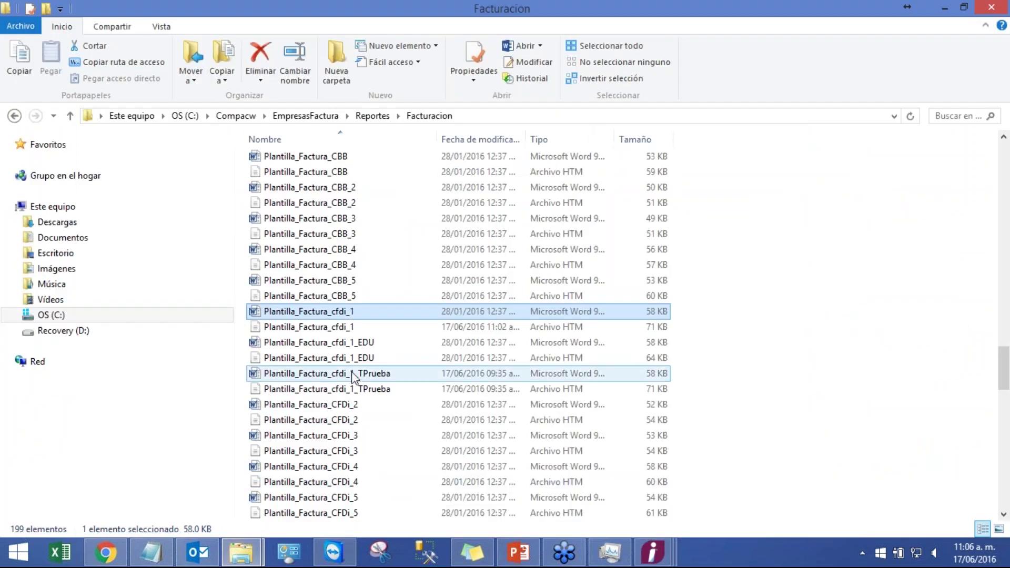
{"action": "double_click", "coordinate": [351, 374]}
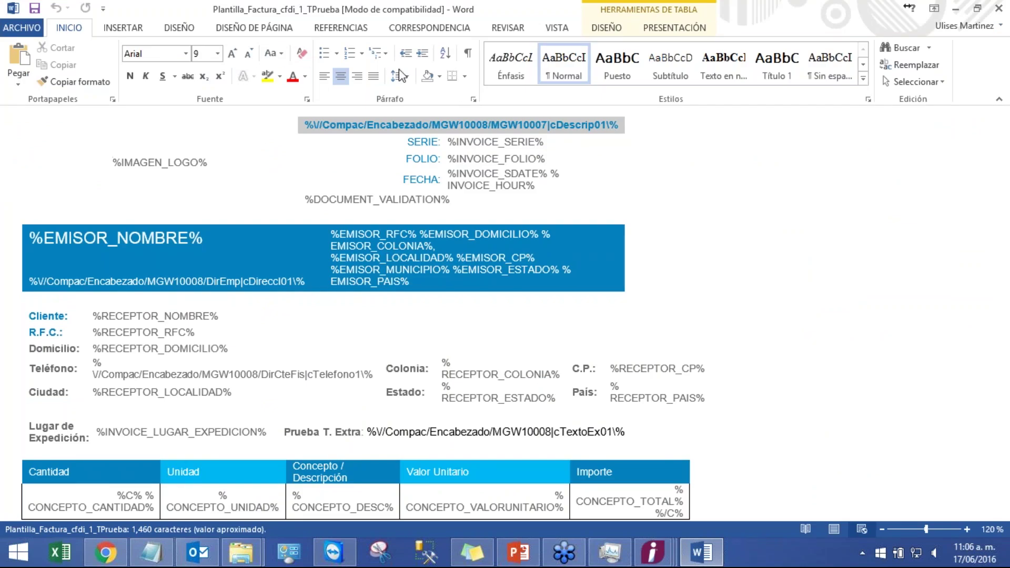
{"action": "left_click", "coordinate": [836, 528]}
{"action": "scroll", "coordinate": [709, 432], "scroll_direction": "down", "scroll_amount": 4}
{"action": "scroll", "coordinate": [685, 415], "scroll_direction": "down", "scroll_amount": 1}
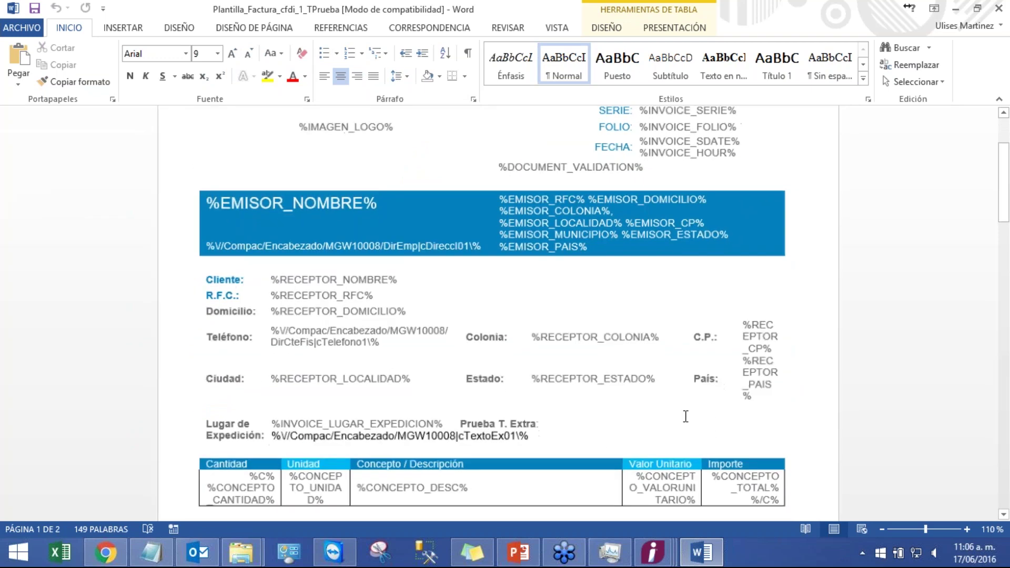
{"action": "scroll", "coordinate": [679, 417], "scroll_direction": "down", "scroll_amount": 1}
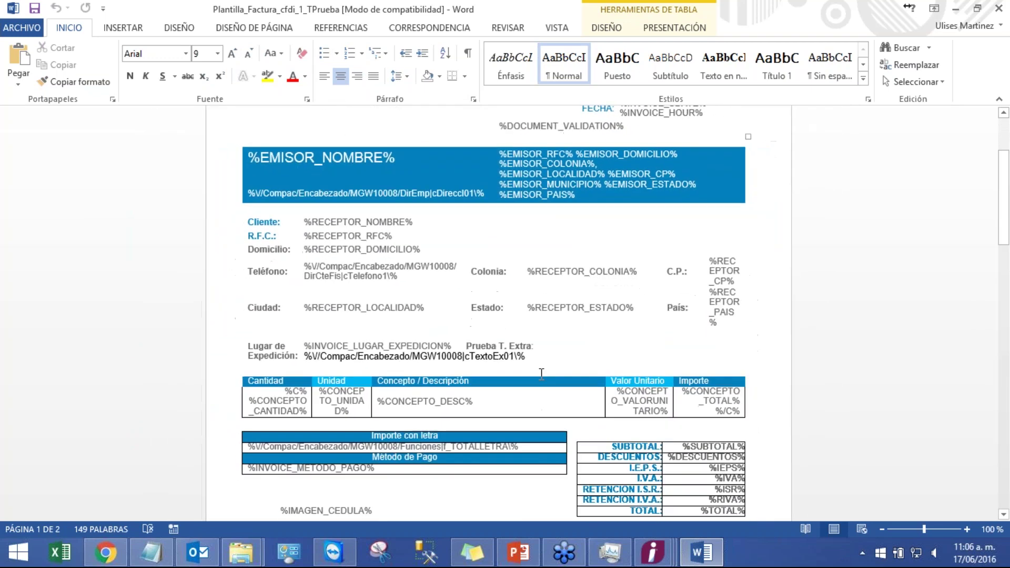
{"action": "scroll", "coordinate": [546, 368], "scroll_direction": "up", "scroll_amount": 1}
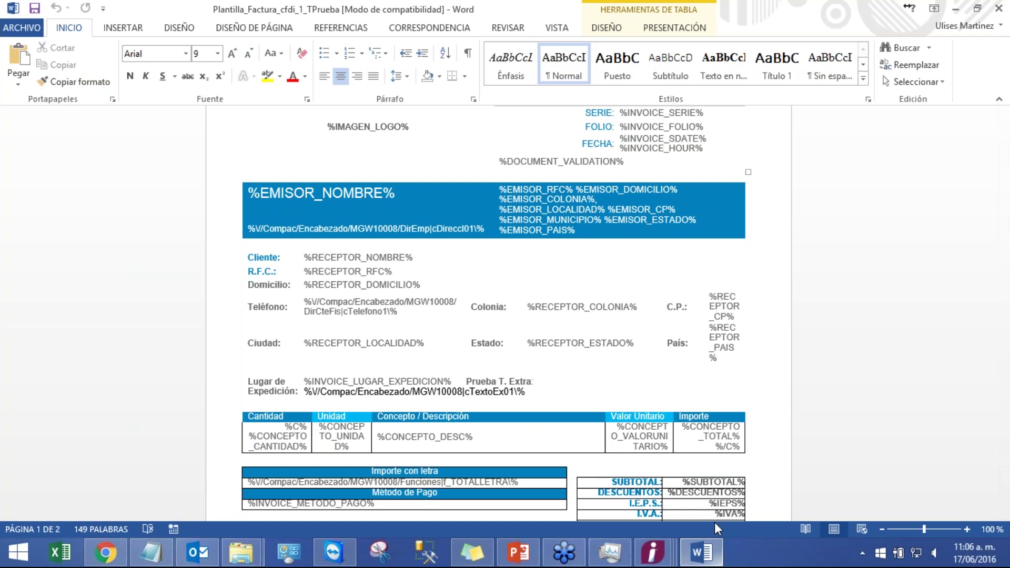
{"action": "left_click", "coordinate": [1008, 558]}
- Open EtiquetasCFDs.pdf, dismiss the accessibility prompt, and search 'extra' to reach page 15
{"action": "double_click", "coordinate": [329, 404]}
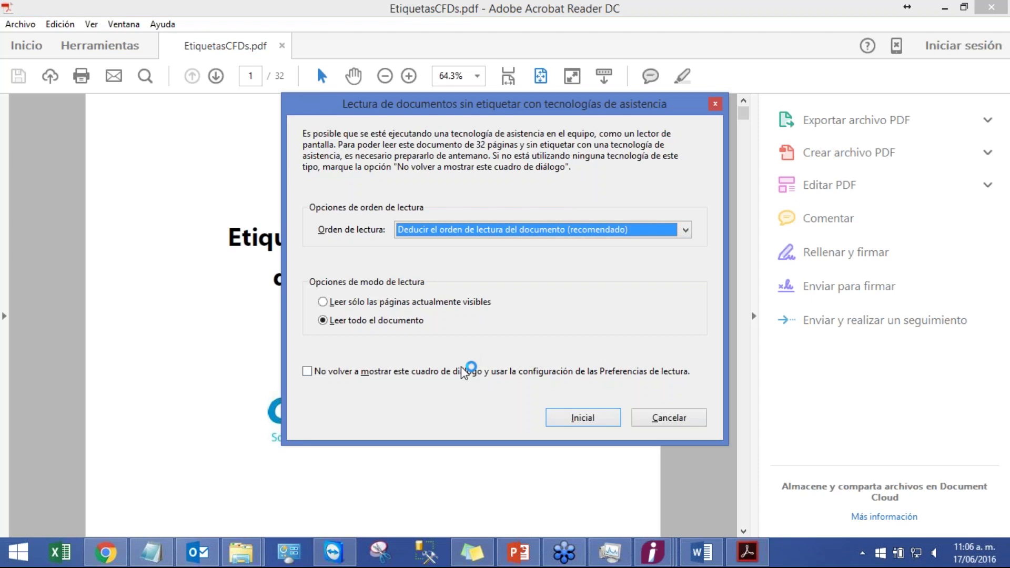
{"action": "left_click", "coordinate": [461, 368]}
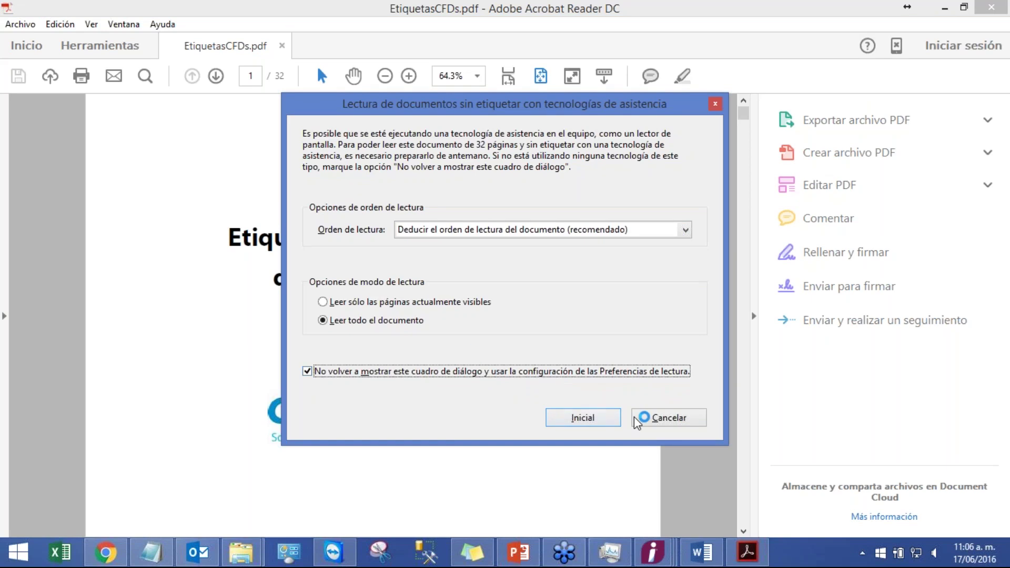
{"action": "left_click", "coordinate": [584, 413]}
{"action": "type", "text": "ca"}
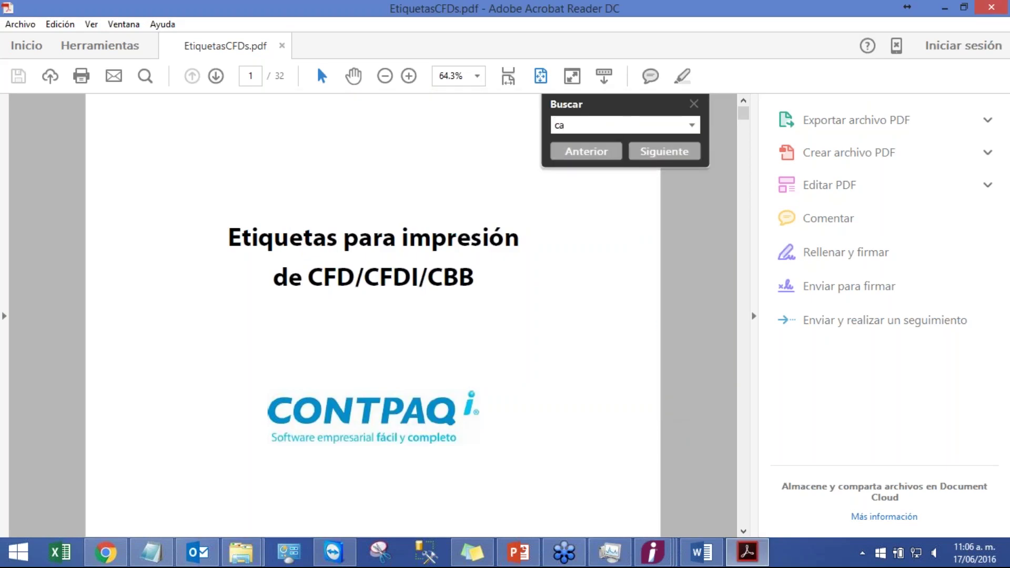
{"action": "type", "text": "po"}
{"action": "key", "text": "BackSpace"}
{"action": "key", "text": "BackSpace"}
{"action": "type", "text": "m"}
{"action": "key", "text": "BackSpace"}
{"action": "key", "text": "BackSpace"}
{"action": "key", "text": "BackSpace"}
{"action": "type", "text": "extra"}
{"action": "key", "text": "Return"}
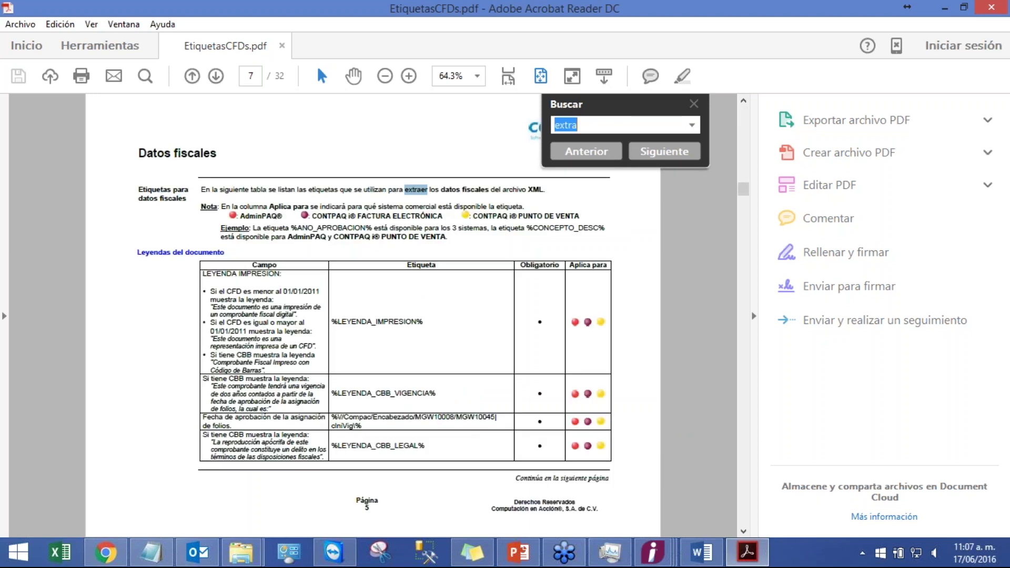
{"action": "key", "text": "Return"}
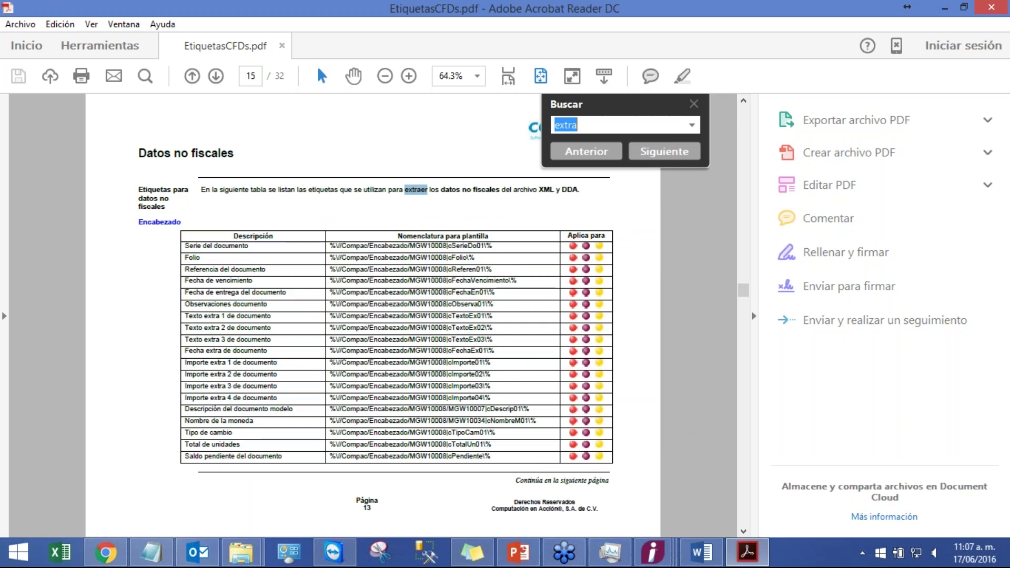
{"action": "left_click", "coordinate": [309, 312]}
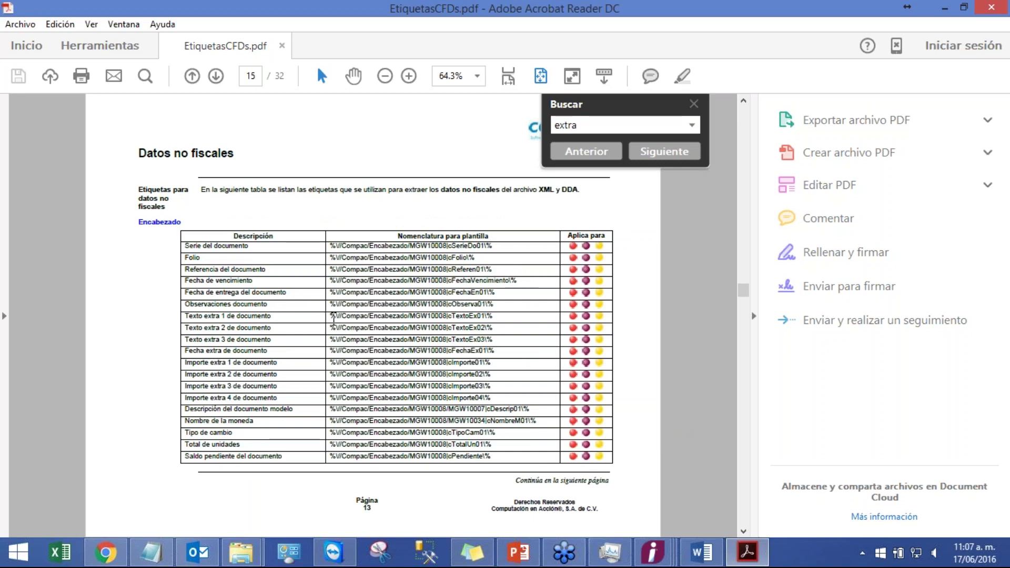
- Copy the Texto extra 1 de documento tag %V/Compac/Encabezado/MGW10008/cTextoEx01%
{"action": "mouse_move", "coordinate": [335, 316]}
{"action": "left_mouse_down"}
{"action": "mouse_move", "coordinate": [493, 316]}
{"action": "mouse_move", "coordinate": [328, 311]}
{"action": "left_mouse_up"}
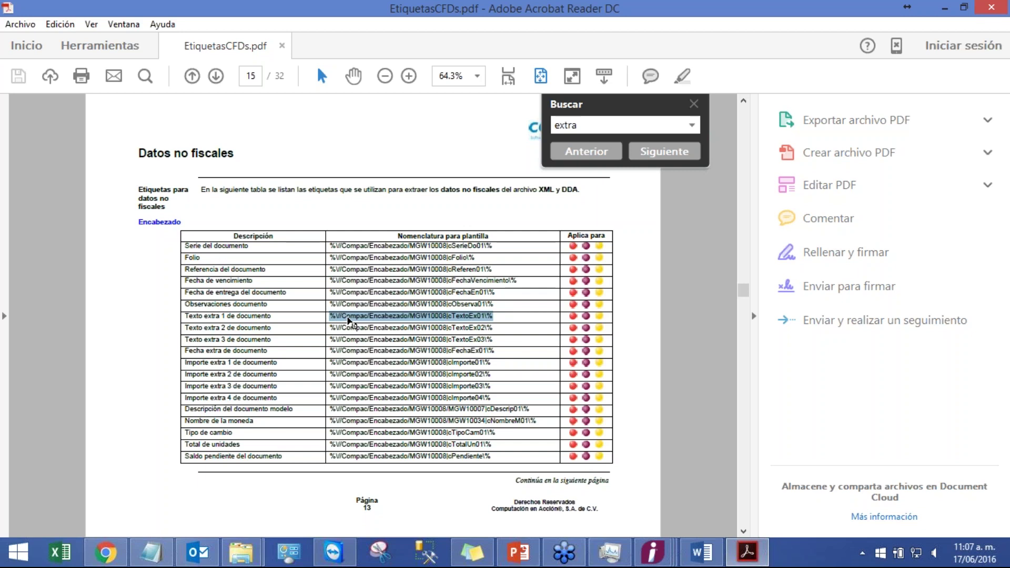
{"action": "mouse_move", "coordinate": [657, 551]}
{"action": "right_click", "coordinate": [485, 320]}
{"action": "left_click", "coordinate": [505, 330]}
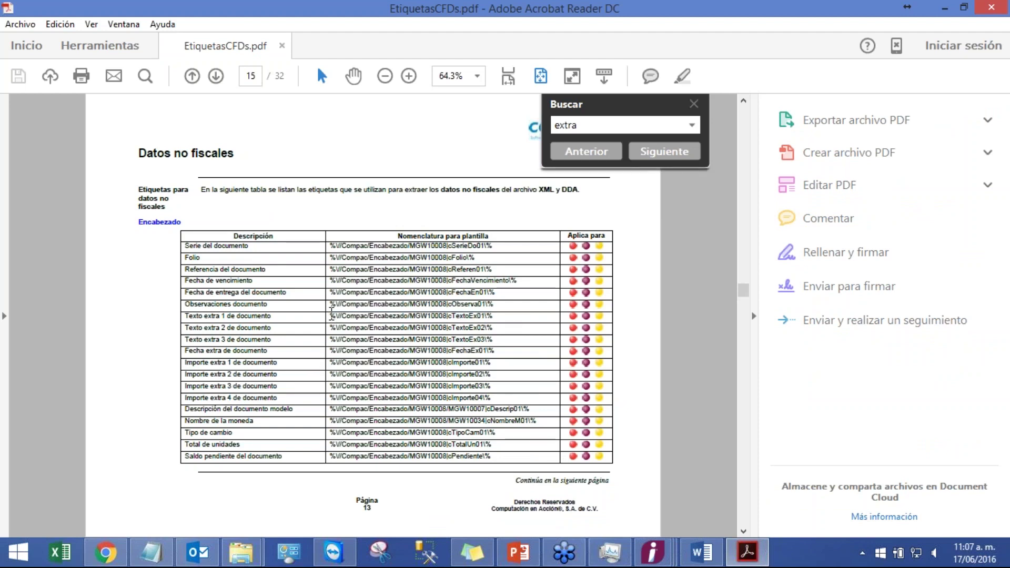
{"action": "left_click_drag", "start_coordinate": [330, 316], "coordinate": [496, 318]}
{"action": "right_click", "coordinate": [483, 321]}
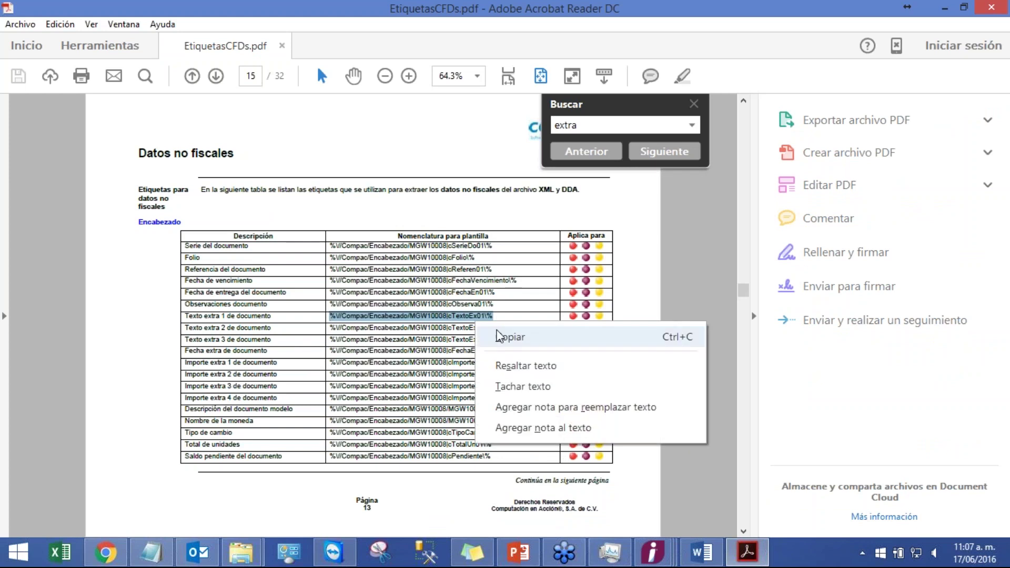
{"action": "left_click", "coordinate": [500, 333]}
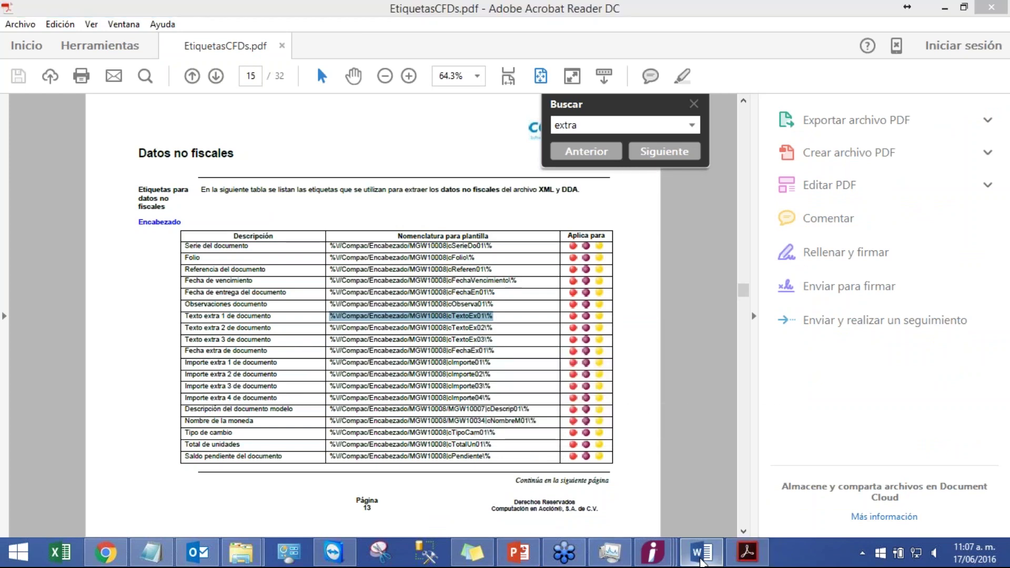
- Check the Word template's Información and Guardar como pages, then bring back the Factura Crédito invoice window
{"action": "left_click", "coordinate": [701, 552]}
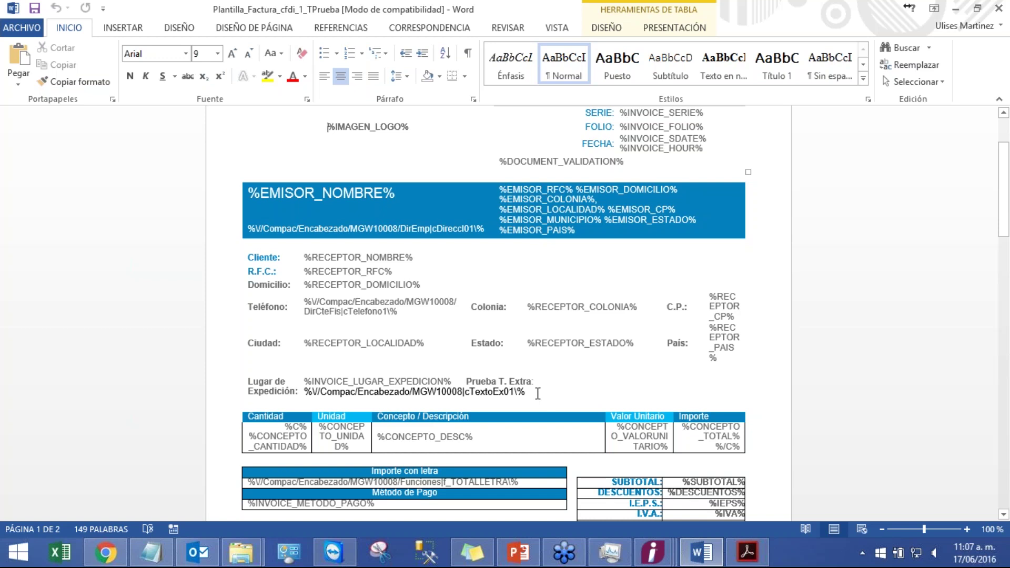
{"action": "left_click", "coordinate": [31, 30]}
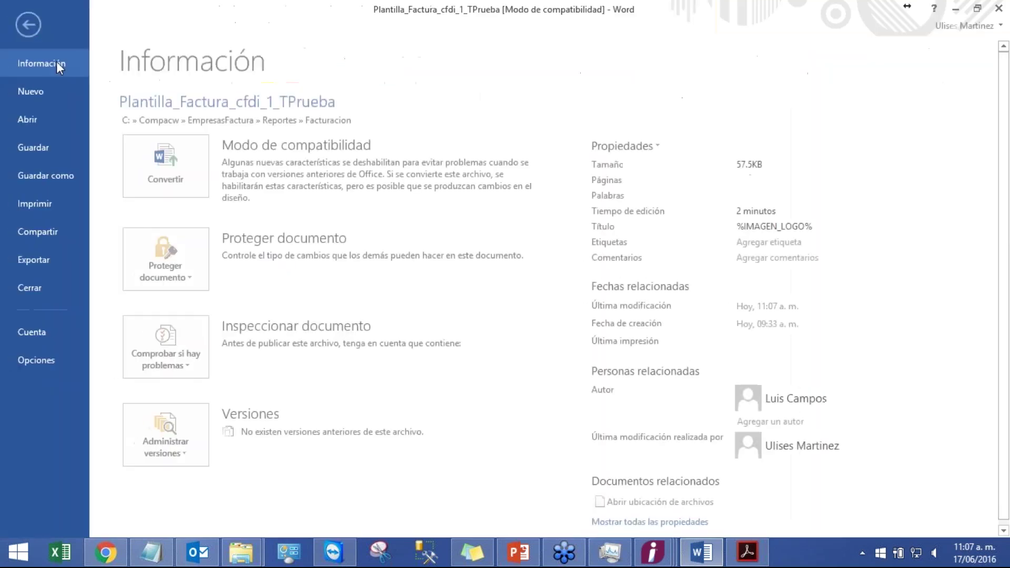
{"action": "left_click", "coordinate": [59, 181]}
{"action": "key", "text": "Escape"}
{"action": "left_click", "coordinate": [653, 555]}
{"action": "left_click", "coordinate": [774, 488]}
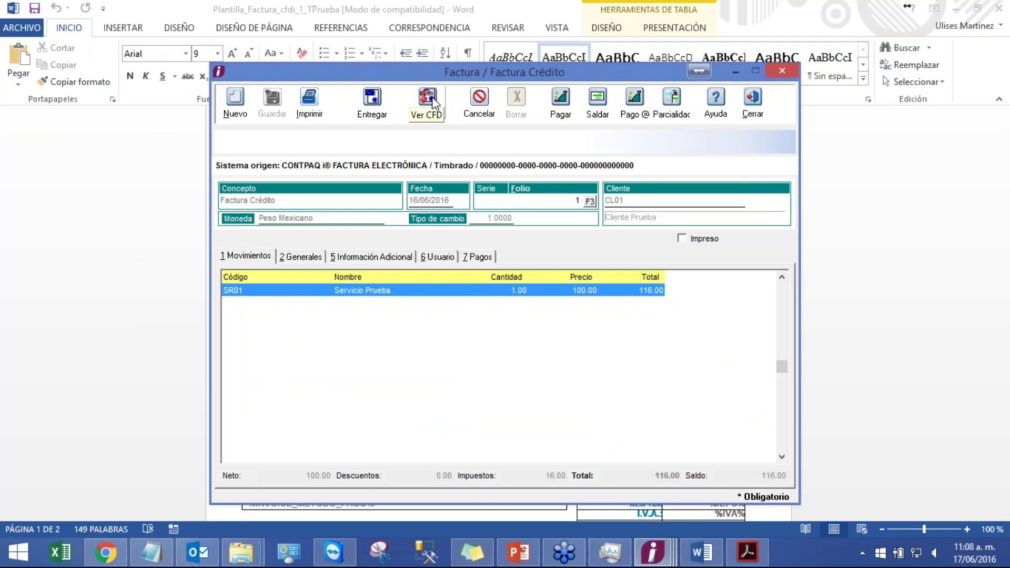
- Preview the CFD of credit invoice folio 1 (total 116.00), then close the preview and invoice window
{"action": "left_click", "coordinate": [433, 102]}
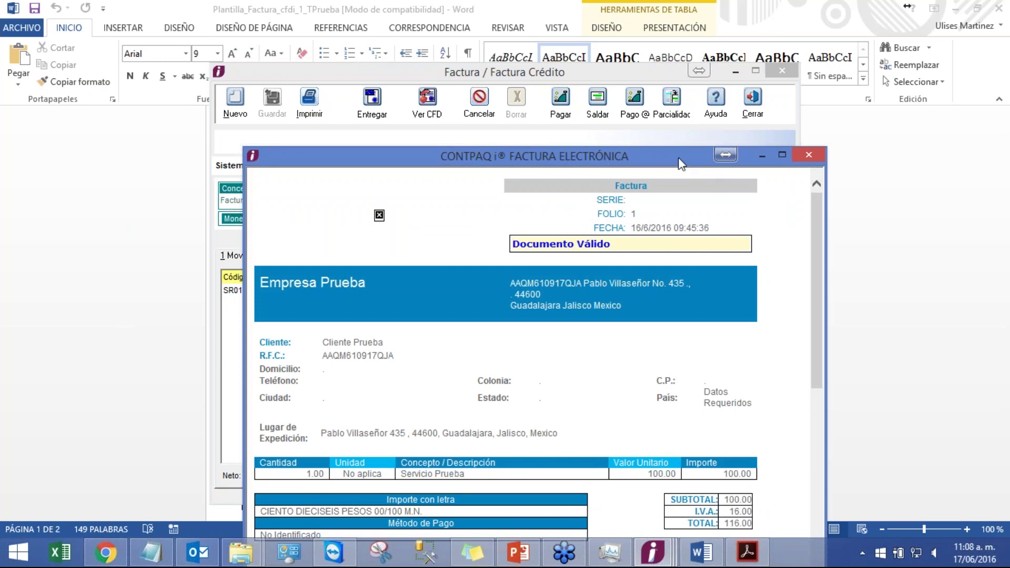
{"action": "left_click_drag", "start_coordinate": [682, 158], "coordinate": [678, 52]}
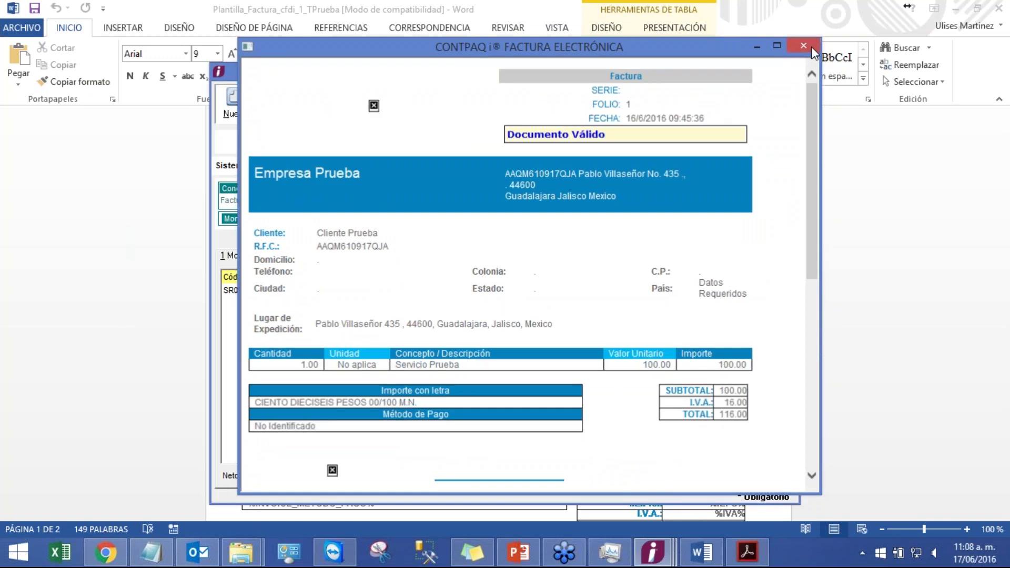
{"action": "left_click", "coordinate": [811, 47]}
{"action": "left_click", "coordinate": [781, 71]}
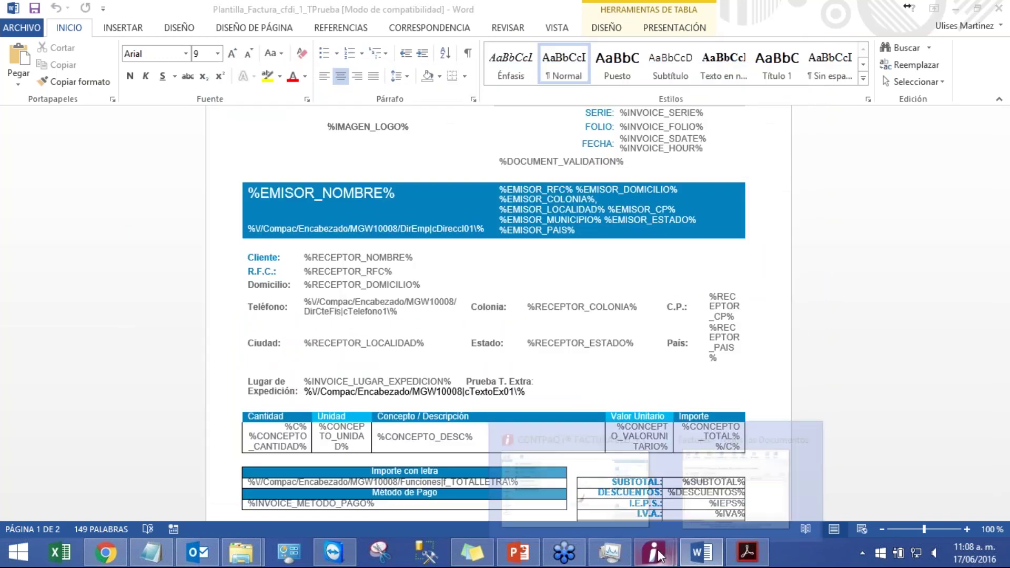
- Close the Facturas list and load the Factura Crédito concept in the concept settings
{"action": "left_click", "coordinate": [726, 481]}
{"action": "left_click", "coordinate": [679, 138]}
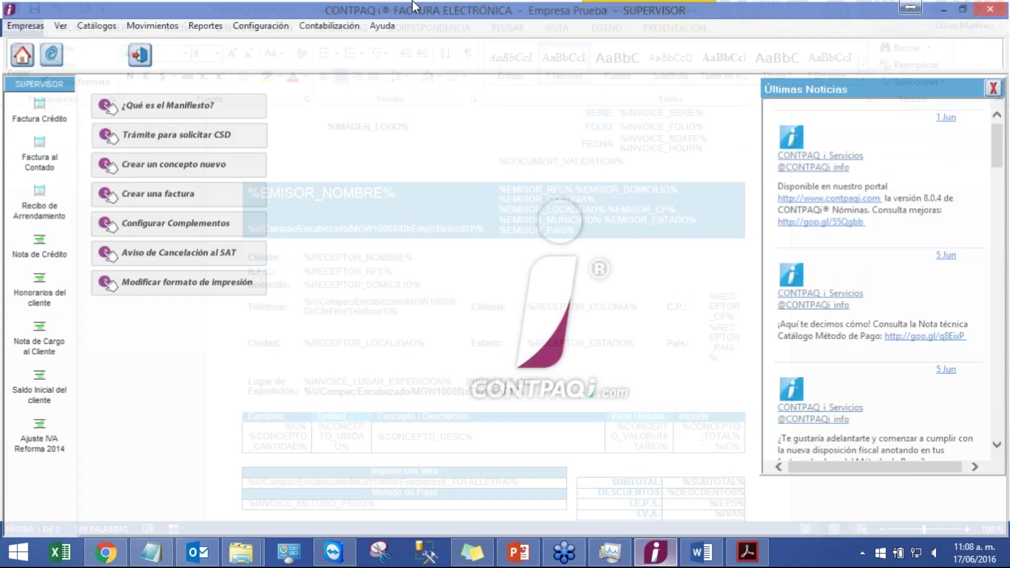
{"action": "left_click", "coordinate": [260, 24]}
{"action": "mouse_move", "coordinate": [331, 93]}
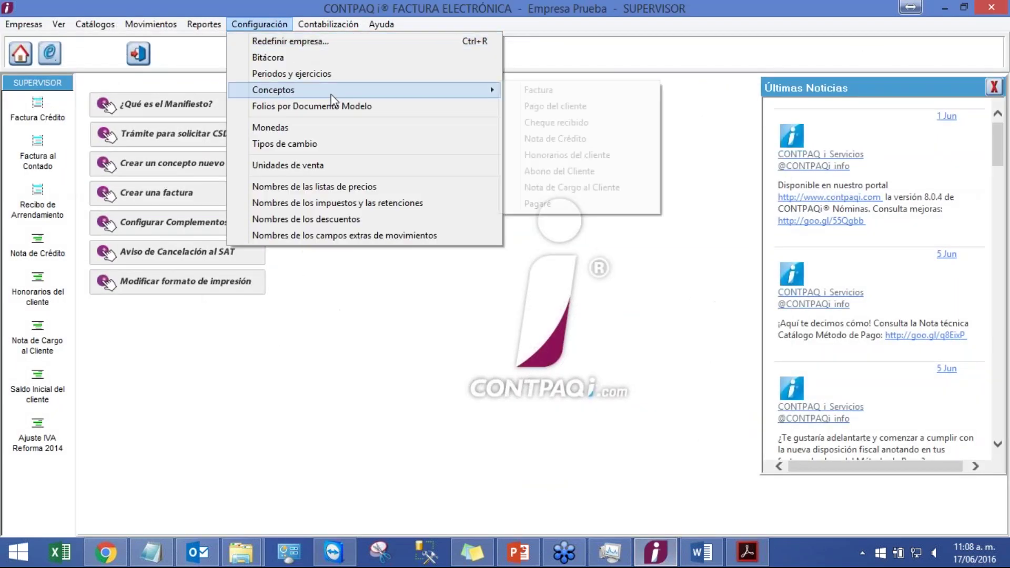
{"action": "left_click", "coordinate": [560, 91]}
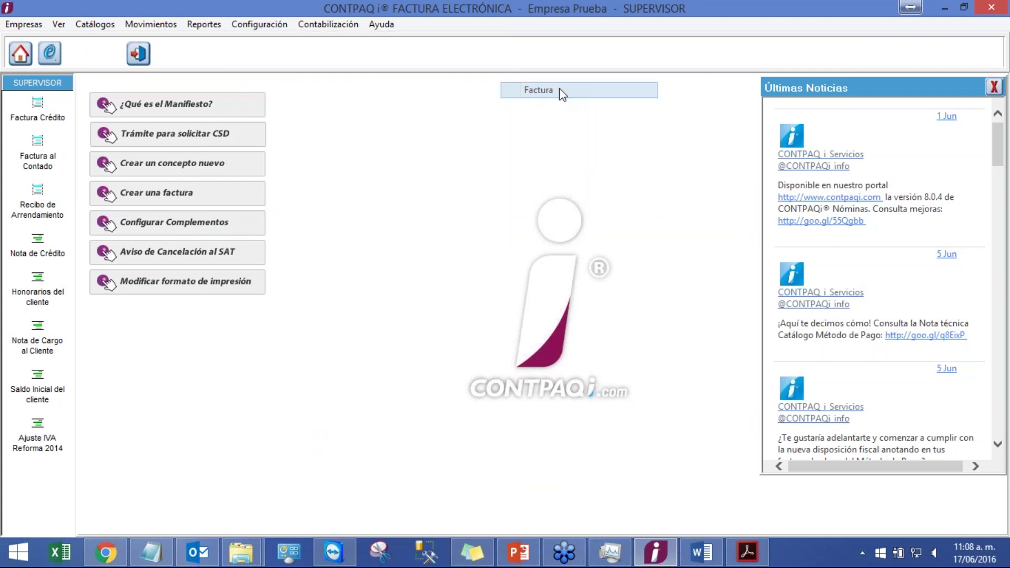
{"action": "left_click", "coordinate": [504, 138]}
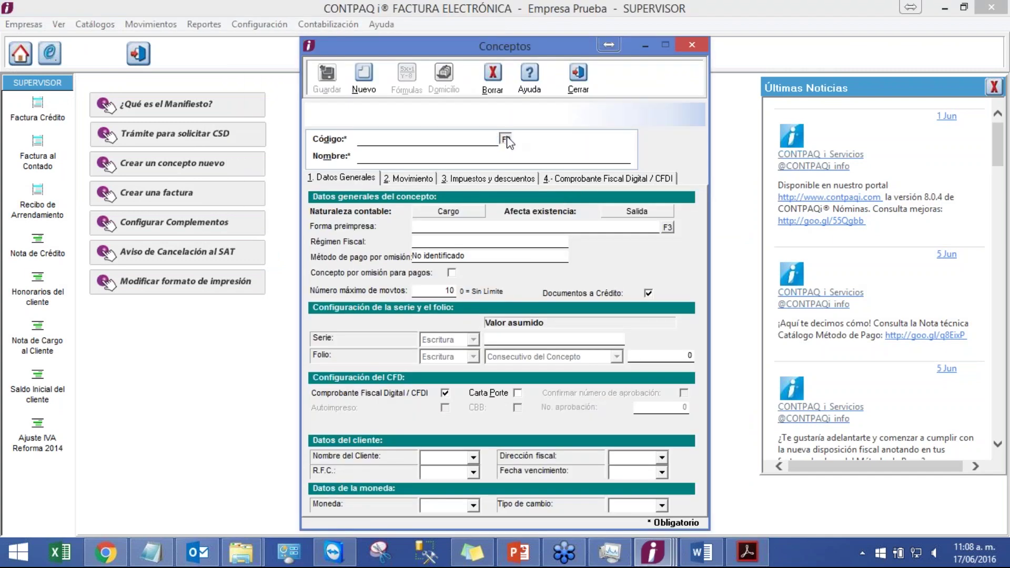
{"action": "double_click", "coordinate": [504, 271]}
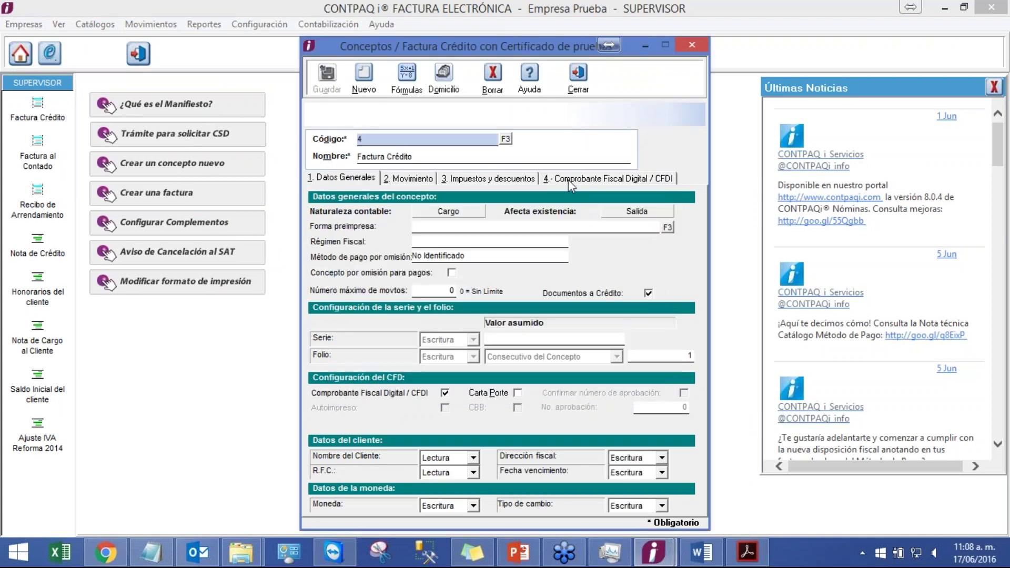
- On the CFDI tab, browse for the Plantilla de Formato Amigable template file
{"action": "left_click", "coordinate": [568, 179]}
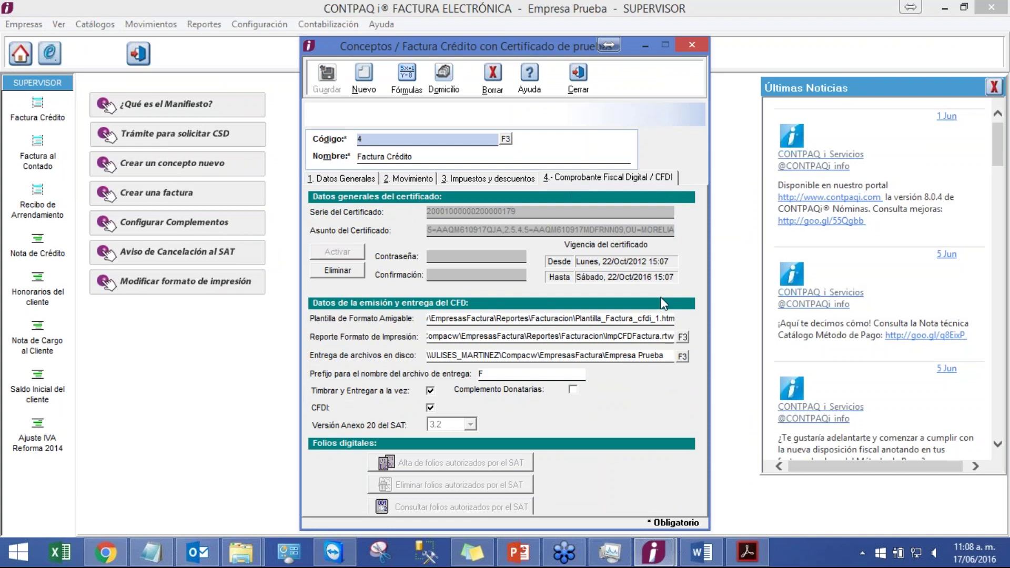
{"action": "left_click", "coordinate": [657, 318]}
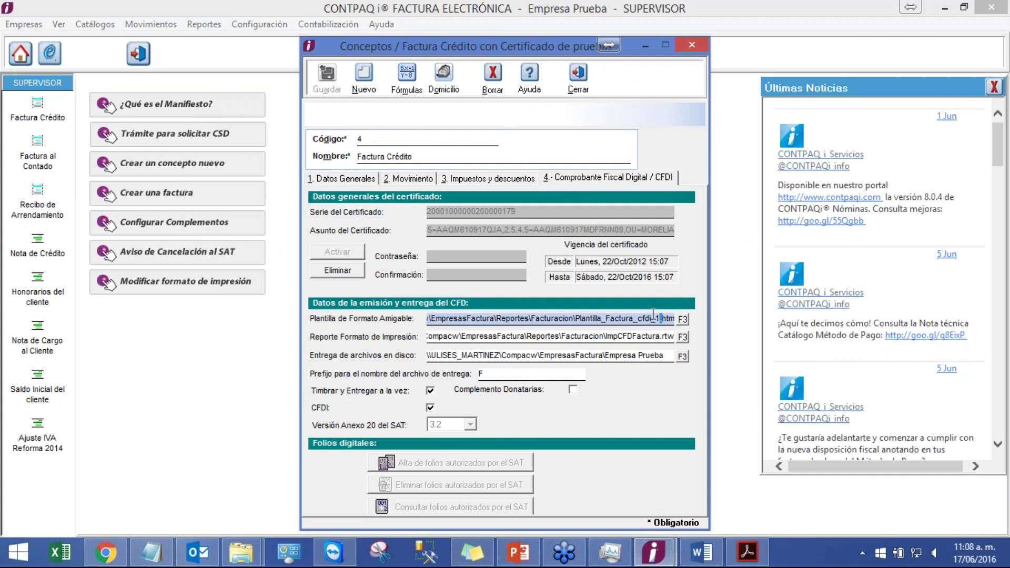
{"action": "left_click", "coordinate": [683, 320]}
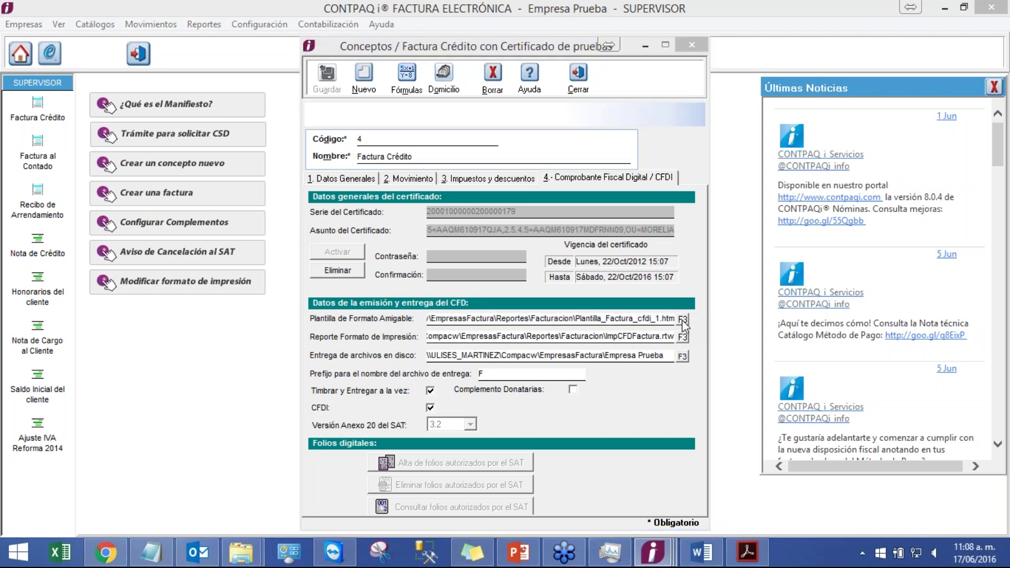
{"action": "left_click", "coordinate": [539, 148]}
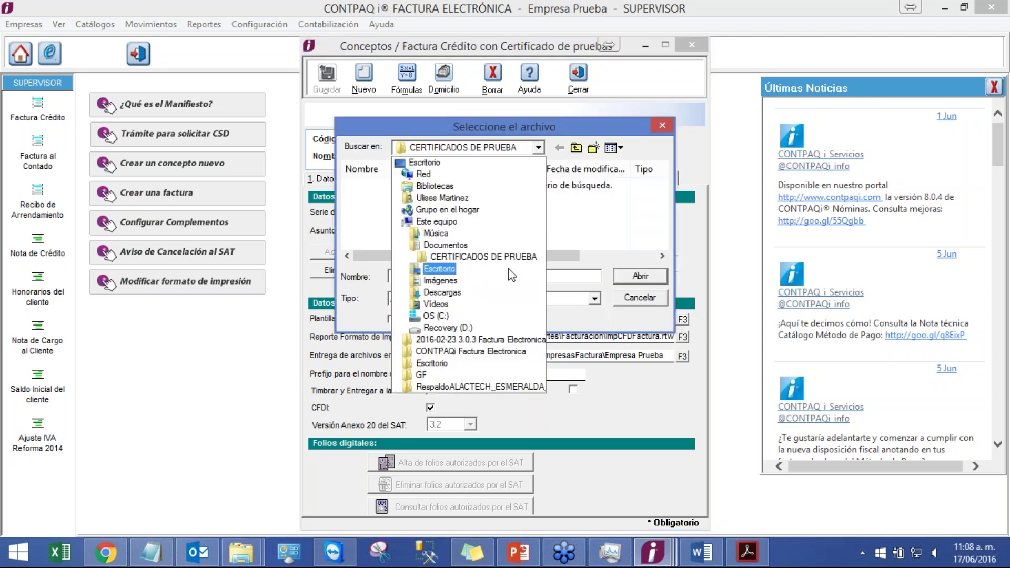
- Browse to C:\Compacw\EmpresasFactura\Reportes\Facturacion and choose Plantilla_Factura_cfdi_1_TPrueba as the template
{"action": "left_click", "coordinate": [498, 317]}
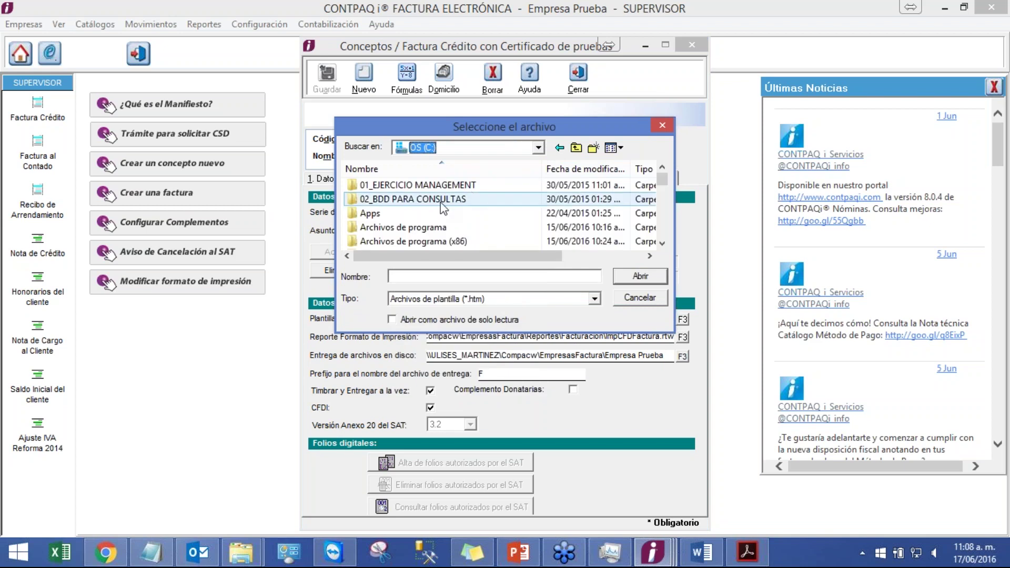
{"action": "scroll", "coordinate": [421, 227], "scroll_direction": "down", "scroll_amount": 1}
{"action": "double_click", "coordinate": [397, 227]}
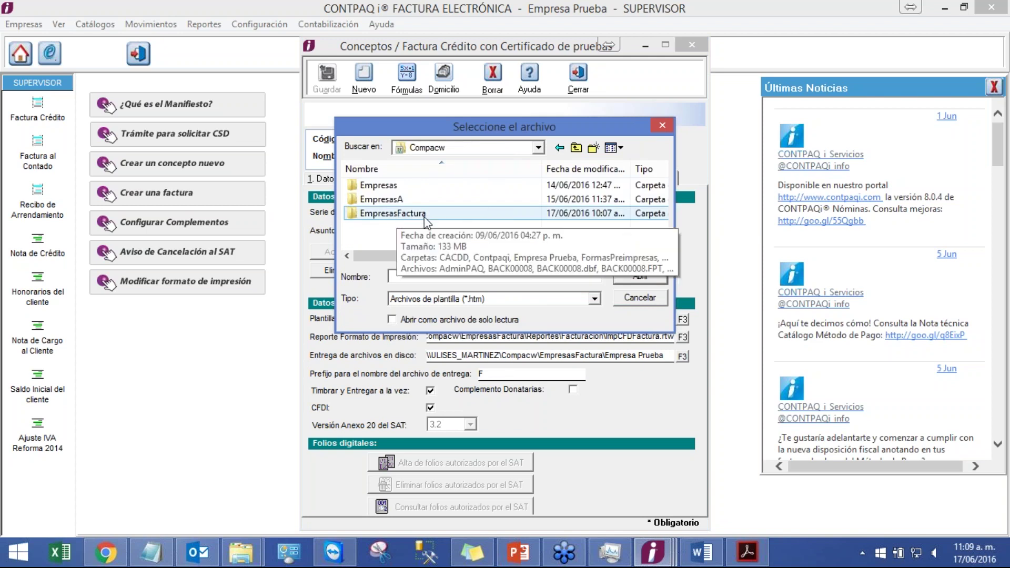
{"action": "double_click", "coordinate": [423, 216]}
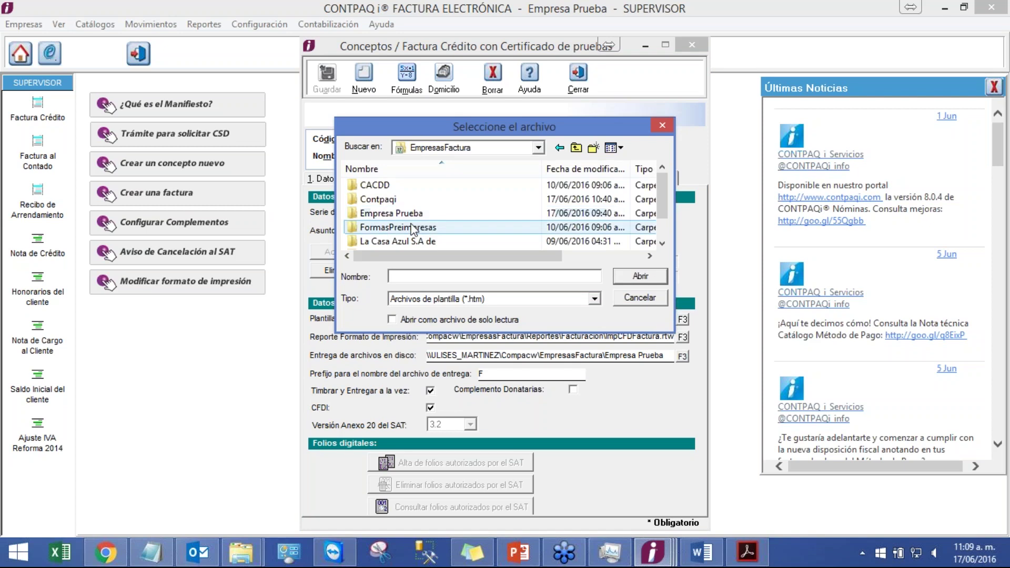
{"action": "scroll", "coordinate": [416, 231], "scroll_direction": "down", "scroll_amount": 1}
{"action": "double_click", "coordinate": [383, 242]}
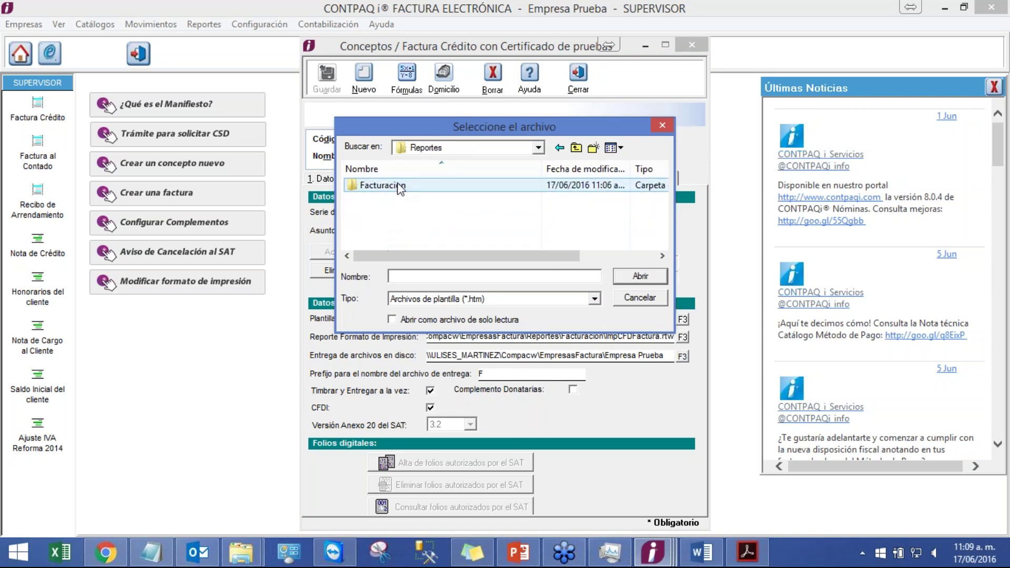
{"action": "double_click", "coordinate": [400, 185]}
{"action": "left_click", "coordinate": [399, 213]}
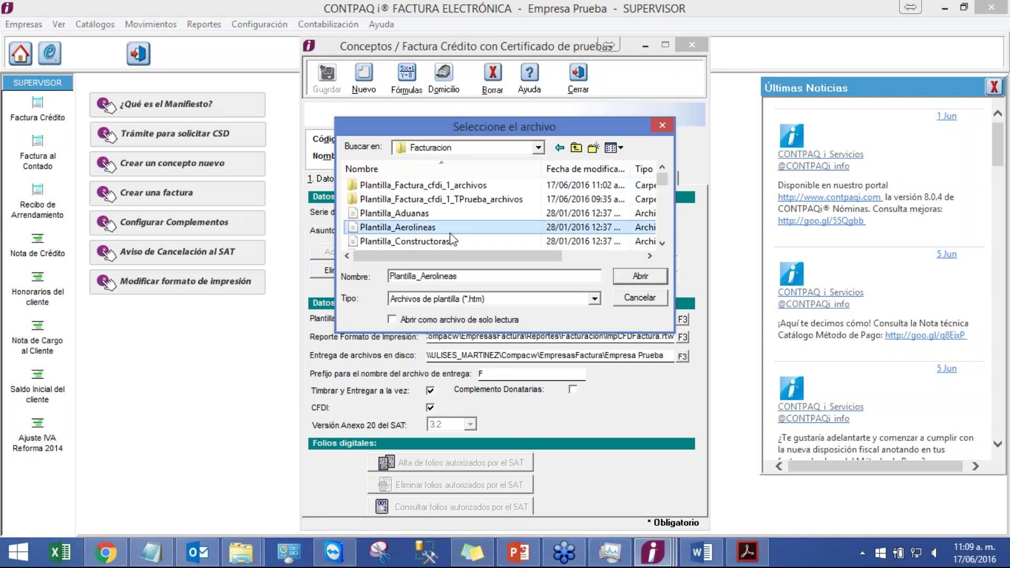
{"action": "scroll", "coordinate": [588, 226], "scroll_direction": "down", "scroll_amount": 1}
{"action": "left_click", "coordinate": [661, 243]}
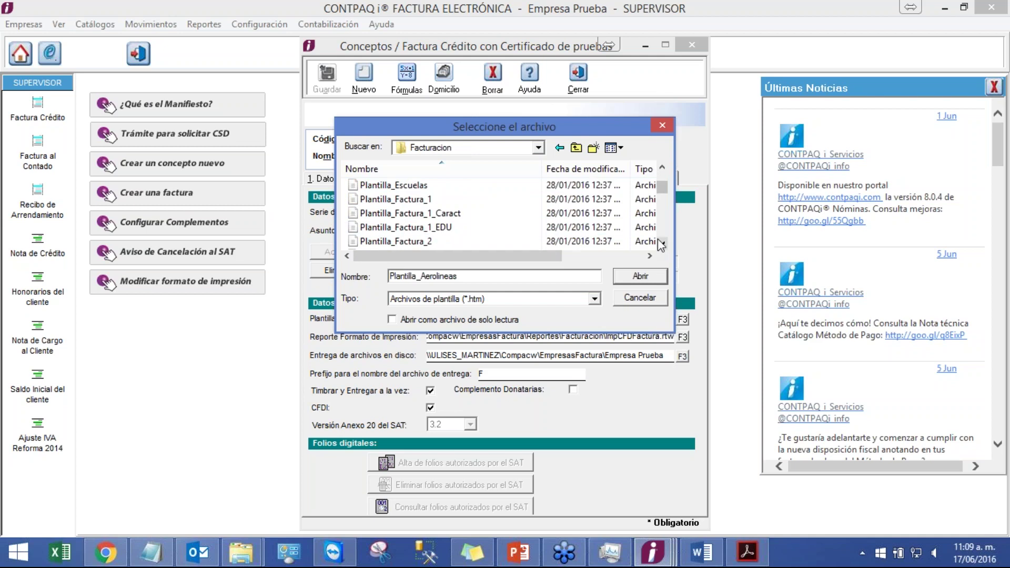
{"action": "scroll", "coordinate": [661, 243], "scroll_direction": "down", "scroll_amount": 10}
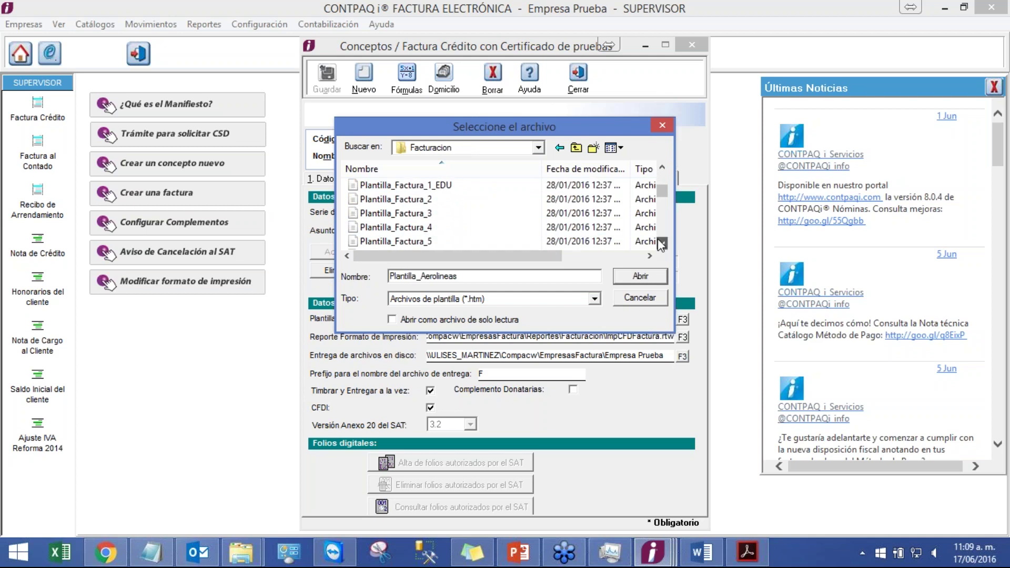
{"action": "left_click", "coordinate": [491, 199]}
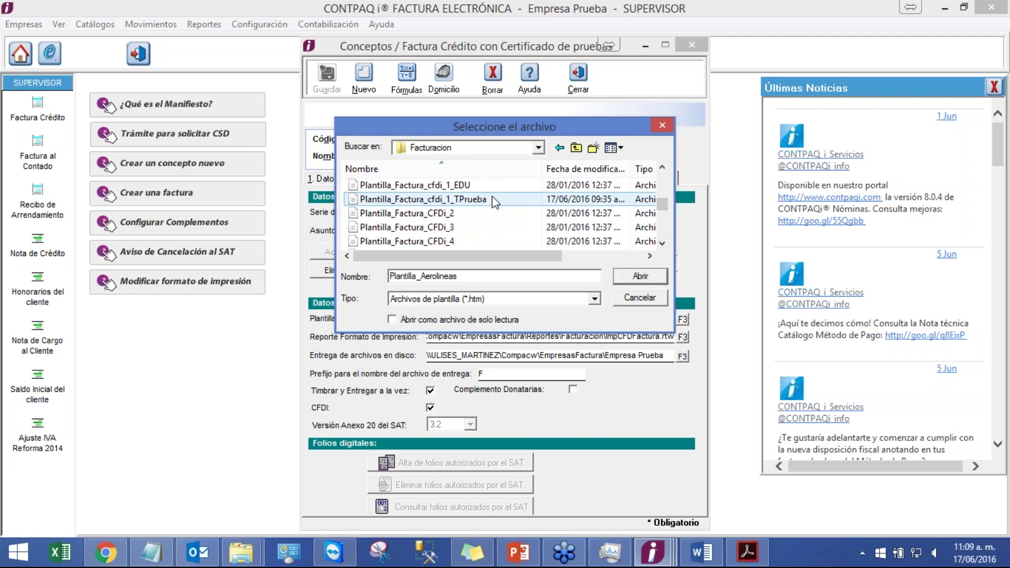
{"action": "left_click", "coordinate": [629, 279]}
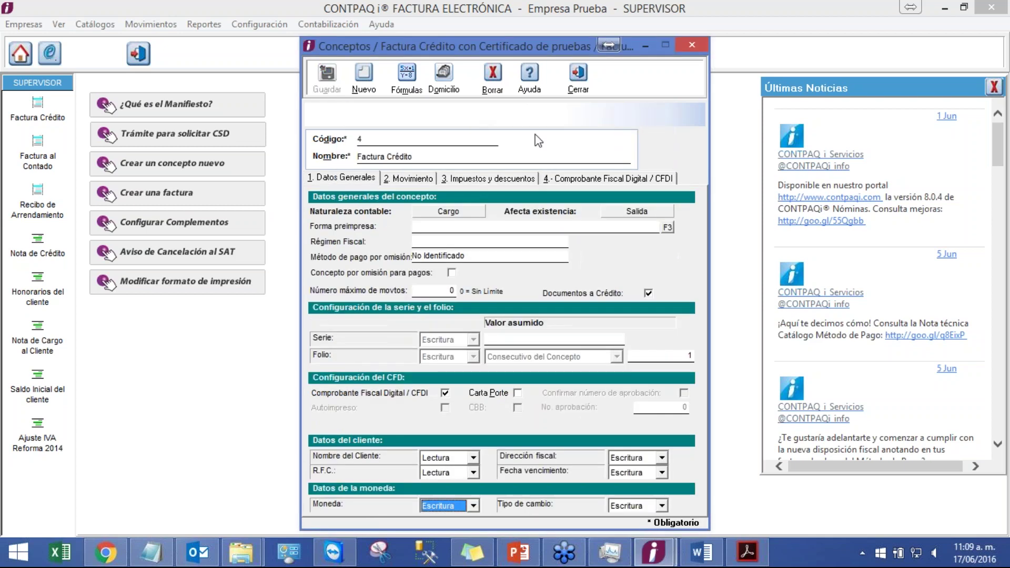
- Close Conceptos, reopen credit invoice folio 1 from 16/06/2016, and bring the Word template forward
{"action": "left_click", "coordinate": [578, 84]}
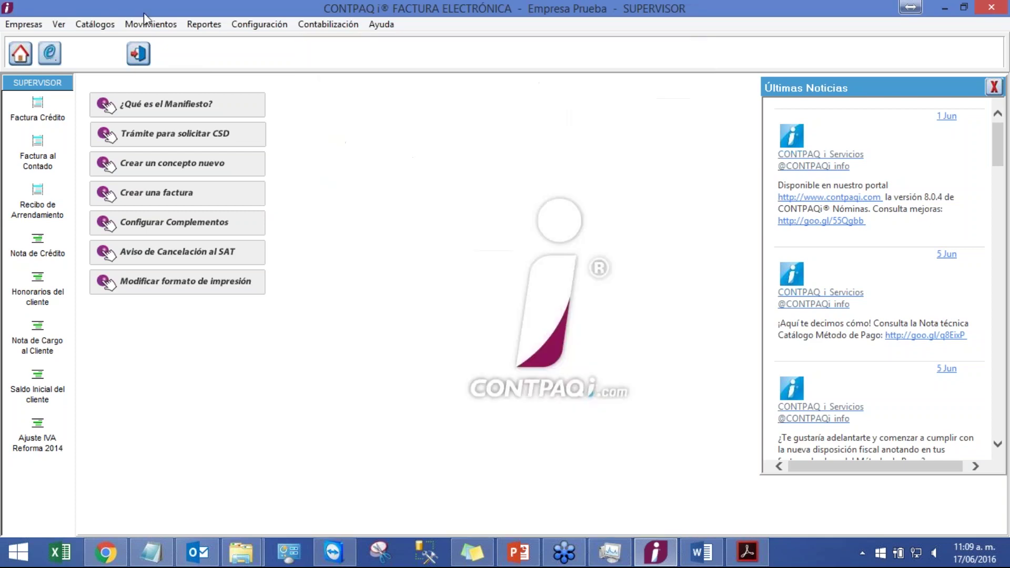
{"action": "left_click", "coordinate": [150, 24]}
{"action": "mouse_move", "coordinate": [173, 42]}
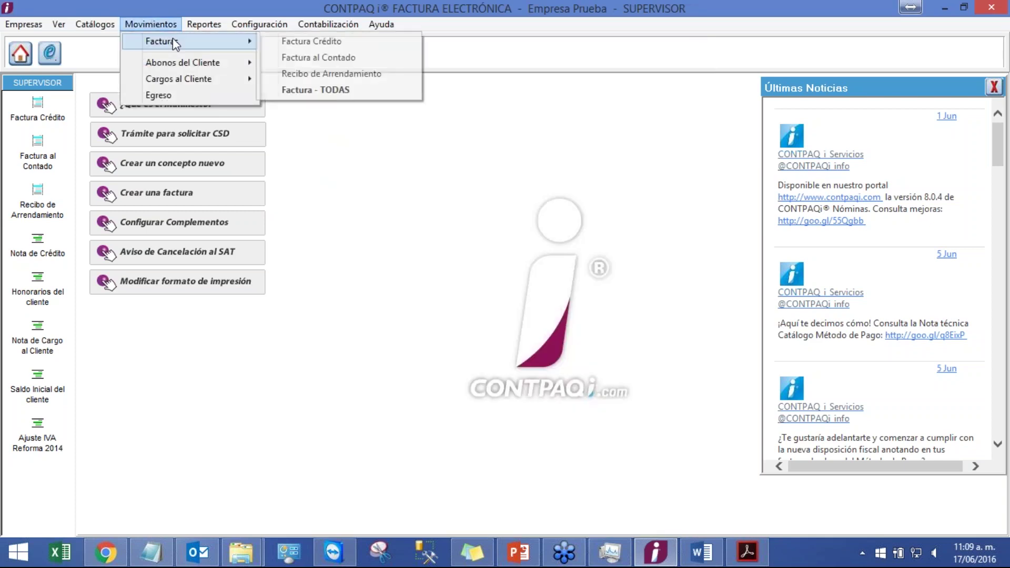
{"action": "left_click", "coordinate": [322, 42]}
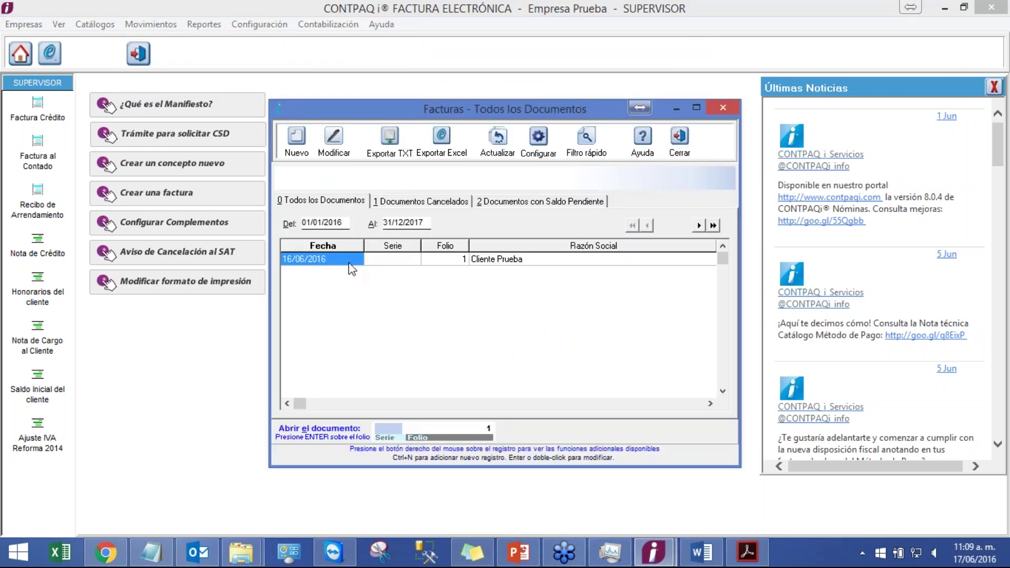
{"action": "double_click", "coordinate": [348, 261]}
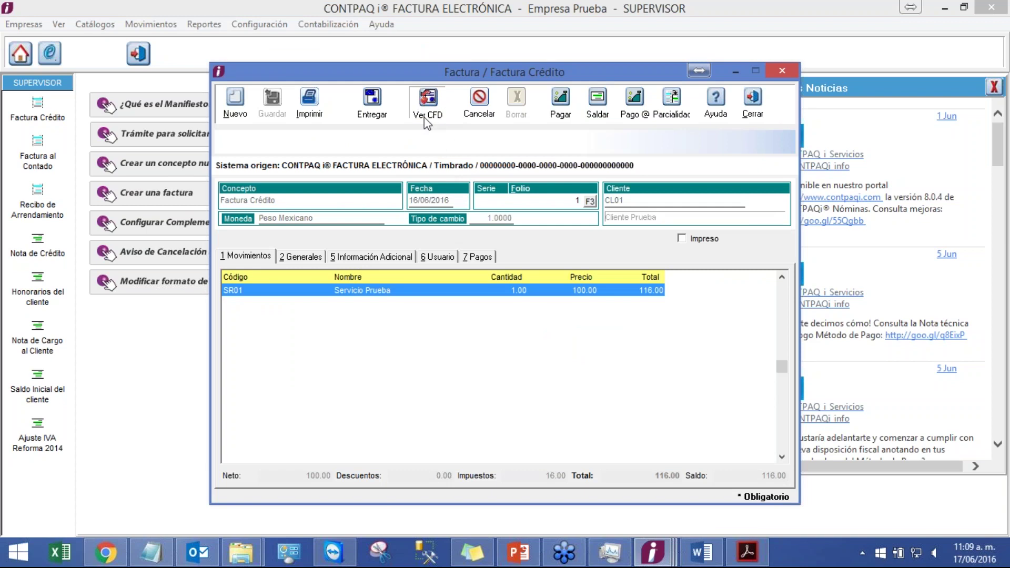
{"action": "left_click", "coordinate": [702, 552]}
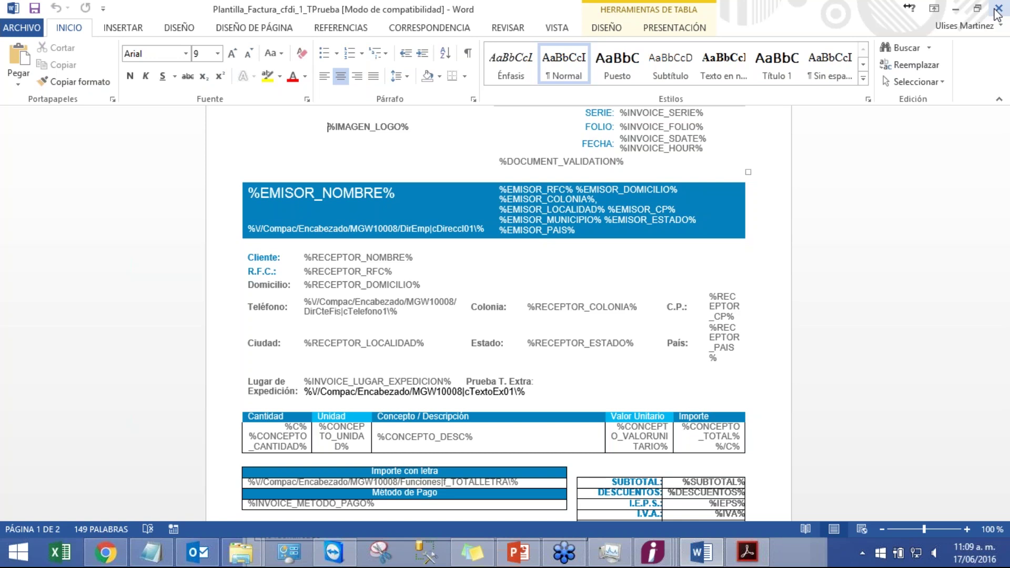
- Close Word, highlight 'Prueba T. Extra: Texto de prueba' in the invoice preview, and return to the PDF guide
{"action": "left_click", "coordinate": [997, 9]}
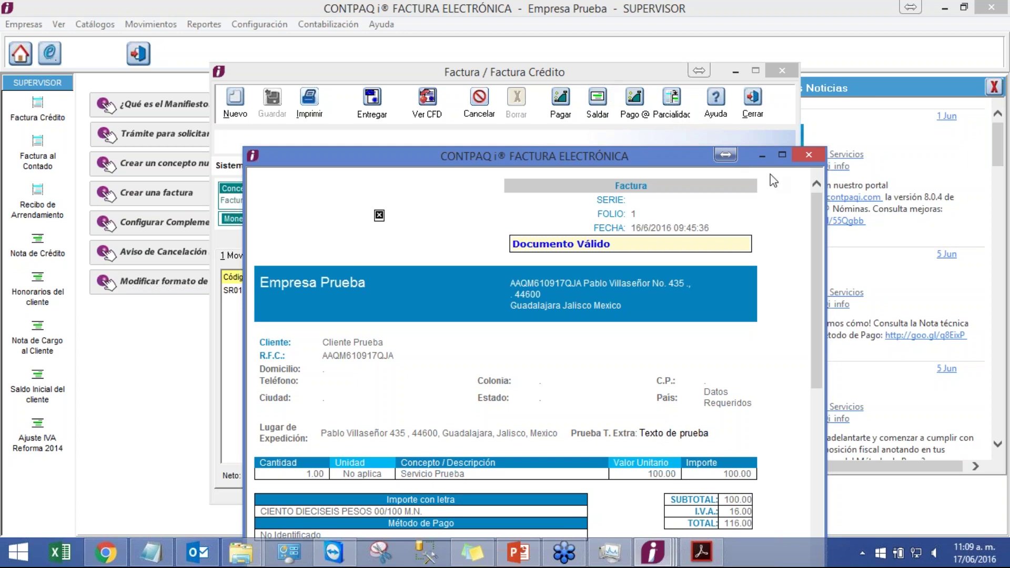
{"action": "left_click_drag", "start_coordinate": [573, 433], "coordinate": [699, 433]}
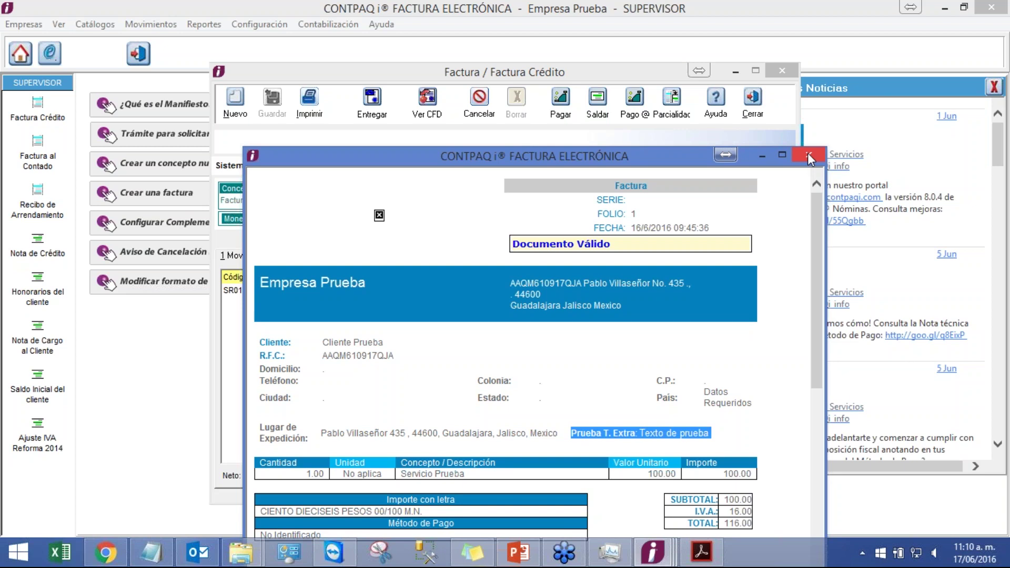
{"action": "left_click", "coordinate": [686, 561]}
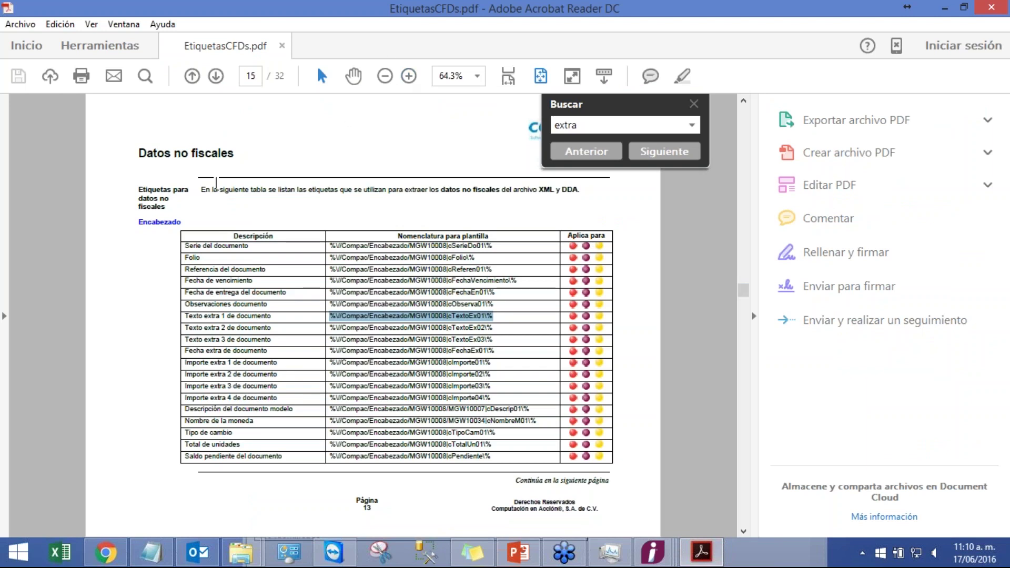
- Minimize the Acrobat label guide and close the invoice preview and Factura windows
{"action": "left_click_drag", "start_coordinate": [182, 223], "coordinate": [137, 224]}
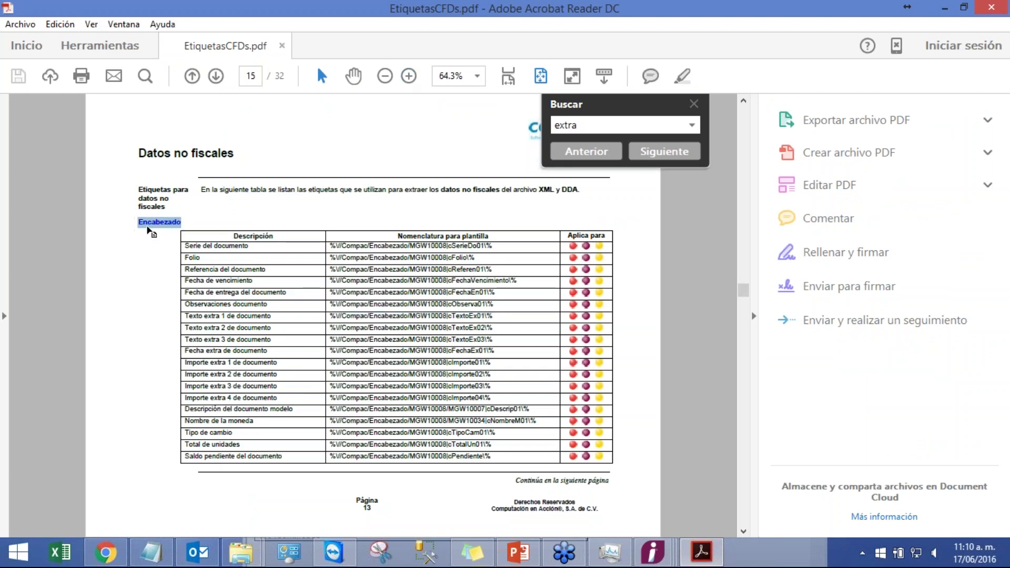
{"action": "left_click", "coordinate": [937, 9]}
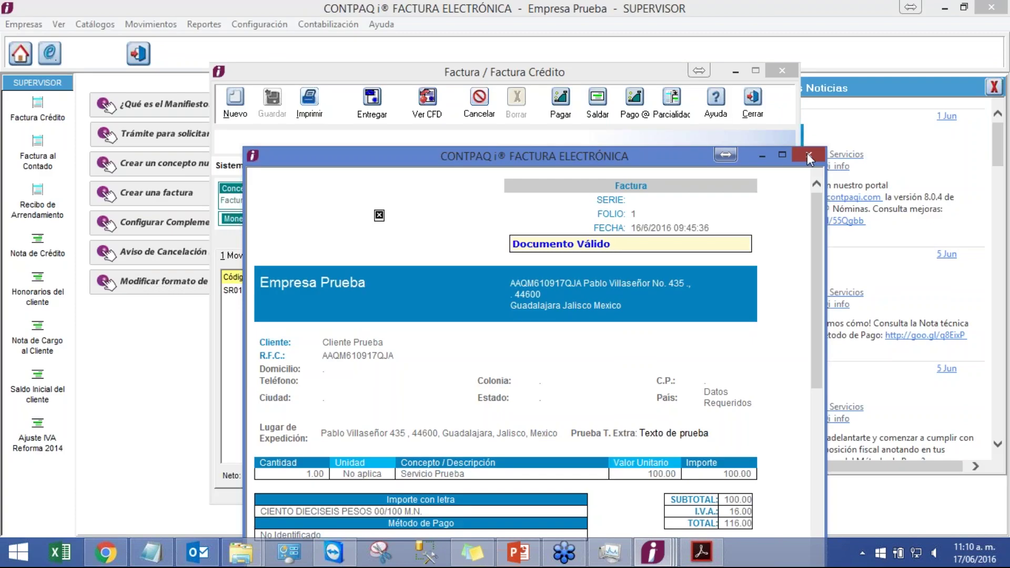
{"action": "left_click", "coordinate": [809, 156]}
{"action": "left_click", "coordinate": [752, 100]}
- Start the PowerPoint slideshow and advance to the Formato amigable Recomendaciones slide
{"action": "left_click", "coordinate": [507, 544]}
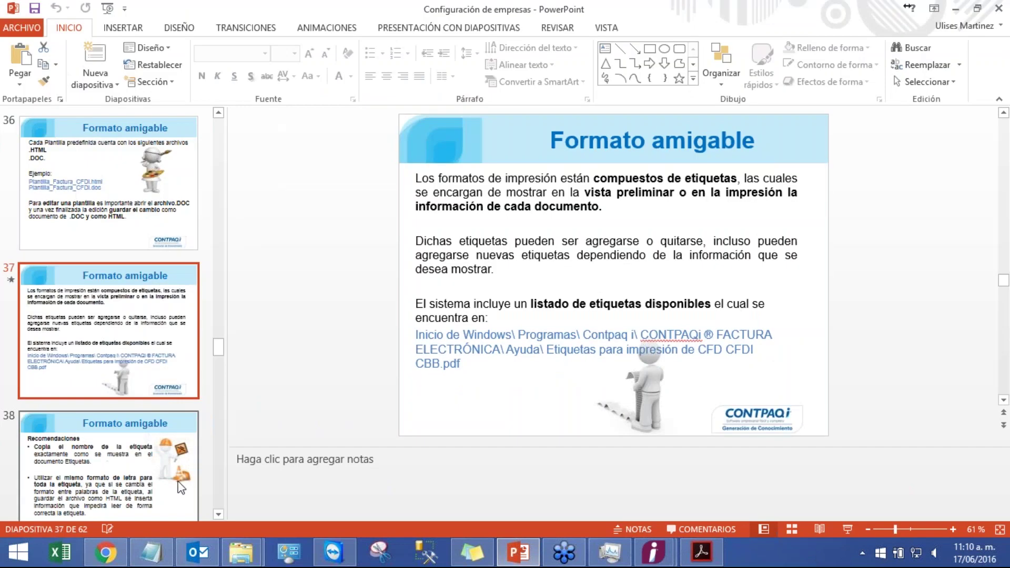
{"action": "left_click", "coordinate": [845, 528]}
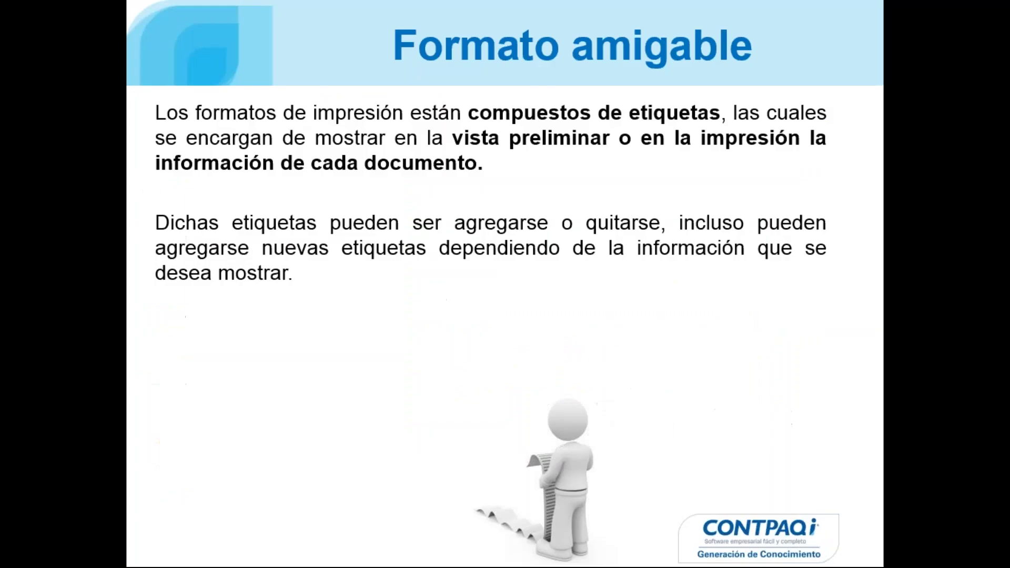
{"action": "key", "text": "Right"}
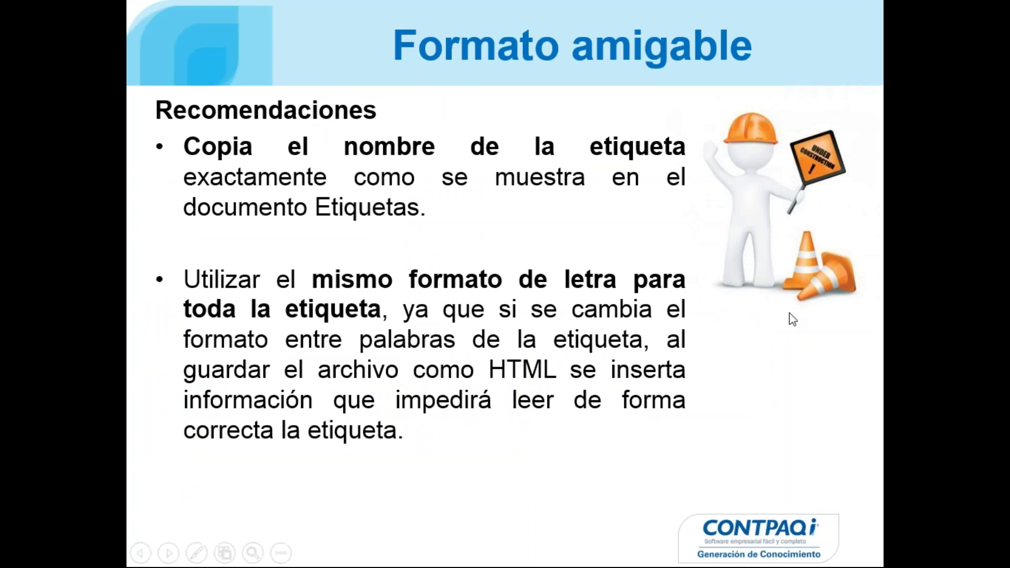
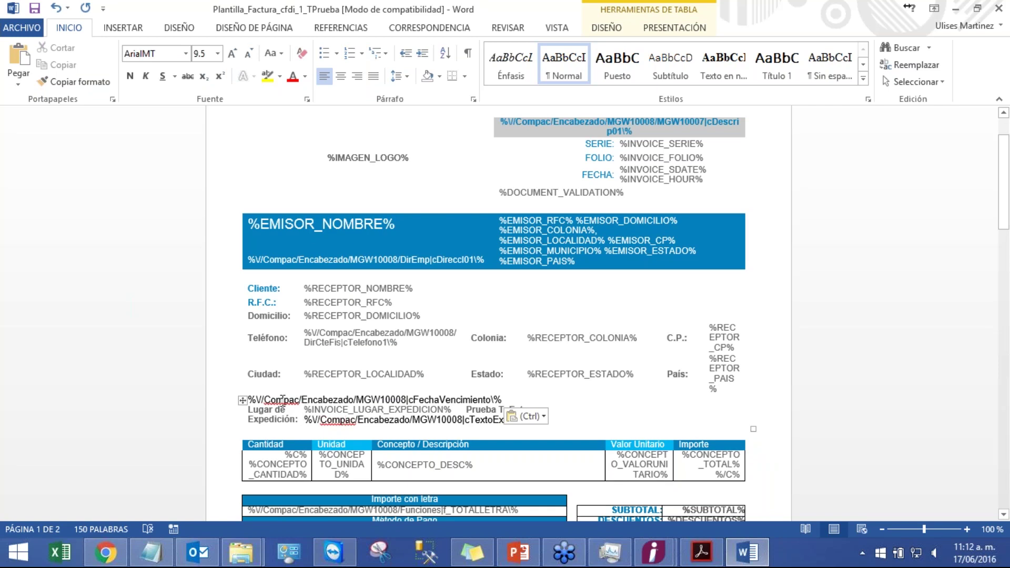
- Add Compac to the Word dictionary and insert a blank paragraph after the cFechaVencimiento line
{"action": "right_click", "coordinate": [271, 401]}
{"action": "left_click", "coordinate": [318, 359]}
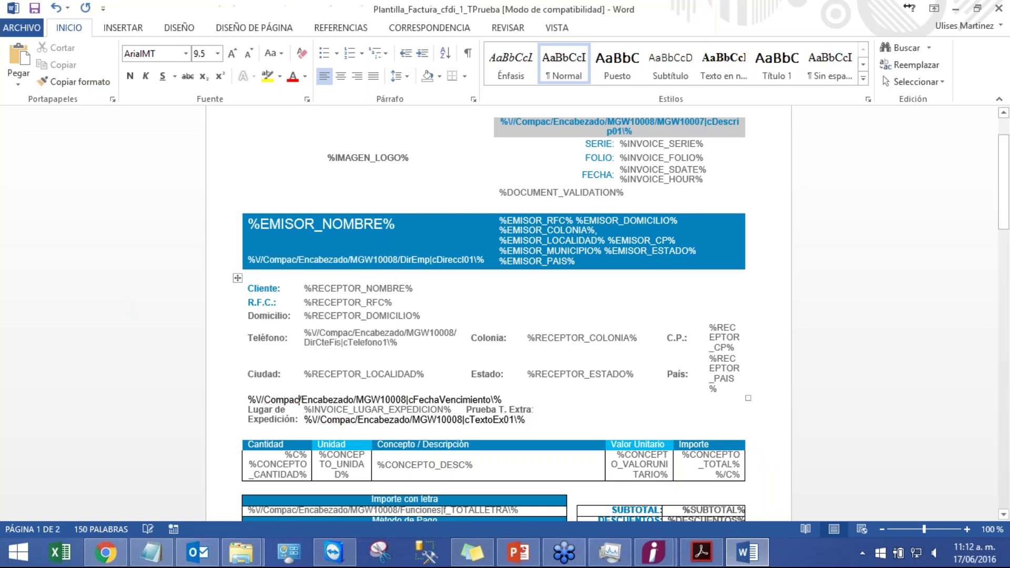
{"action": "left_click", "coordinate": [508, 400]}
{"action": "key", "text": "Return"}
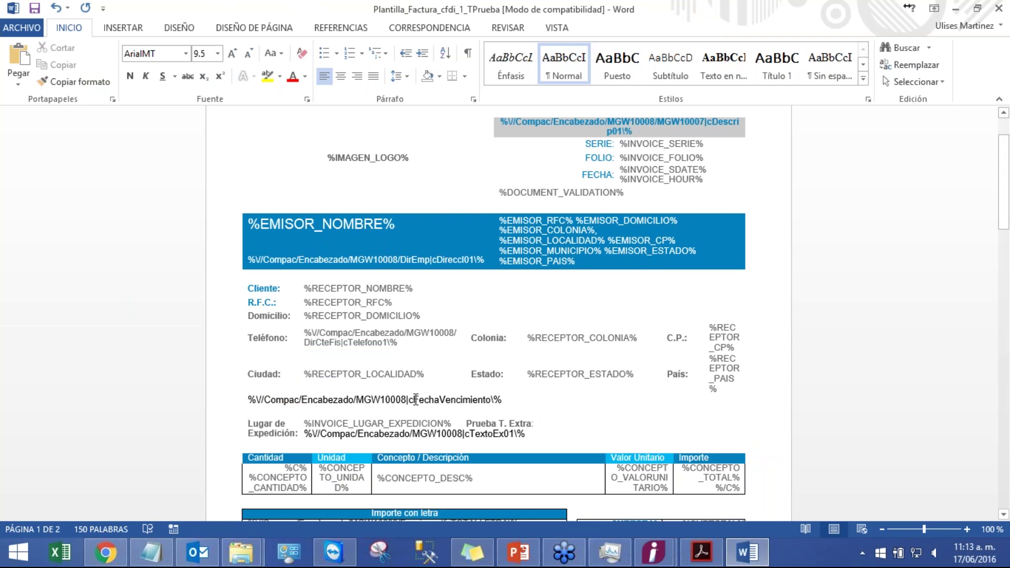
- Delete the cFechaVencimiento placeholder line from the invoice template
{"action": "left_click_drag", "start_coordinate": [503, 400], "coordinate": [237, 405]}
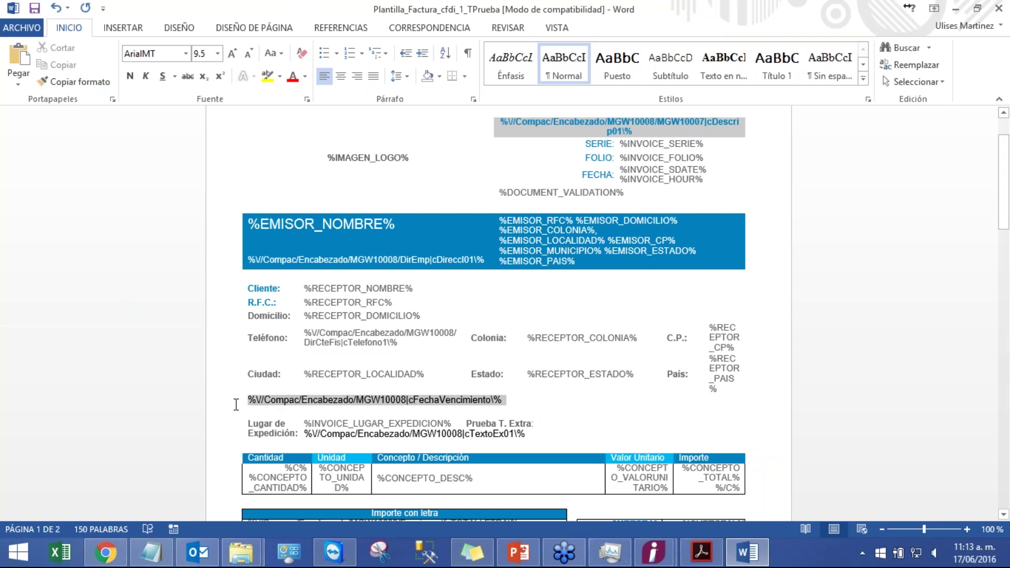
{"action": "left_click", "coordinate": [514, 408]}
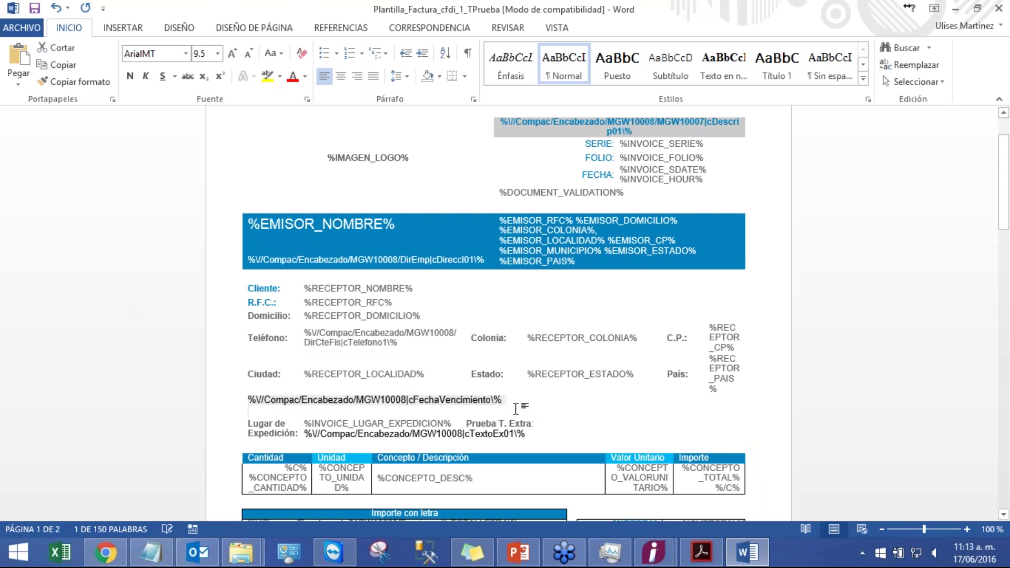
{"action": "right_click", "coordinate": [462, 403]}
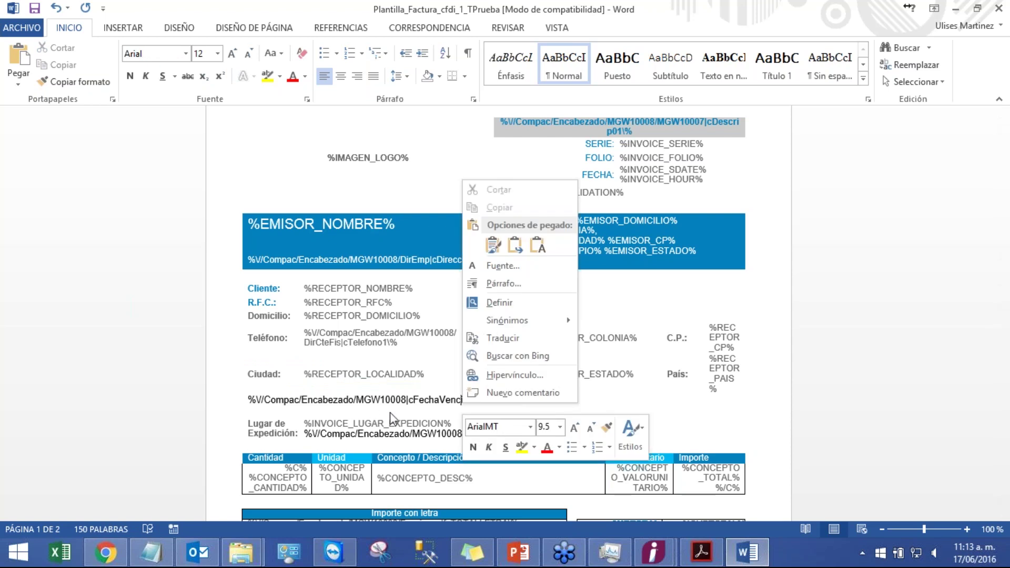
{"action": "left_click", "coordinate": [389, 412]}
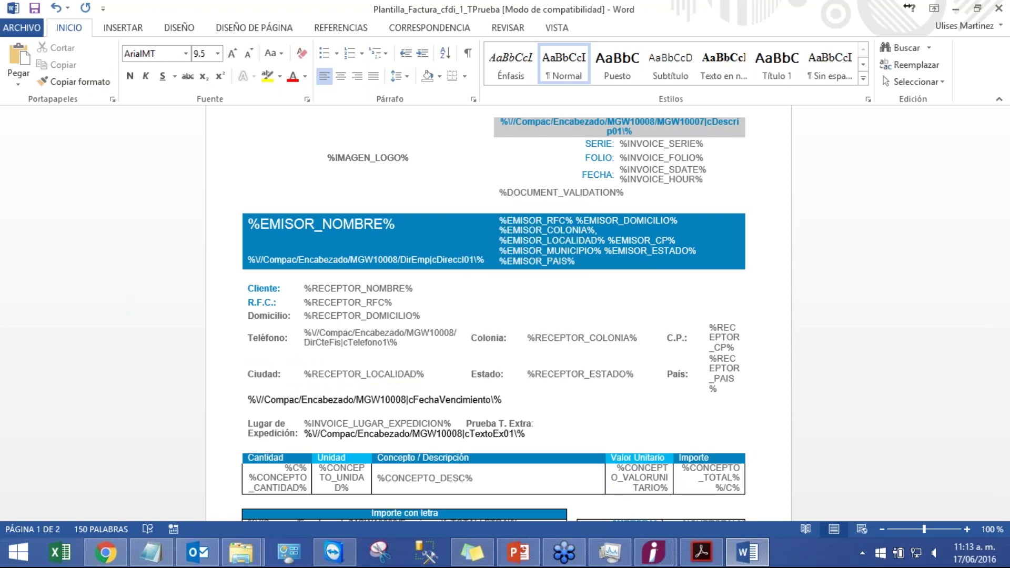
{"action": "left_click_drag", "start_coordinate": [528, 402], "coordinate": [241, 399]}
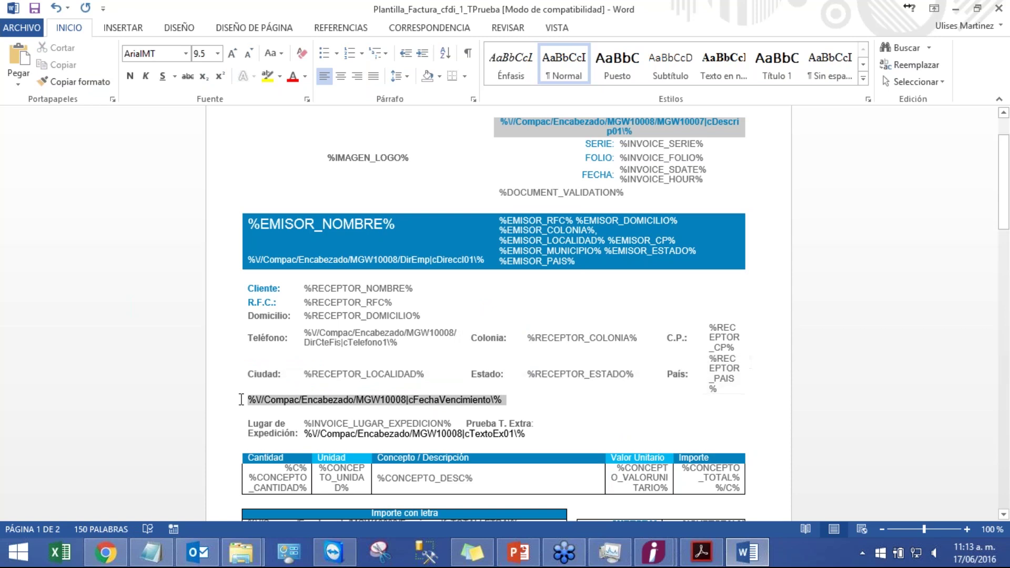
{"action": "key", "text": "Delete"}
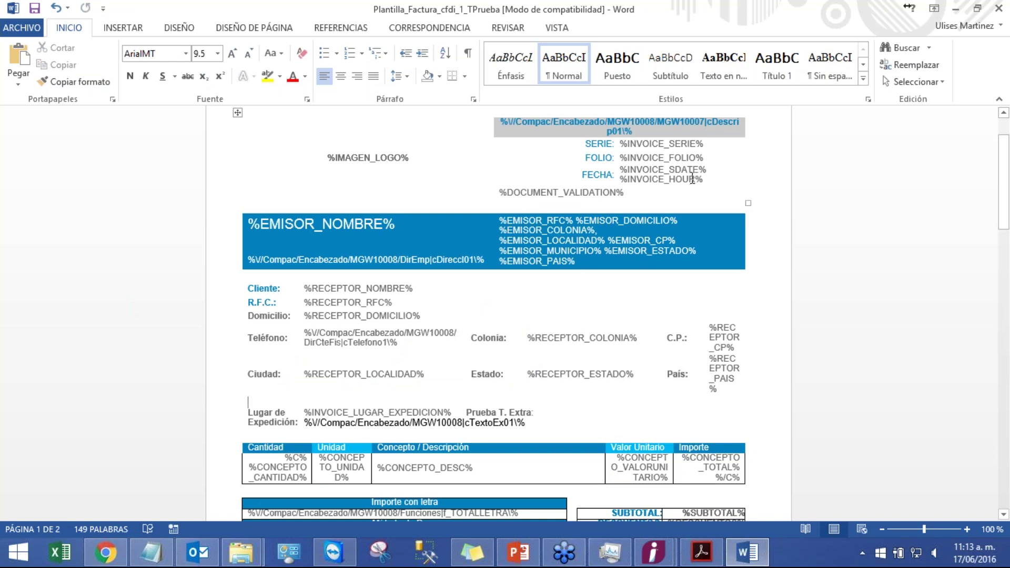
- Close the Word template without saving and minimize the Facturacion folder
{"action": "left_click", "coordinate": [1001, 10]}
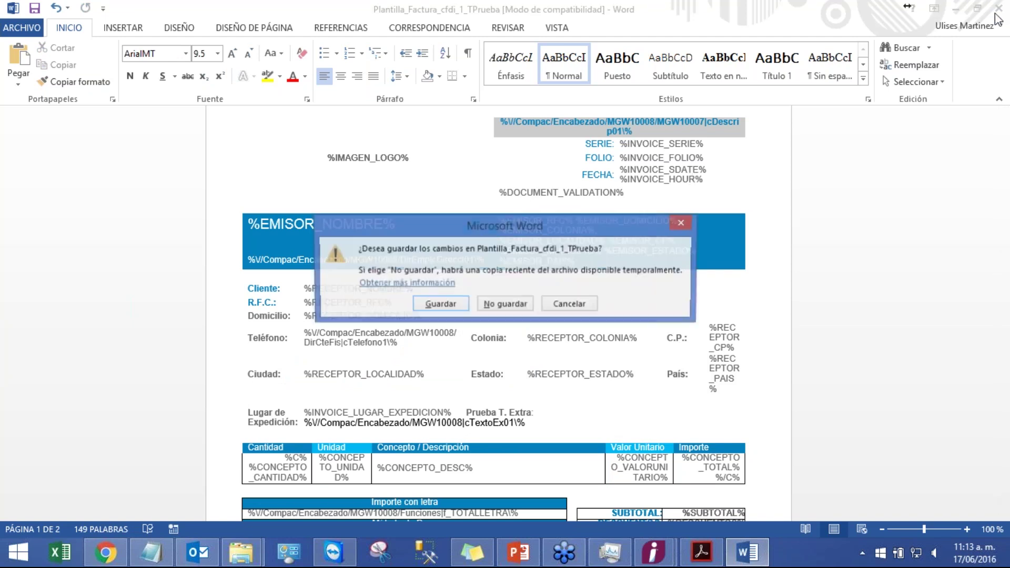
{"action": "left_click", "coordinate": [505, 301]}
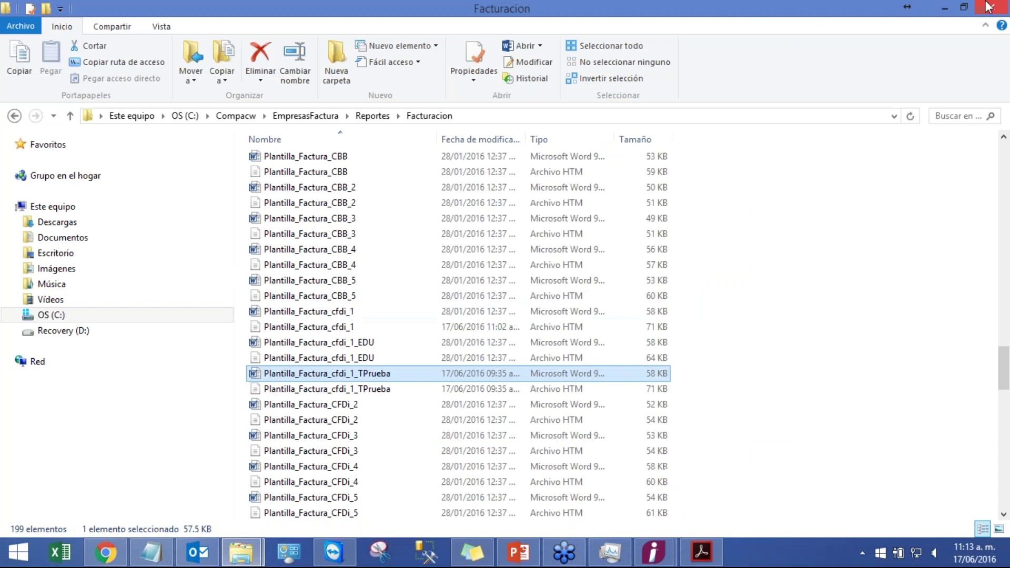
{"action": "left_click", "coordinate": [944, 8]}
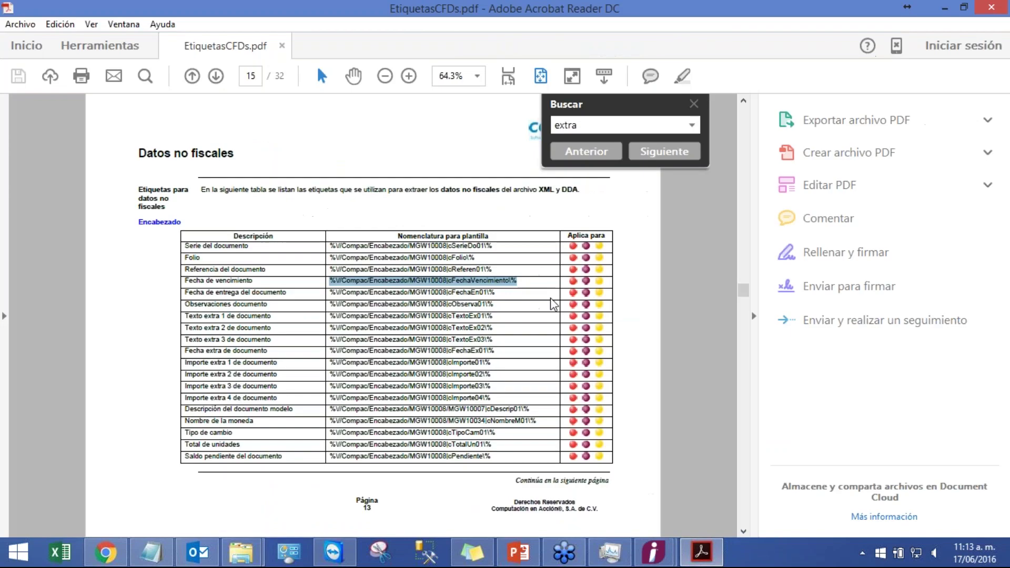
- Deselect the PDF tag and show PowerPoint slide 40, 'Campos extras en movimientos'
{"action": "left_click", "coordinate": [517, 281]}
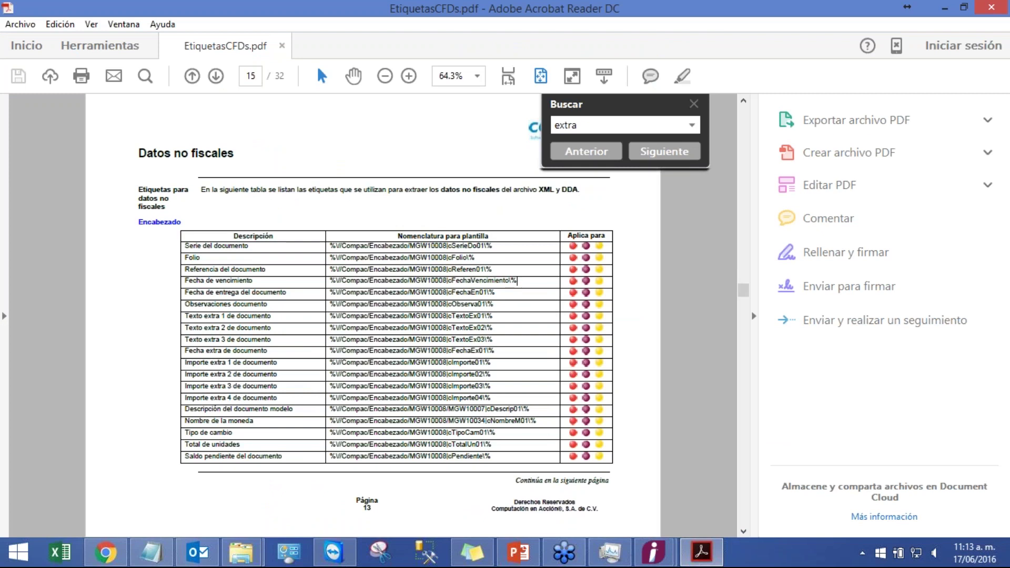
{"action": "left_click", "coordinate": [519, 554]}
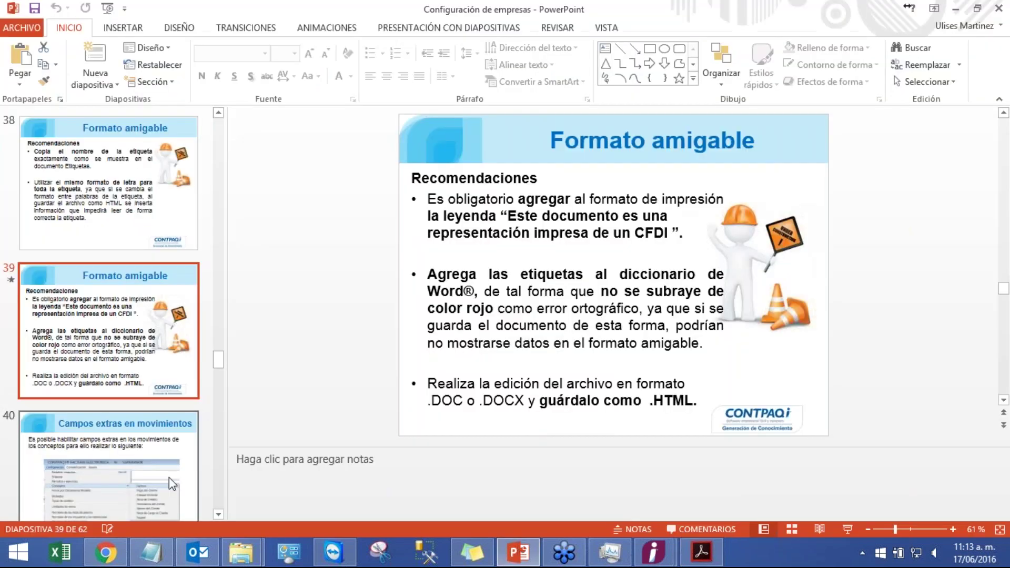
{"action": "left_click", "coordinate": [168, 477]}
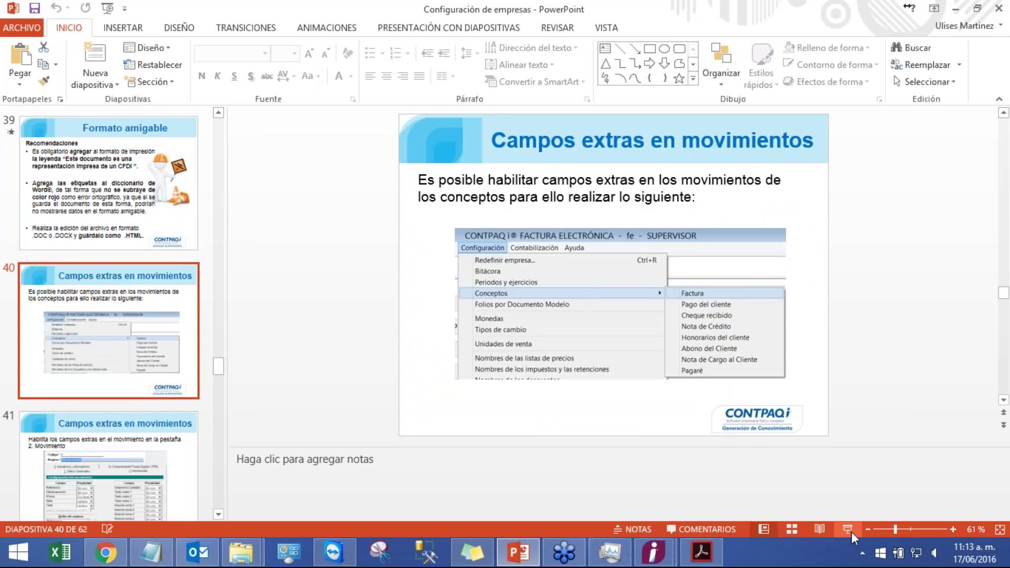
- Present slides 40 and 41 on Campos extras en movimientos, then end the slide show
{"action": "left_click", "coordinate": [848, 529]}
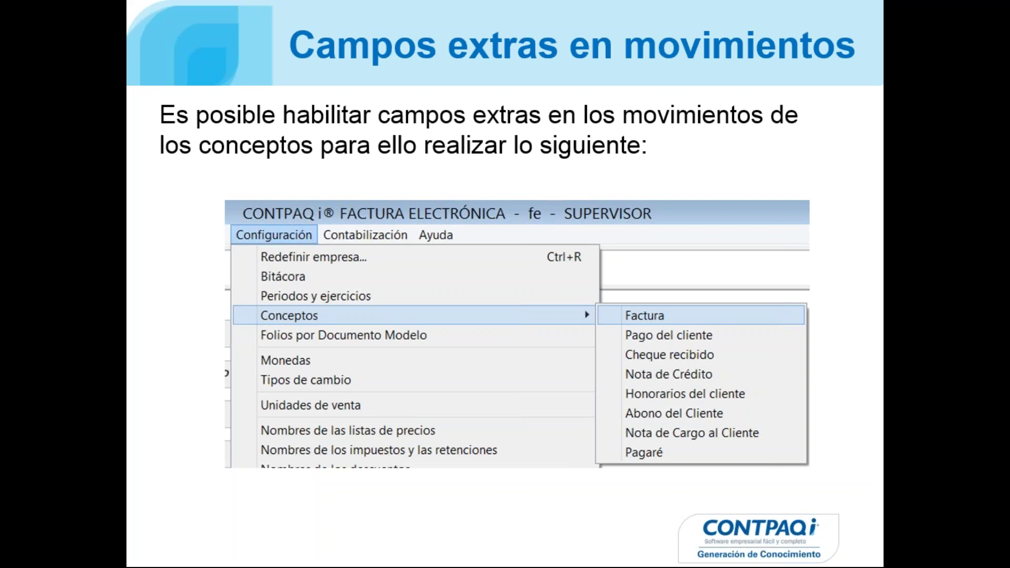
{"action": "key", "text": "Right"}
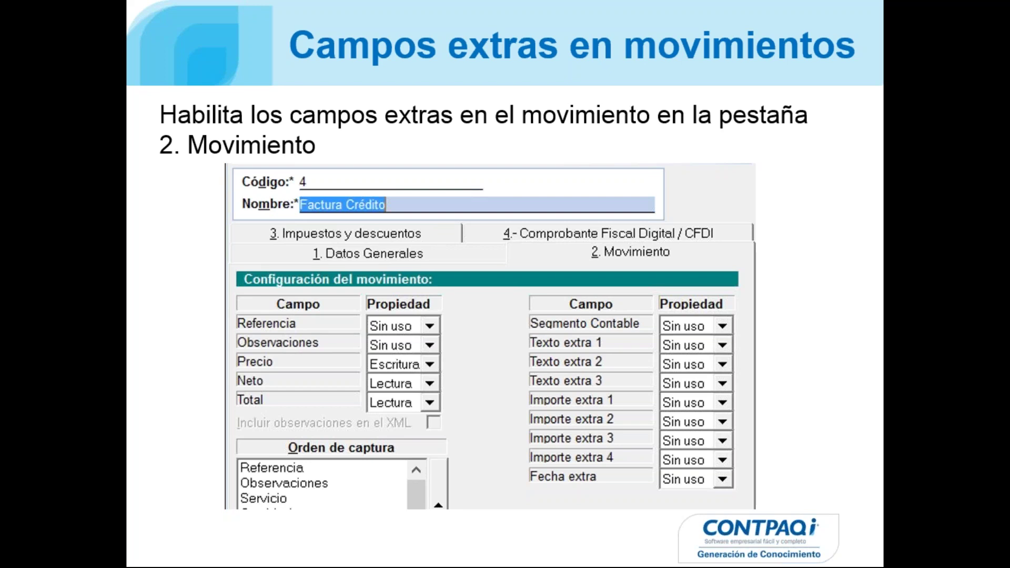
{"action": "key", "text": "Escape"}
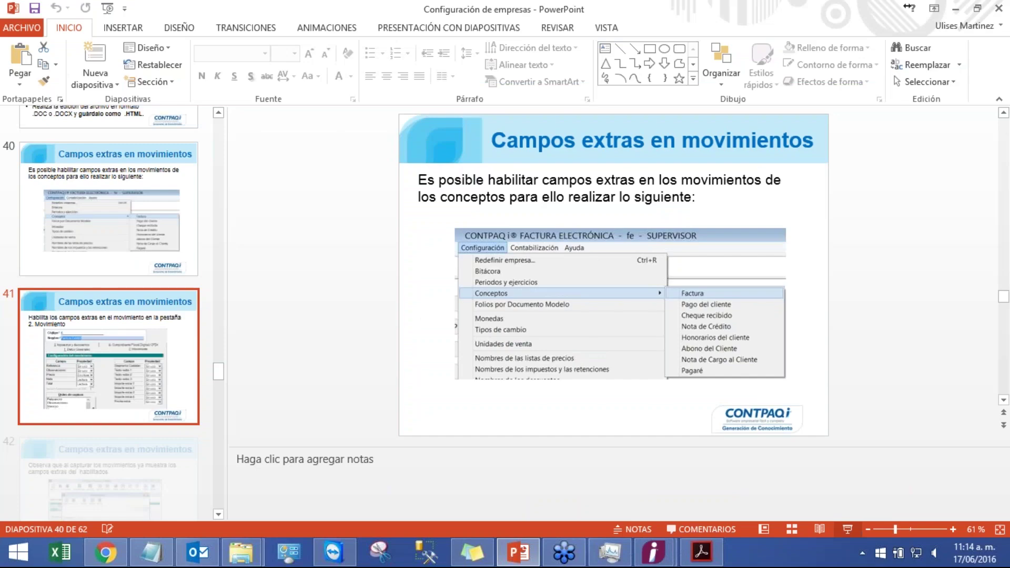
- Close the Facturas list and load the Factura Crédito concept from Configuración > Conceptos > Factura
{"action": "mouse_move", "coordinate": [653, 552]}
{"action": "left_click", "coordinate": [712, 506]}
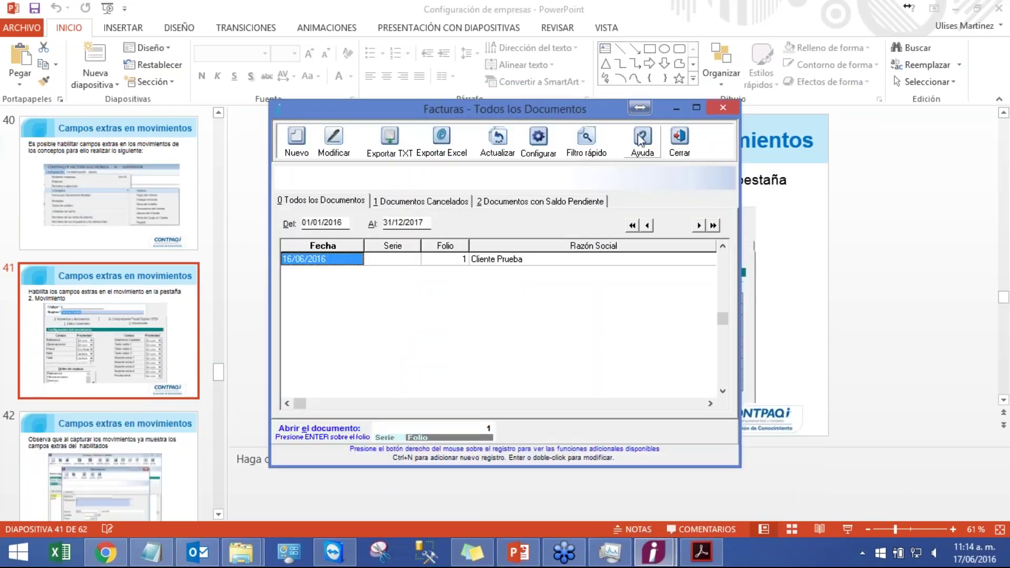
{"action": "left_click", "coordinate": [683, 141]}
{"action": "left_click", "coordinate": [274, 24]}
{"action": "mouse_move", "coordinate": [297, 91]}
{"action": "left_click", "coordinate": [543, 90]}
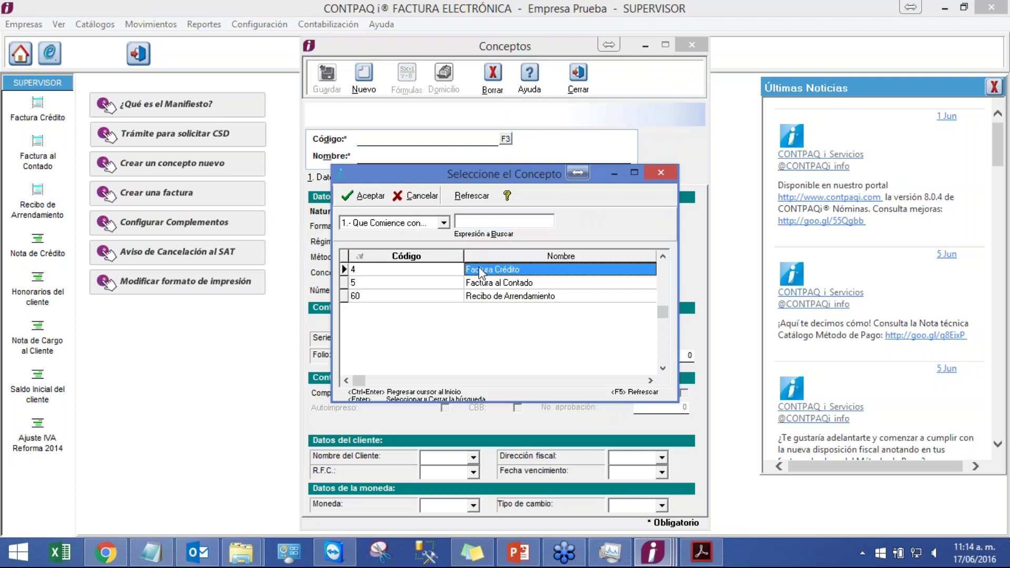
{"action": "double_click", "coordinate": [480, 270]}
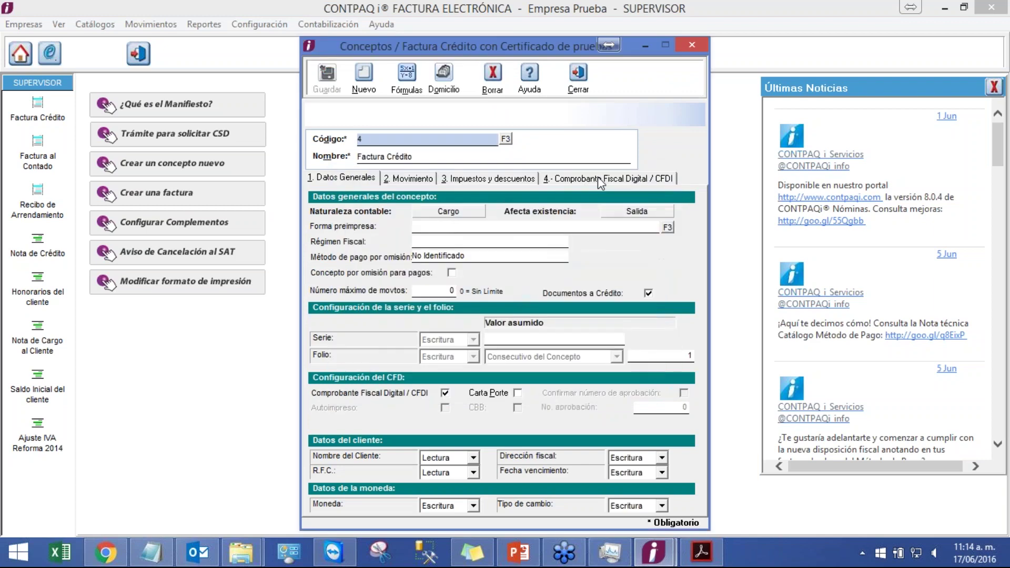
- Set Texto extra 1 to Escritura under 2. Movimiento and save the concept
{"action": "left_click", "coordinate": [409, 180]}
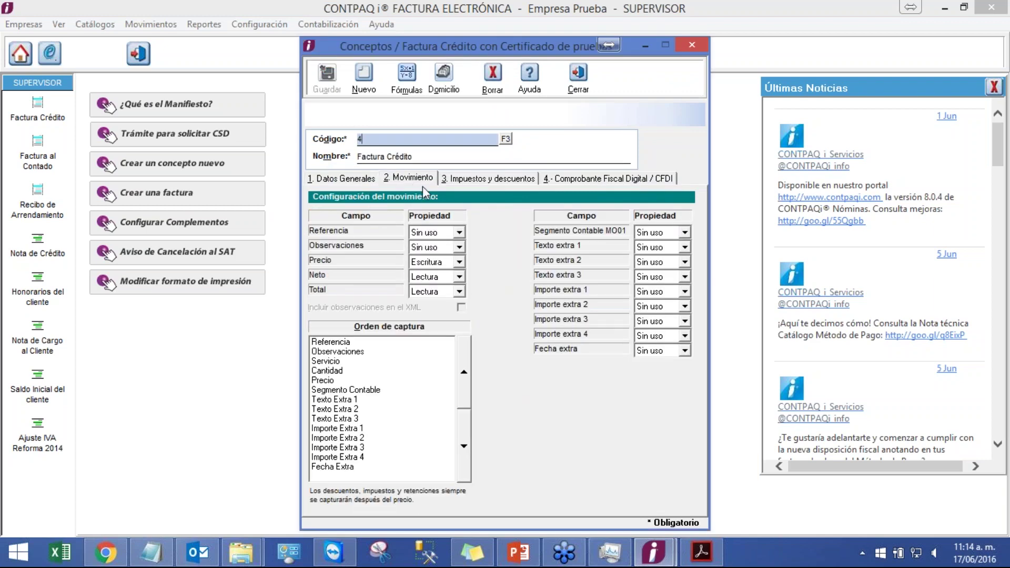
{"action": "left_click", "coordinate": [671, 248]}
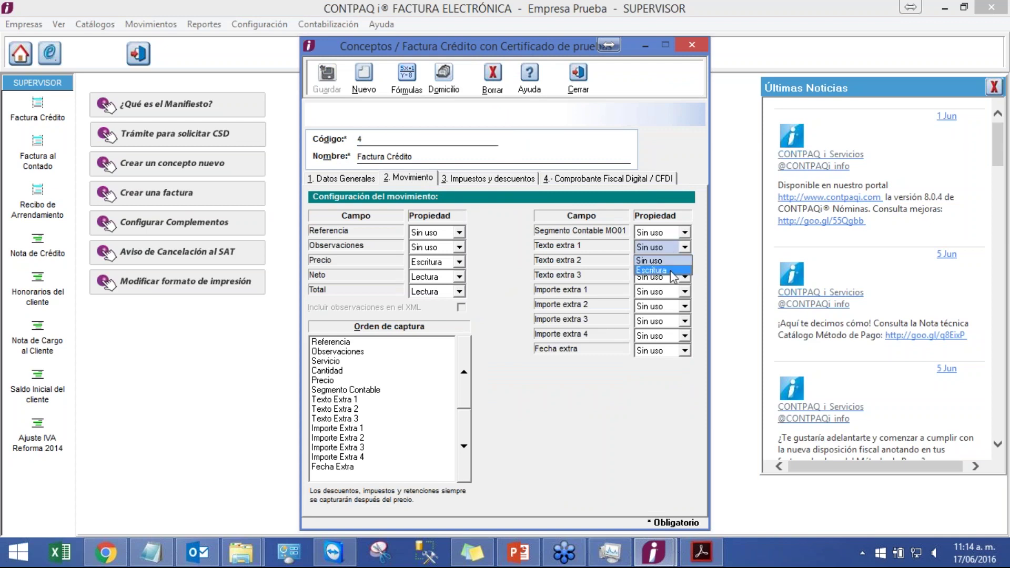
{"action": "left_click", "coordinate": [670, 270]}
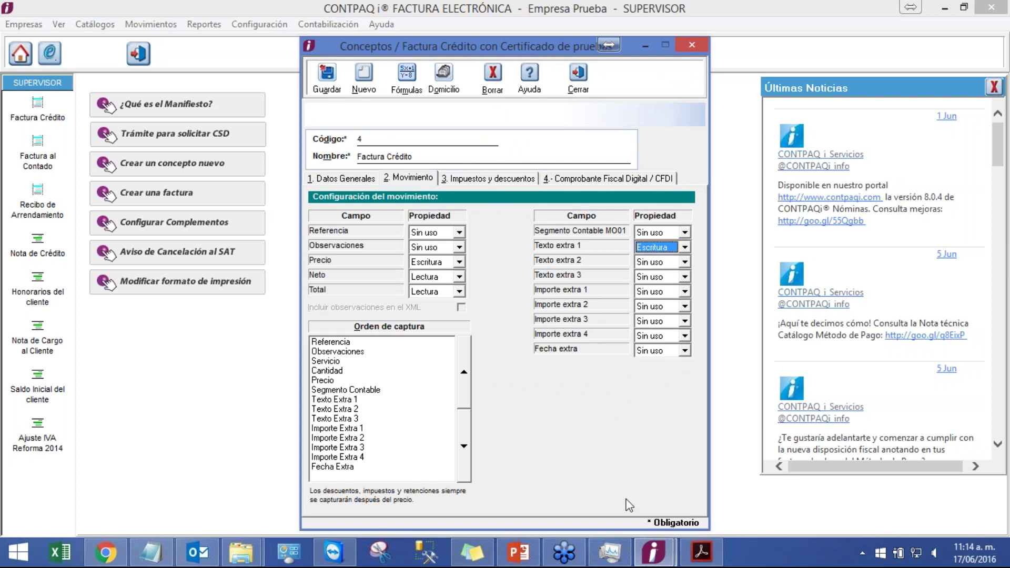
{"action": "left_click", "coordinate": [328, 76]}
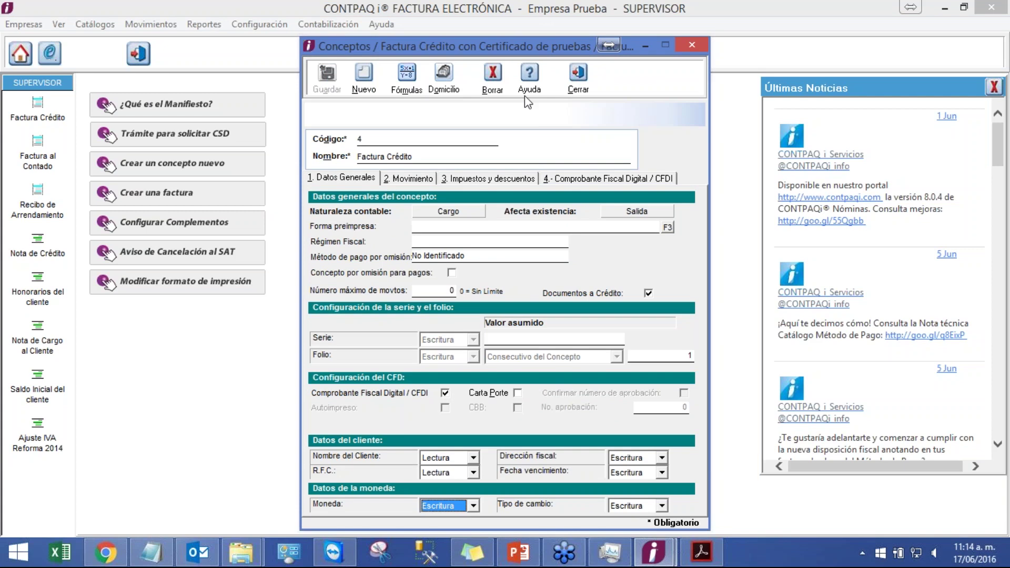
{"action": "left_click", "coordinate": [570, 74]}
- Start a new invoice from Movimientos > Facturas > TODAS
{"action": "left_click", "coordinate": [150, 24]}
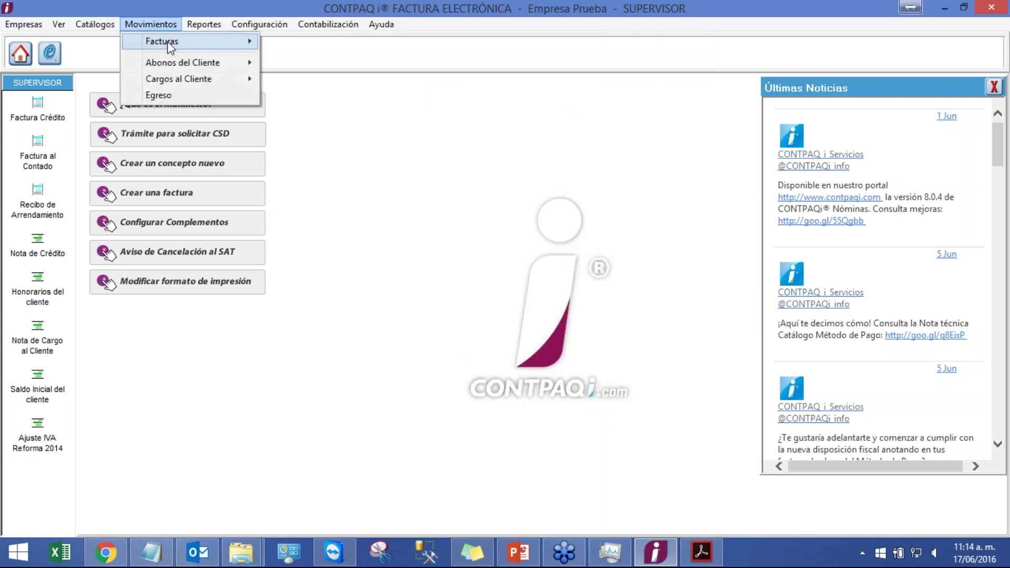
{"action": "mouse_move", "coordinate": [170, 46]}
{"action": "left_click", "coordinate": [315, 90]}
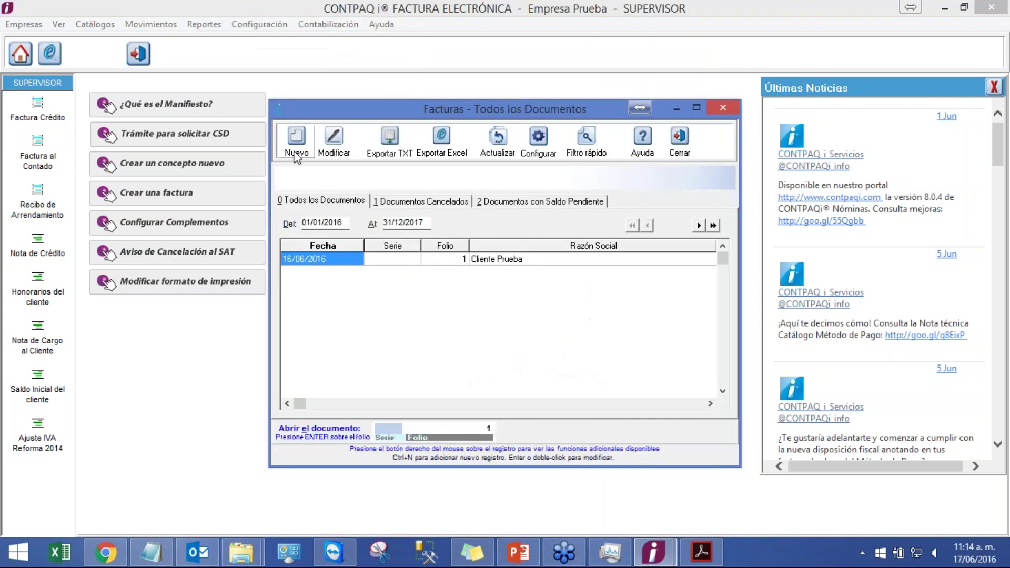
{"action": "left_click", "coordinate": [294, 141]}
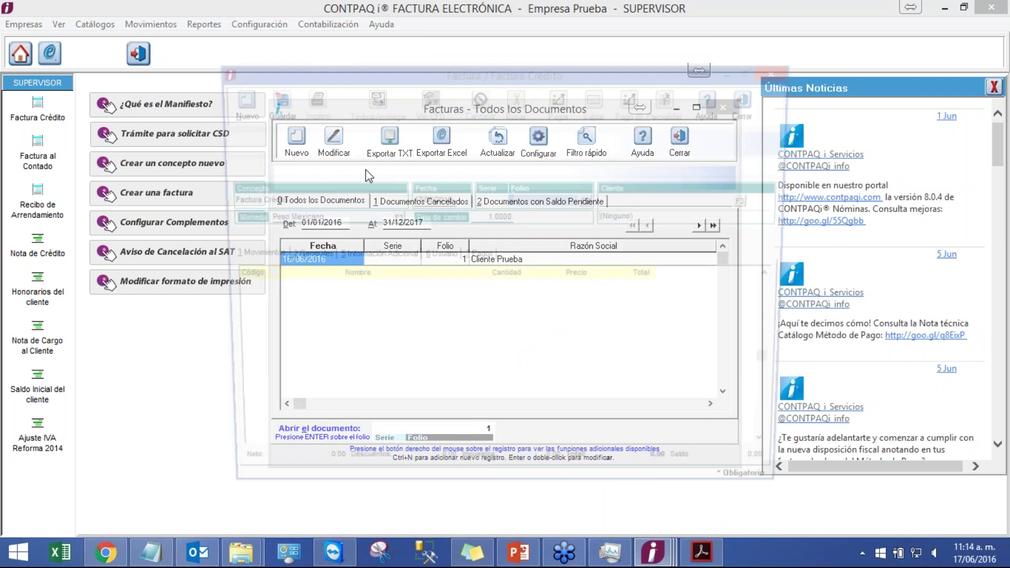
- Choose Cliente Prueba (CL01) and add a movement, moving to its Texto extra 1 field
{"action": "left_click", "coordinate": [753, 201]}
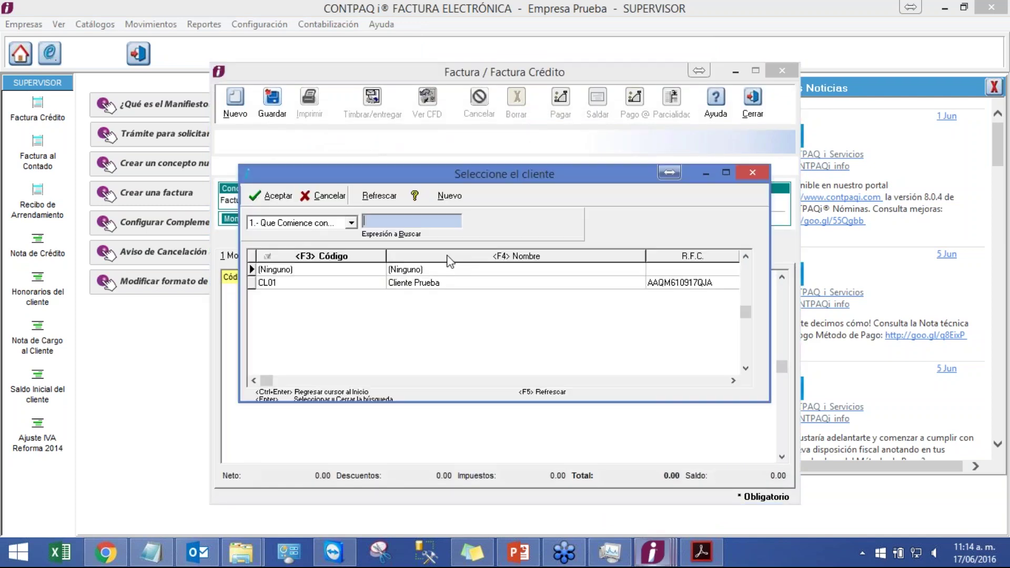
{"action": "double_click", "coordinate": [394, 288]}
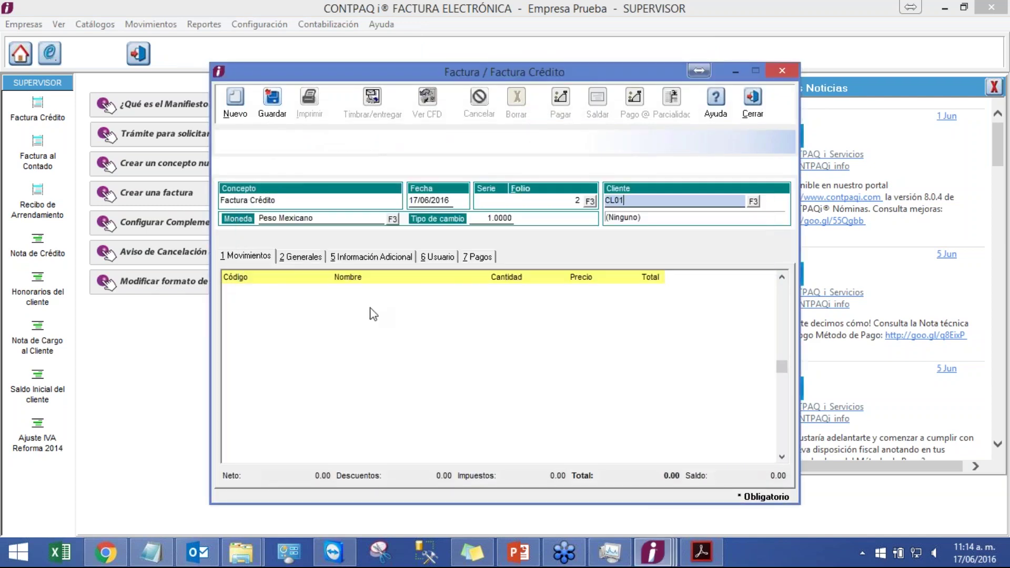
{"action": "left_click", "coordinate": [370, 307]}
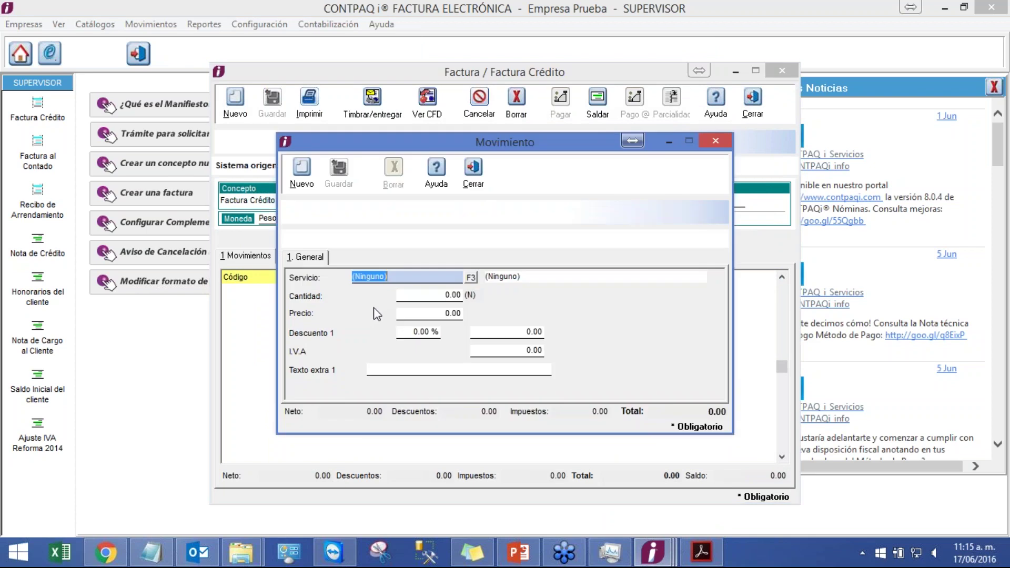
{"action": "left_click", "coordinate": [435, 375]}
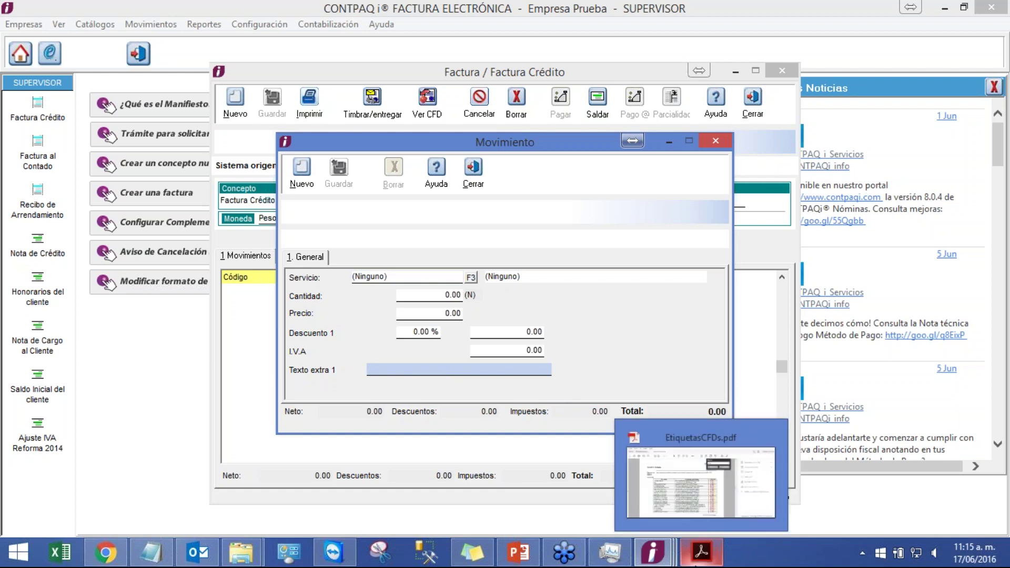
- In EtiquetasCFDs.pdf, step through the 'extra' matches to the client Texto extra tags on page 20
{"action": "left_click", "coordinate": [701, 552]}
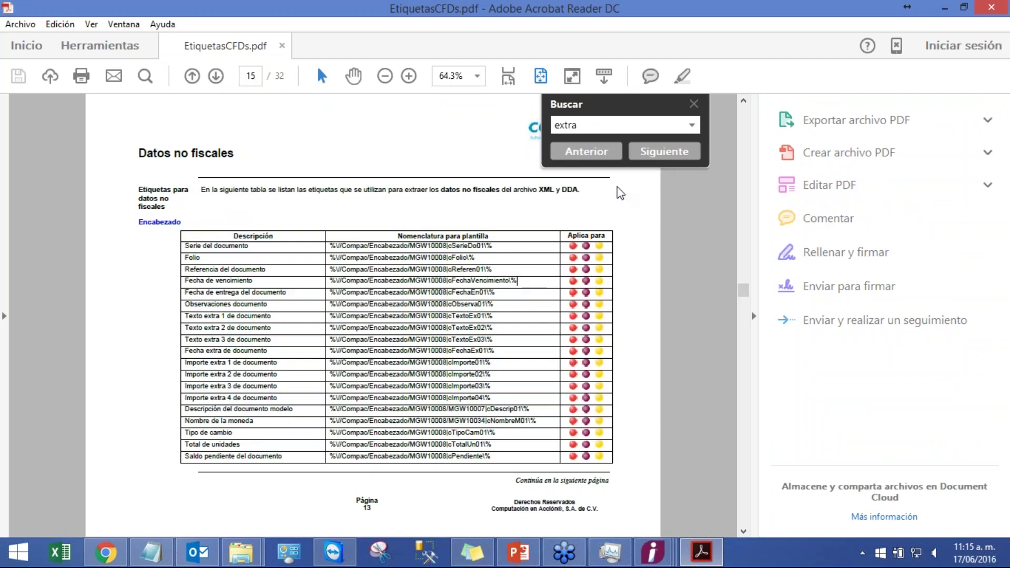
{"action": "left_click", "coordinate": [662, 157]}
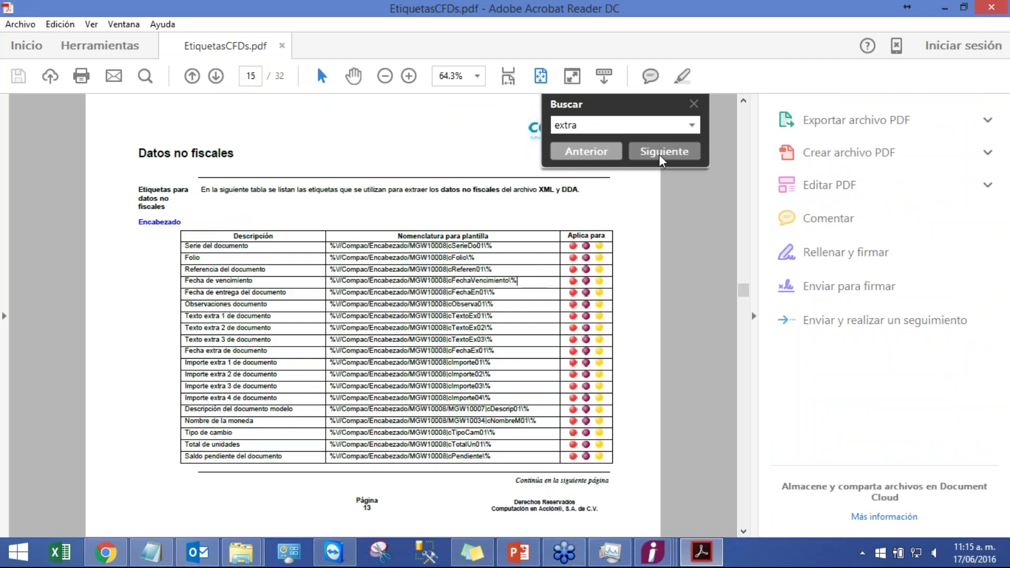
{"action": "left_click", "coordinate": [661, 160]}
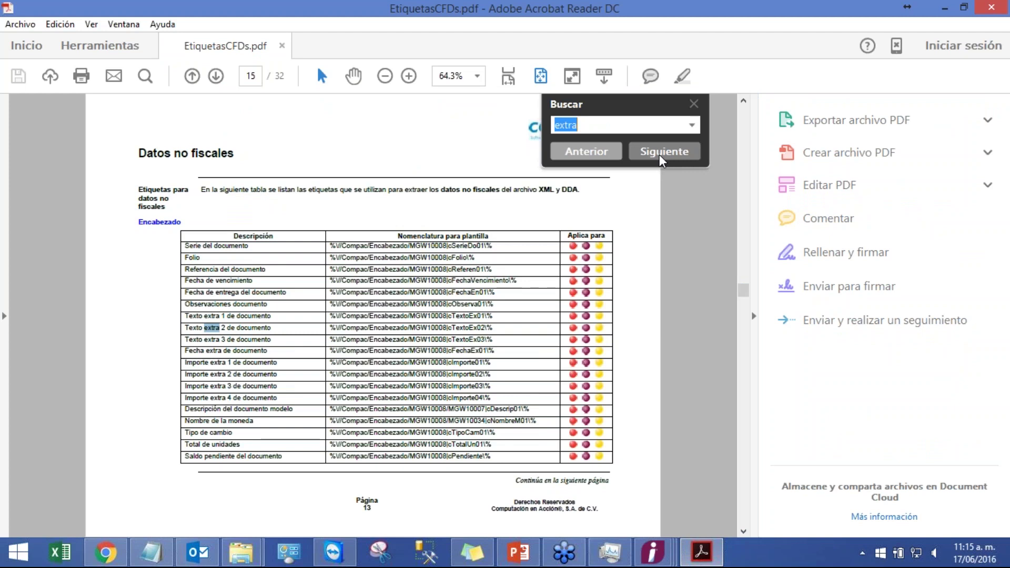
{"action": "left_click", "coordinate": [662, 158]}
{"action": "left_click", "coordinate": [662, 158]}
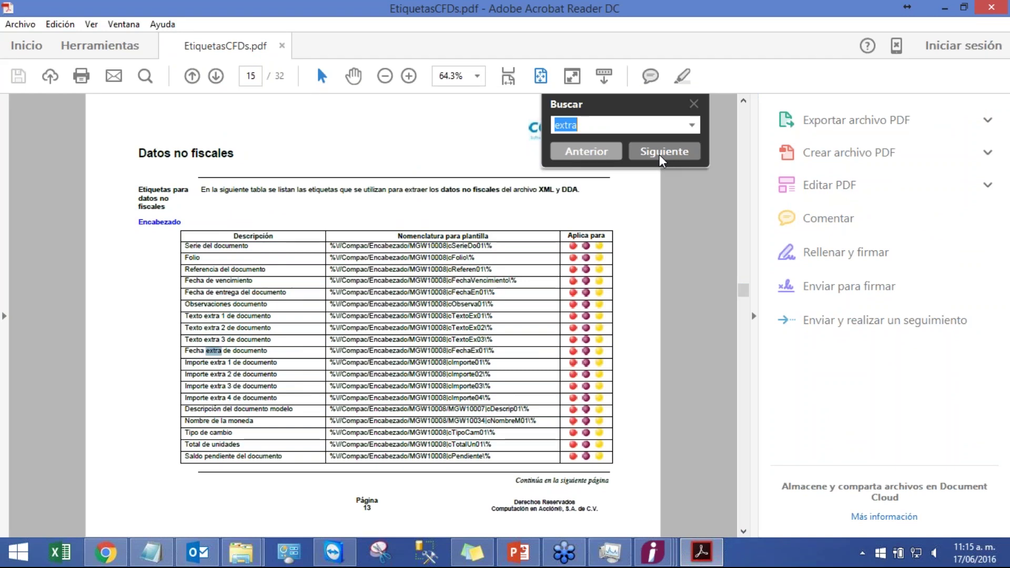
{"action": "left_click", "coordinate": [662, 160]}
{"action": "left_click", "coordinate": [662, 160]}
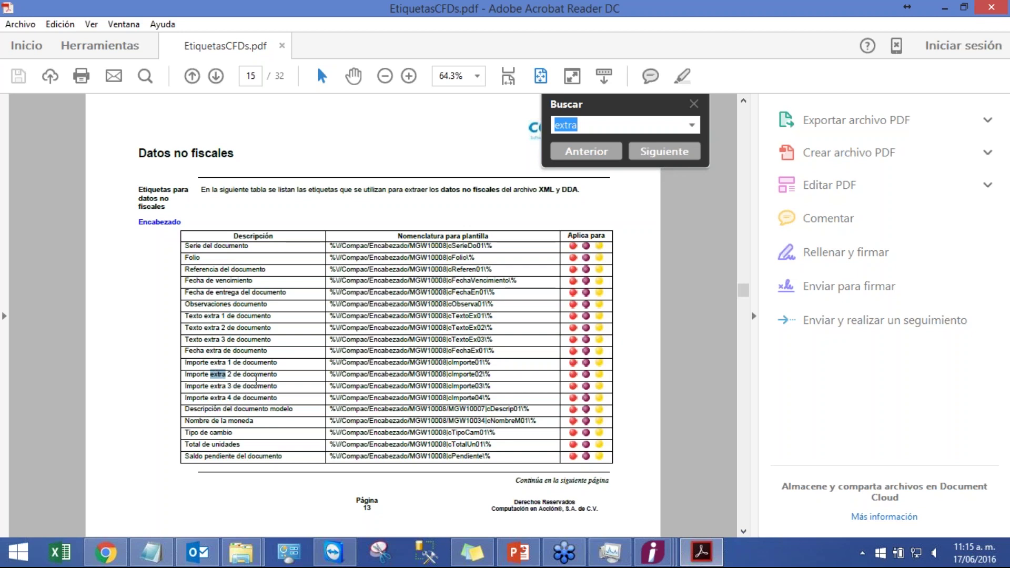
{"action": "left_click", "coordinate": [290, 380]}
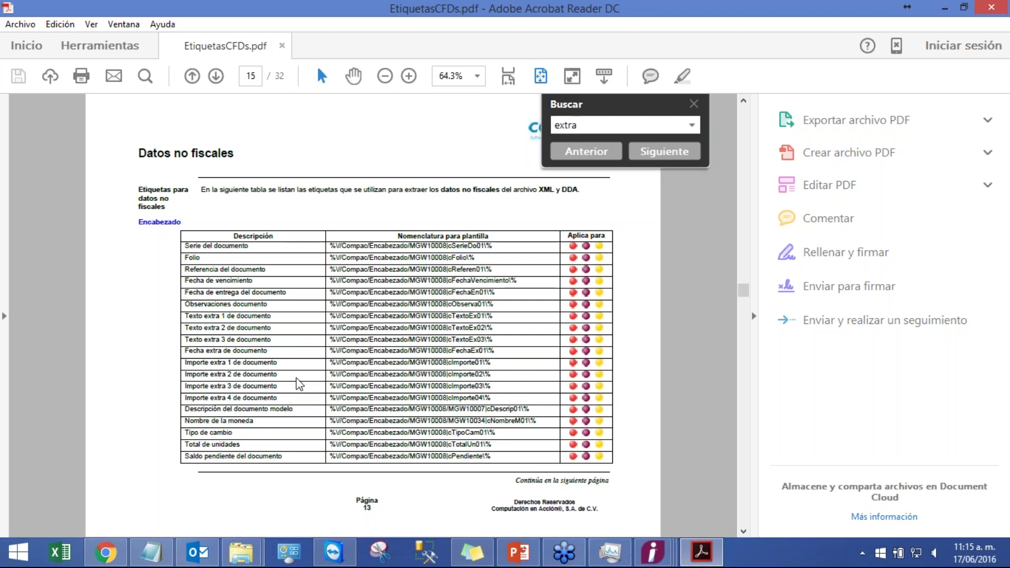
{"action": "left_click", "coordinate": [672, 148]}
{"action": "left_click", "coordinate": [672, 149]}
{"action": "left_click", "coordinate": [672, 148]}
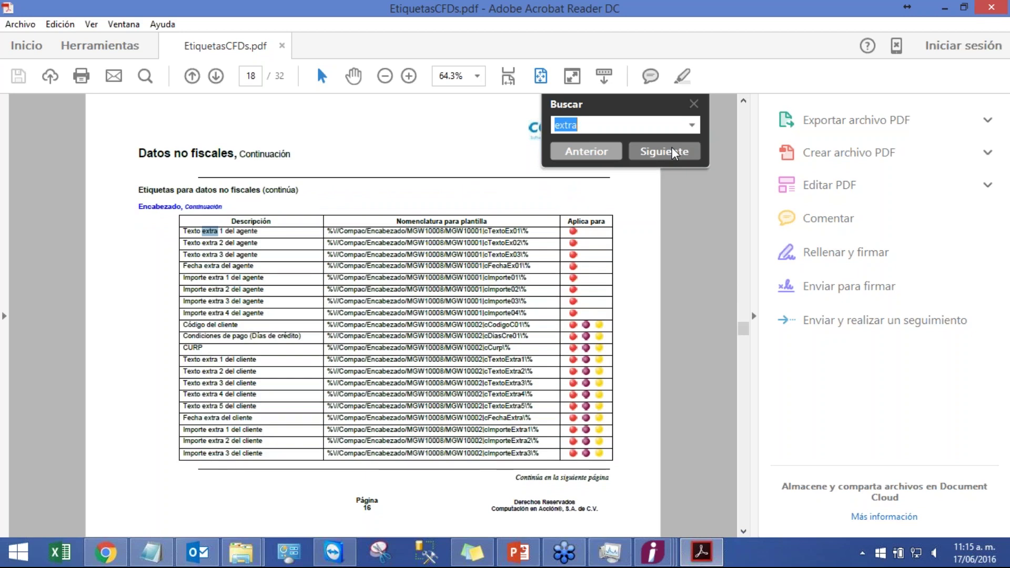
{"action": "left_click", "coordinate": [674, 153]}
{"action": "left_click", "coordinate": [673, 153]}
{"action": "left_click", "coordinate": [673, 153]}
{"action": "left_click", "coordinate": [673, 153]}
{"action": "left_click", "coordinate": [673, 153]}
{"action": "left_click", "coordinate": [673, 153]}
{"action": "left_click", "coordinate": [673, 153]}
{"action": "left_click", "coordinate": [673, 153]}
{"action": "left_click", "coordinate": [673, 153]}
{"action": "left_click", "coordinate": [673, 152]}
{"action": "left_click", "coordinate": [673, 152]}
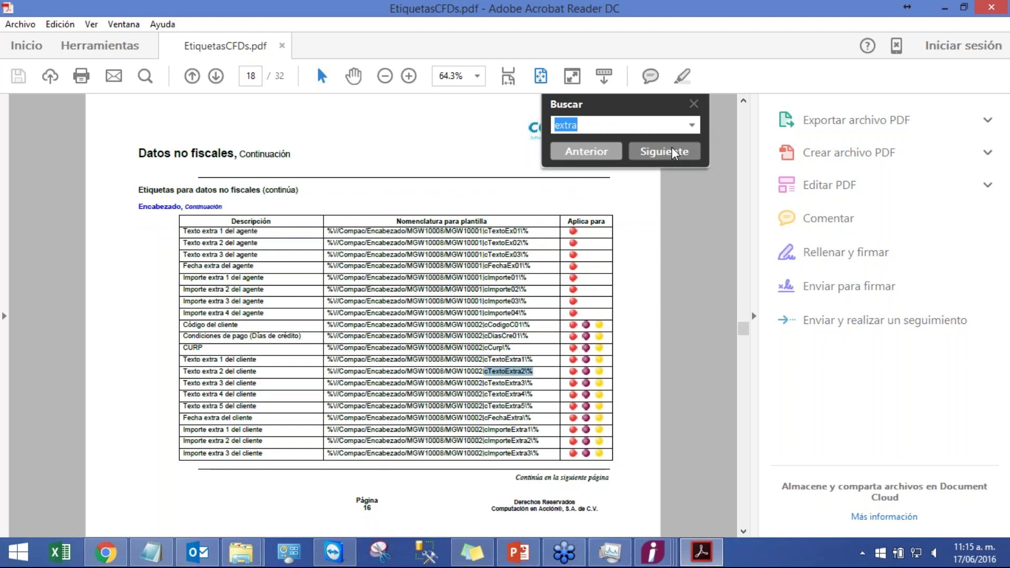
{"action": "left_click", "coordinate": [673, 152]}
{"action": "left_click", "coordinate": [673, 152]}
{"action": "left_click", "coordinate": [673, 152]}
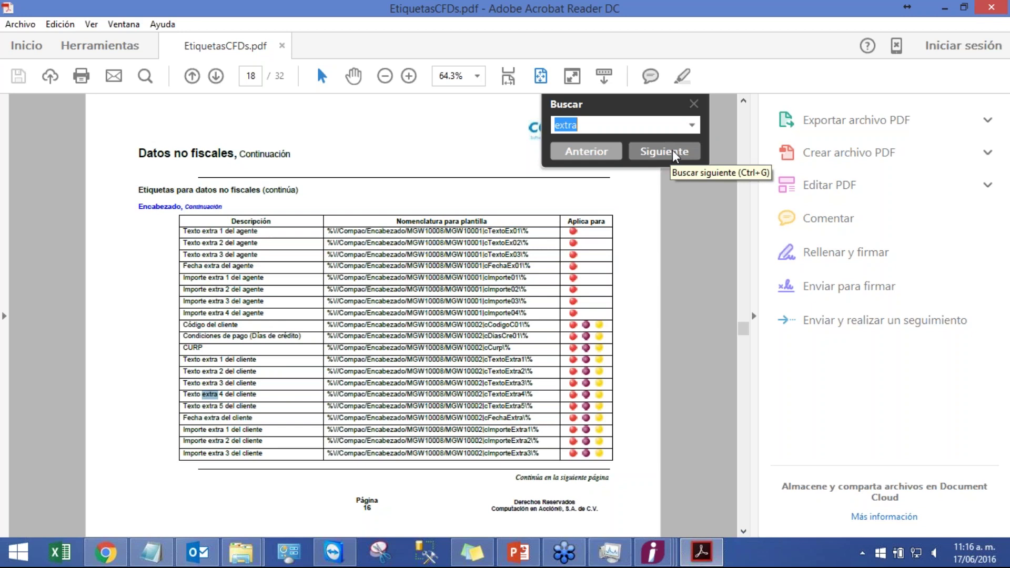
{"action": "left_click", "coordinate": [663, 152]}
{"action": "left_click", "coordinate": [664, 152]}
{"action": "left_click", "coordinate": [664, 151]}
{"action": "left_click", "coordinate": [673, 151]}
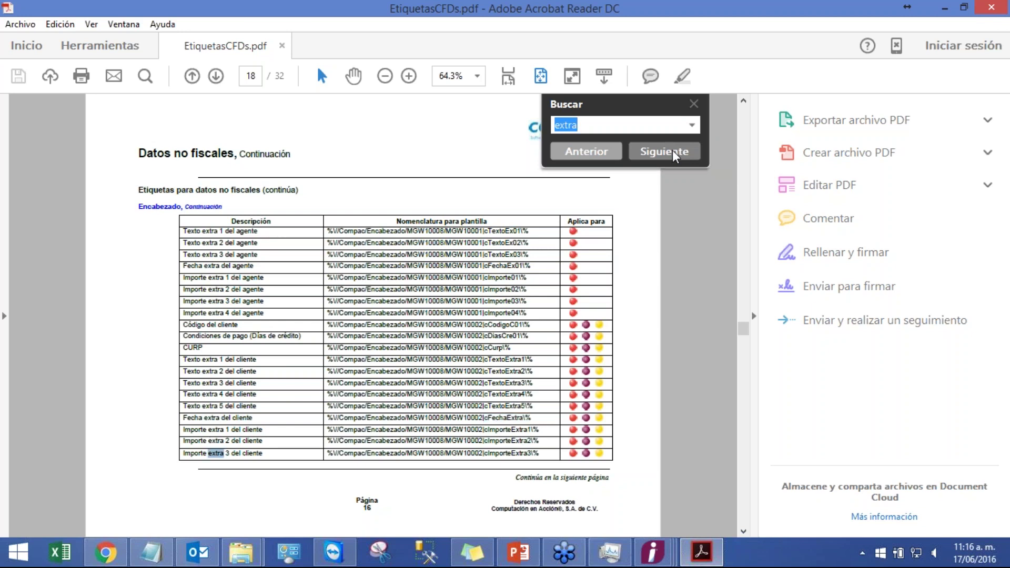
{"action": "left_click", "coordinate": [673, 151]}
{"action": "left_click", "coordinate": [673, 151]}
{"action": "left_click", "coordinate": [673, 153]}
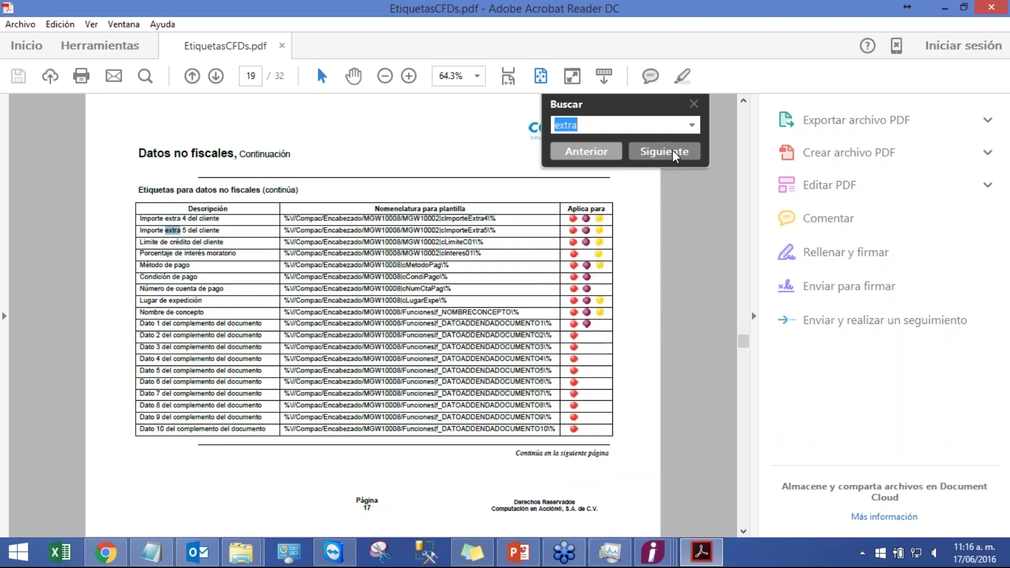
{"action": "left_click", "coordinate": [673, 153]}
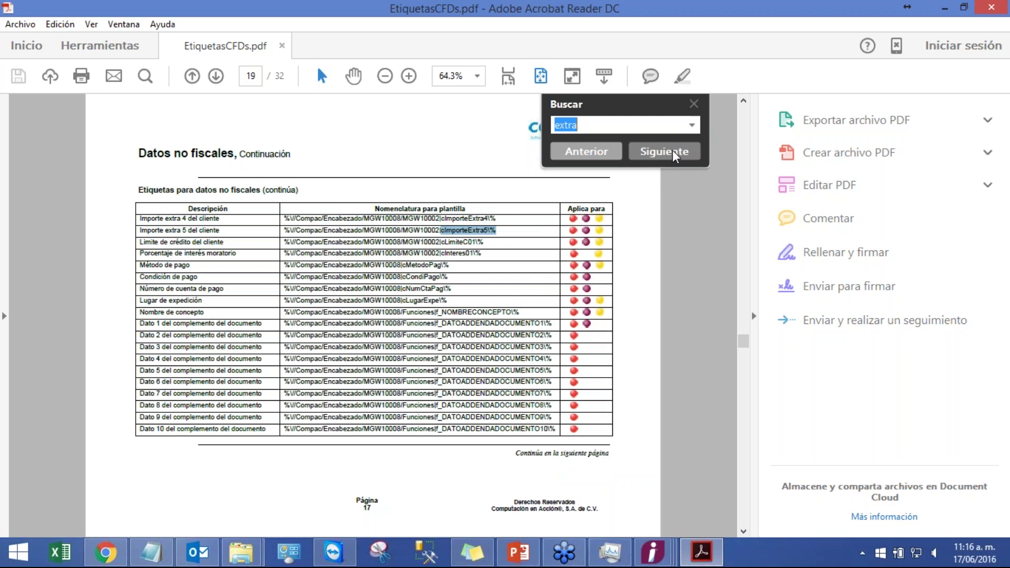
{"action": "left_click", "coordinate": [673, 153]}
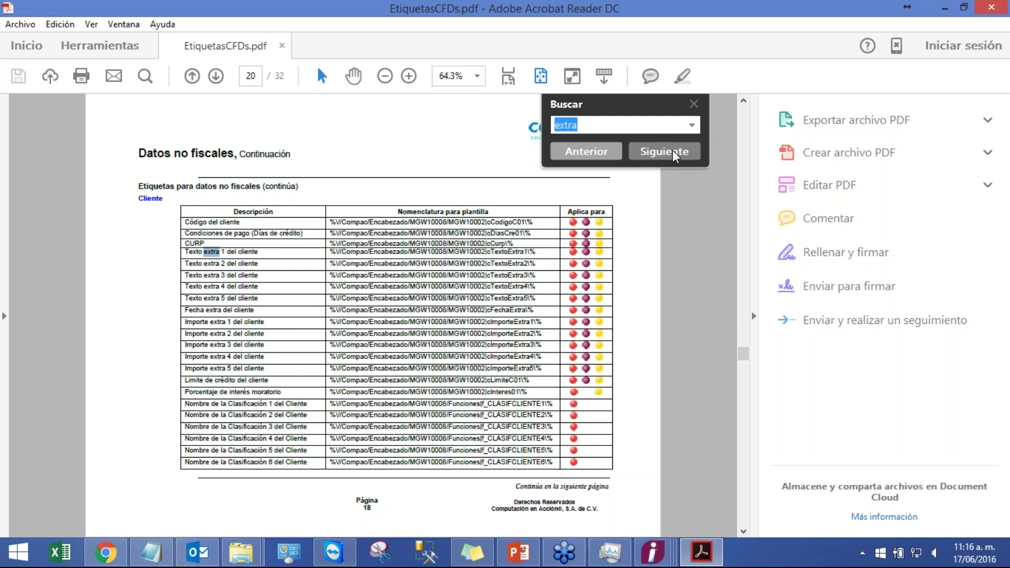
{"action": "left_click", "coordinate": [674, 155]}
{"action": "left_click", "coordinate": [674, 156]}
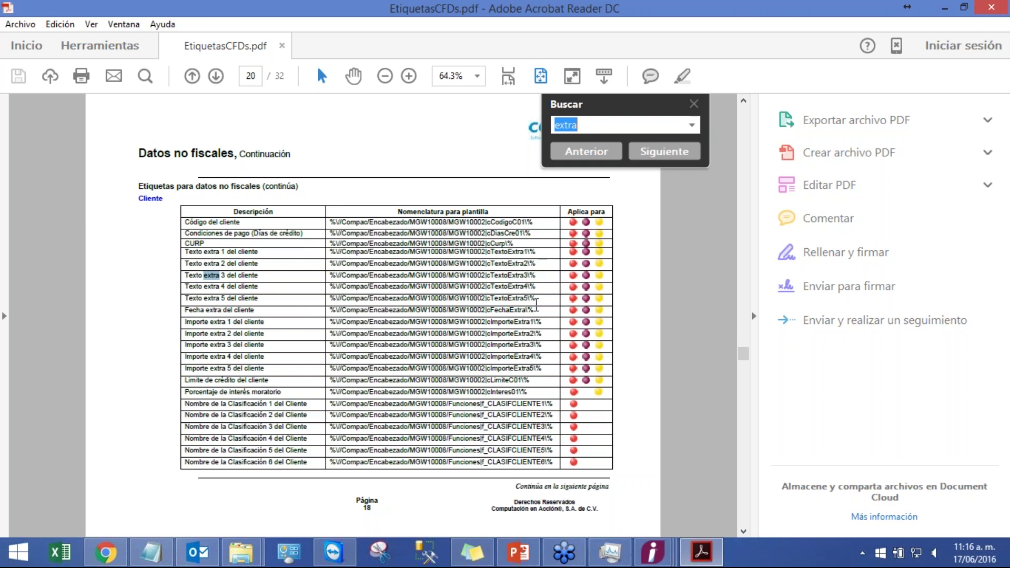
- Go to page 25 and select the cTextoEx01 tag in the 'Texto extra 1 del movimiento' row
{"action": "scroll", "coordinate": [536, 302], "scroll_direction": "down", "scroll_amount": 6}
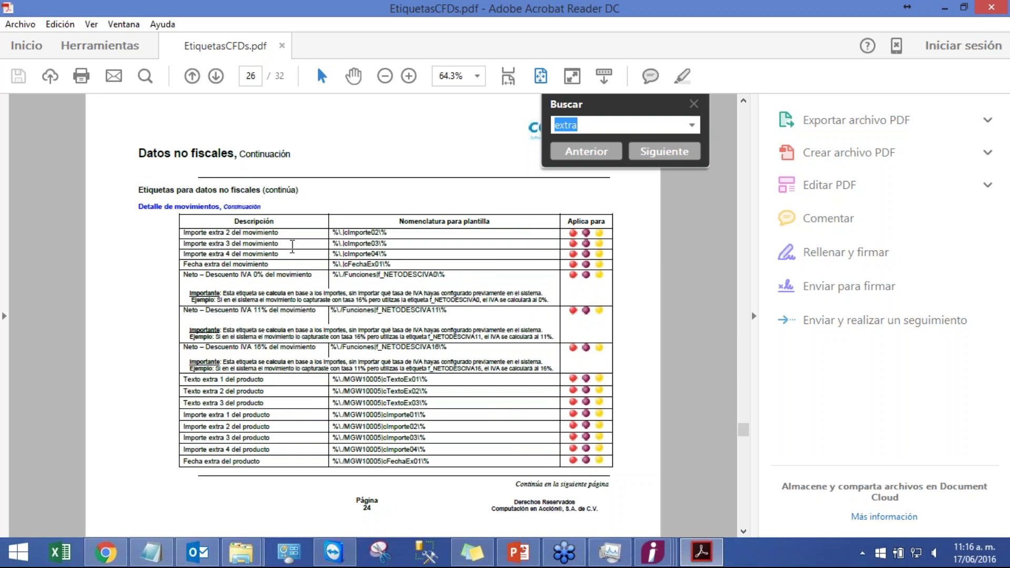
{"action": "left_click", "coordinate": [743, 100]}
{"action": "left_click", "coordinate": [743, 100]}
{"action": "left_click", "coordinate": [743, 100]}
{"action": "left_click", "coordinate": [743, 531]}
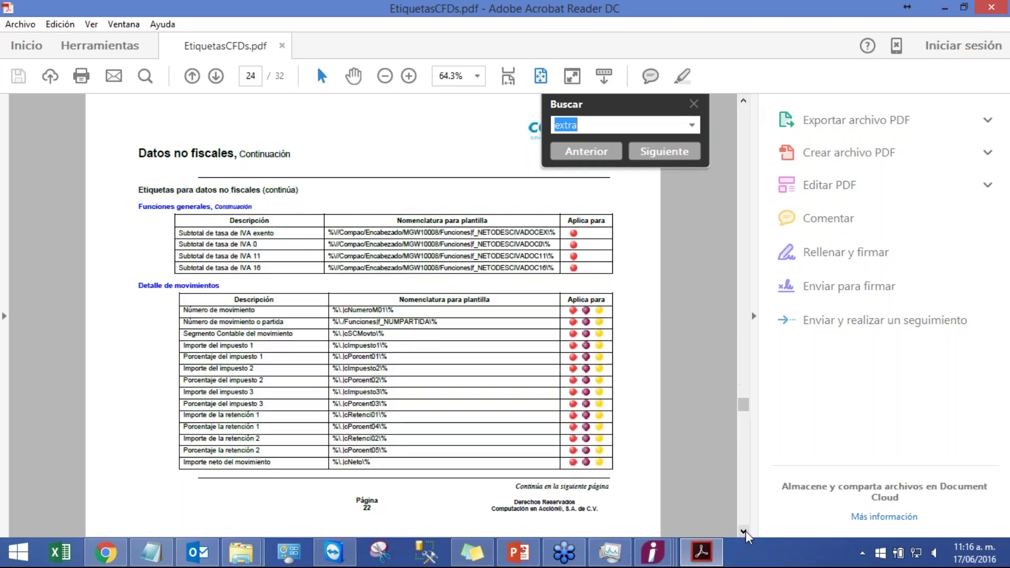
{"action": "left_click", "coordinate": [743, 531]}
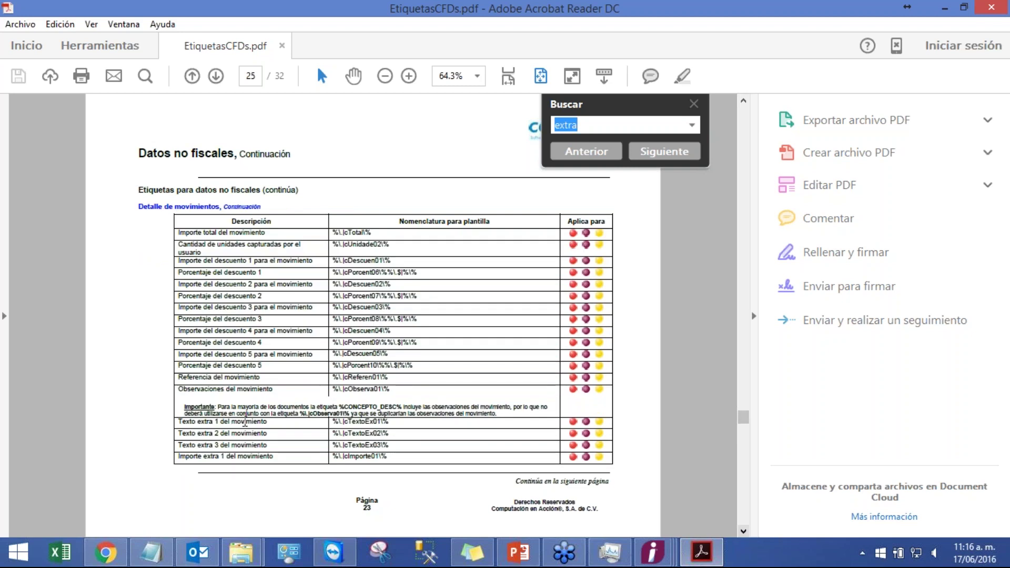
{"action": "left_click_drag", "start_coordinate": [399, 424], "coordinate": [331, 421]}
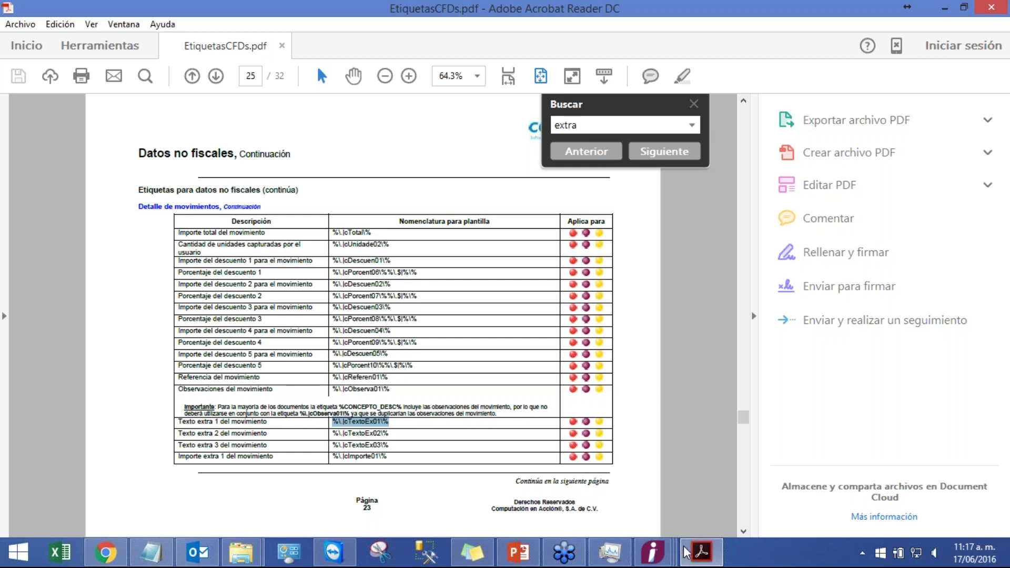
- Close the movement entry, credit invoice form and all-invoices list windows
{"action": "left_click", "coordinate": [653, 552]}
{"action": "left_click", "coordinate": [897, 479]}
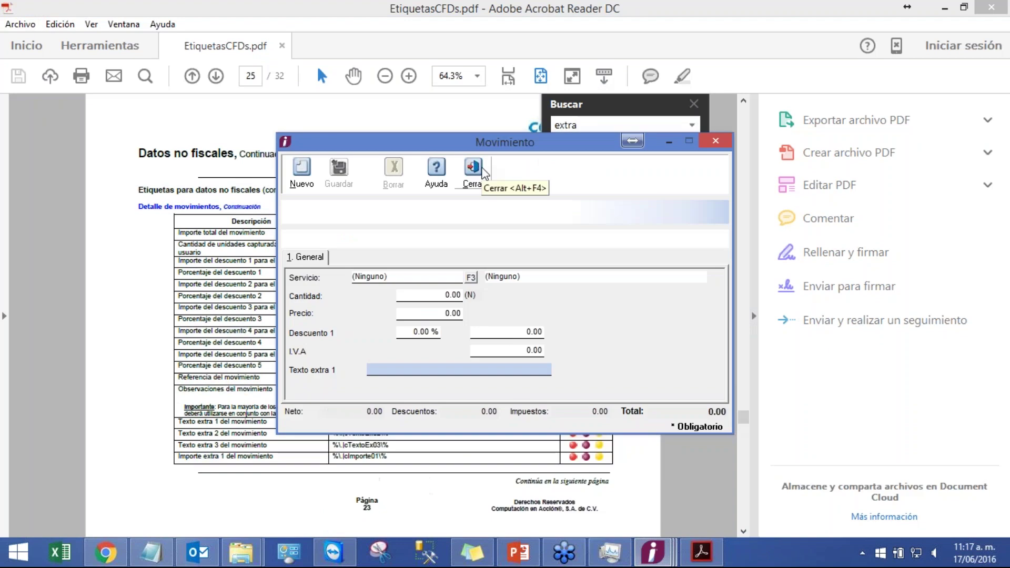
{"action": "left_click", "coordinate": [480, 169]}
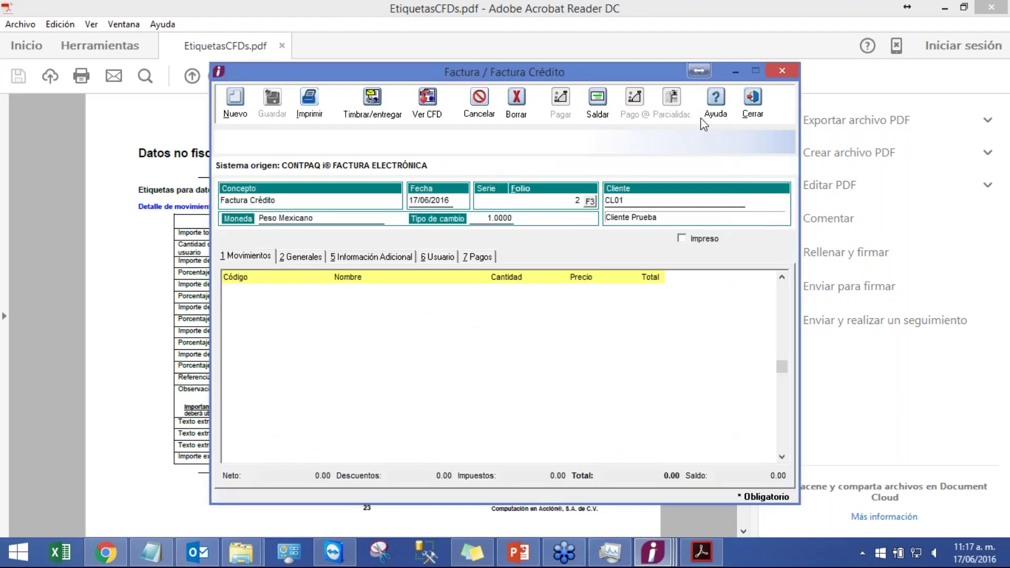
{"action": "left_click", "coordinate": [752, 108]}
{"action": "left_click", "coordinate": [653, 552]}
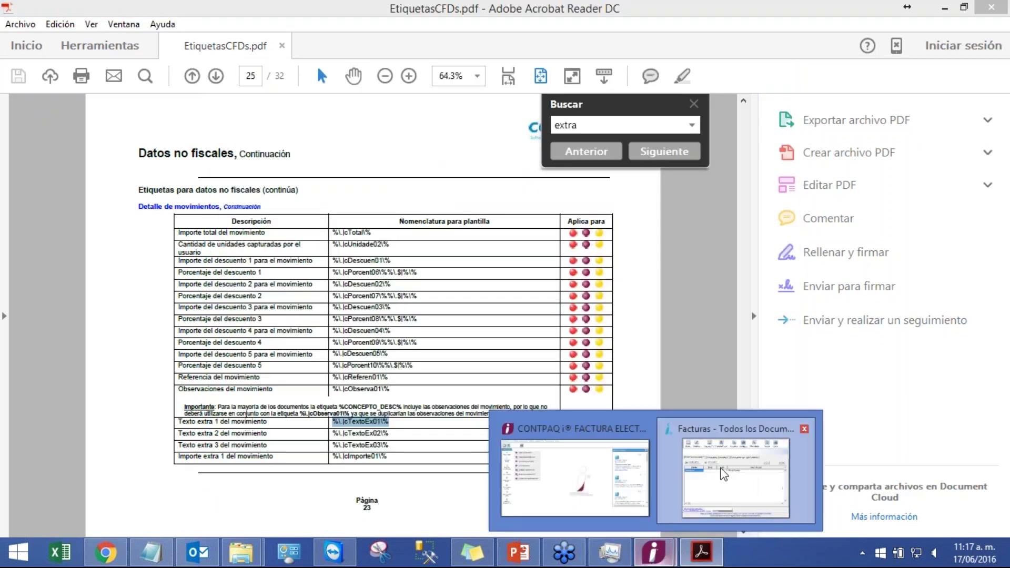
{"action": "left_click", "coordinate": [762, 491]}
{"action": "left_click", "coordinate": [679, 138]}
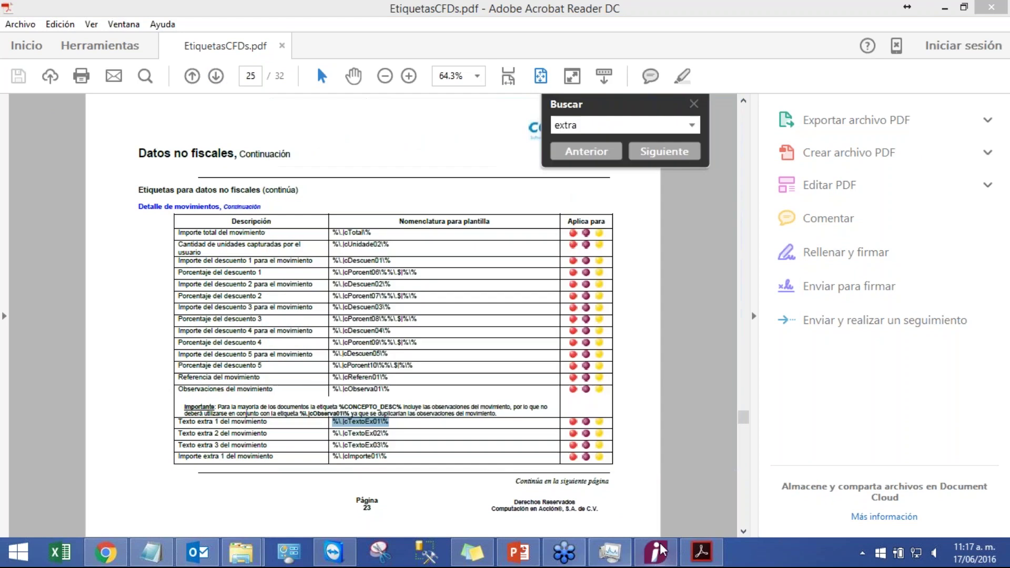
{"action": "left_click", "coordinate": [655, 551]}
- Load the Factura Crédito concept and show its 2. Movimiento settings
{"action": "left_click", "coordinate": [259, 24]}
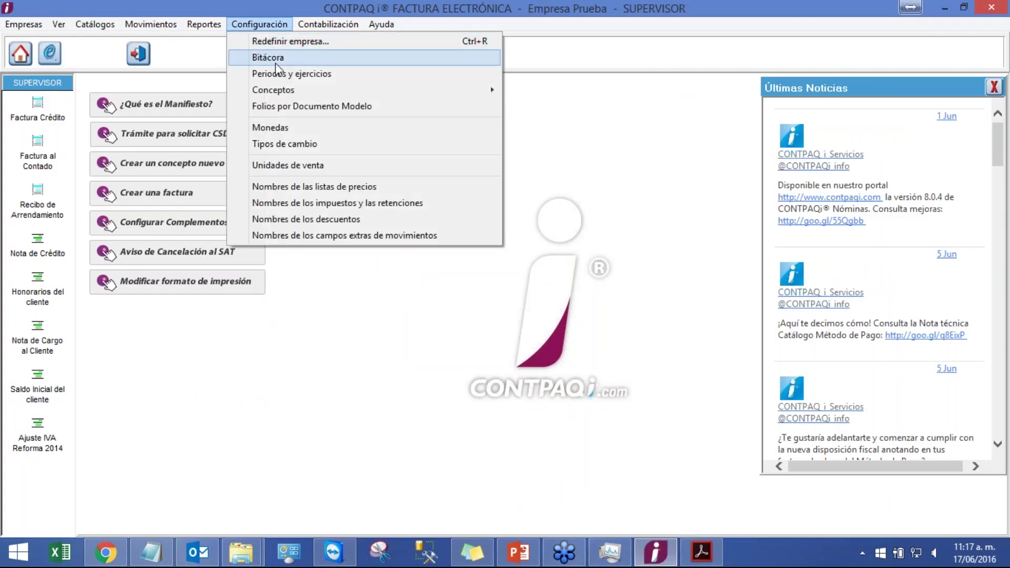
{"action": "mouse_move", "coordinate": [301, 89]}
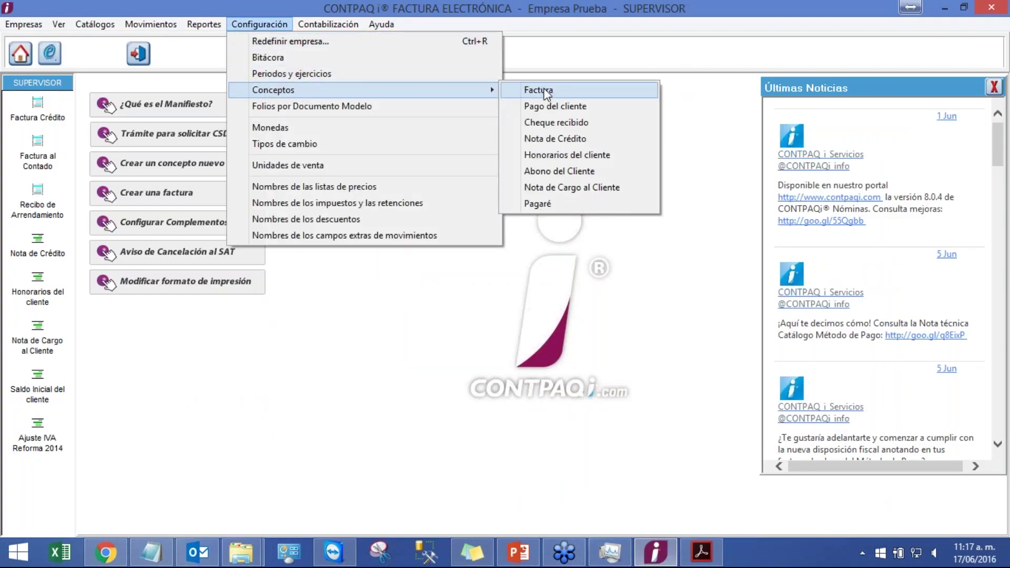
{"action": "left_click", "coordinate": [546, 92]}
{"action": "left_click", "coordinate": [503, 141]}
{"action": "double_click", "coordinate": [510, 271]}
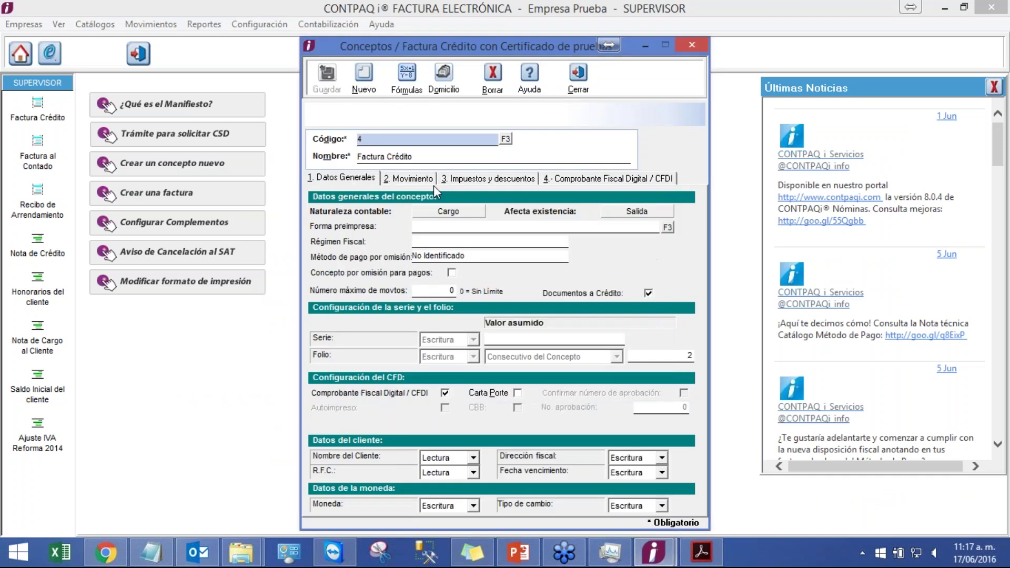
{"action": "left_click", "coordinate": [411, 181]}
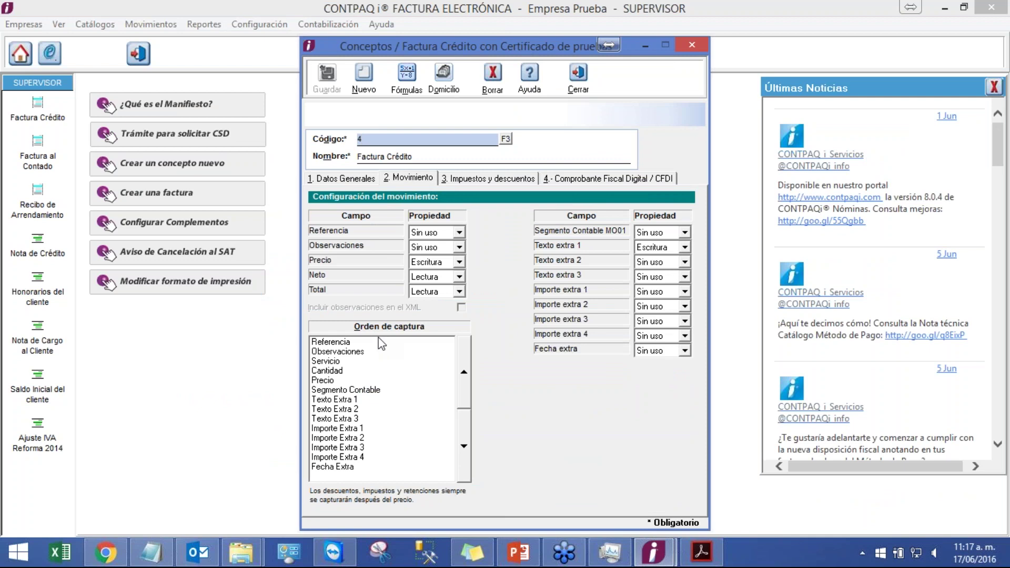
- Move Servicio to the top of the capture order, followed by Precio and Texto Extra 1
{"action": "left_click", "coordinate": [341, 380]}
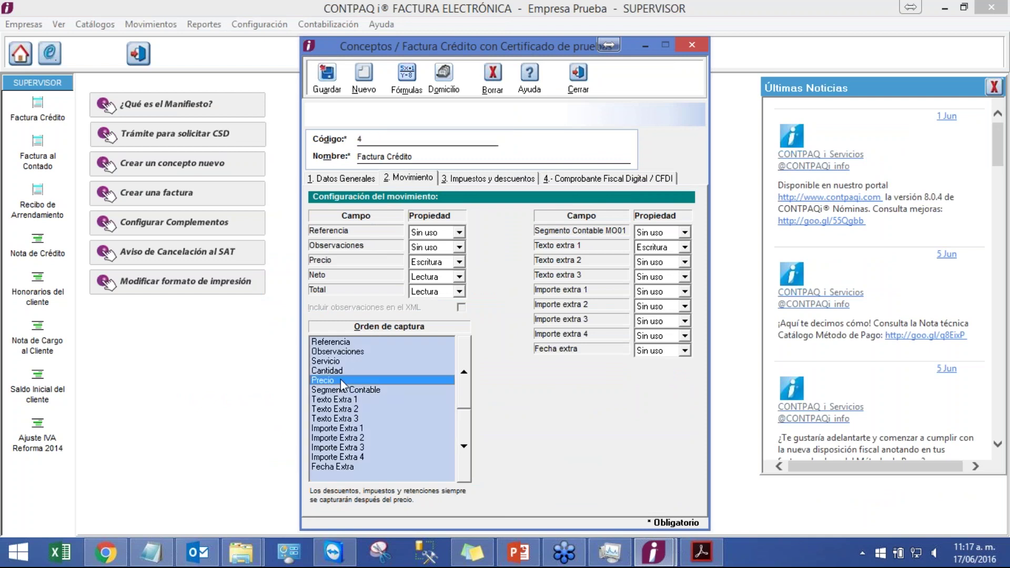
{"action": "left_click", "coordinate": [375, 363]}
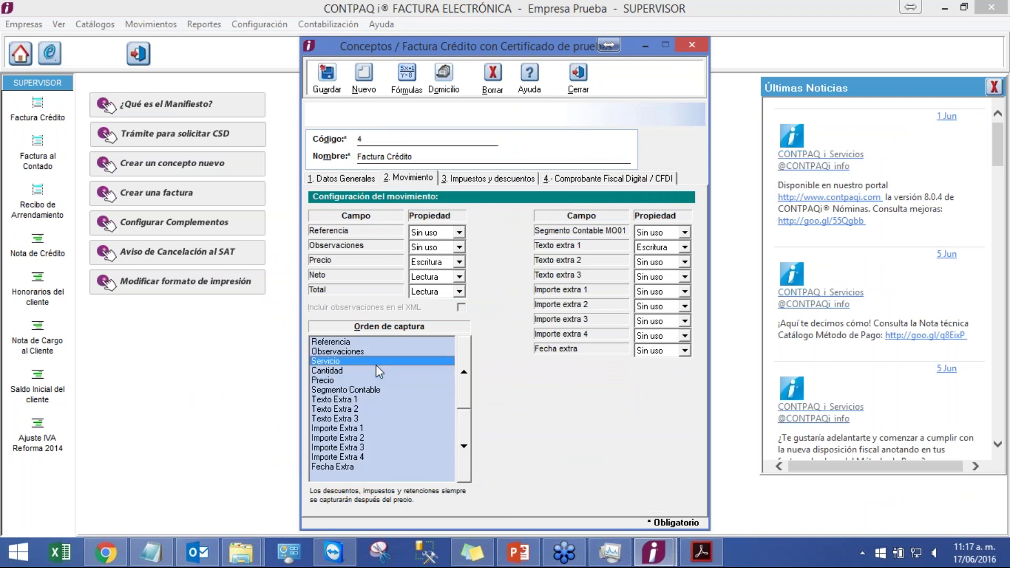
{"action": "left_click", "coordinate": [460, 373]}
{"action": "left_click", "coordinate": [461, 373]}
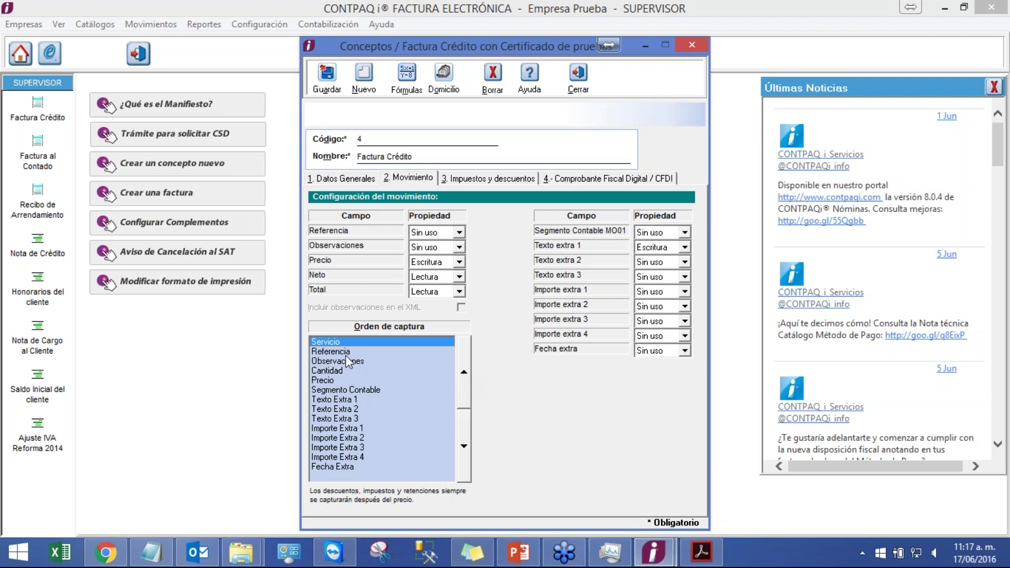
{"action": "left_click", "coordinate": [453, 381]}
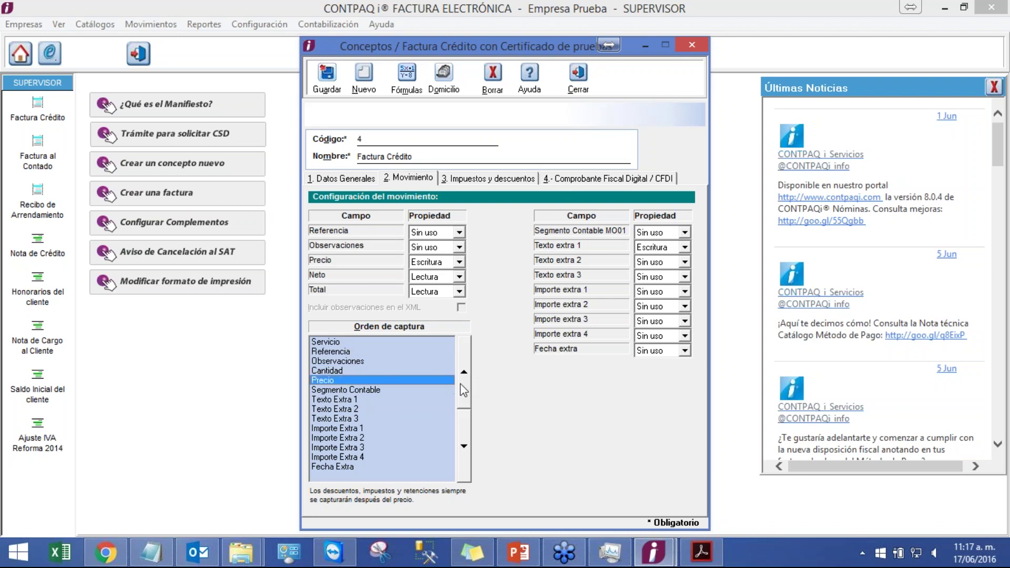
{"action": "left_click", "coordinate": [463, 390]}
{"action": "left_click", "coordinate": [463, 390]}
{"action": "left_click", "coordinate": [462, 389]}
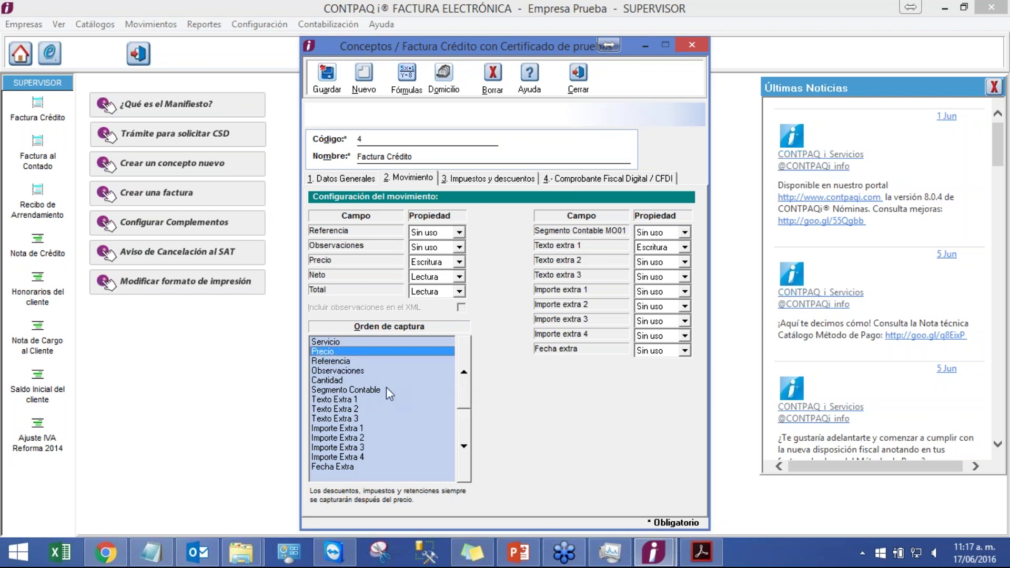
{"action": "left_click", "coordinate": [358, 398]}
{"action": "left_click", "coordinate": [462, 389]}
{"action": "left_click", "coordinate": [463, 389]}
{"action": "left_click", "coordinate": [462, 390]}
{"action": "left_click", "coordinate": [462, 388]}
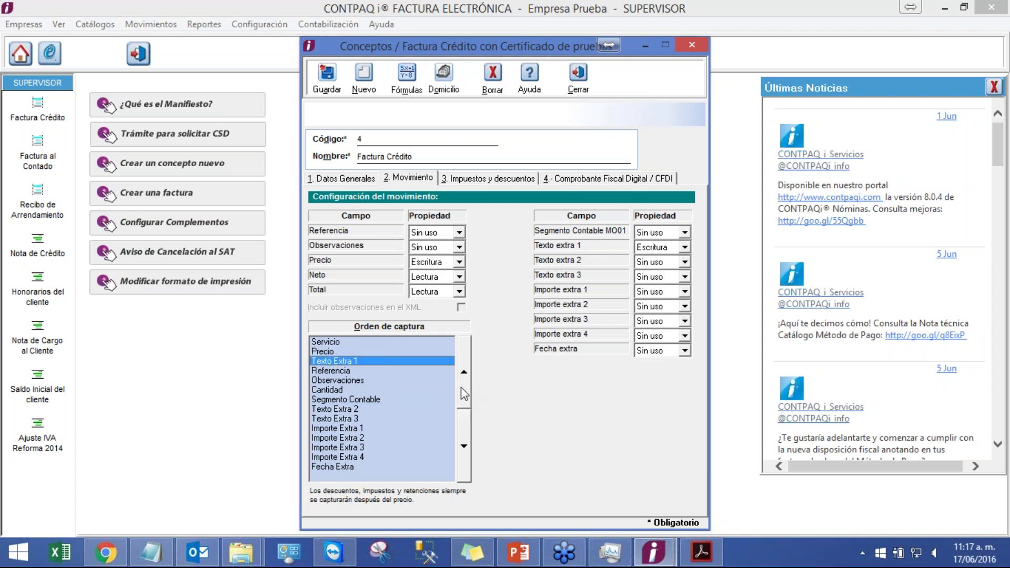
- Put Observaciones above Referencia and Cantidad third, then save the concept
{"action": "left_click", "coordinate": [357, 381]}
{"action": "left_click", "coordinate": [462, 381]}
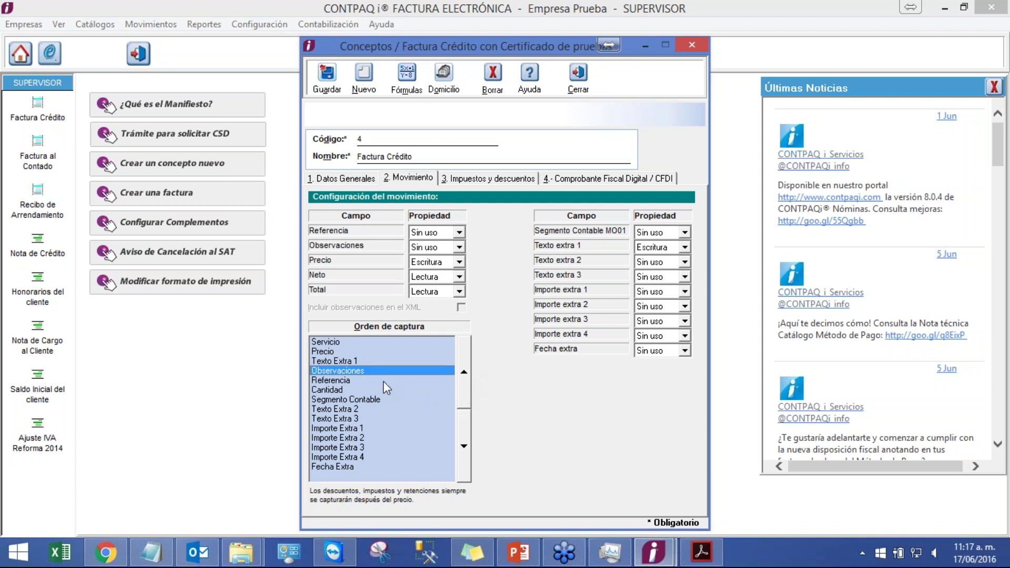
{"action": "left_click", "coordinate": [355, 389]}
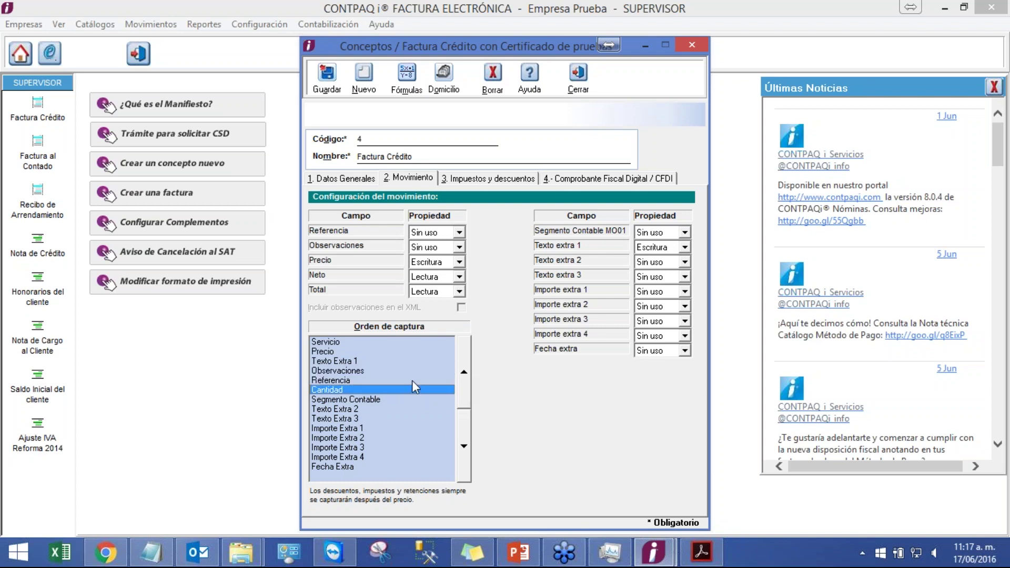
{"action": "left_click", "coordinate": [462, 380]}
{"action": "left_click", "coordinate": [462, 379]}
{"action": "left_click", "coordinate": [462, 380]}
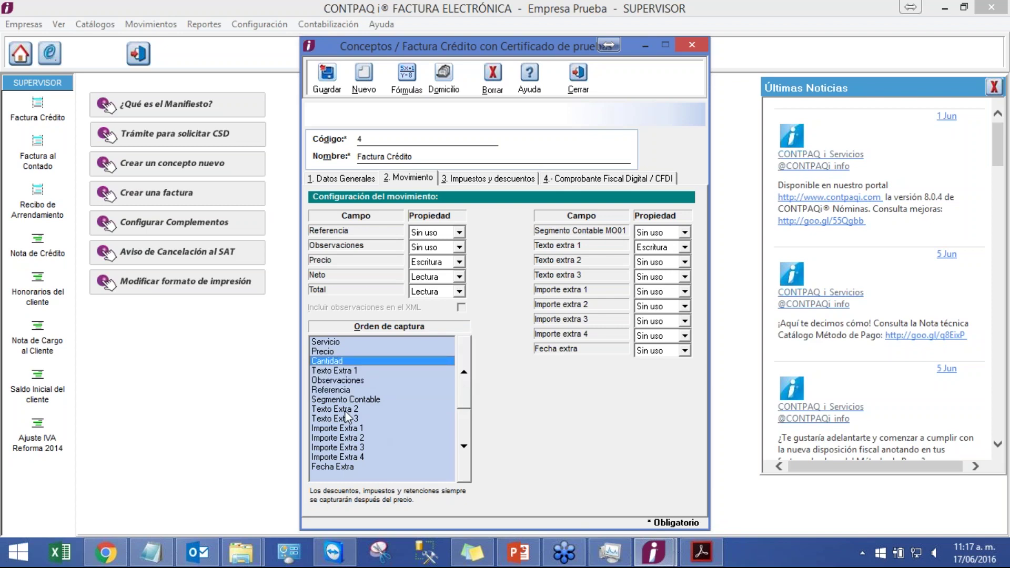
{"action": "left_click", "coordinate": [326, 87]}
{"action": "left_click", "coordinate": [578, 76]}
- Open the Factura Crédito invoice list from Movimientos > Facturas
{"action": "left_click", "coordinate": [151, 24]}
{"action": "mouse_move", "coordinate": [167, 47]}
{"action": "left_click", "coordinate": [279, 42]}
- Create credit invoice folio 3 for Cliente Prueba and open a movement to check the field order
{"action": "left_click", "coordinate": [300, 153]}
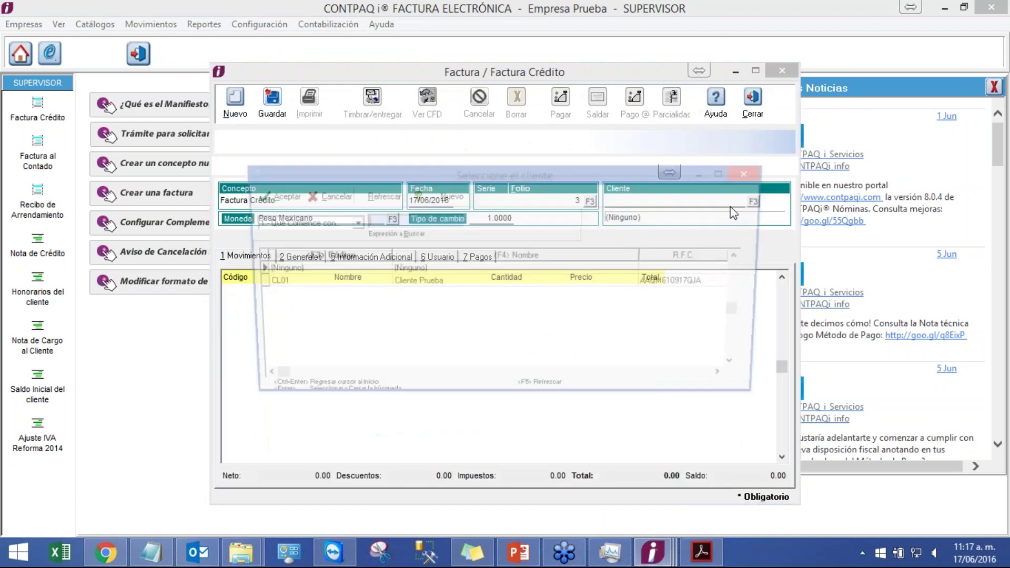
{"action": "double_click", "coordinate": [388, 282]}
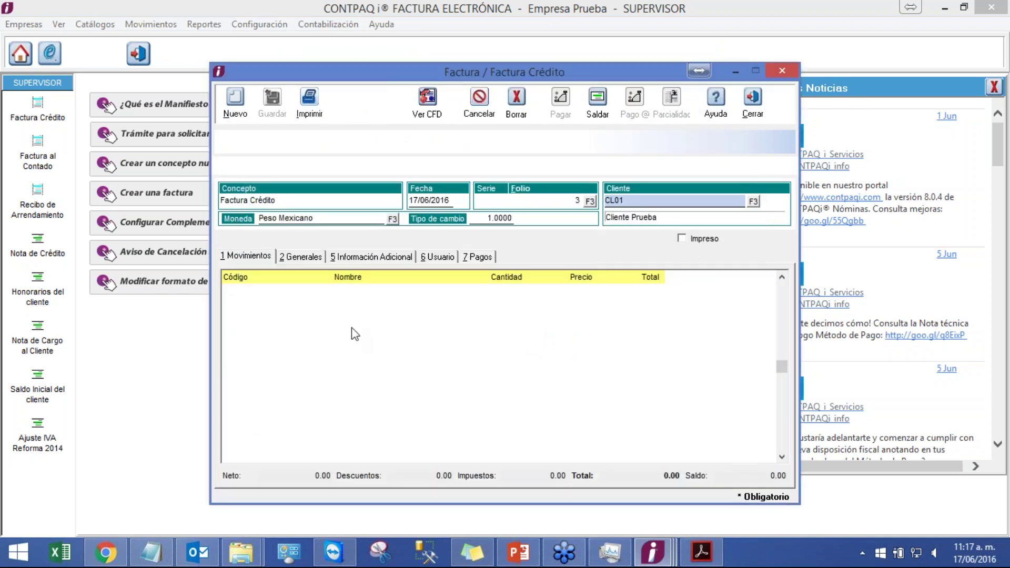
{"action": "left_click", "coordinate": [353, 334]}
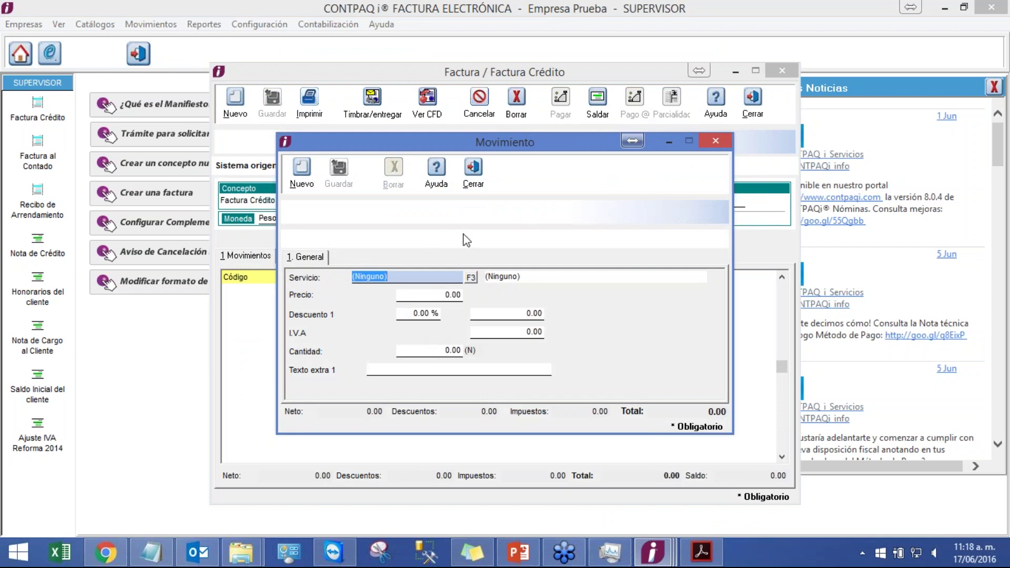
- Close the movement, invoice and list windows and return to PowerPoint
{"action": "left_click", "coordinate": [475, 188]}
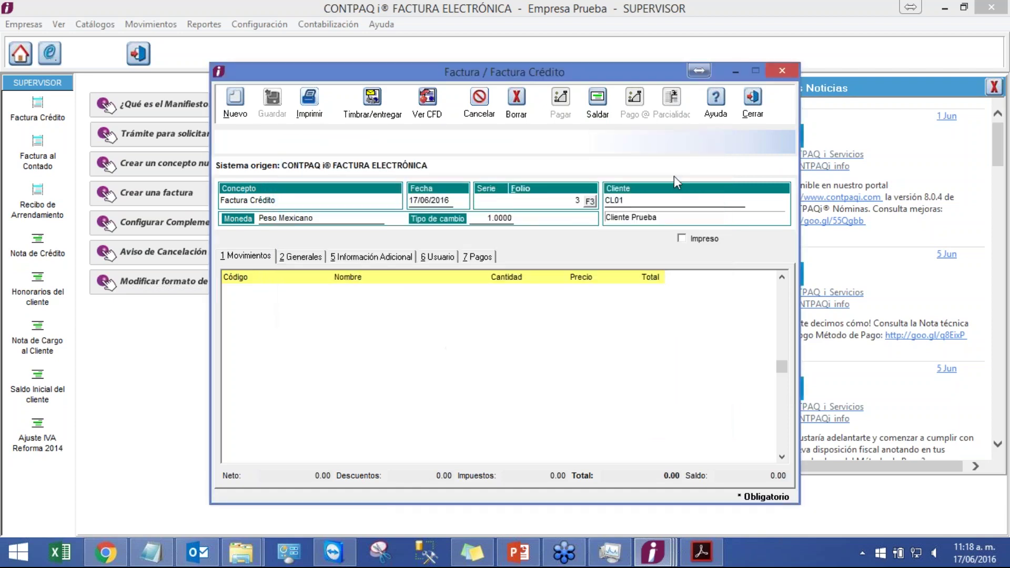
{"action": "left_click", "coordinate": [753, 112]}
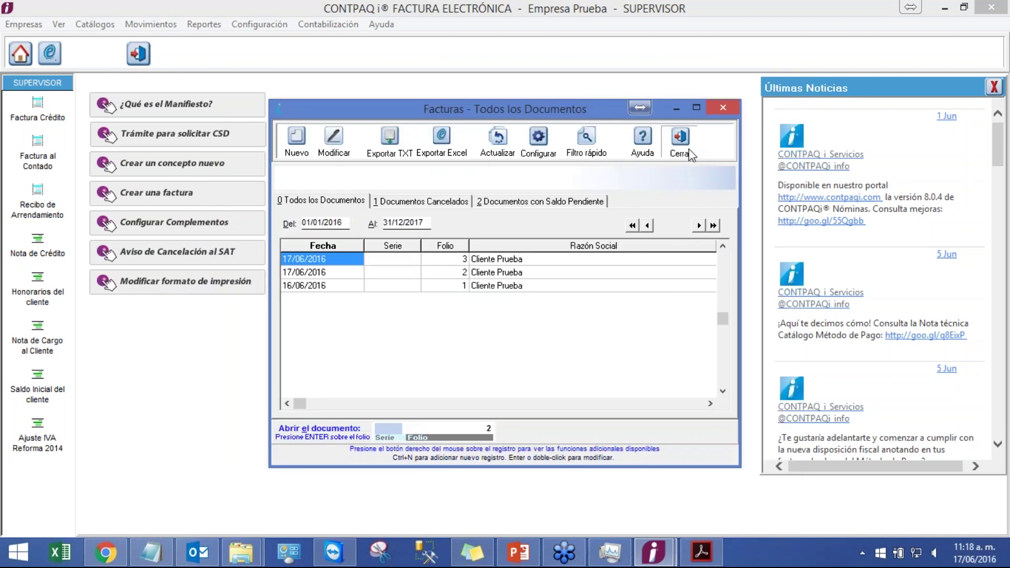
{"action": "left_click", "coordinate": [683, 127]}
{"action": "left_click", "coordinate": [536, 549]}
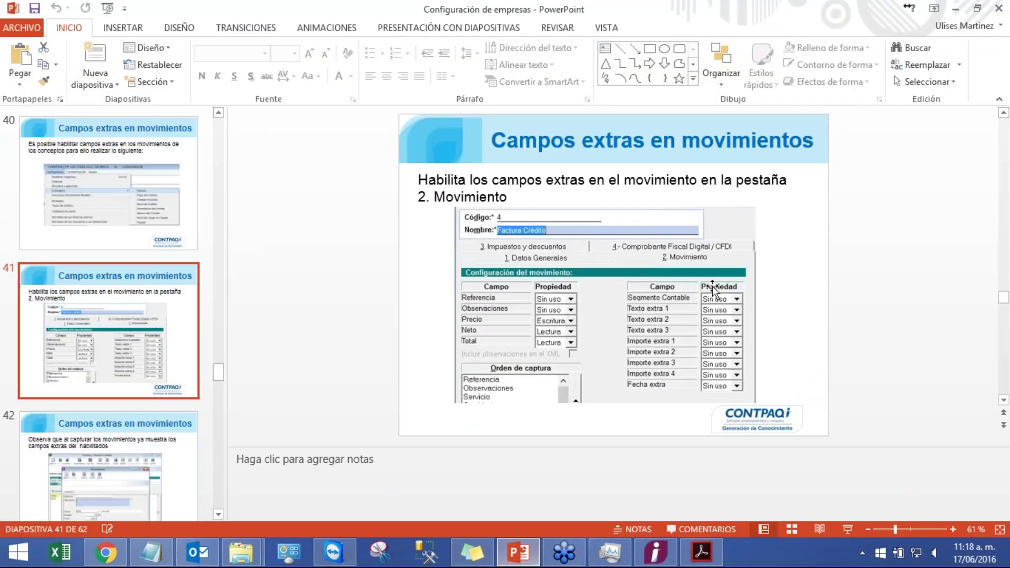
- Start the slide show from slide 41 and advance to the Respaldar y Restaurar slide
{"action": "left_click", "coordinate": [848, 529]}
{"action": "key", "text": "Right"}
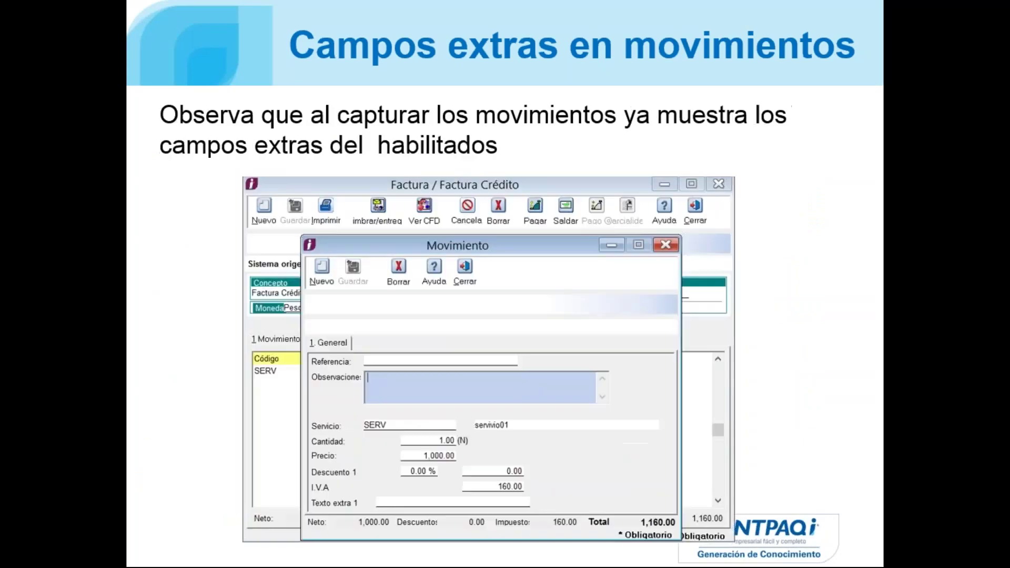
{"action": "key", "text": "Right"}
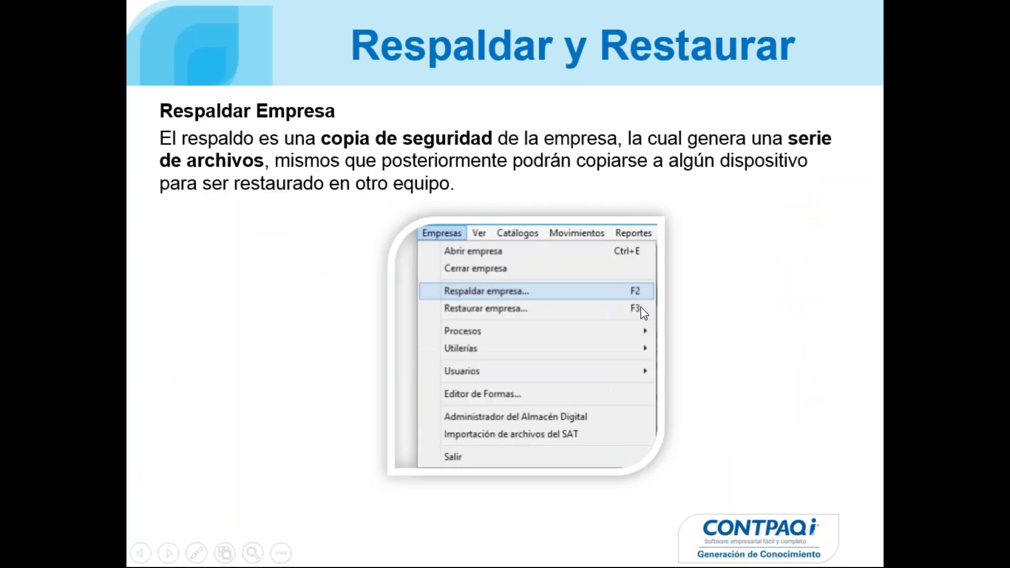
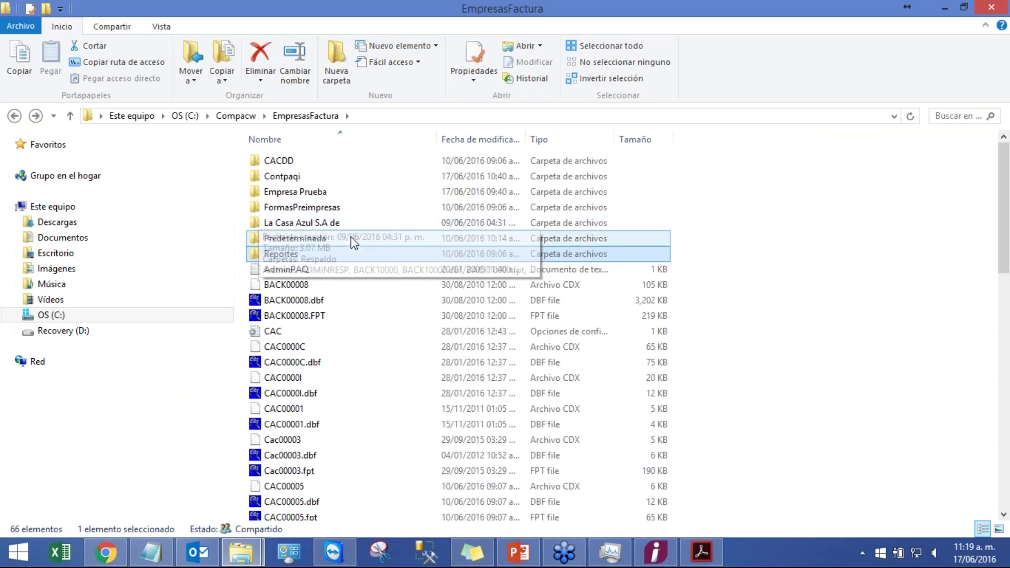
- Open the Empresa Prueba folder, confirm its Respaldo subfolder is empty, and step back
{"action": "mouse_move", "coordinate": [320, 197]}
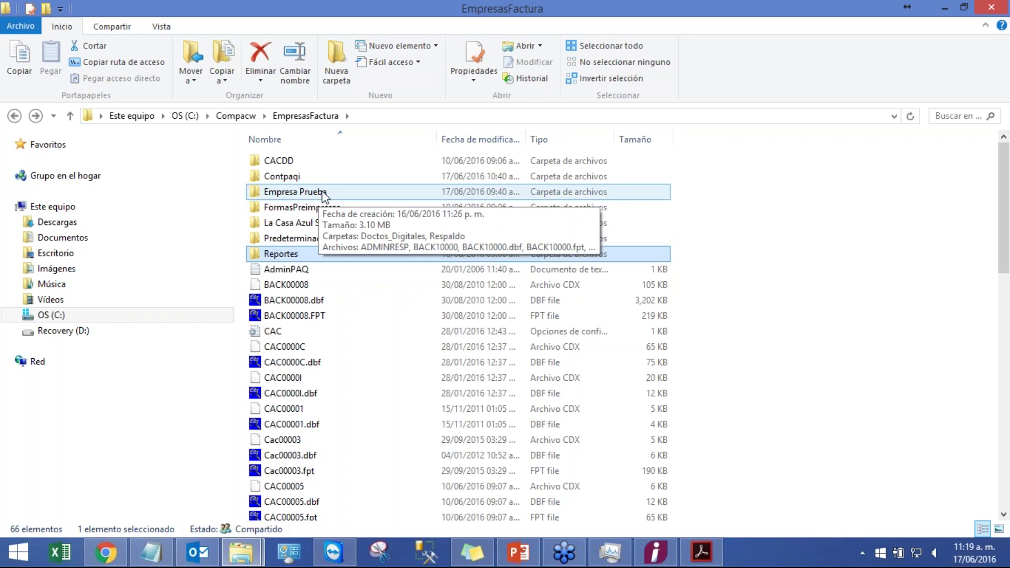
{"action": "double_click", "coordinate": [322, 195]}
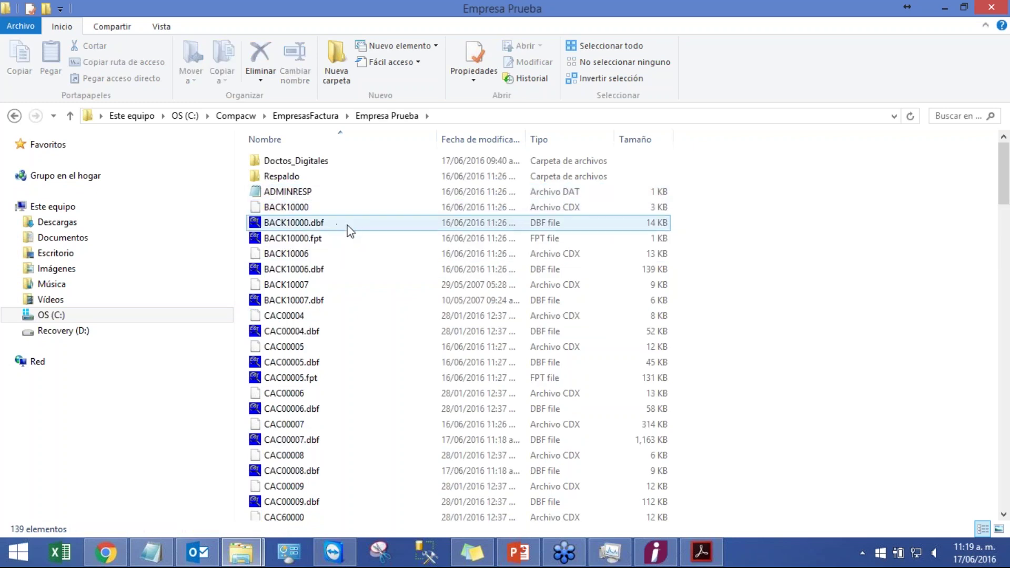
{"action": "mouse_move", "coordinate": [352, 225]}
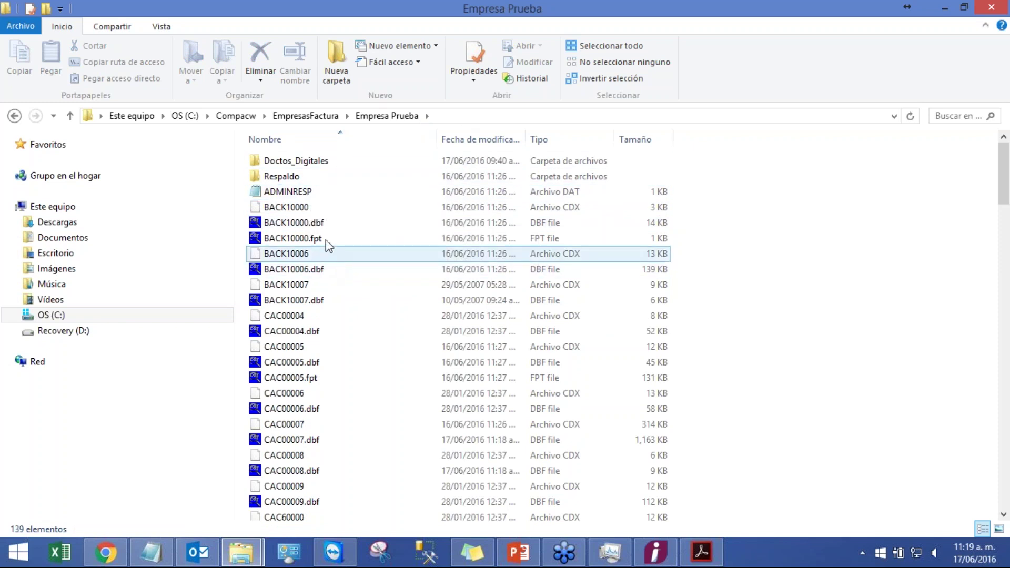
{"action": "left_click", "coordinate": [323, 225]}
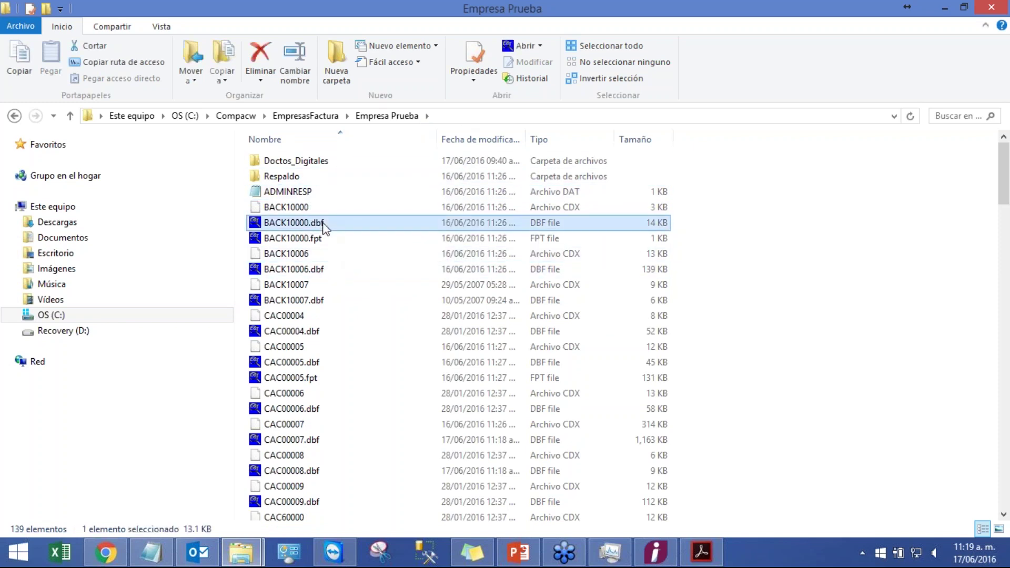
{"action": "left_click", "coordinate": [314, 178]}
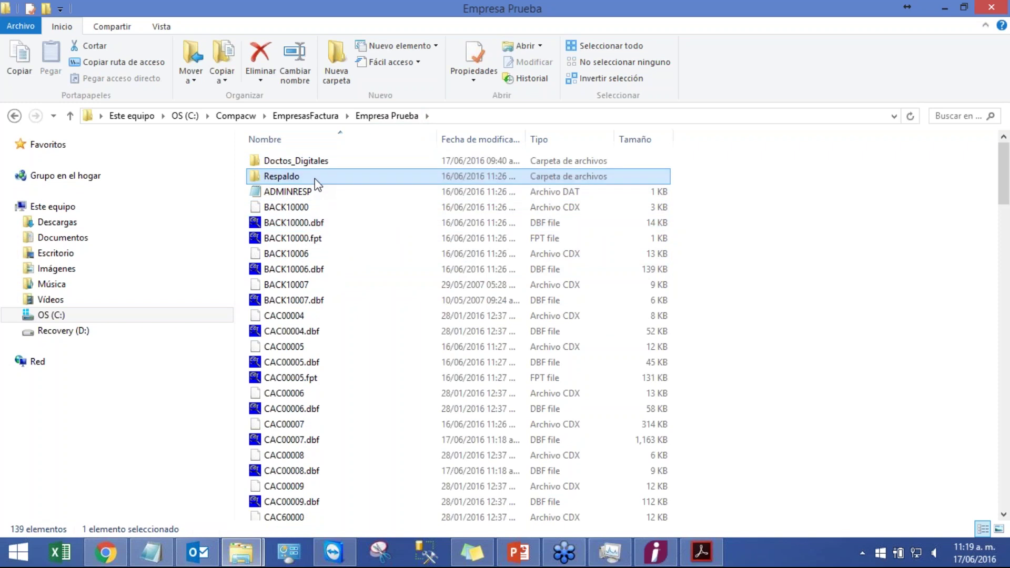
{"action": "double_click", "coordinate": [315, 178]}
{"action": "left_click", "coordinate": [15, 116]}
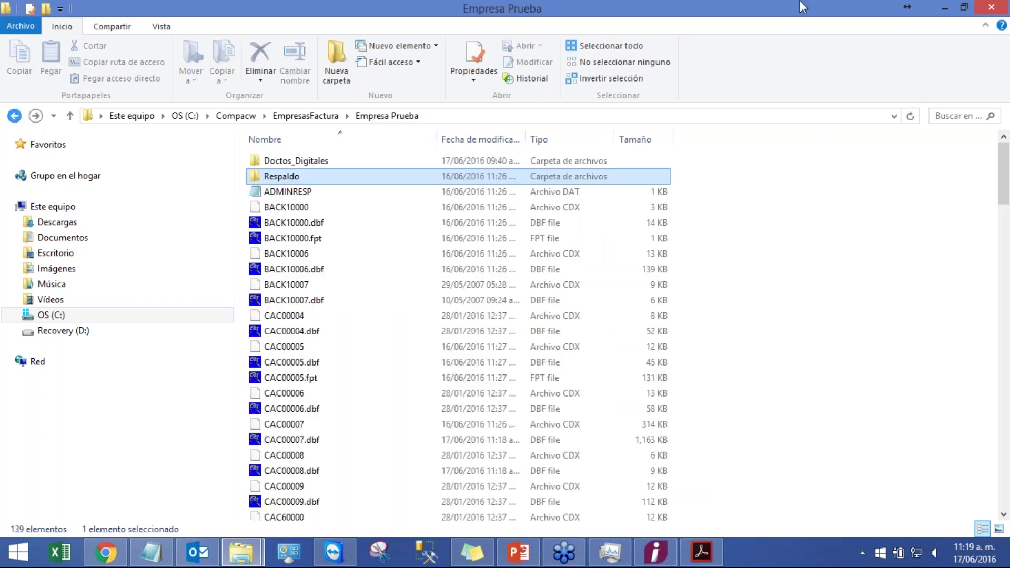
- Open Respaldar empresa and review the Ubicación path ending in the 201606 folder
{"action": "left_click", "coordinate": [944, 8]}
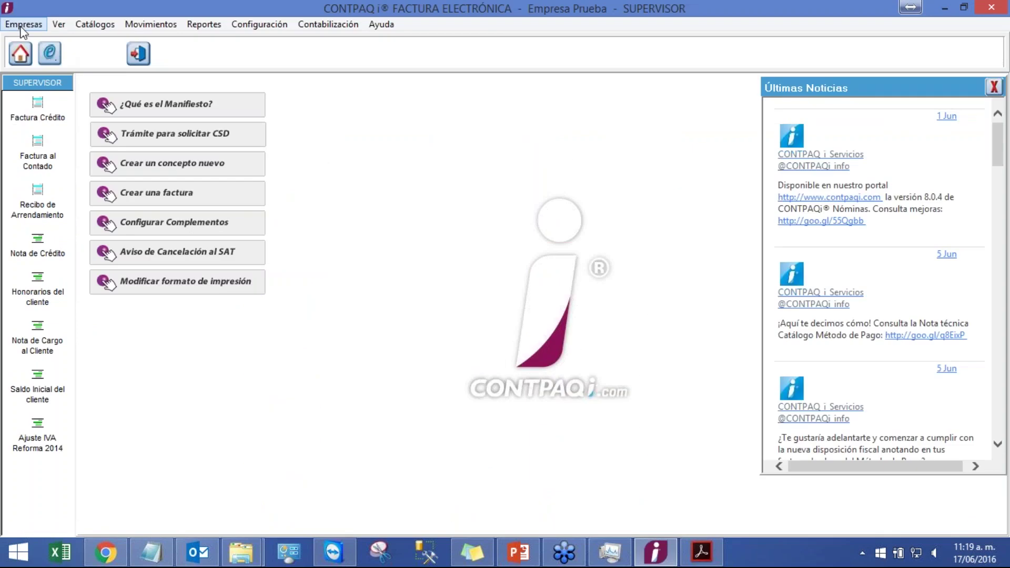
{"action": "left_click", "coordinate": [24, 24]}
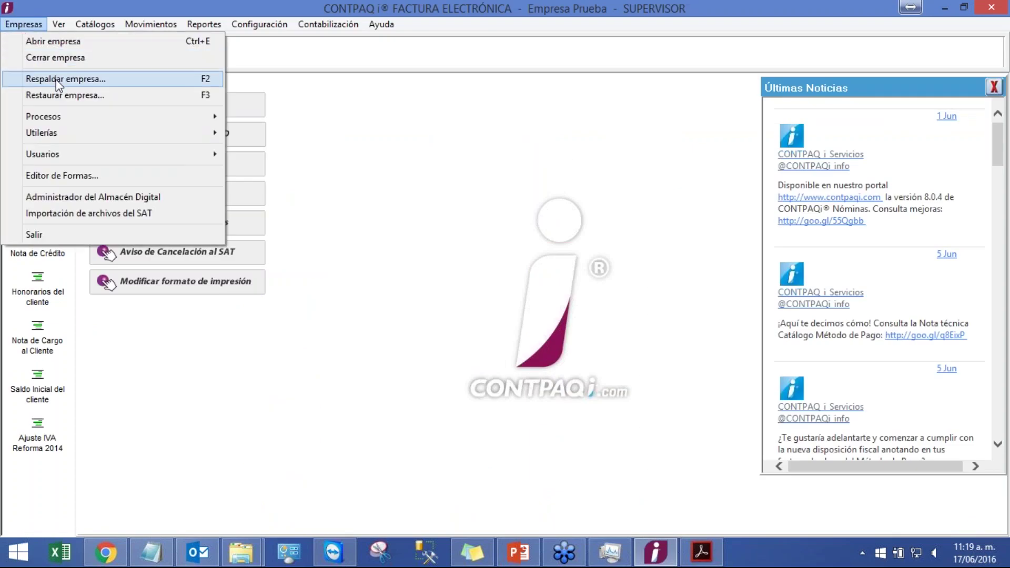
{"action": "left_click", "coordinate": [56, 79]}
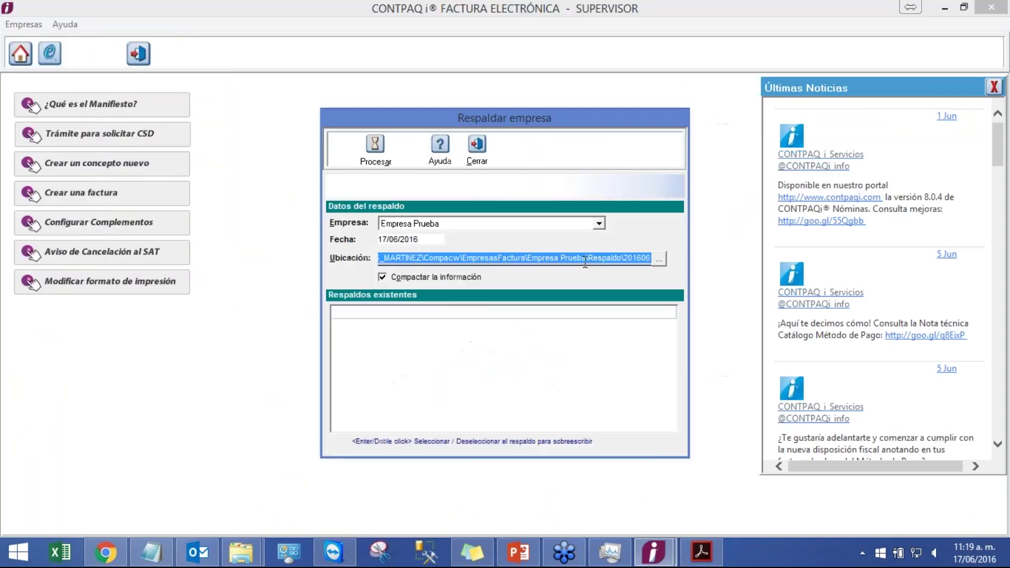
{"action": "left_click", "coordinate": [625, 260]}
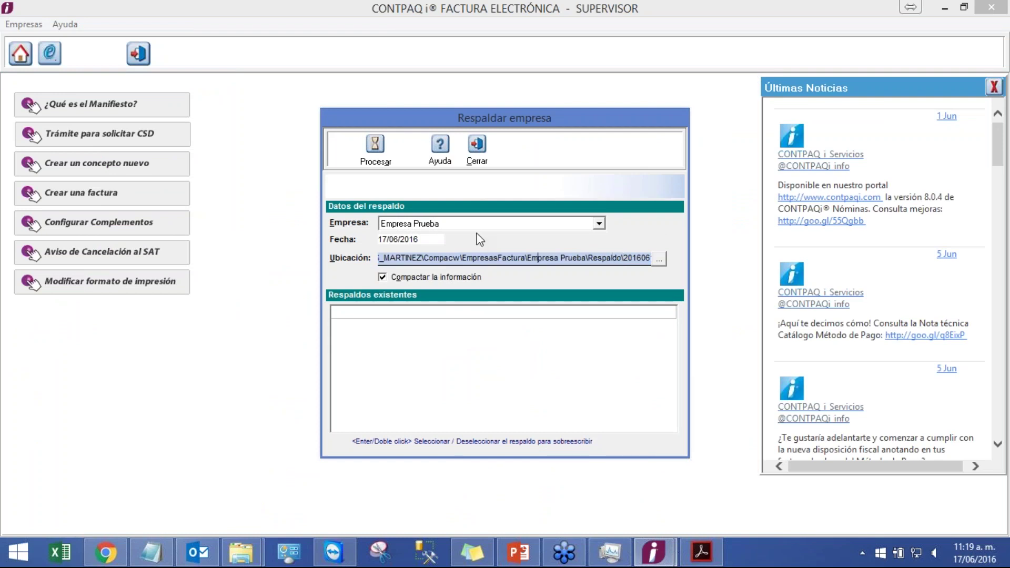
{"action": "key", "text": "Left"}
{"action": "key", "text": "Left"}
{"action": "key", "text": "Left"}
{"action": "key", "text": "Left"}
{"action": "key", "text": "Left"}
{"action": "key", "text": "Left"}
{"action": "key", "text": "Left"}
{"action": "key", "text": "Left"}
{"action": "key", "text": "Left"}
{"action": "key", "text": "Left"}
{"action": "key", "text": "Left"}
{"action": "key", "text": "Left"}
{"action": "key", "text": "Left"}
{"action": "key", "text": "Left"}
{"action": "key", "text": "Left"}
{"action": "key", "text": "Left"}
{"action": "key", "text": "Left"}
{"action": "key", "text": "Home"}
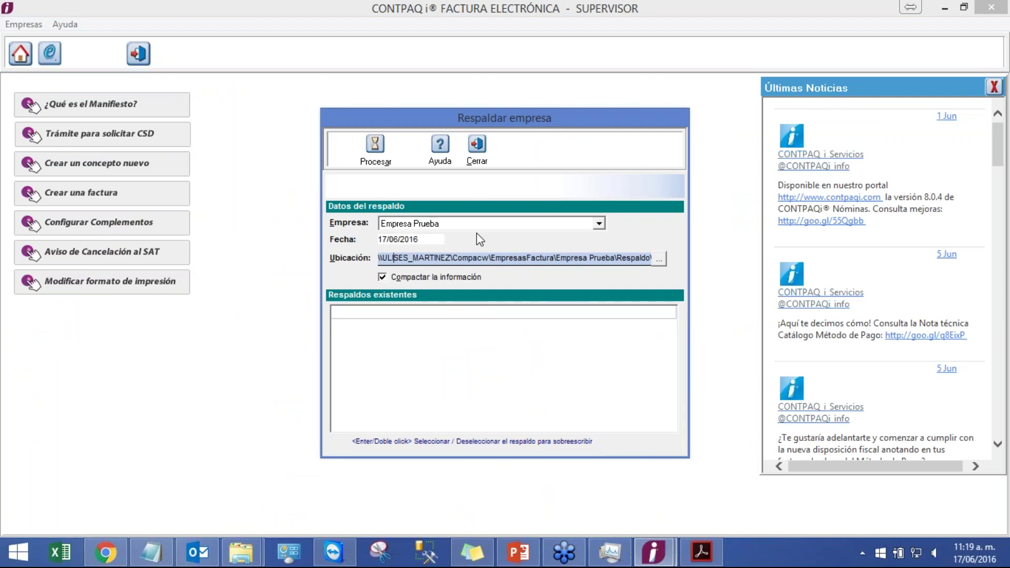
{"action": "key", "text": "Right"}
{"action": "key", "text": "Right"}
{"action": "key", "text": "Right"}
{"action": "key", "text": "Right"}
{"action": "key", "text": "Right"}
{"action": "key", "text": "Right"}
{"action": "key", "text": "Right"}
{"action": "key", "text": "Right"}
{"action": "key", "text": "Right"}
{"action": "key", "text": "Right"}
{"action": "key", "text": "Right"}
{"action": "key", "text": "Right"}
{"action": "key", "text": "Right"}
{"action": "key", "text": "Right"}
{"action": "key", "text": "Right"}
{"action": "key", "text": "Right"}
{"action": "key", "text": "Right"}
{"action": "key", "text": "Right"}
{"action": "key", "text": "Right"}
{"action": "key", "text": "Right"}
{"action": "key", "text": "Right"}
{"action": "key", "text": "Left"}
{"action": "key", "text": "Right"}
{"action": "key", "text": "Right"}
{"action": "key", "text": "Right"}
{"action": "key", "text": "Right"}
{"action": "key", "text": "Right"}
{"action": "key", "text": "Right"}
{"action": "key", "text": "Right"}
{"action": "key", "text": "Right"}
{"action": "key", "text": "Right"}
{"action": "key", "text": "Right"}
{"action": "key", "text": "Right"}
{"action": "key", "text": "Right"}
{"action": "key", "text": "Right"}
{"action": "key", "text": "Left"}
{"action": "key", "text": "Left"}
{"action": "key", "text": "Left"}
{"action": "key", "text": "Left"}
{"action": "key", "text": "End"}
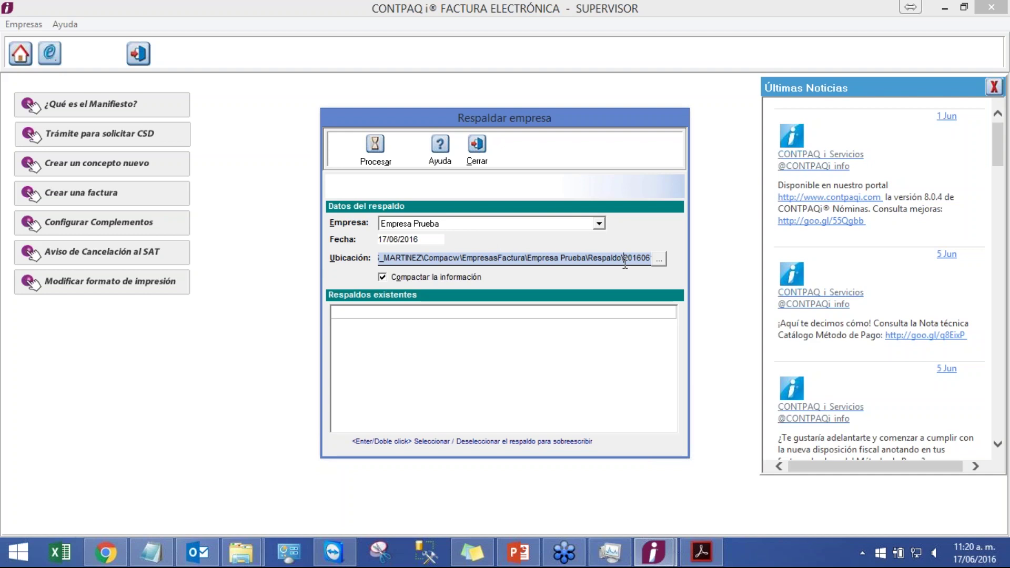
{"action": "left_click_drag", "start_coordinate": [623, 259], "coordinate": [637, 262]}
- Back up Empresa Prueba with compressed data, then close the Factura Crédito window
{"action": "left_click", "coordinate": [599, 224]}
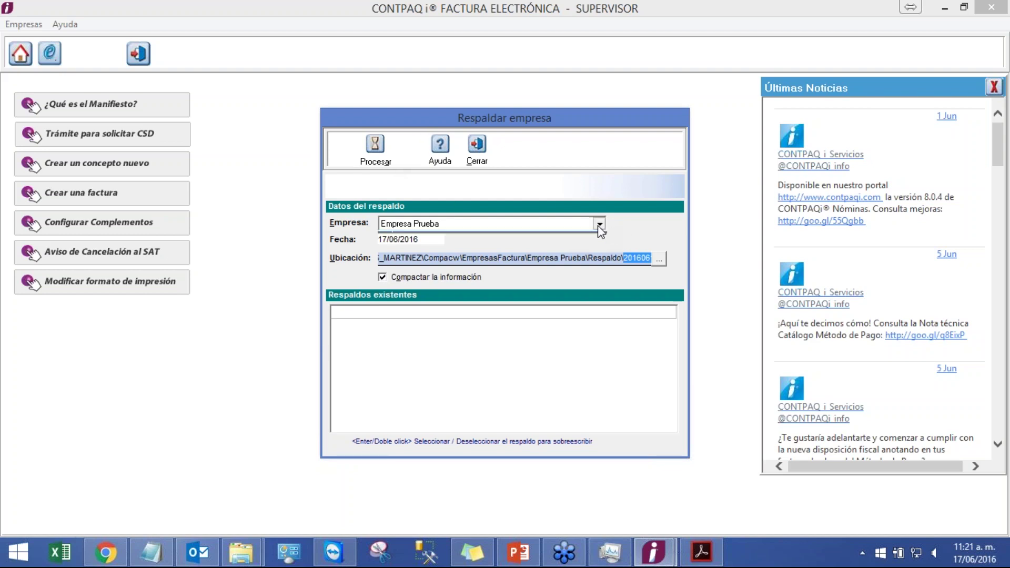
{"action": "left_click", "coordinate": [598, 224]}
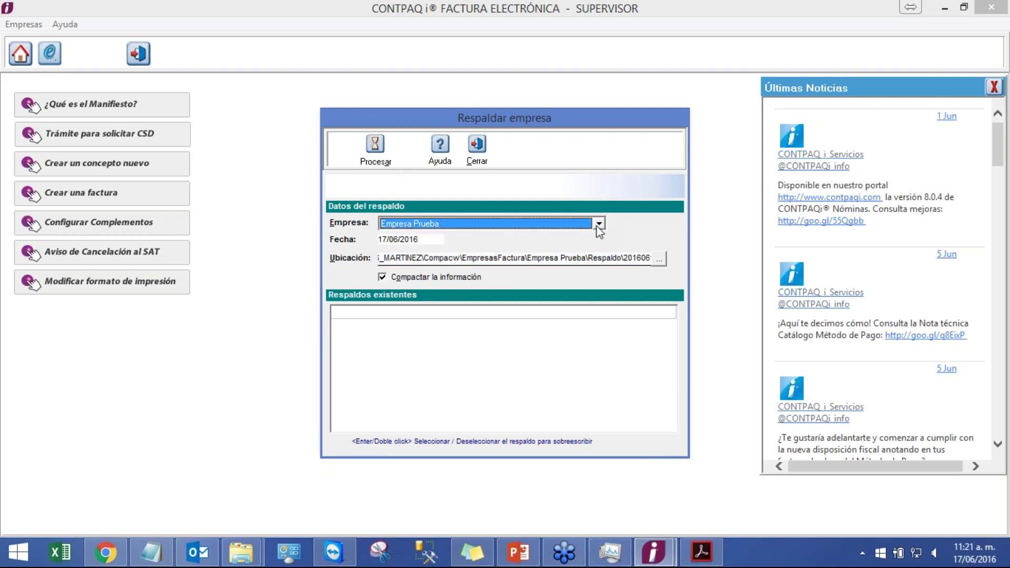
{"action": "left_click", "coordinate": [599, 259]}
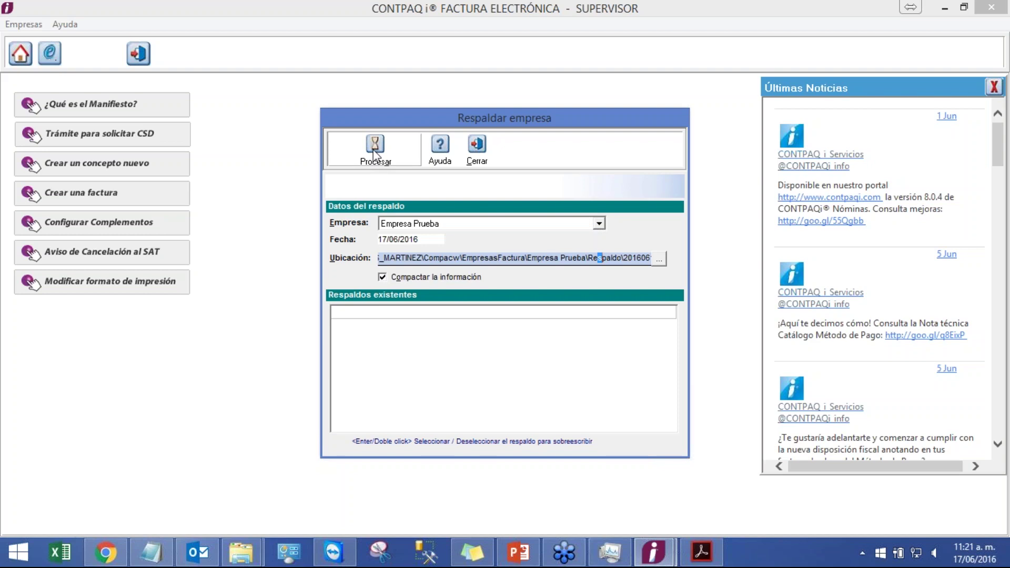
{"action": "left_click", "coordinate": [375, 154]}
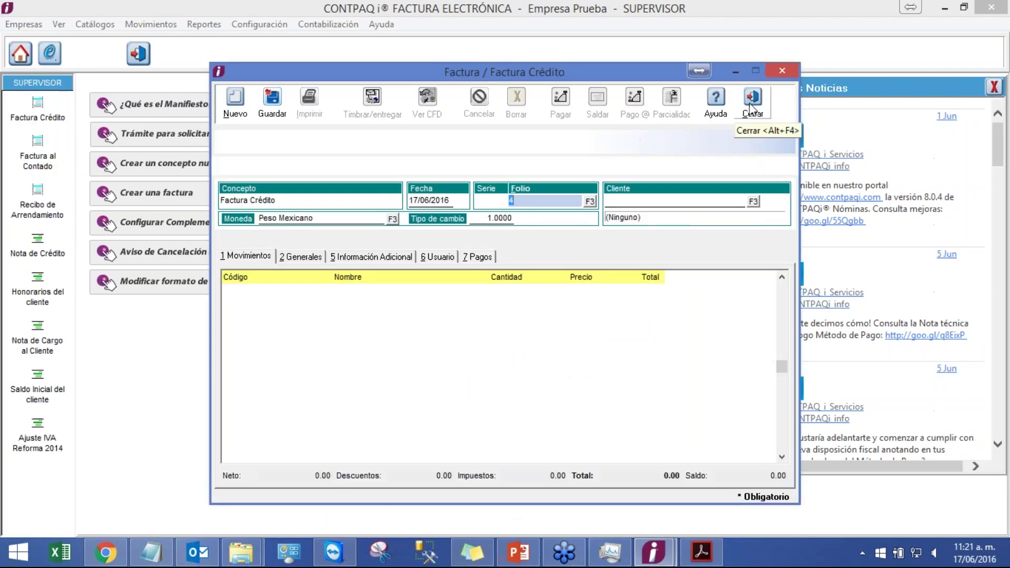
{"action": "left_click", "coordinate": [752, 100]}
{"action": "mouse_move", "coordinate": [241, 557]}
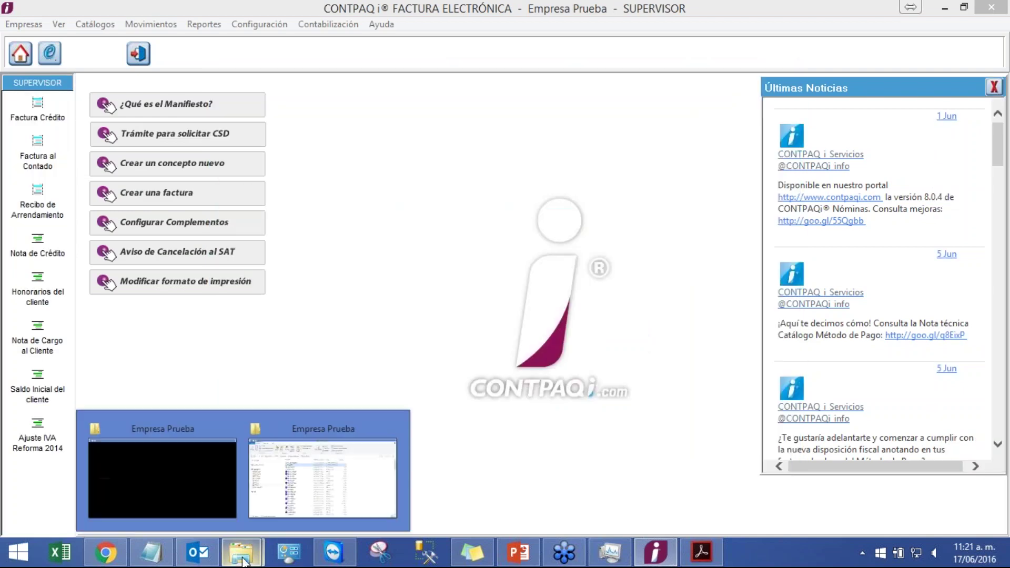
{"action": "left_click", "coordinate": [313, 474]}
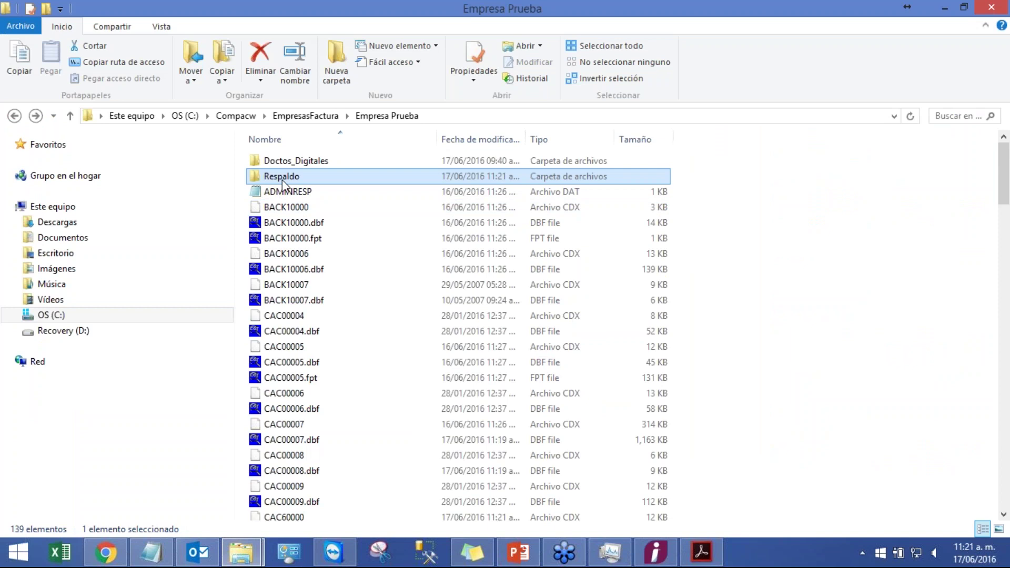
- Open Respaldo\20160617 and browse its CMP backup files such as CAC00004.CMP
{"action": "double_click", "coordinate": [281, 178]}
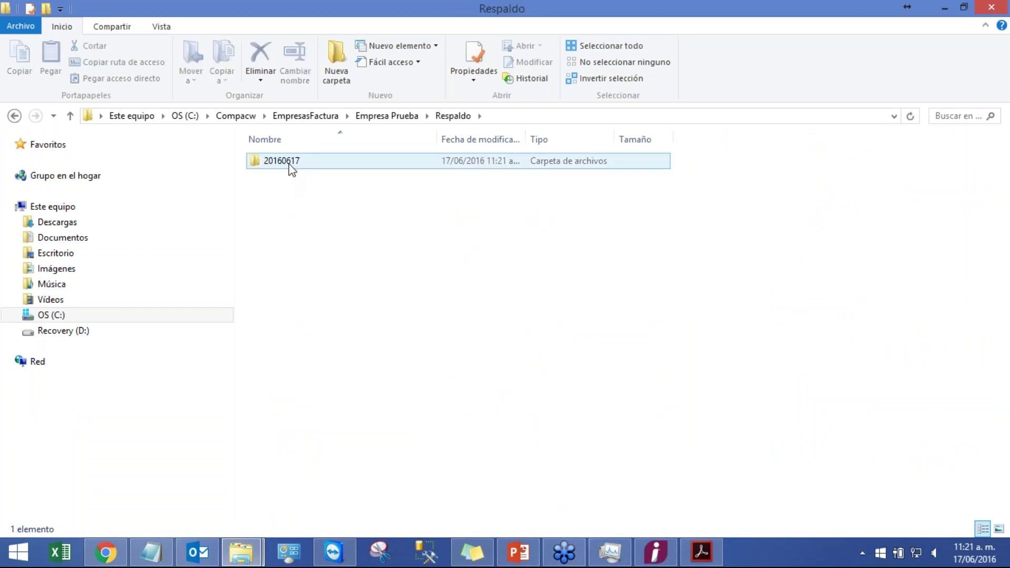
{"action": "double_click", "coordinate": [289, 165]}
{"action": "left_click", "coordinate": [388, 210]}
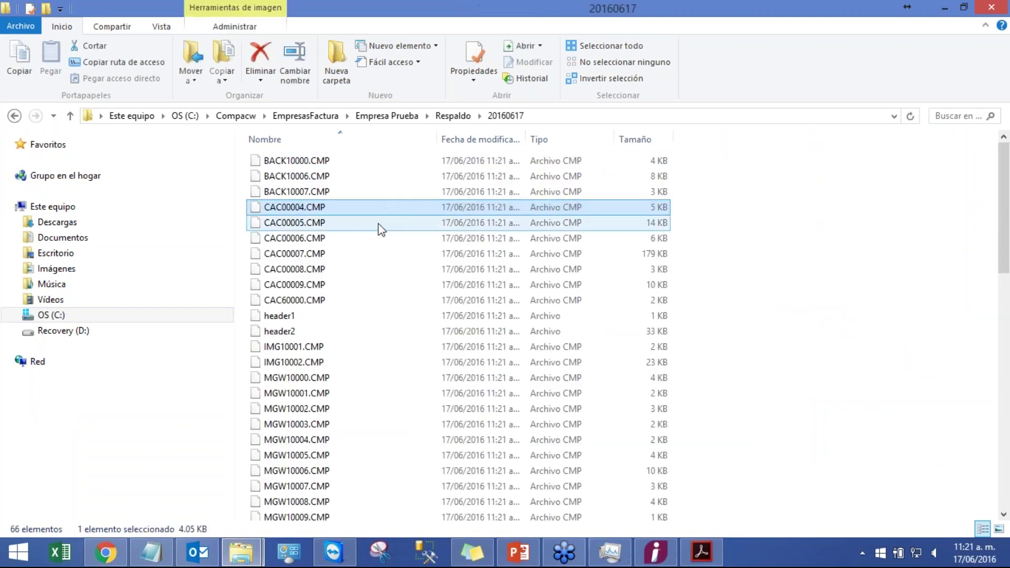
{"action": "scroll", "coordinate": [371, 225], "scroll_direction": "down", "scroll_amount": 2}
{"action": "scroll", "coordinate": [371, 225], "scroll_direction": "up", "scroll_amount": 3}
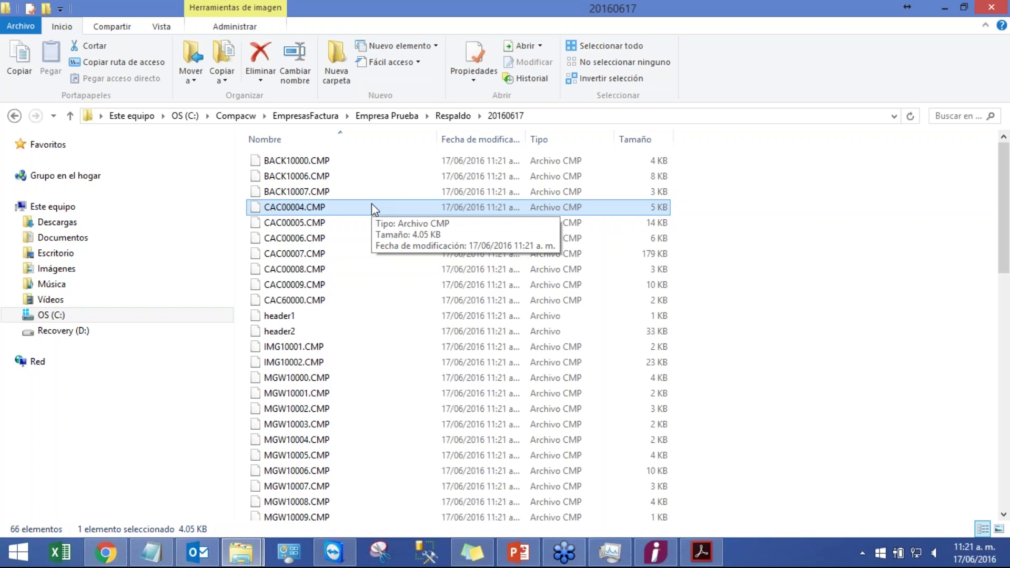
{"action": "scroll", "coordinate": [373, 216], "scroll_direction": "down", "scroll_amount": 14}
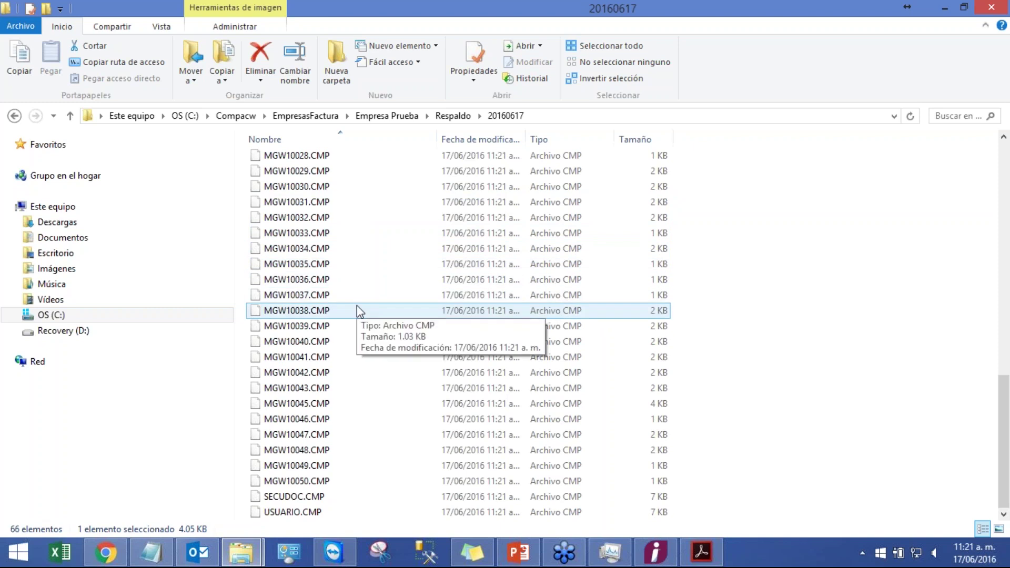
- Return to the Empresa Prueba folder, browse its files, then bring up EtiquetasCFDs.pdf
{"action": "key", "text": "BackSpace"}
{"action": "key", "text": "BackSpace"}
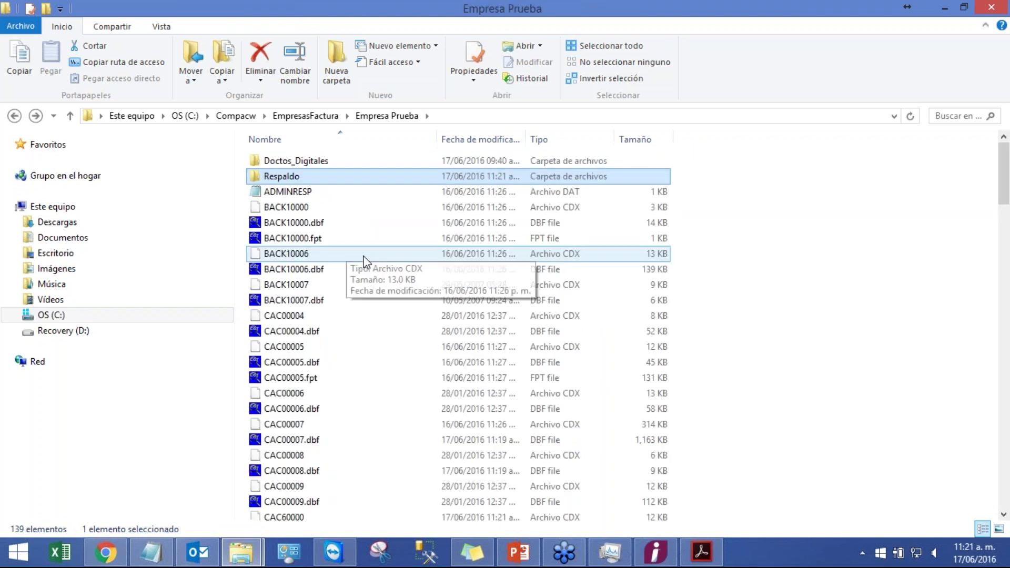
{"action": "left_click", "coordinate": [361, 255]}
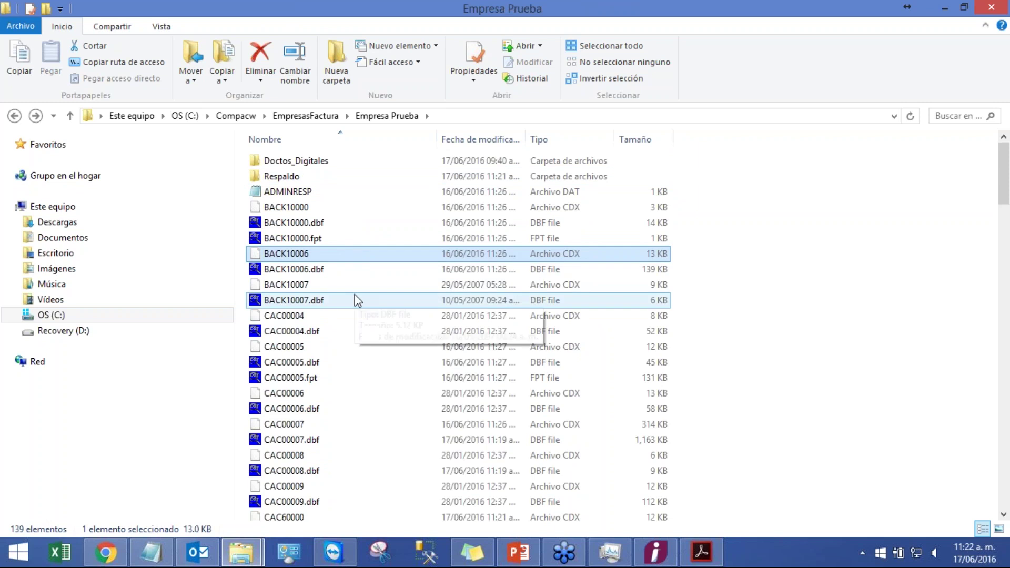
{"action": "scroll", "coordinate": [361, 301], "scroll_direction": "down", "scroll_amount": 1}
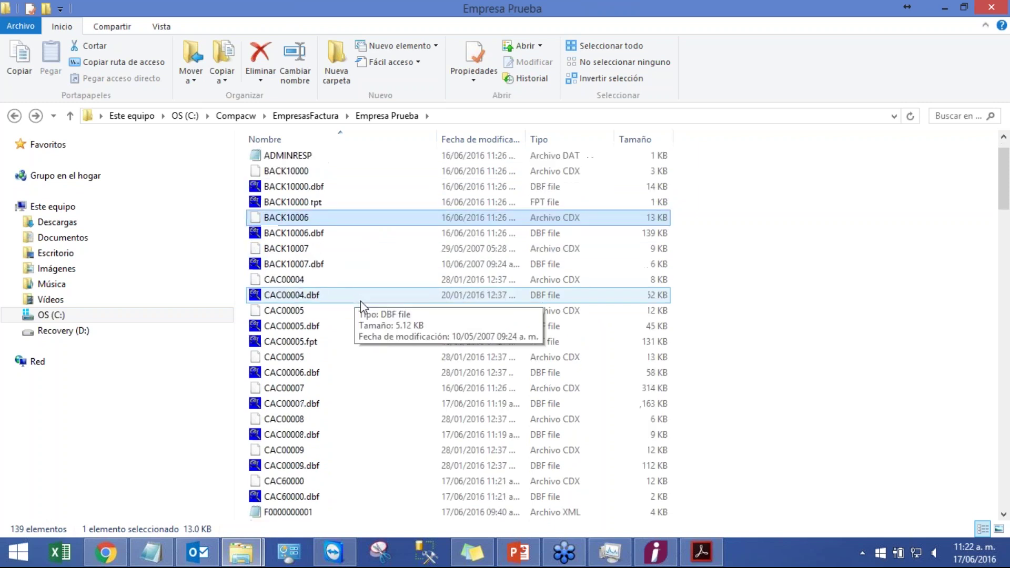
{"action": "scroll", "coordinate": [360, 300], "scroll_direction": "down", "scroll_amount": 1}
{"action": "left_click", "coordinate": [352, 248]}
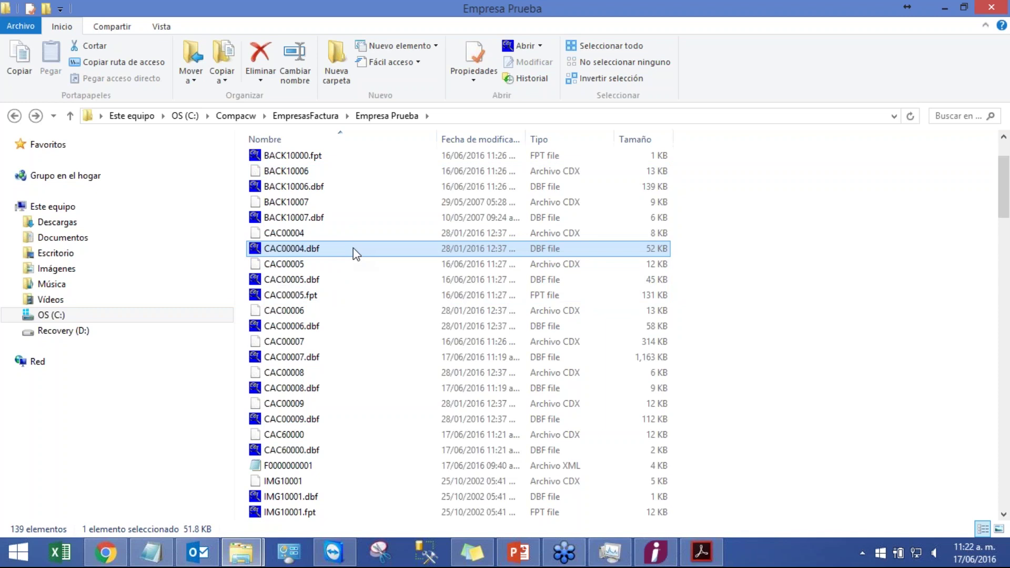
{"action": "scroll", "coordinate": [351, 258], "scroll_direction": "down", "scroll_amount": 20}
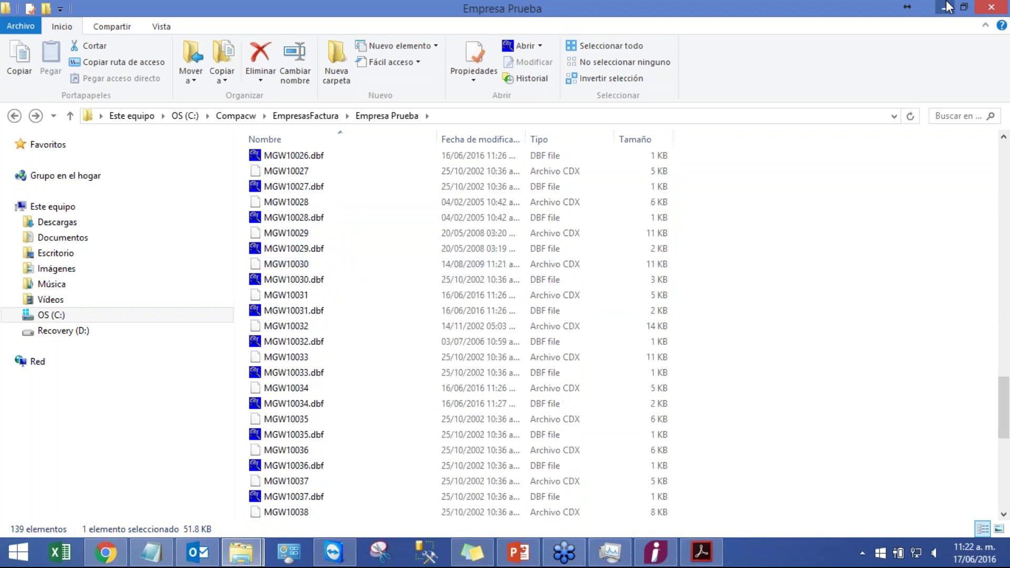
{"action": "left_click", "coordinate": [946, 7]}
{"action": "left_click", "coordinate": [701, 552]}
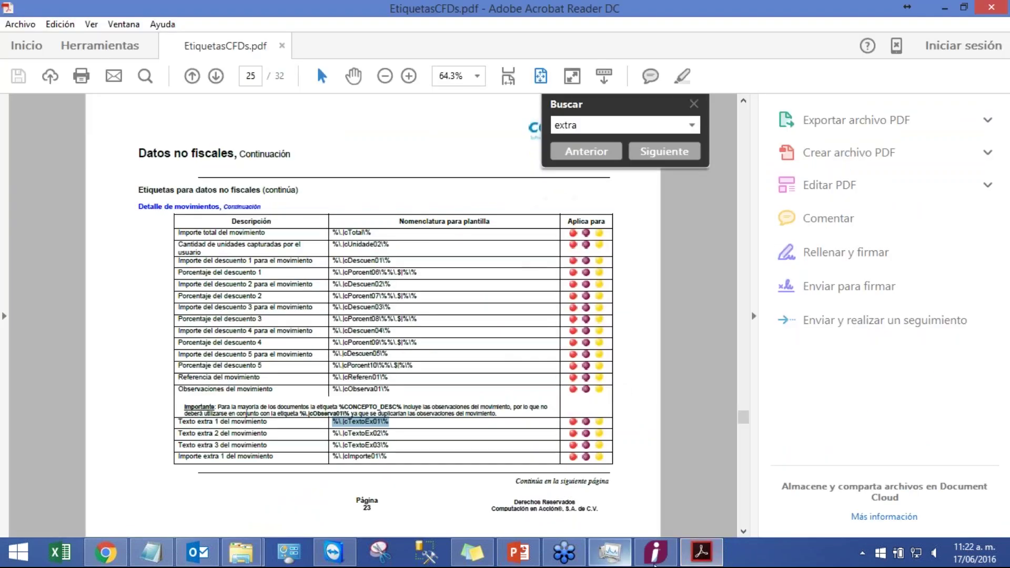
- Present the Respaldar y Restaurar slides up to Restaurar Empresa, ending the show at slide 45
{"action": "left_click", "coordinate": [518, 552]}
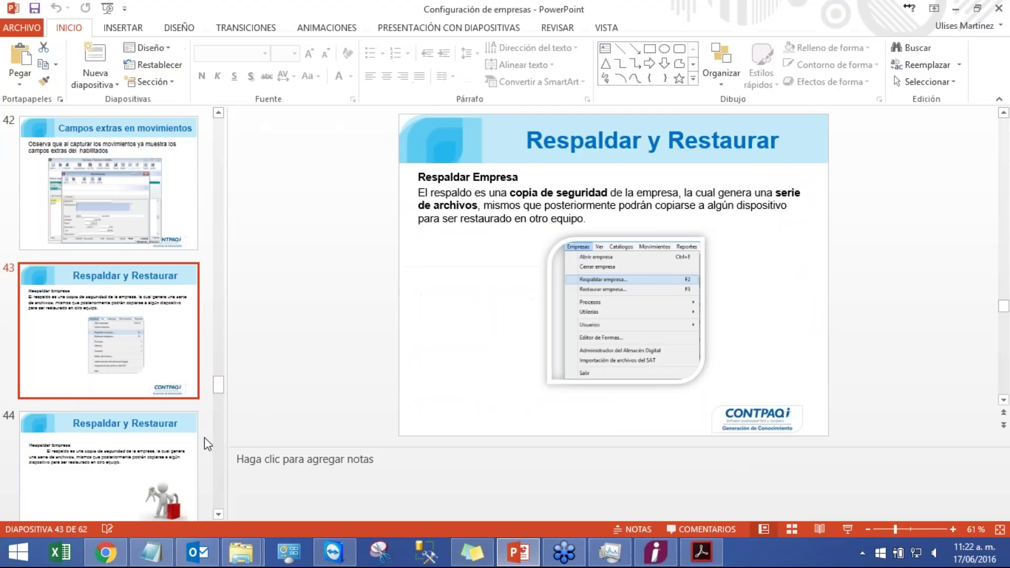
{"action": "left_click", "coordinate": [846, 528]}
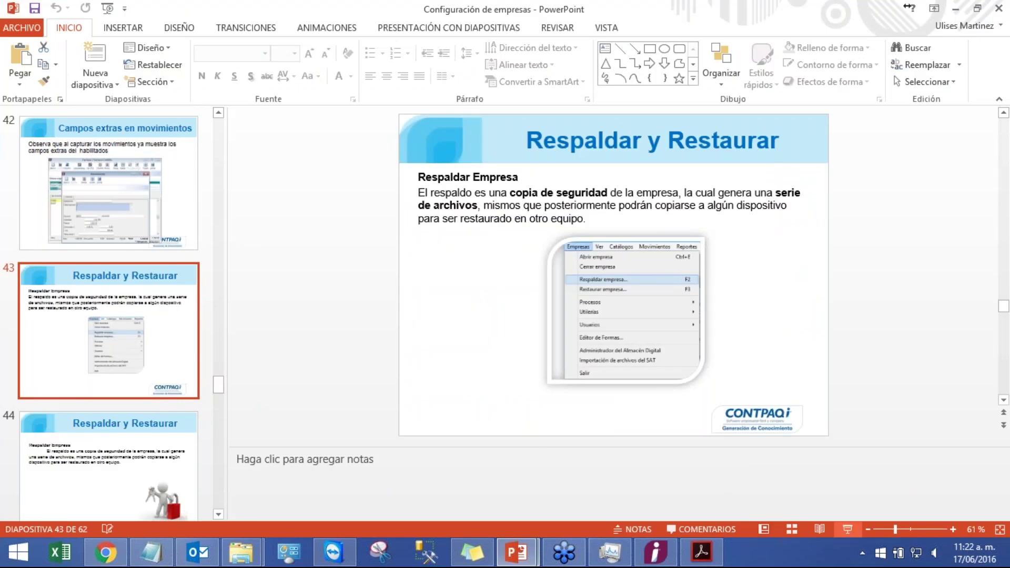
{"action": "key", "text": "Right"}
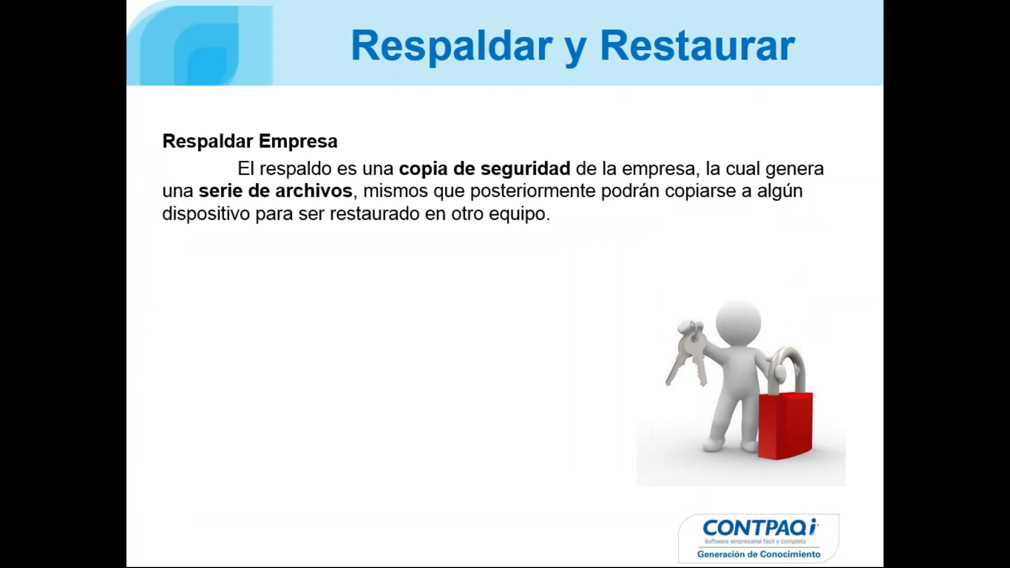
{"action": "key", "text": "Right"}
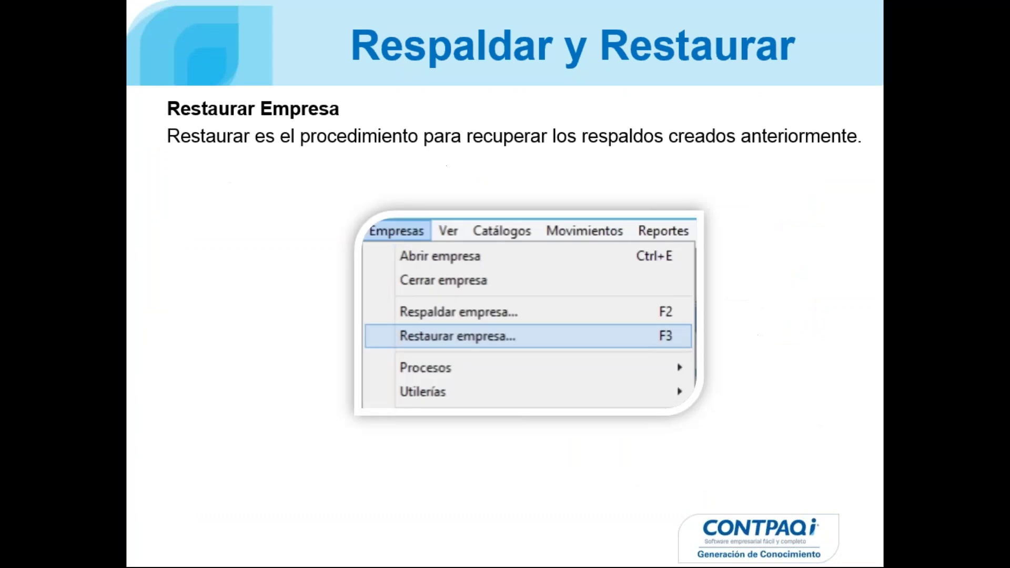
{"action": "key", "text": "Right"}
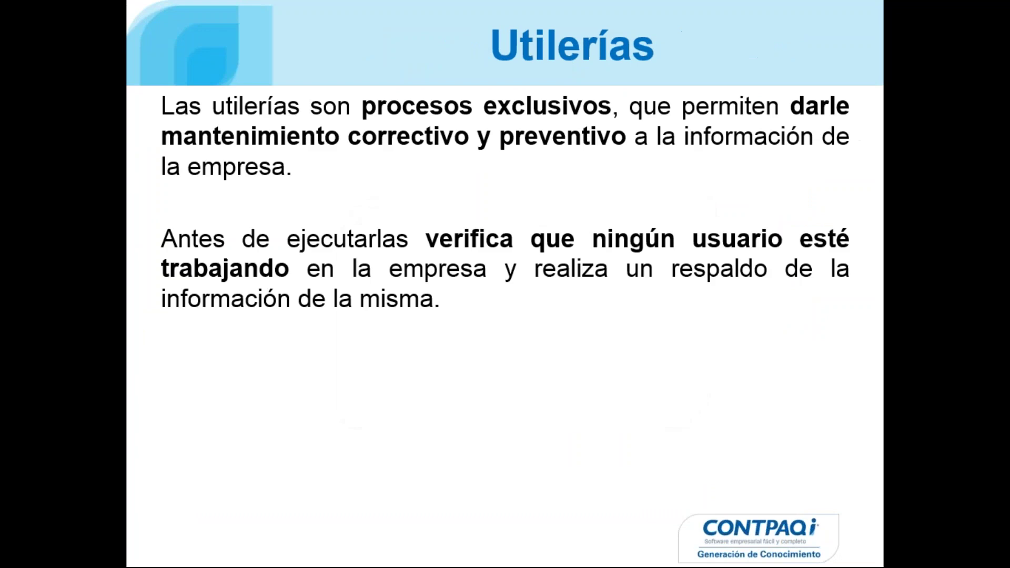
{"action": "key", "text": "Left"}
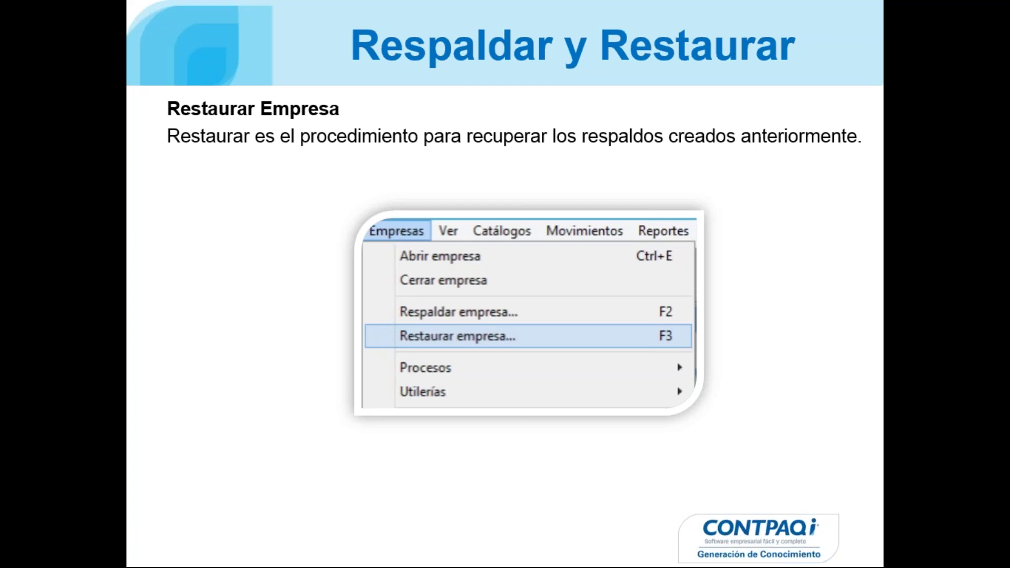
{"action": "key", "text": "Escape"}
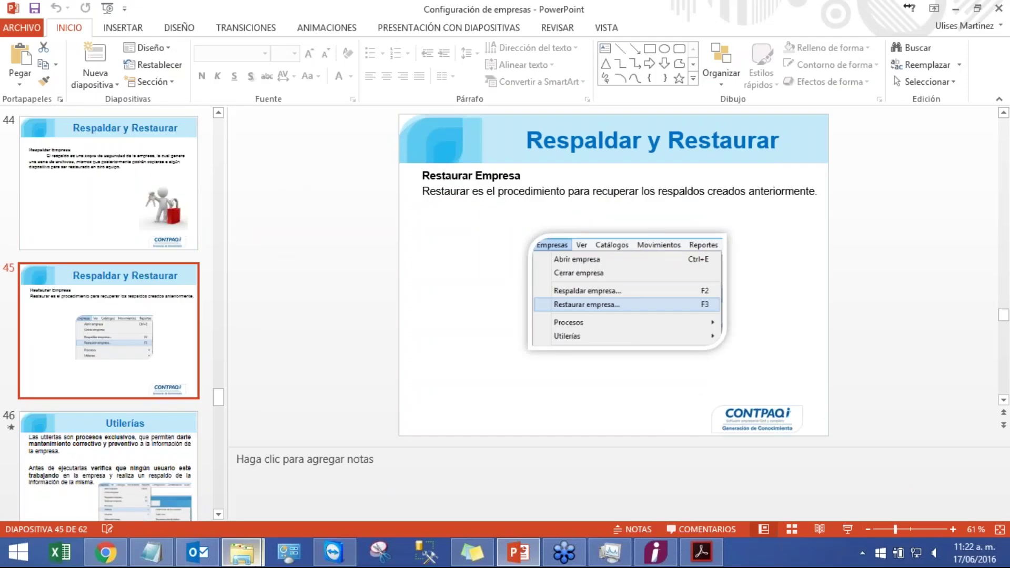
- Navigate back into the Empresa Prueba folder and right-click its Respaldo folder
{"action": "mouse_move", "coordinate": [263, 561]}
{"action": "left_click", "coordinate": [343, 478]}
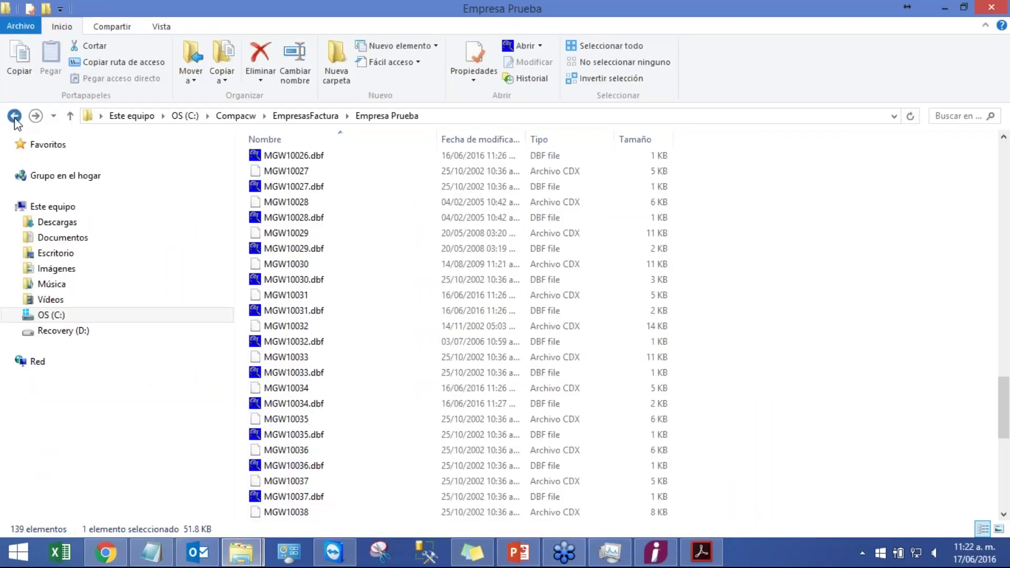
{"action": "left_click", "coordinate": [14, 116]}
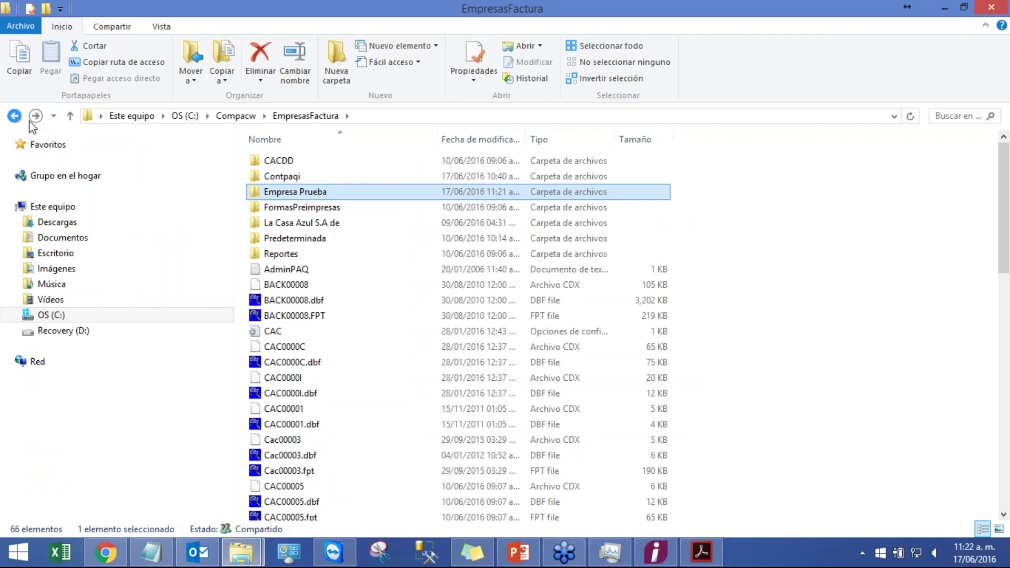
{"action": "double_click", "coordinate": [274, 192]}
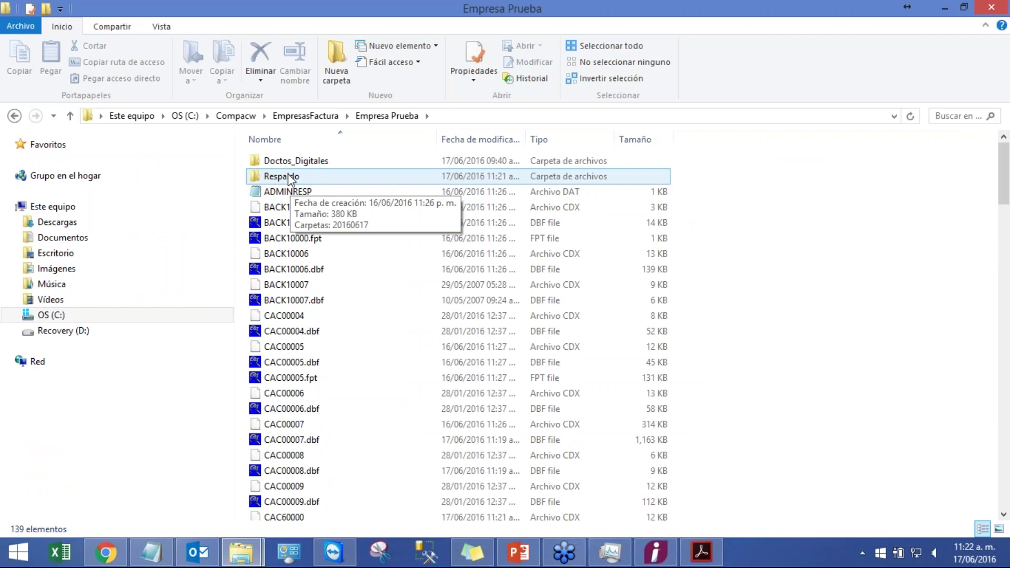
{"action": "right_click", "coordinate": [288, 175]}
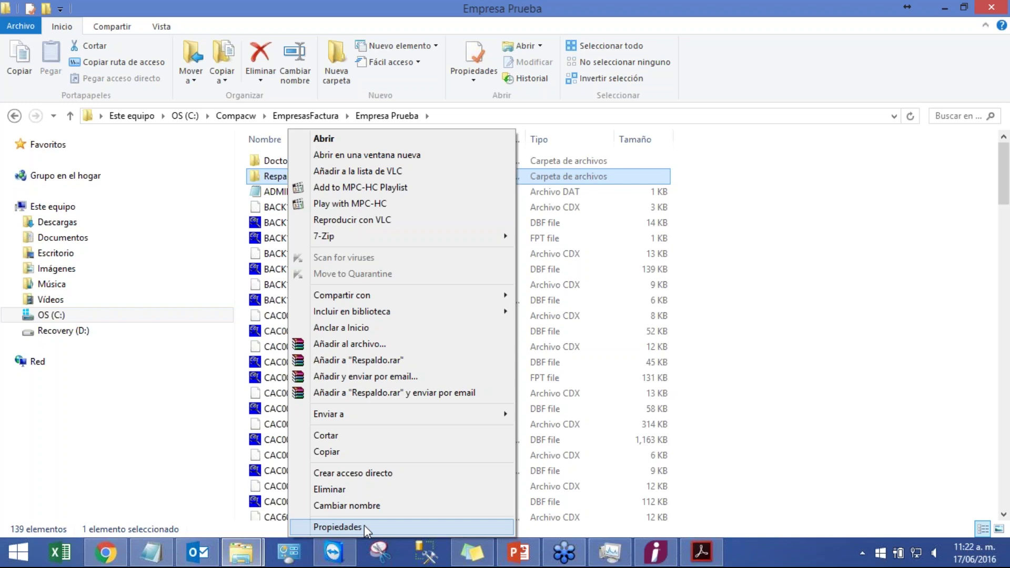
- Grant authenticated users Control total on the Respaldo folder through its Seguridad permissions
{"action": "left_click", "coordinate": [364, 525]}
{"action": "left_click", "coordinate": [375, 212]}
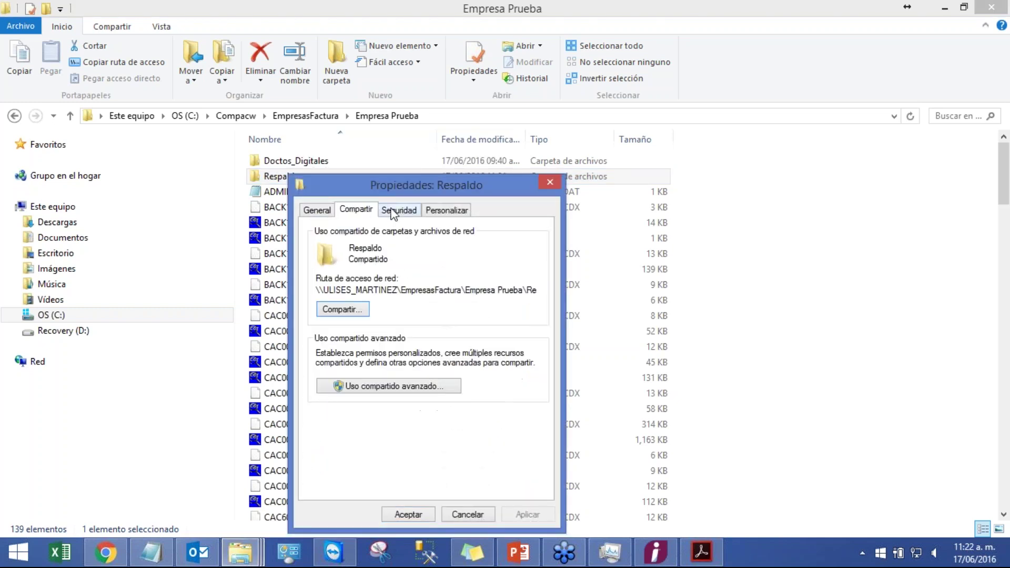
{"action": "left_click", "coordinate": [401, 210]}
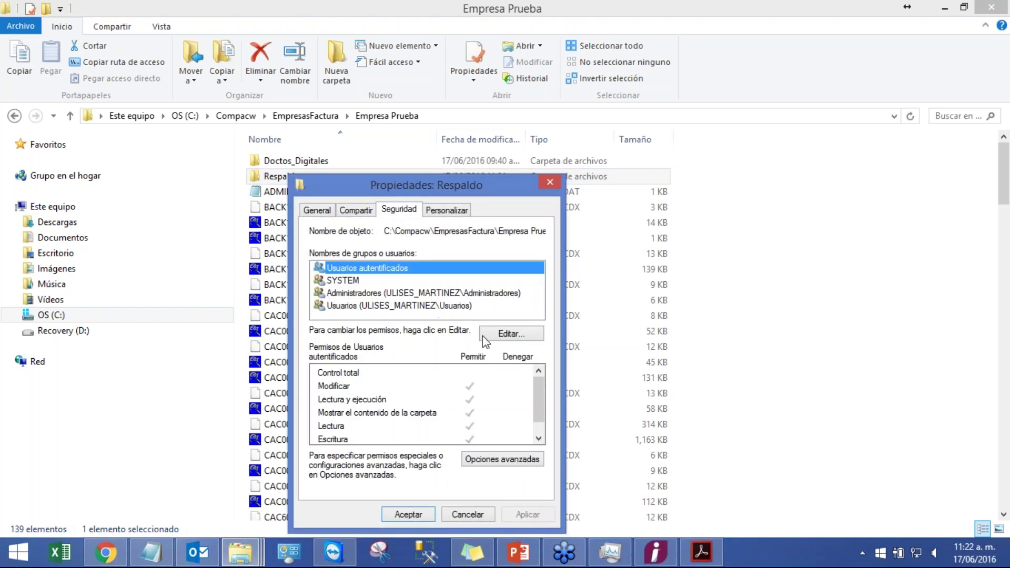
{"action": "left_click", "coordinate": [520, 339]}
{"action": "left_click", "coordinate": [495, 417]}
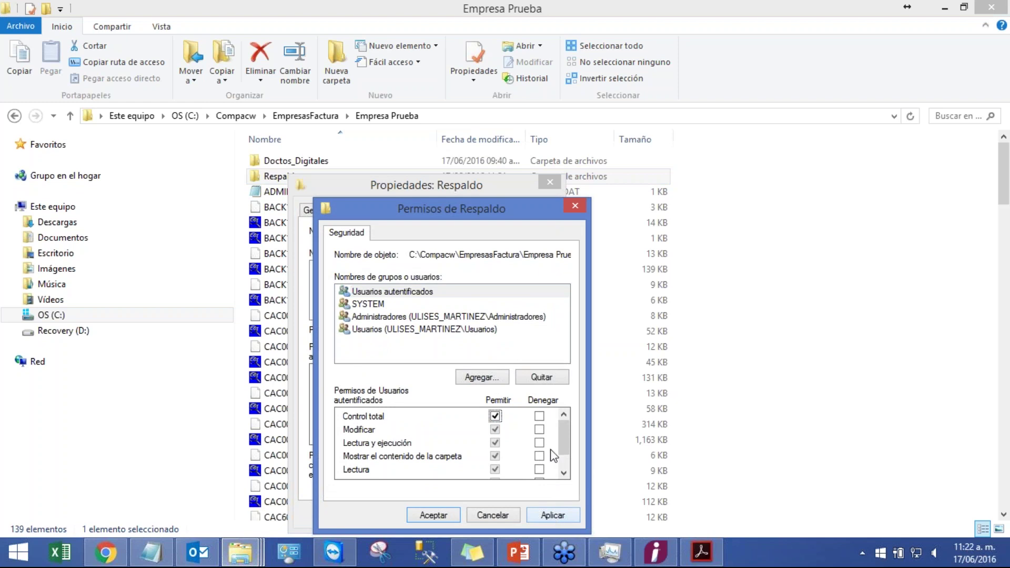
{"action": "left_click", "coordinate": [559, 519]}
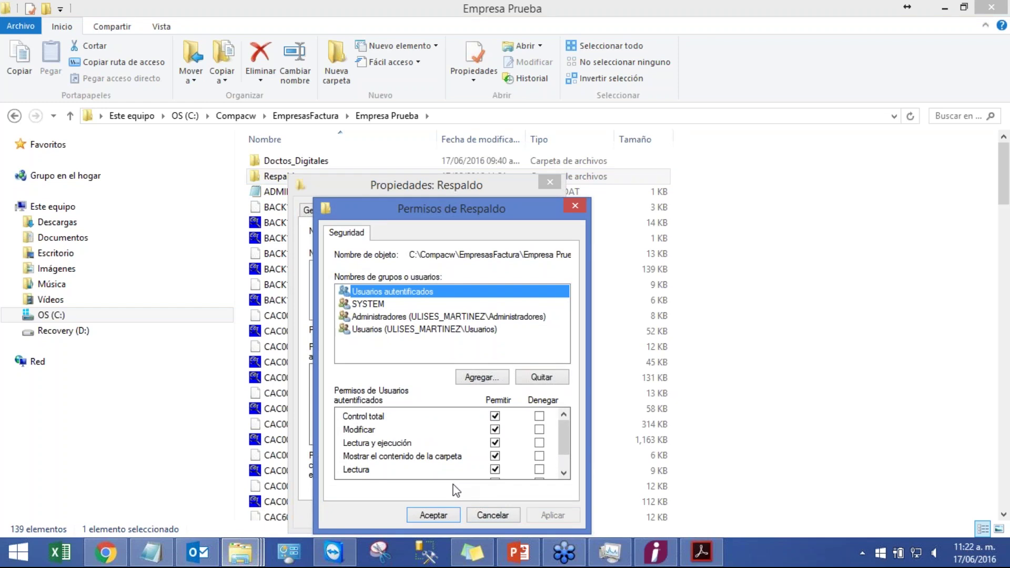
{"action": "left_click", "coordinate": [434, 517]}
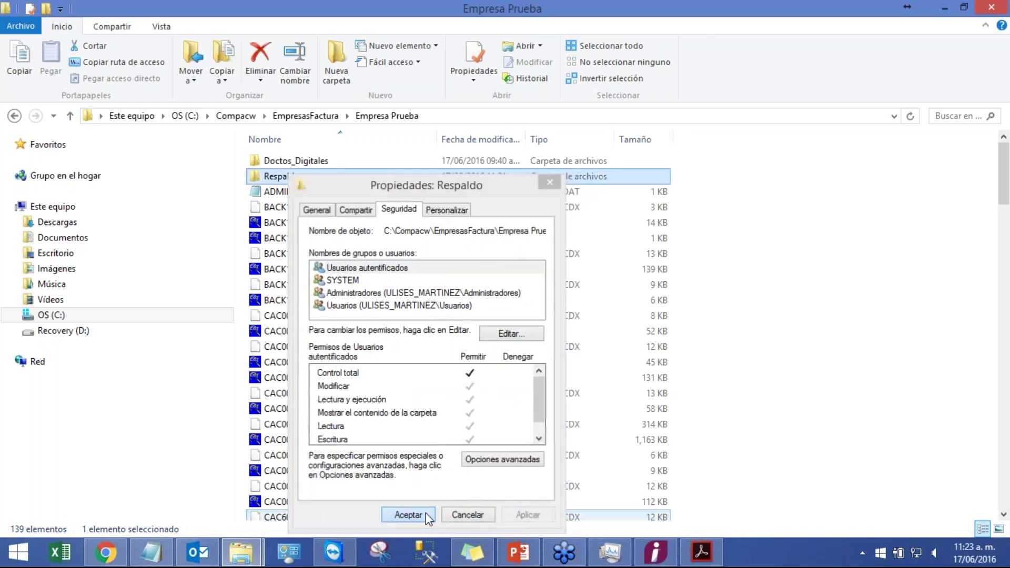
{"action": "left_click", "coordinate": [409, 516]}
{"action": "double_click", "coordinate": [293, 179]}
- Browse the 66 CMP files in Respaldo\20160617, then return to the Empresa Prueba folder
{"action": "double_click", "coordinate": [289, 162]}
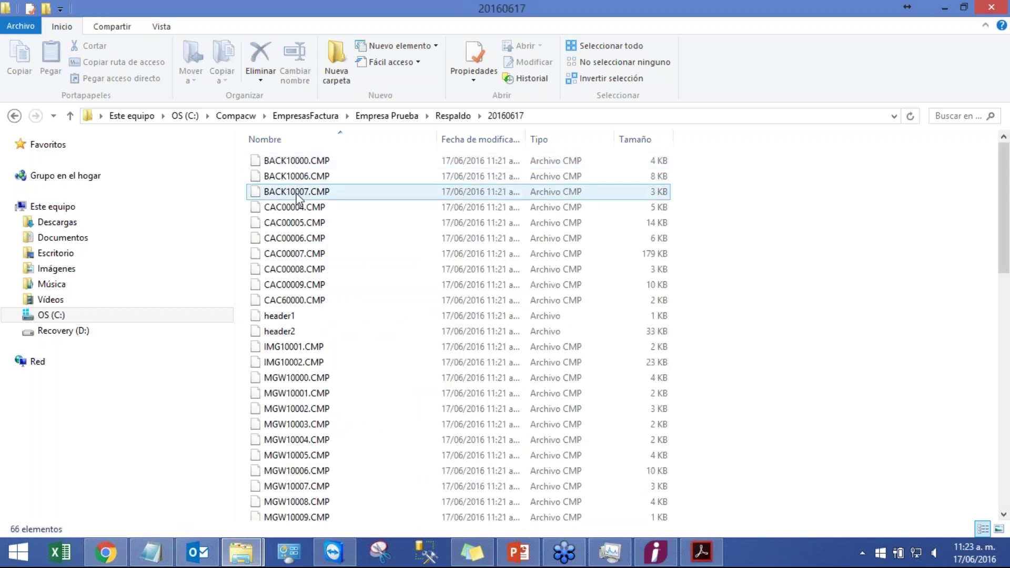
{"action": "left_click", "coordinate": [349, 236]}
{"action": "key", "text": "BackSpace"}
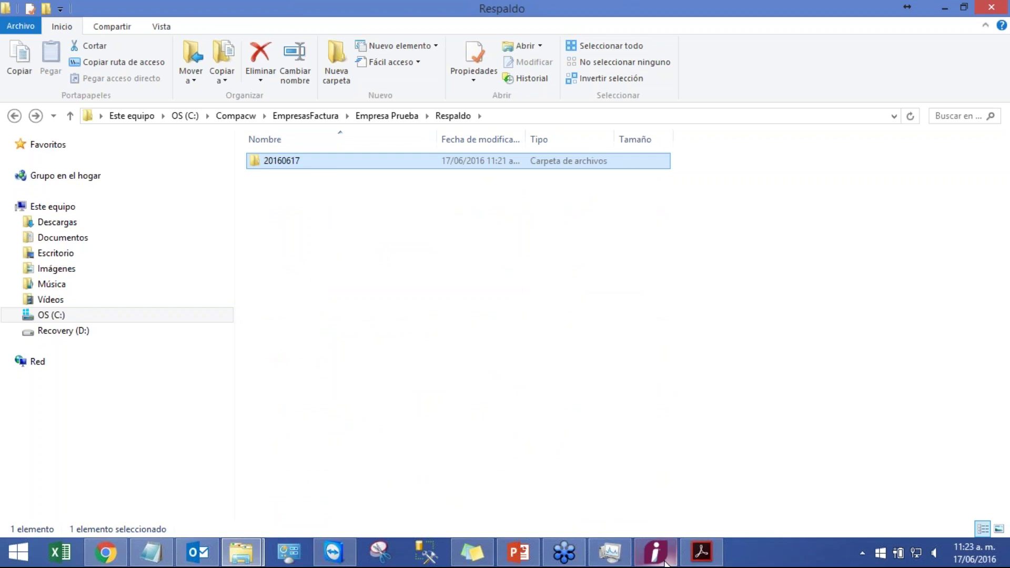
{"action": "double_click", "coordinate": [275, 167]}
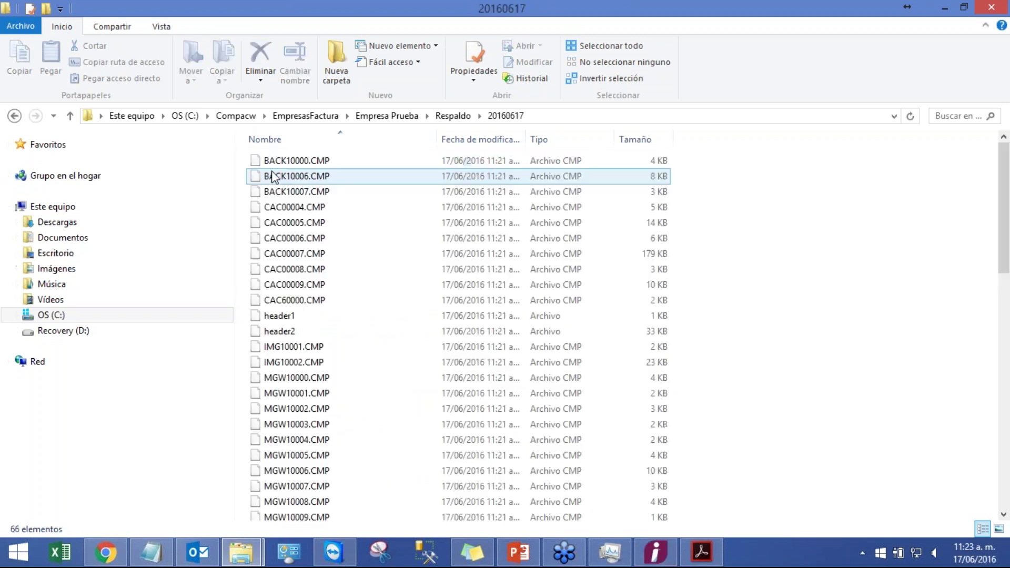
{"action": "scroll", "coordinate": [361, 316], "scroll_direction": "down", "scroll_amount": 10}
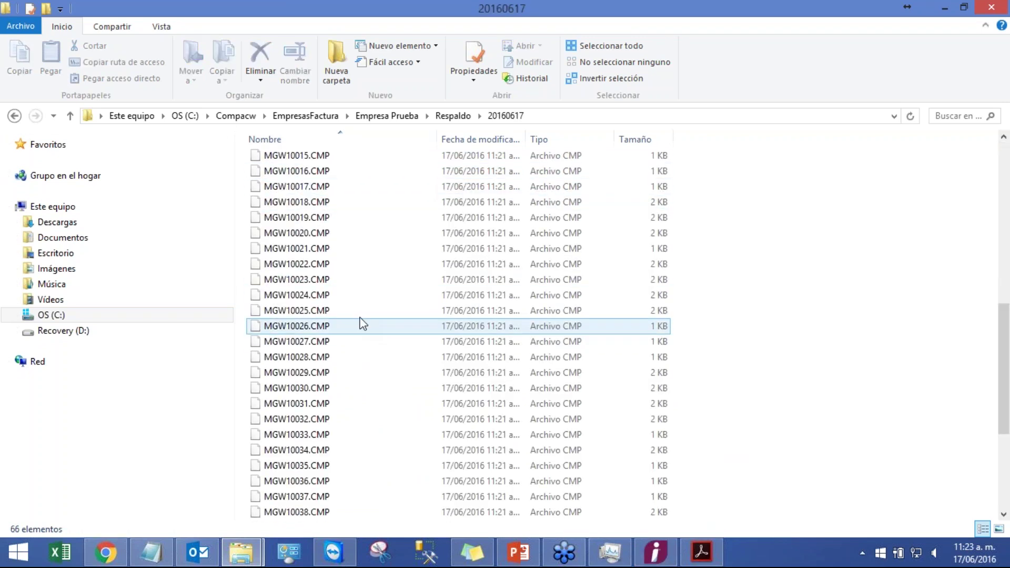
{"action": "scroll", "coordinate": [357, 294], "scroll_direction": "down", "scroll_amount": 5}
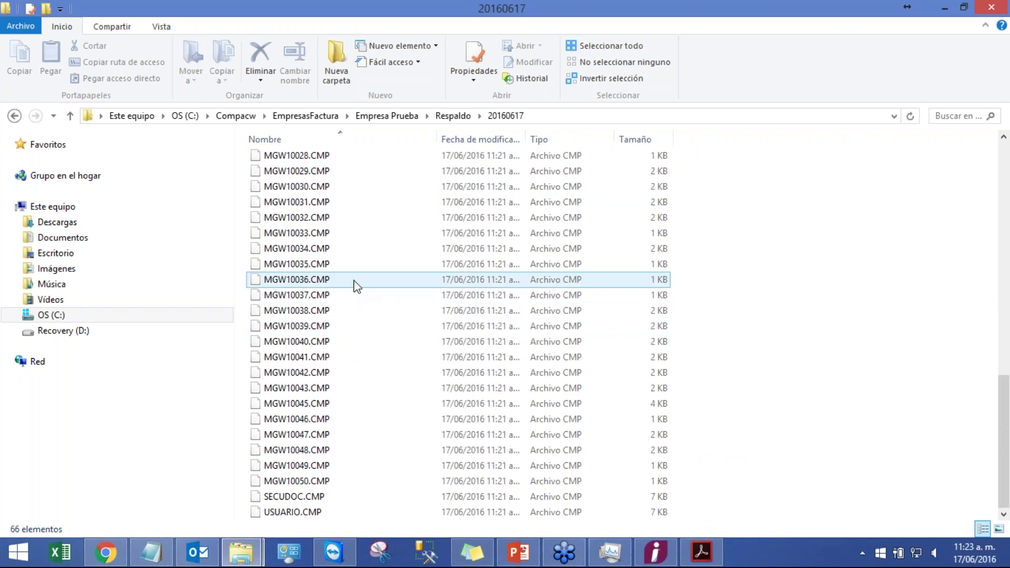
{"action": "scroll", "coordinate": [354, 284], "scroll_direction": "up", "scroll_amount": 14}
{"action": "left_click", "coordinate": [15, 116]}
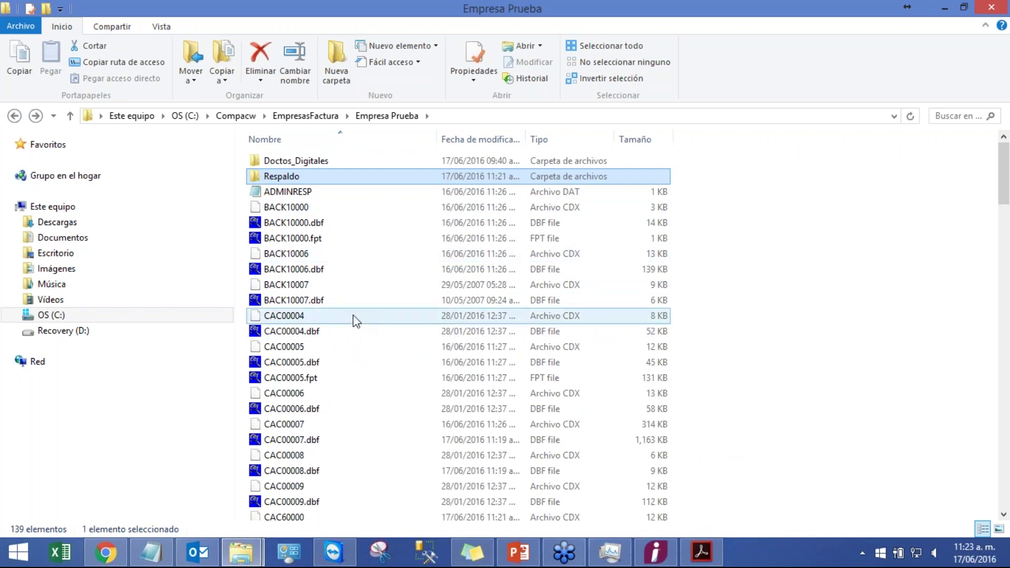
{"action": "scroll", "coordinate": [353, 315], "scroll_direction": "down", "scroll_amount": 10}
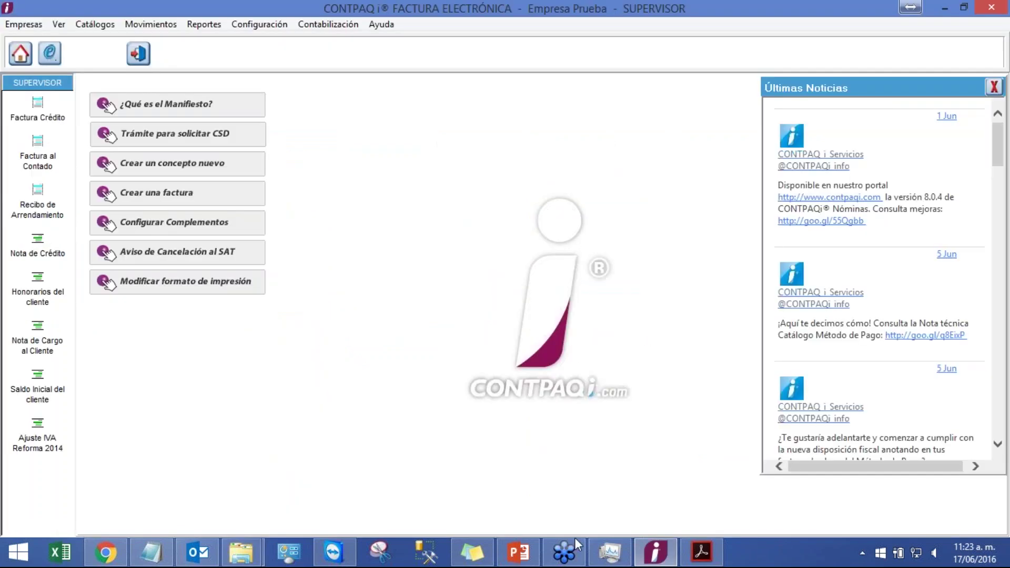
- Switch to PowerPoint and present slide 46, Utilerías, full screen
{"action": "left_click", "coordinate": [518, 551]}
{"action": "left_click", "coordinate": [96, 459]}
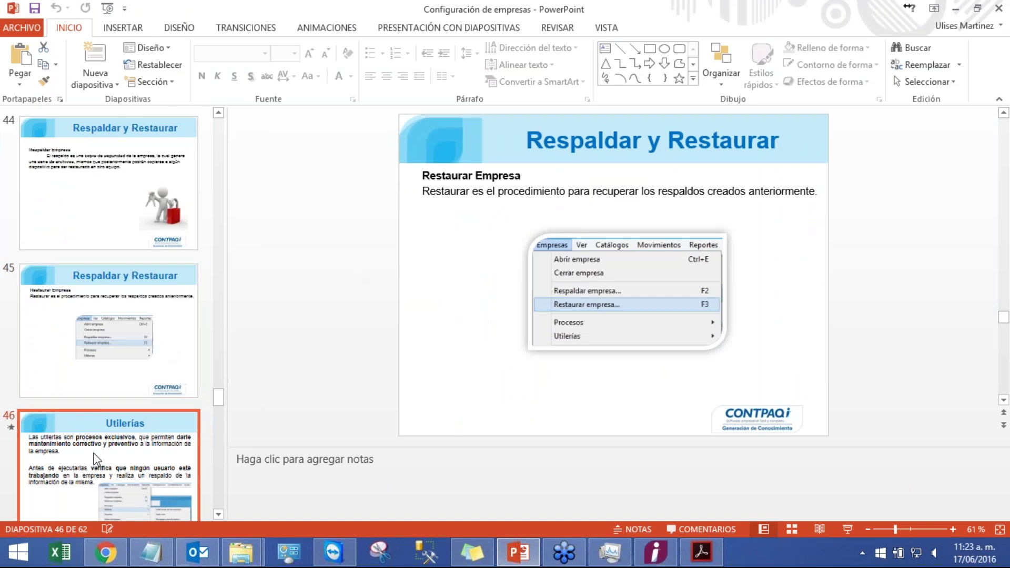
{"action": "left_click", "coordinate": [844, 529]}
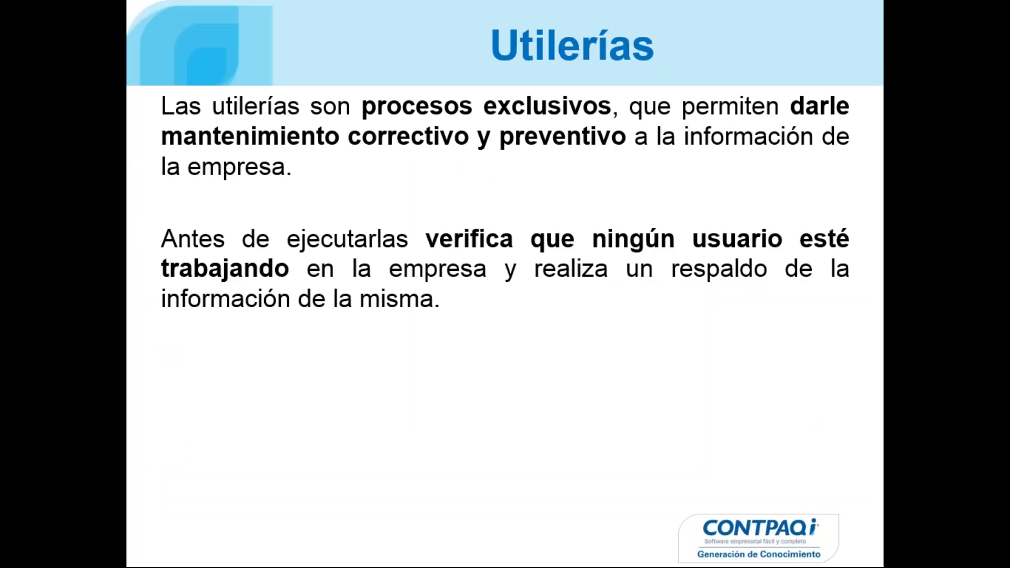